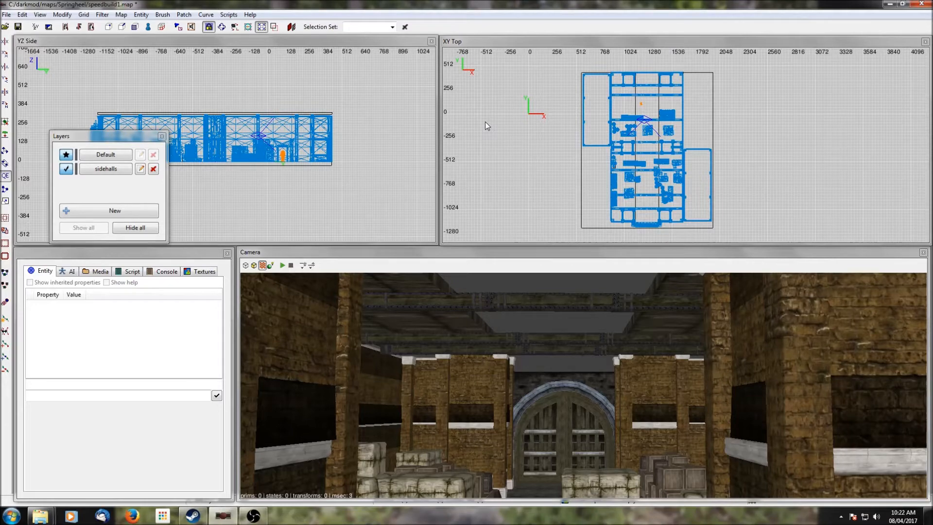
Step: Look around the warehouse interior, examining the arched gate, the windowed brick walls and the stacked crates and bales
{"action": "right_click", "coordinate": [624, 349]}
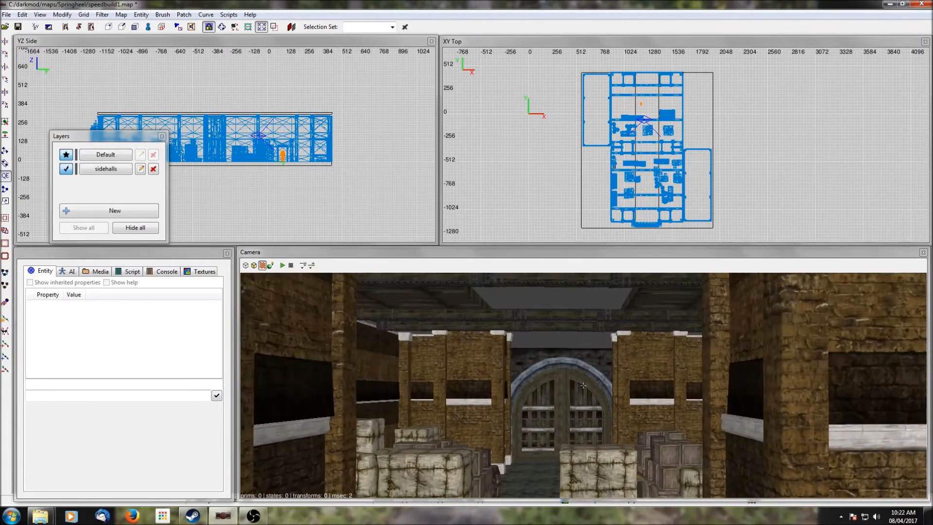
{"action": "scroll", "coordinate": [608, 357], "scroll_direction": "up", "scroll_amount": 6}
{"action": "right_click", "coordinate": [609, 358]}
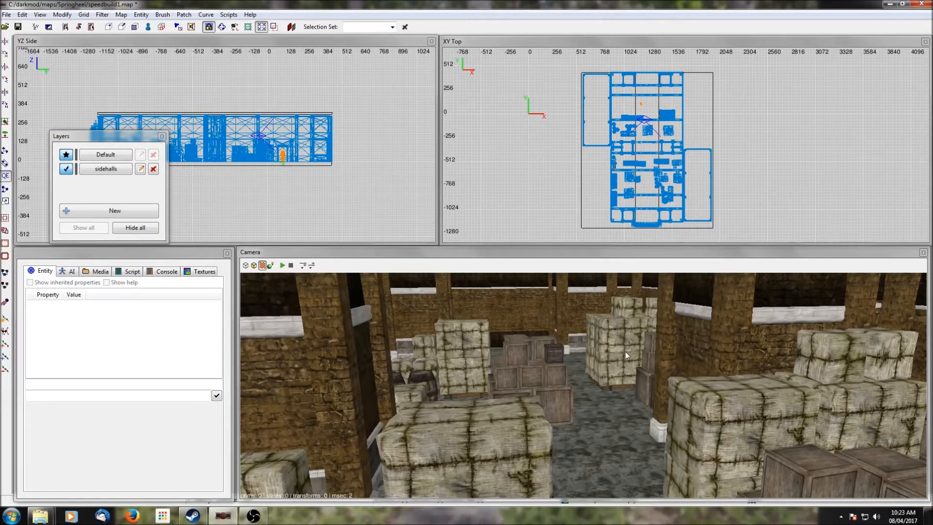
{"action": "right_click", "coordinate": [631, 348]}
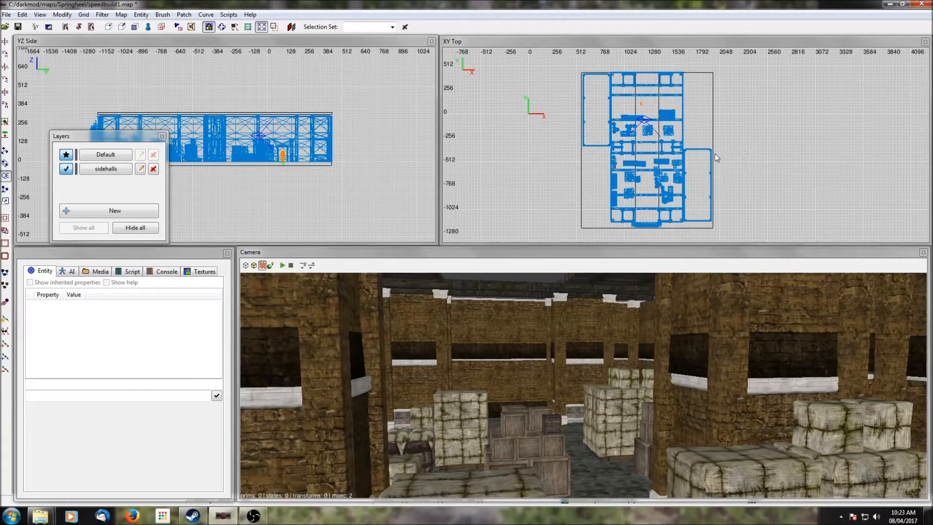
{"action": "right_click", "coordinate": [652, 345]}
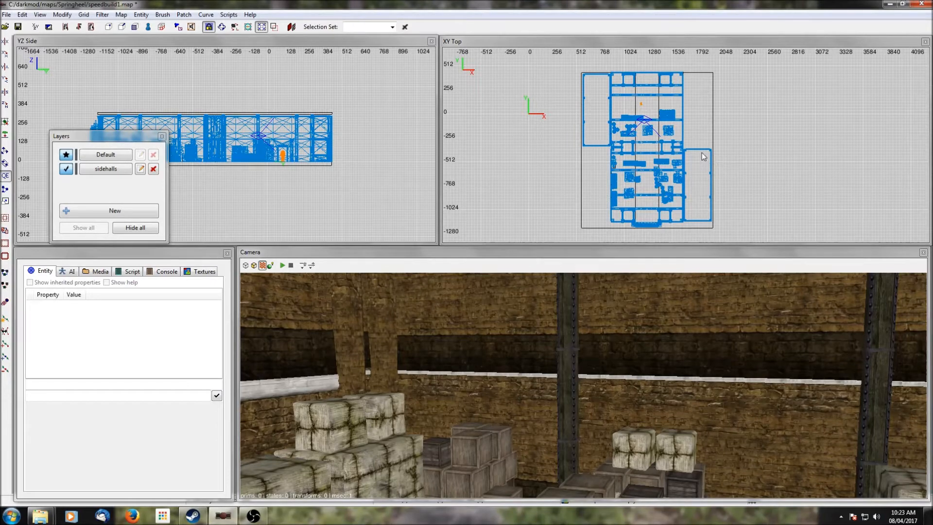
{"action": "right_click", "coordinate": [631, 340]}
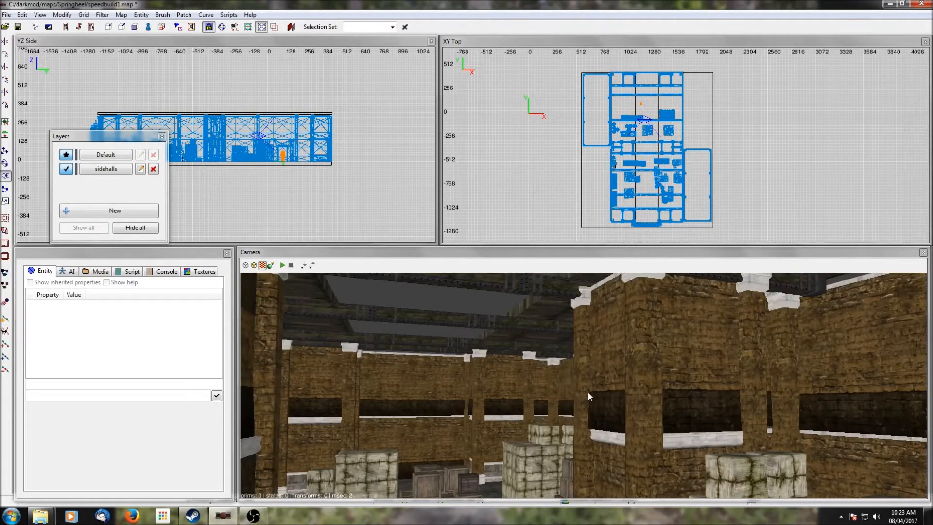
{"action": "right_click", "coordinate": [588, 395]}
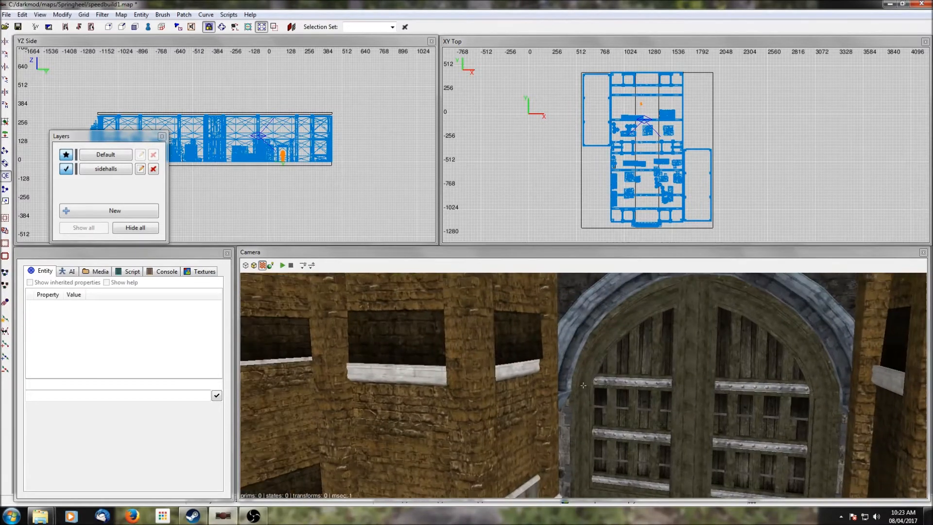
{"action": "right_click", "coordinate": [583, 385]}
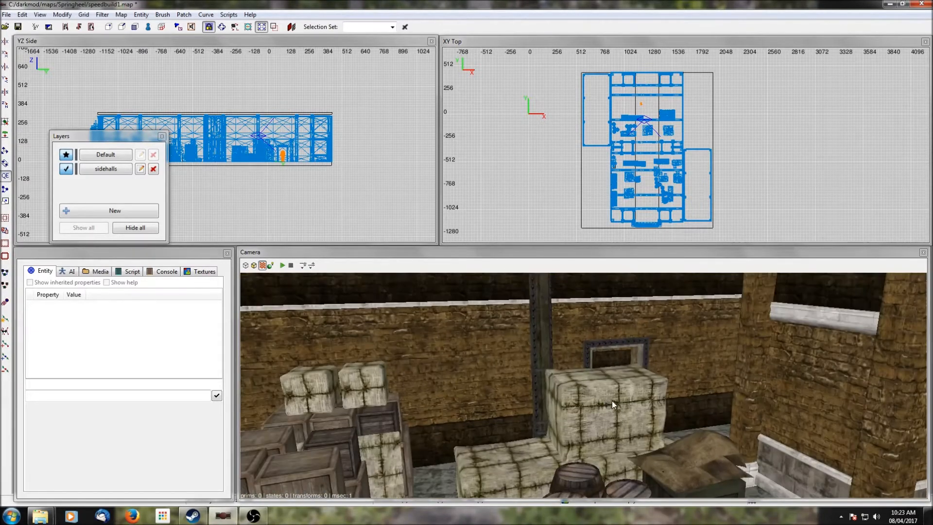
{"action": "left_click", "coordinate": [684, 203], "text": "shift"}
{"action": "key", "text": "Escape"}
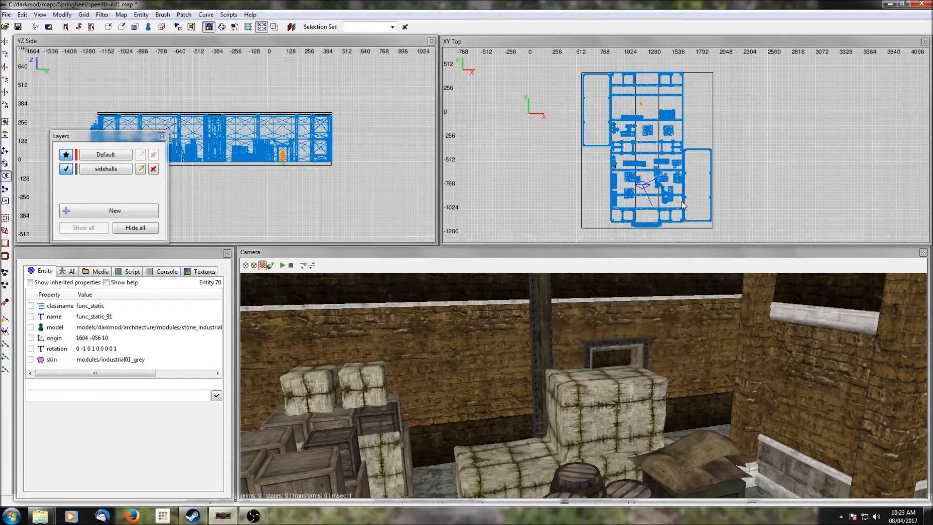
Step: Examine the bale stacks, open floor and wall bays of the warehouse hall to judge the space available
{"action": "right_click", "coordinate": [583, 386]}
{"action": "key", "text": "Up"}
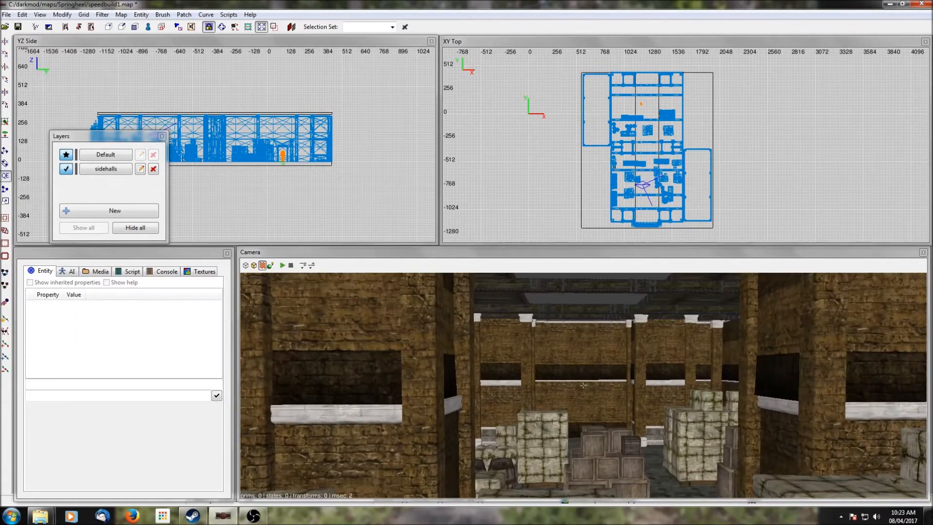
{"action": "right_click", "coordinate": [655, 394]}
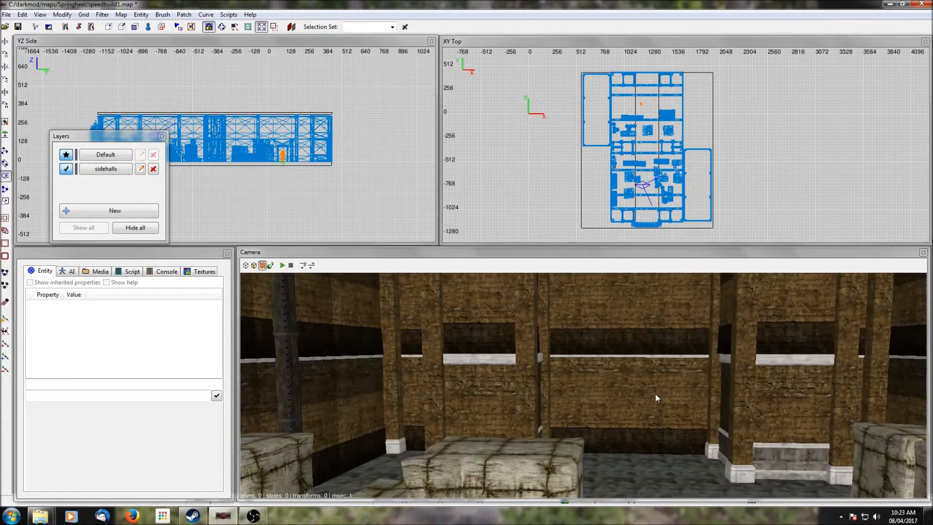
{"action": "right_click", "coordinate": [655, 394]}
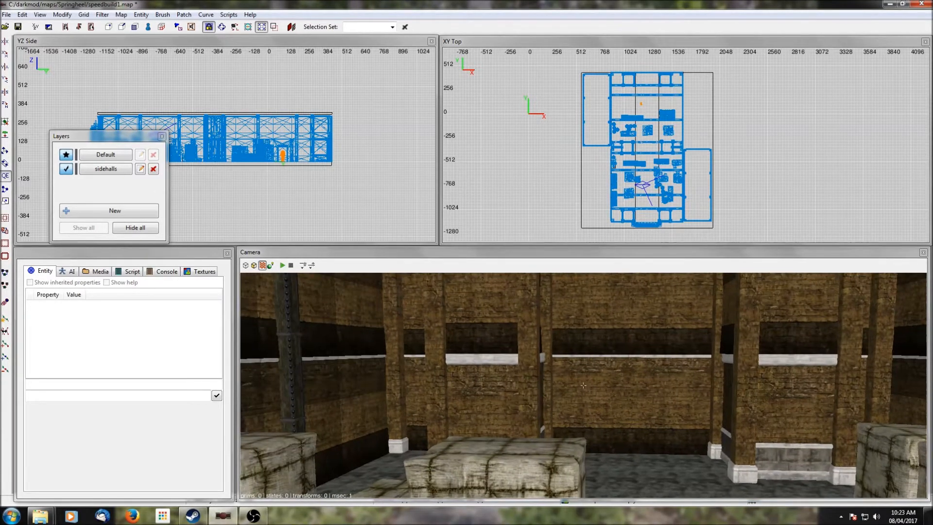
{"action": "right_click", "coordinate": [655, 394]}
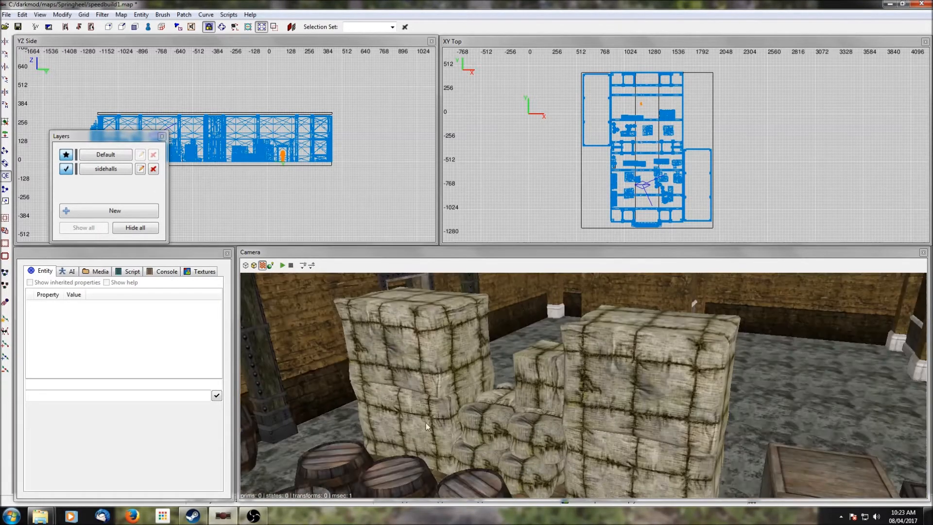
{"action": "right_click", "coordinate": [641, 403]}
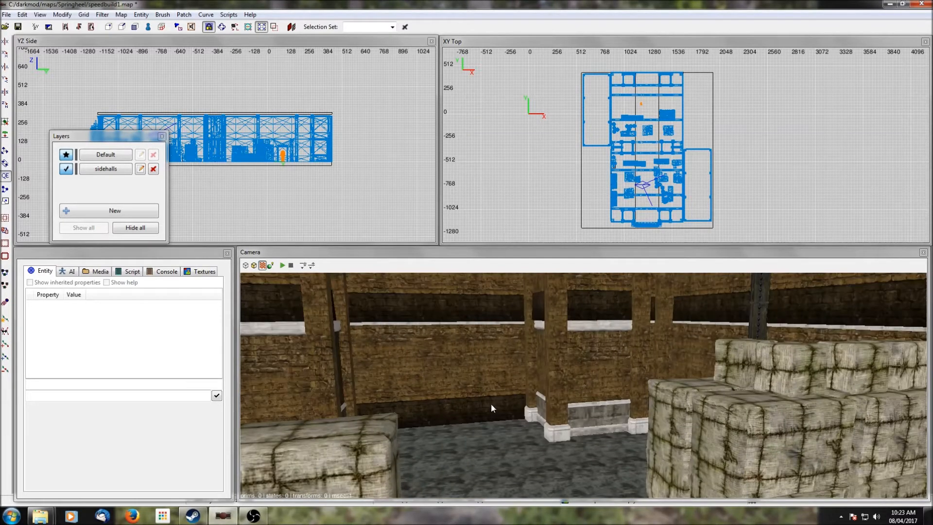
{"action": "right_click", "coordinate": [557, 397]}
{"action": "right_click", "coordinate": [557, 396]}
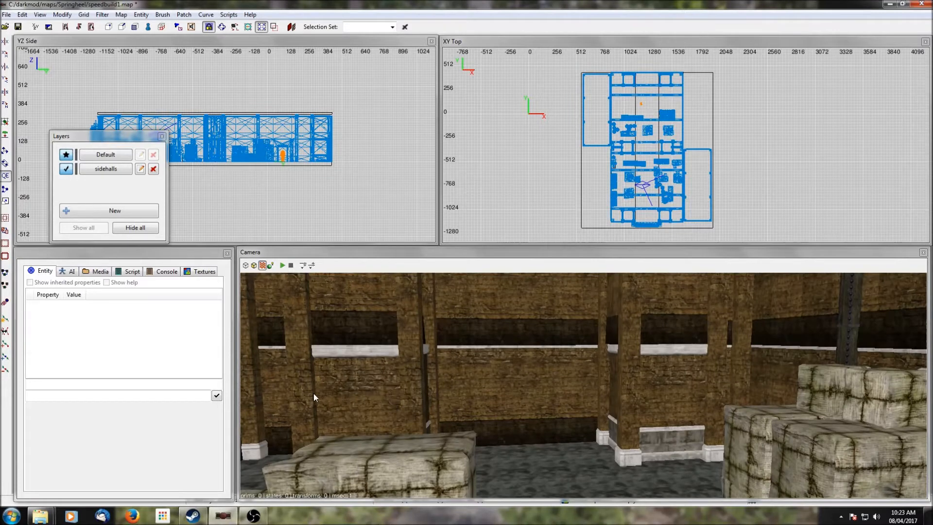
{"action": "scroll", "coordinate": [637, 122], "scroll_direction": "up", "scroll_amount": 6}
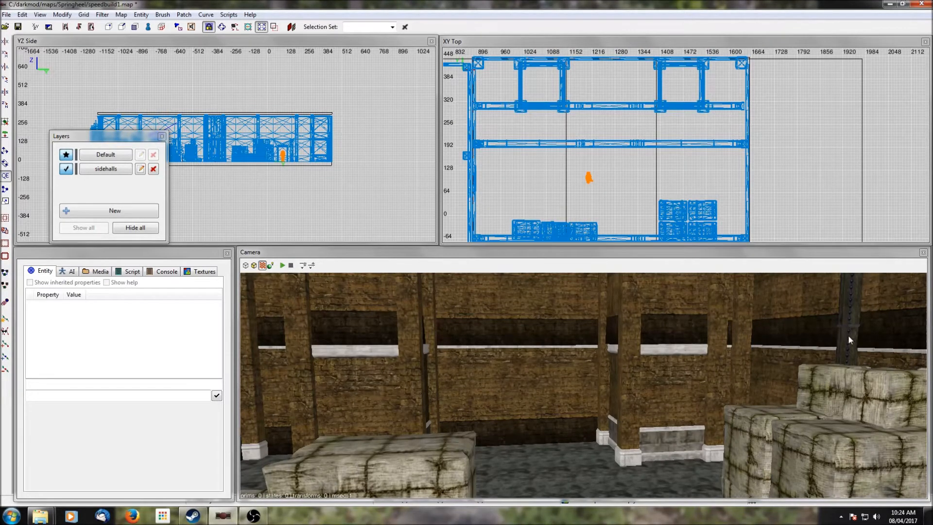
{"action": "right_click", "coordinate": [606, 376]}
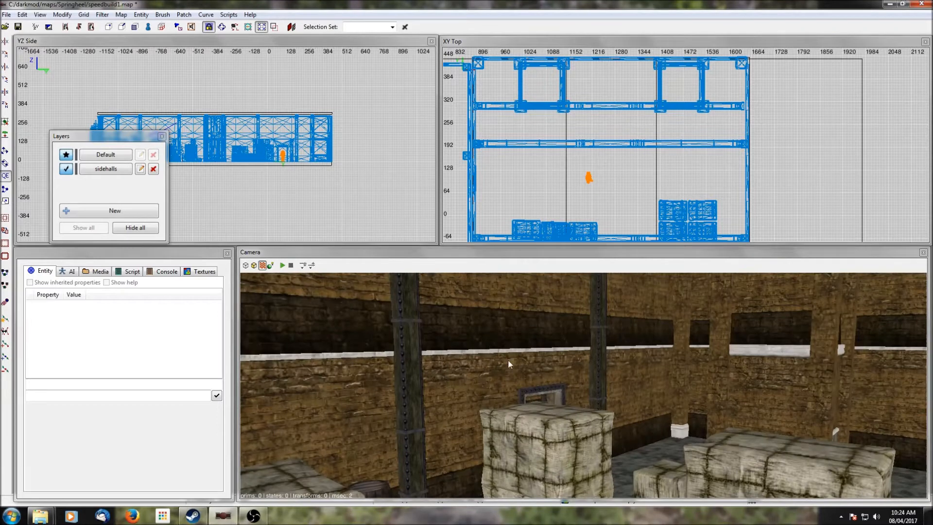
{"action": "right_click", "coordinate": [672, 366]}
{"action": "right_click", "coordinate": [672, 365]}
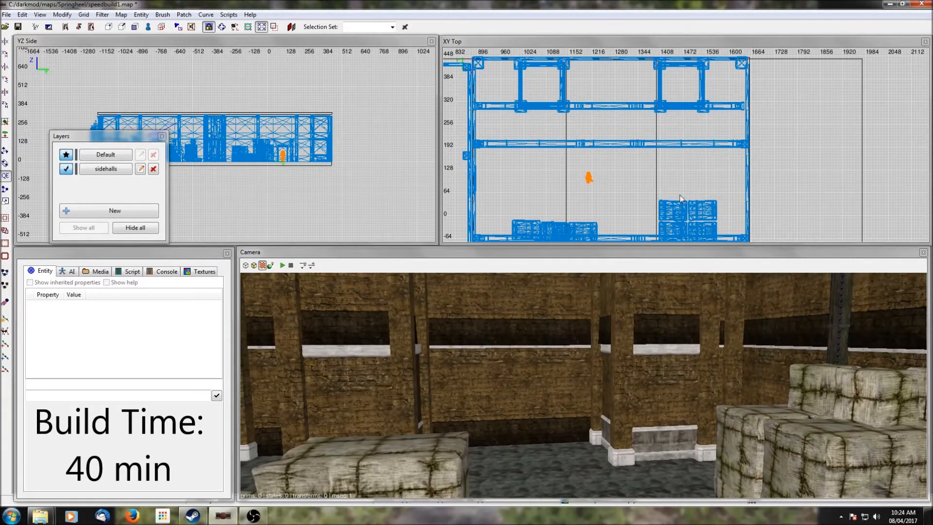
Step: Start inserting a prefab on the open floor of the hall and expand the architecture > steps,stairs folder
{"action": "right_click", "coordinate": [627, 164]}
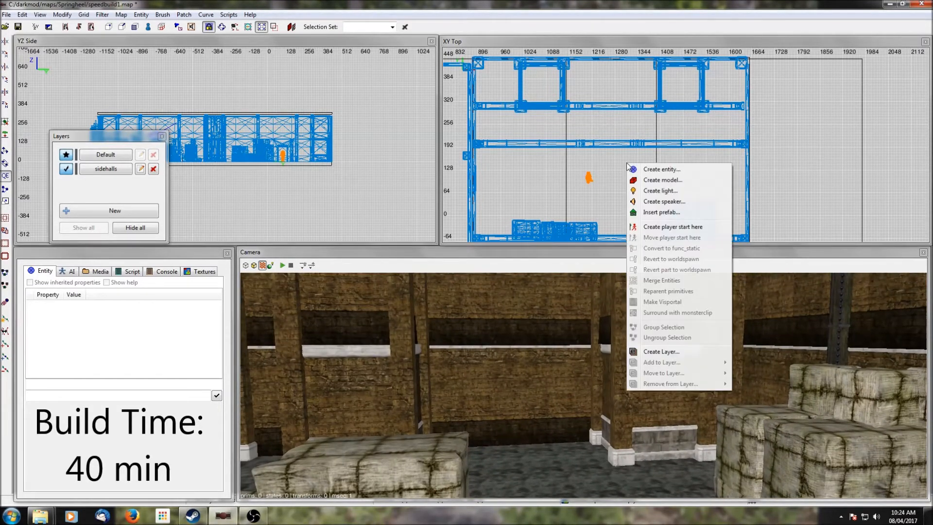
{"action": "left_click", "coordinate": [661, 213]}
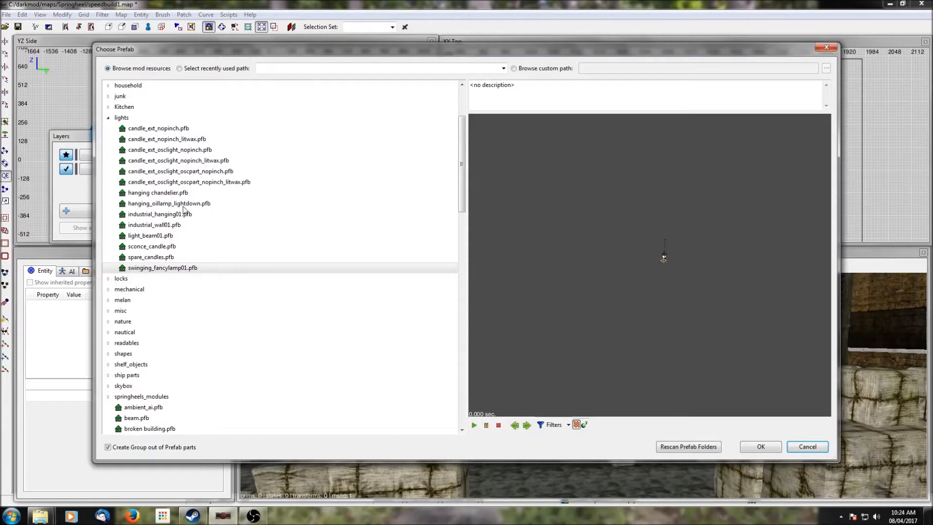
{"action": "left_click", "coordinate": [108, 118]}
{"action": "scroll", "coordinate": [195, 209], "scroll_direction": "up", "scroll_amount": 3}
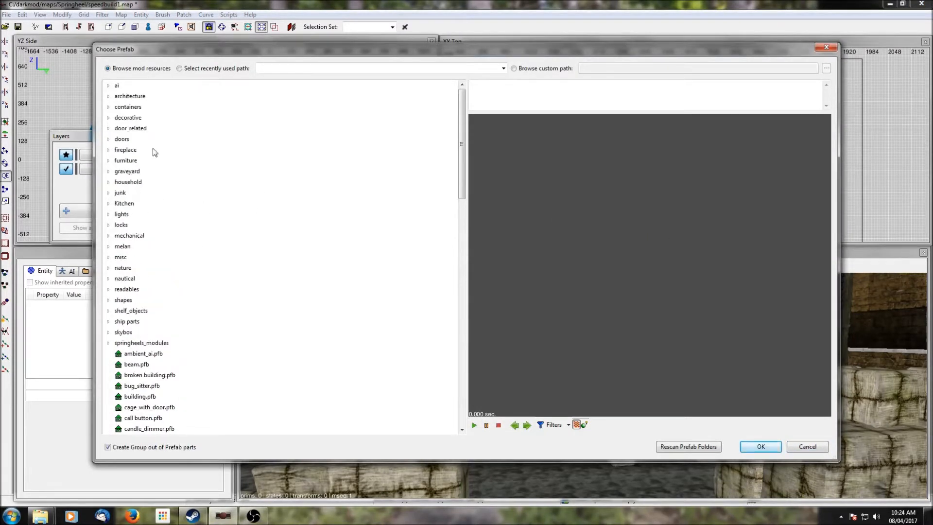
{"action": "left_click", "coordinate": [108, 96]}
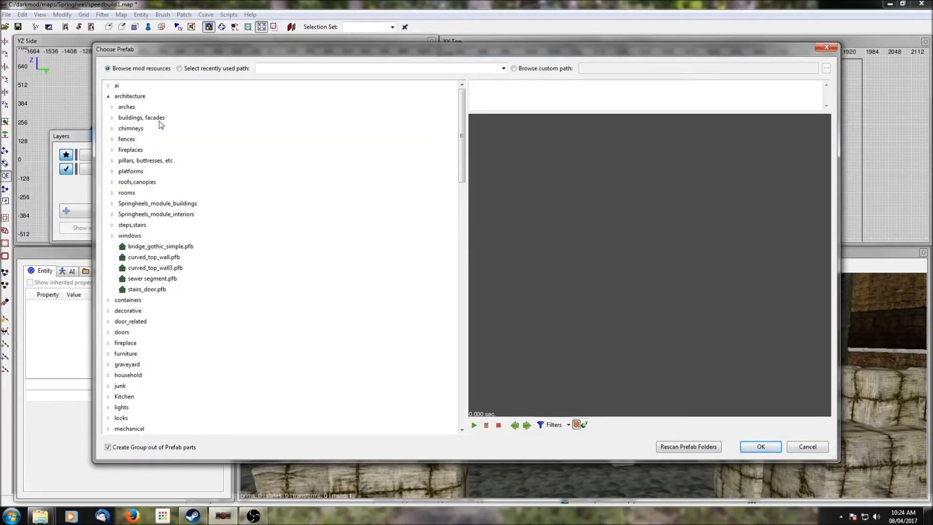
{"action": "left_click", "coordinate": [111, 226]}
{"action": "scroll", "coordinate": [283, 200], "scroll_direction": "down", "scroll_amount": 3}
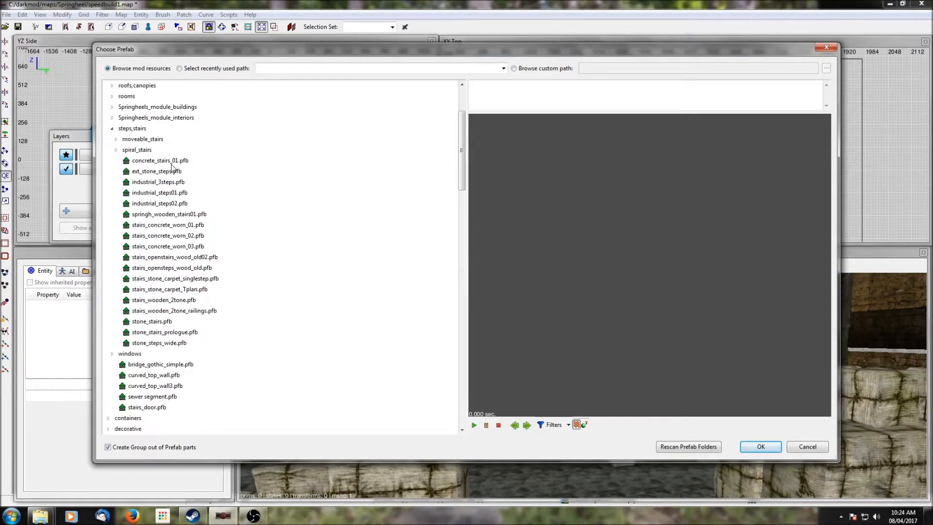
Step: Preview the concrete and industrial stair prefabs and insert industrial_steps01.pfb
{"action": "left_click", "coordinate": [171, 165]}
{"action": "left_click", "coordinate": [648, 256]}
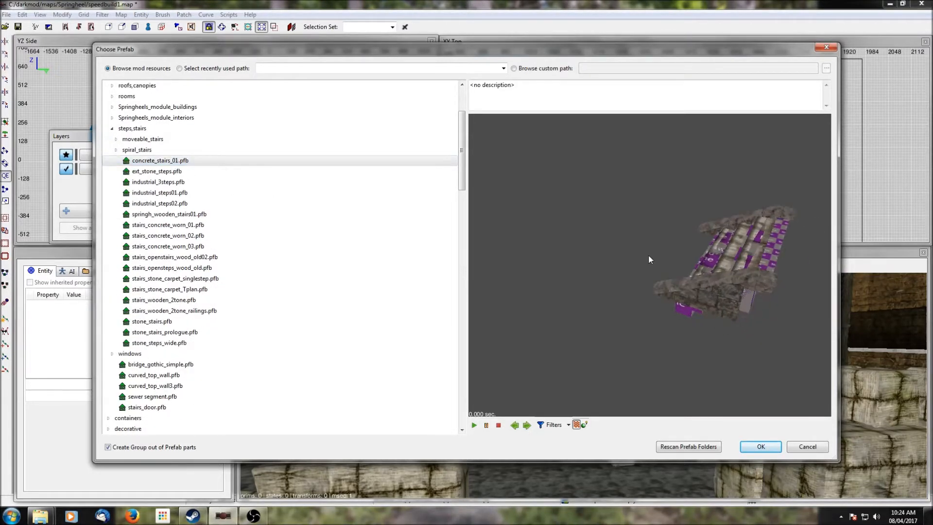
{"action": "left_click", "coordinate": [141, 205]}
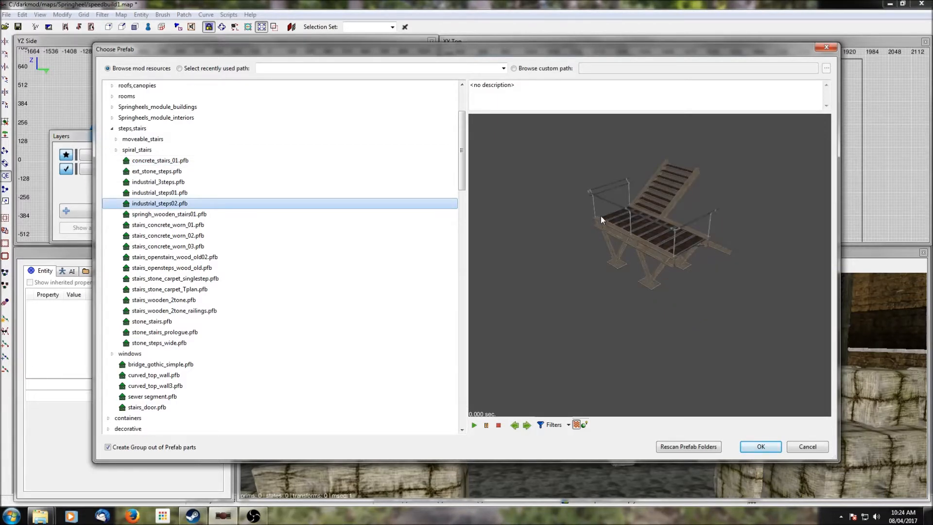
{"action": "left_click", "coordinate": [148, 194]}
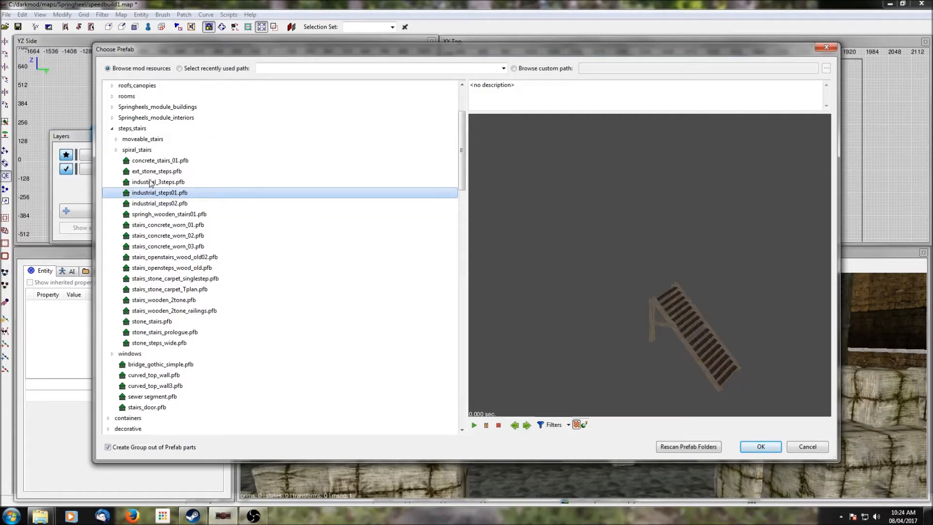
{"action": "left_click", "coordinate": [150, 183]}
{"action": "left_click", "coordinate": [152, 193]}
{"action": "left_click", "coordinate": [760, 446]}
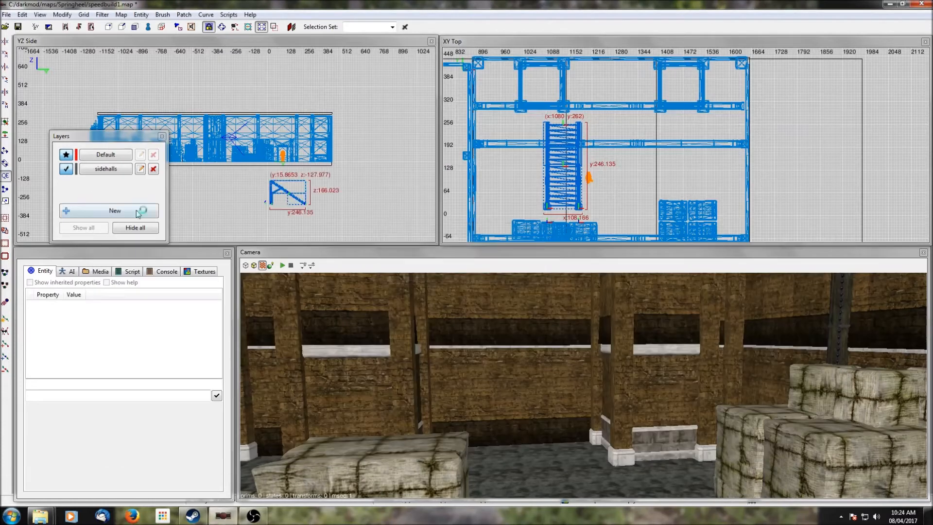
Step: Raise the inserted stairs in the side view until their base rests on the warehouse floor
{"action": "mouse_move", "coordinate": [272, 189]}
{"action": "left_mouse_down"}
{"action": "mouse_move", "coordinate": [263, 123]}
{"action": "mouse_move", "coordinate": [259, 140]}
{"action": "left_mouse_up"}
{"action": "scroll", "coordinate": [272, 158], "scroll_direction": "up", "scroll_amount": 7}
{"action": "scroll", "coordinate": [259, 138], "scroll_direction": "up", "scroll_amount": 5}
{"action": "left_click_drag", "start_coordinate": [323, 147], "coordinate": [309, 150]}
{"action": "right_click", "coordinate": [721, 397]}
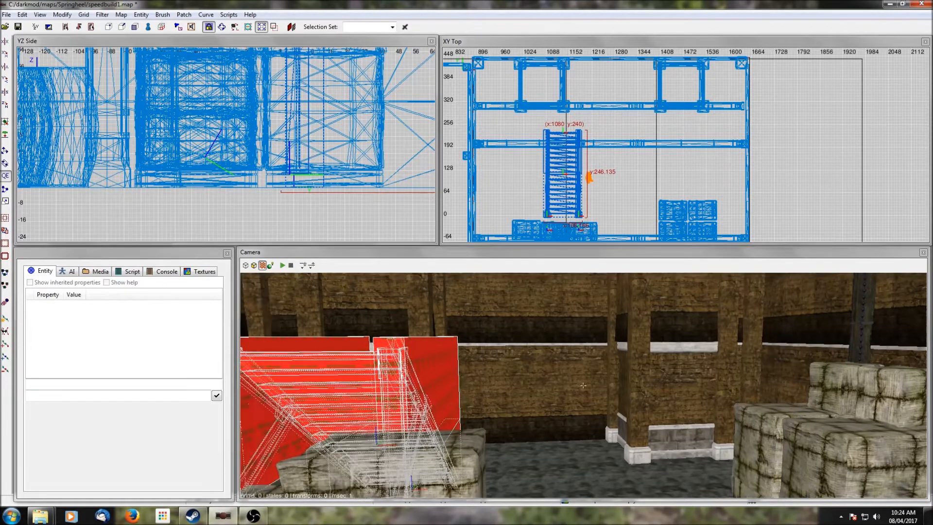
{"action": "right_click", "coordinate": [721, 396]}
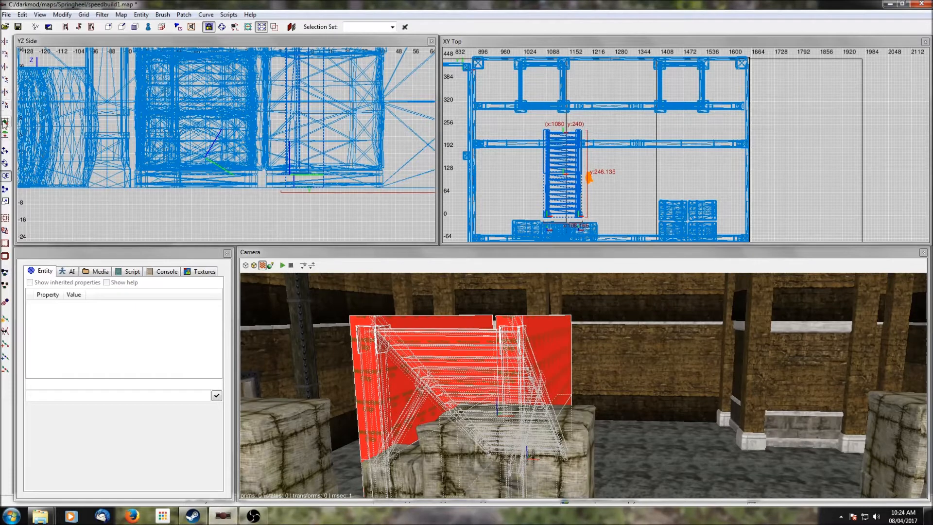
Step: Rotate the stairs 90 degrees about Z and move them near the side wall, below the recessed bays
{"action": "left_click", "coordinate": [5, 106]}
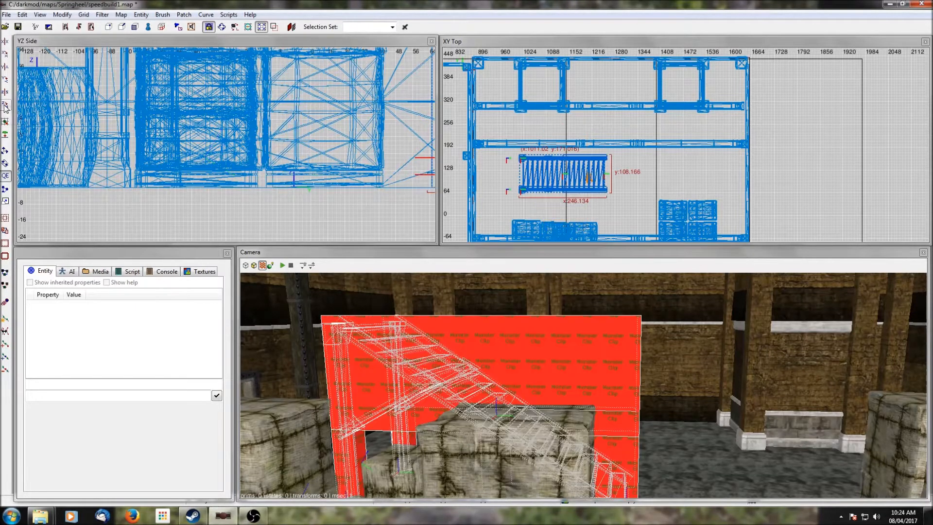
{"action": "left_click_drag", "start_coordinate": [561, 190], "coordinate": [536, 152]}
{"action": "right_click", "coordinate": [631, 377]}
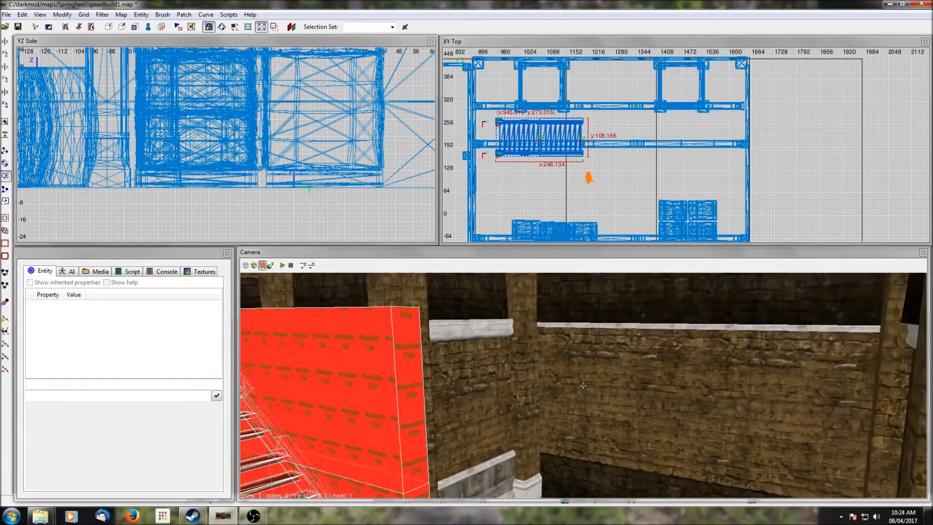
{"action": "right_click", "coordinate": [632, 377]}
Step: Nudge the stairs along Y closer to the recessed bays, deselect them and check their placement beside the doorway
{"action": "scroll", "coordinate": [600, 128], "scroll_direction": "up", "scroll_amount": 2}
{"action": "right_click_drag", "start_coordinate": [600, 128], "coordinate": [729, 160]}
{"action": "scroll", "coordinate": [600, 127], "scroll_direction": "up", "scroll_amount": 1}
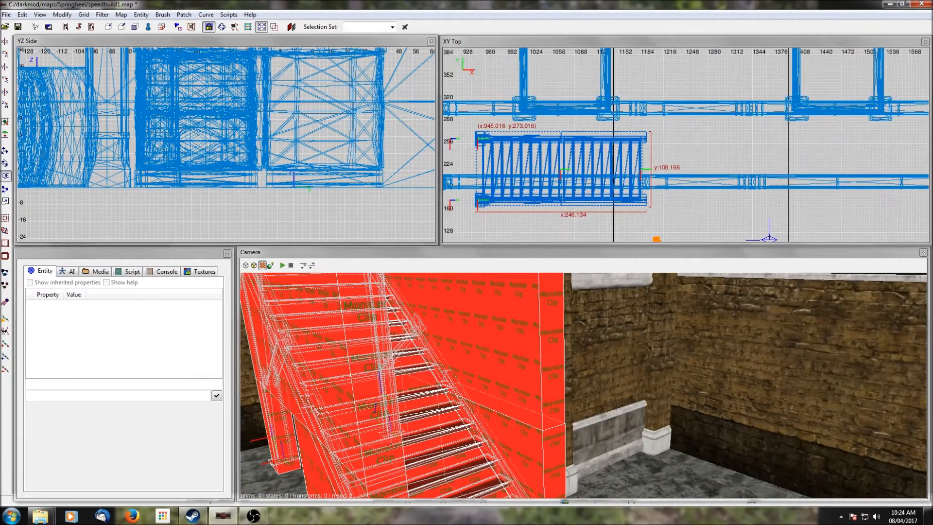
{"action": "scroll", "coordinate": [597, 152], "scroll_direction": "up", "scroll_amount": 1}
{"action": "left_click_drag", "start_coordinate": [595, 153], "coordinate": [595, 148]}
{"action": "right_click", "coordinate": [573, 410]}
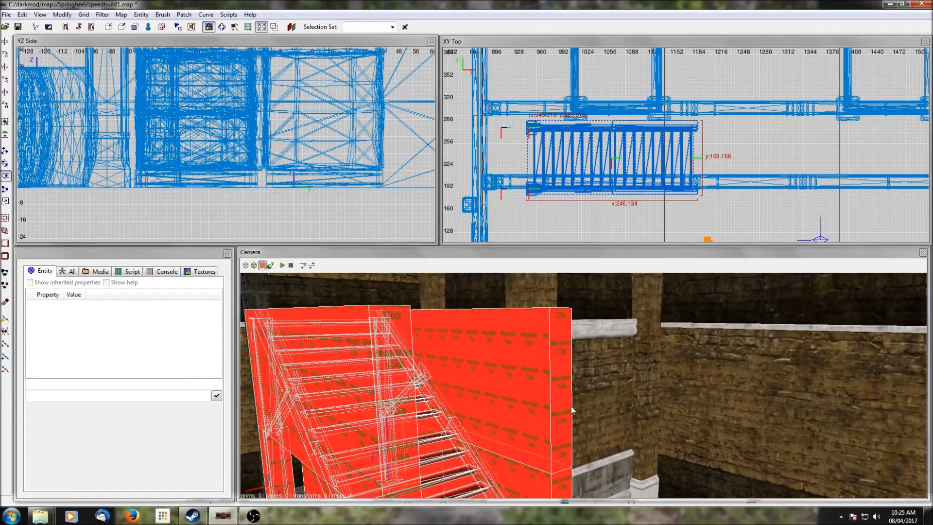
{"action": "right_click", "coordinate": [572, 409]}
{"action": "key", "text": "Escape"}
{"action": "right_click", "coordinate": [572, 410]}
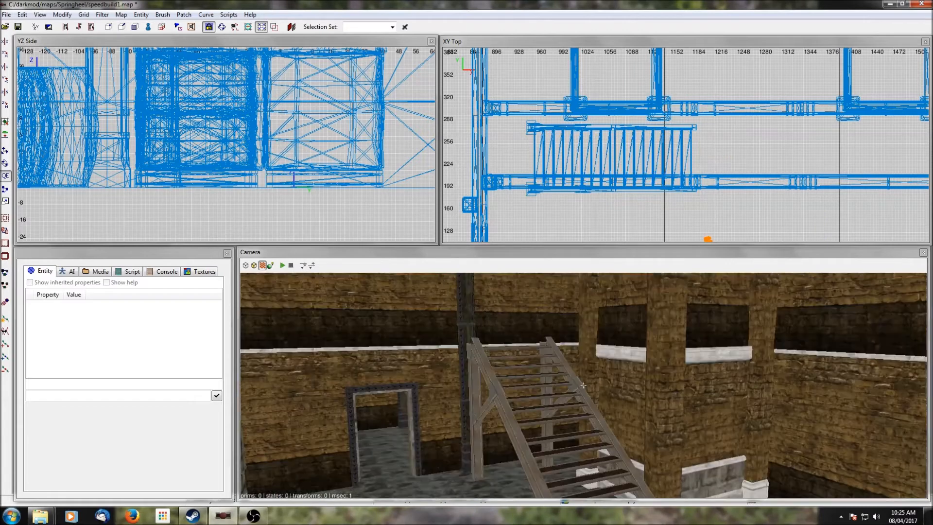
{"action": "right_click", "coordinate": [574, 409]}
{"action": "right_click", "coordinate": [579, 407]}
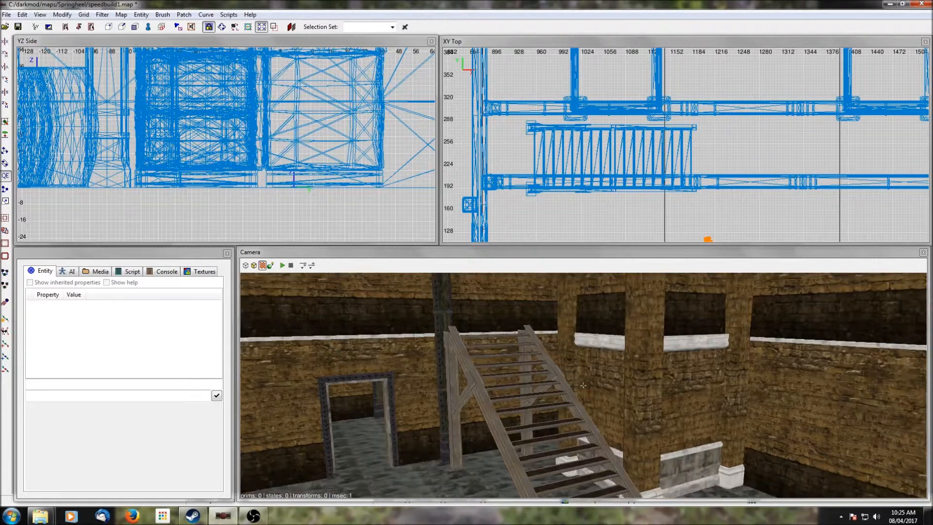
{"action": "right_click", "coordinate": [579, 407]}
Step: Shift the stairs slightly along X away from the end wall with the doorway, and deselect them
{"action": "left_click", "coordinate": [522, 421], "text": "shift"}
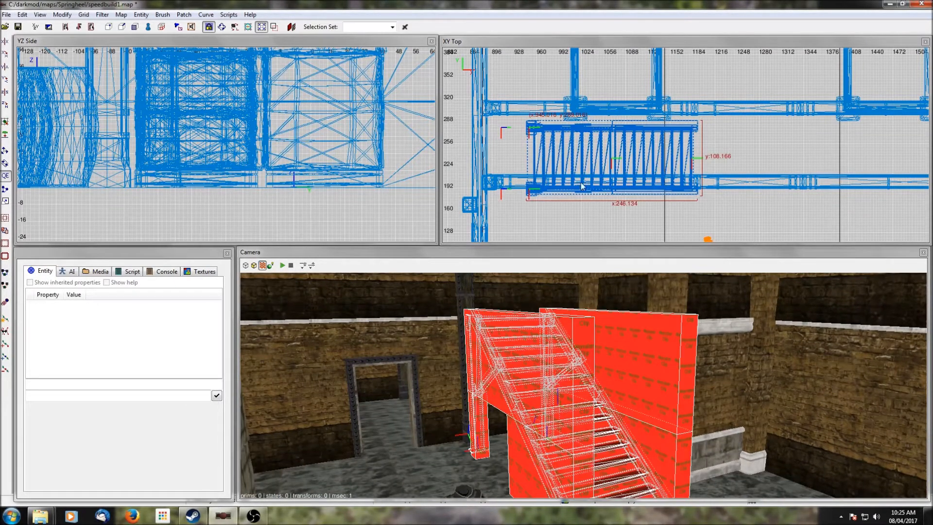
{"action": "left_click_drag", "start_coordinate": [535, 190], "coordinate": [545, 190]}
{"action": "right_click", "coordinate": [558, 340]}
{"action": "right_click", "coordinate": [556, 310]}
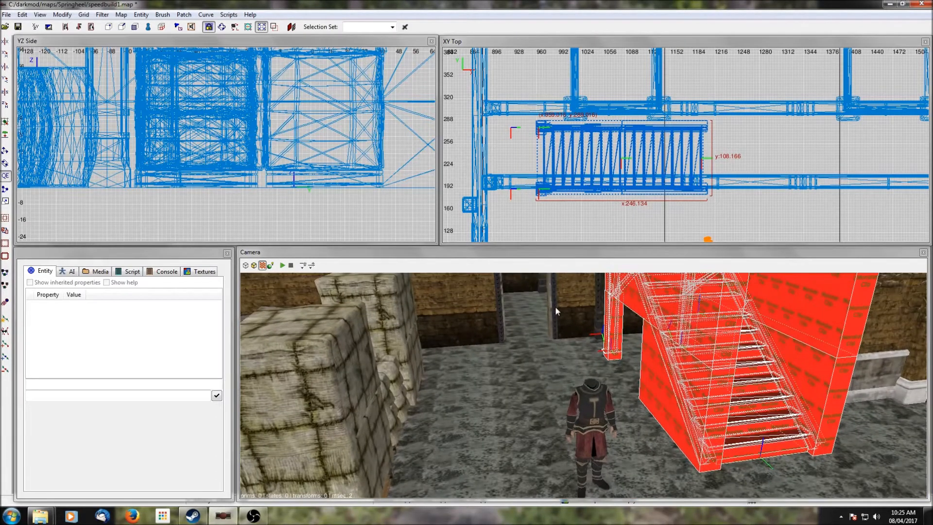
{"action": "key", "text": "Escape"}
Step: Move the guard figure to the end wall, between the doorway and the stair head, and deselect it
{"action": "right_click_drag", "start_coordinate": [734, 141], "coordinate": [755, 102]}
{"action": "left_click_drag", "start_coordinate": [727, 209], "coordinate": [538, 176]}
{"action": "key", "text": "Escape"}
Step: Nudge the stairs a little further from the end wall, move them up against the recessed bays, and deselect them
{"action": "left_click", "coordinate": [638, 141], "text": "shift"}
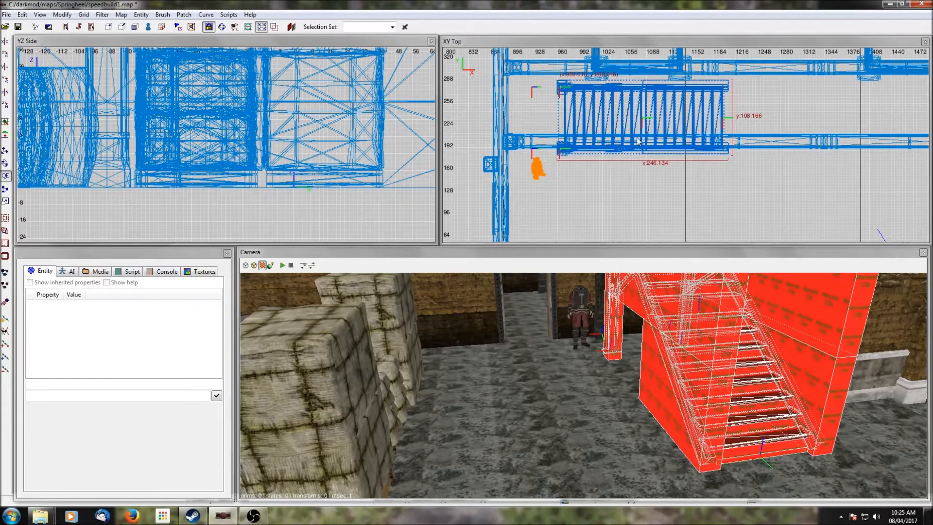
{"action": "right_click_drag", "start_coordinate": [638, 141], "coordinate": [623, 192]}
{"action": "left_click_drag", "start_coordinate": [619, 176], "coordinate": [625, 176]}
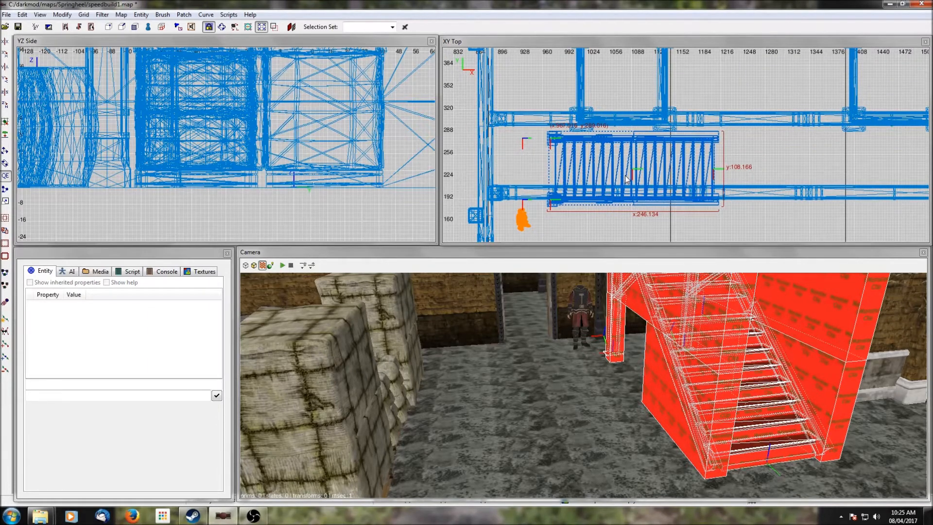
{"action": "right_click", "coordinate": [672, 344]}
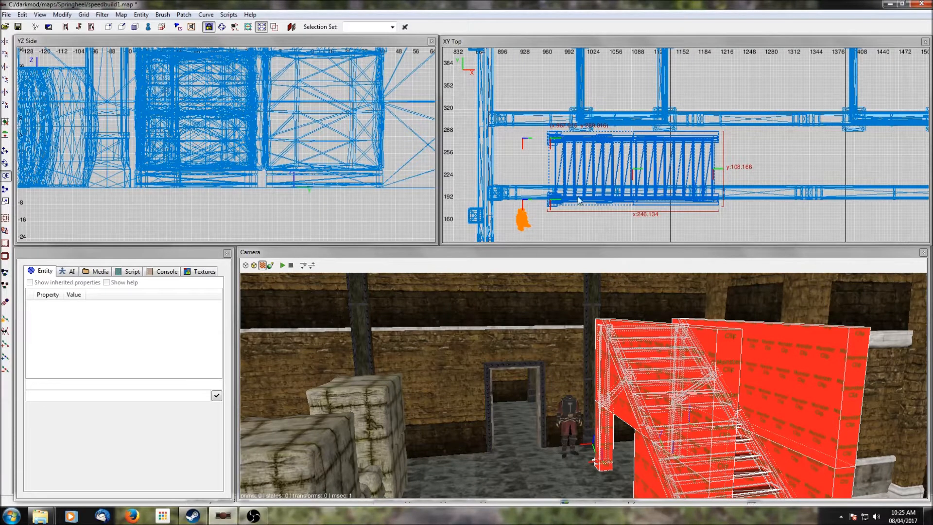
{"action": "key", "text": "alt+Up"}
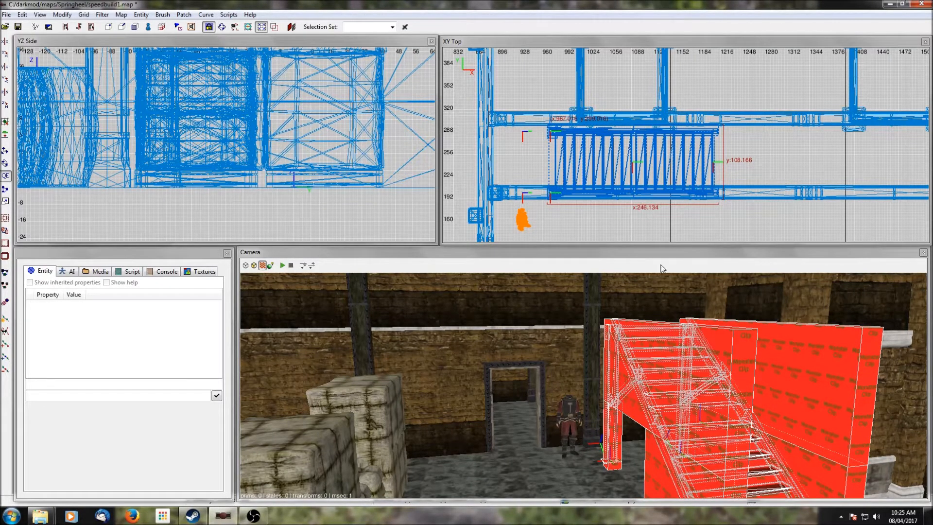
{"action": "key", "text": "Escape"}
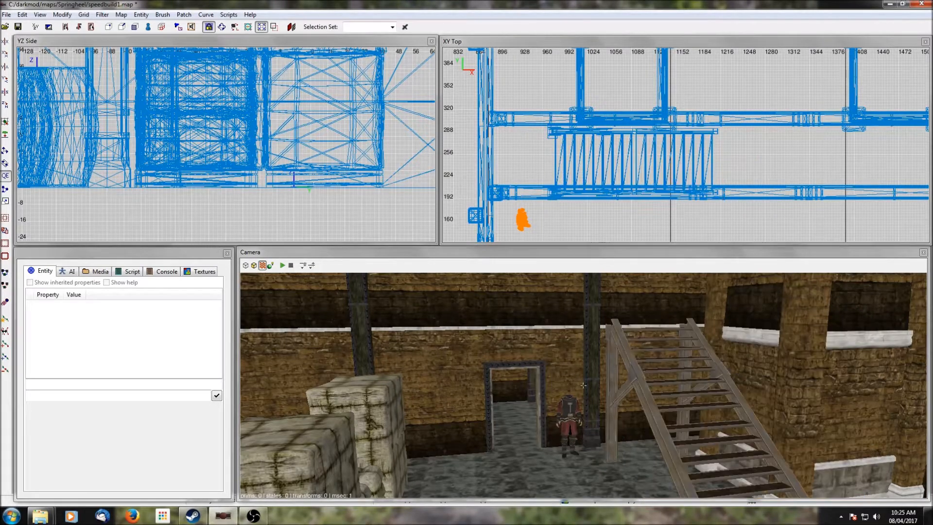
Step: Examine the stairs' fit against the recessed bays and their height relative to the wall ledge
{"action": "right_click", "coordinate": [737, 367]}
{"action": "right_click", "coordinate": [737, 368]}
{"action": "scroll", "coordinate": [737, 367], "scroll_direction": "up", "scroll_amount": 3}
{"action": "right_click", "coordinate": [737, 367]}
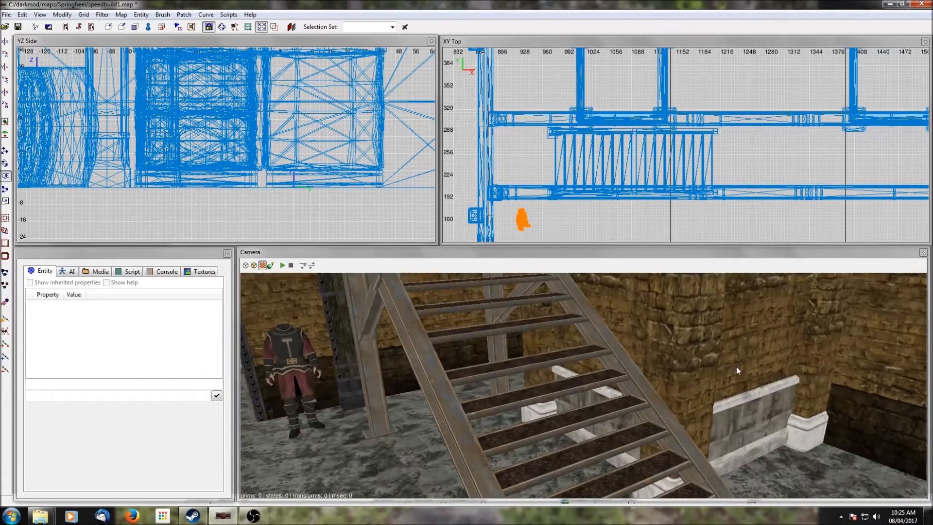
{"action": "left_click", "coordinate": [681, 382], "text": "shift"}
{"action": "left_click", "coordinate": [681, 382], "text": "shift"}
{"action": "right_click", "coordinate": [664, 404]}
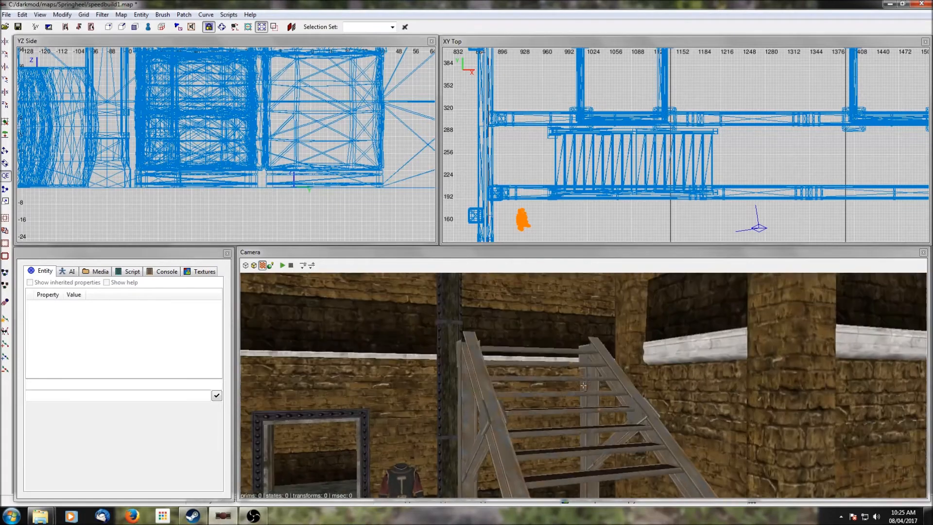
{"action": "right_click", "coordinate": [664, 404]}
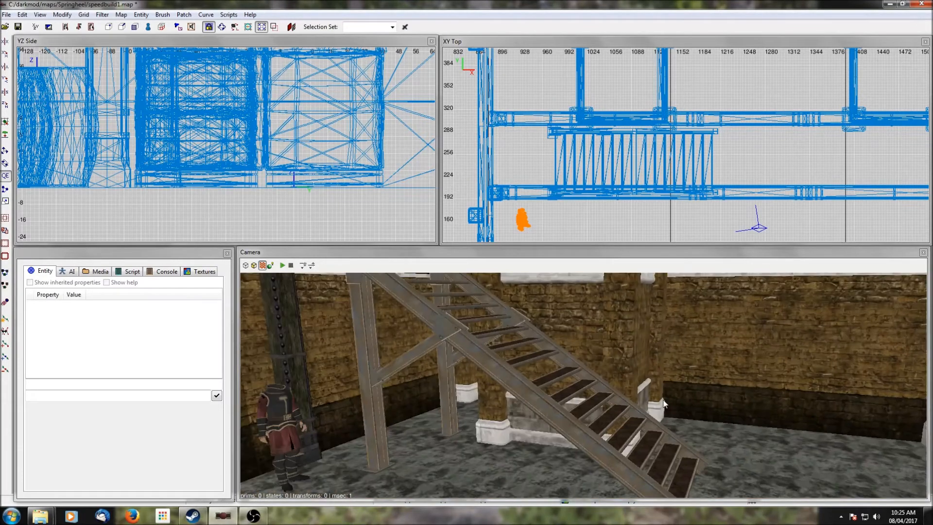
Step: Draw a 98 by 220 unit brush between the end wall and stair head, and trim it to a thin slab level with the stair top
{"action": "right_click", "coordinate": [645, 306]}
{"action": "scroll", "coordinate": [616, 211], "scroll_direction": "down", "scroll_amount": 2}
{"action": "scroll", "coordinate": [615, 210], "scroll_direction": "up", "scroll_amount": 1}
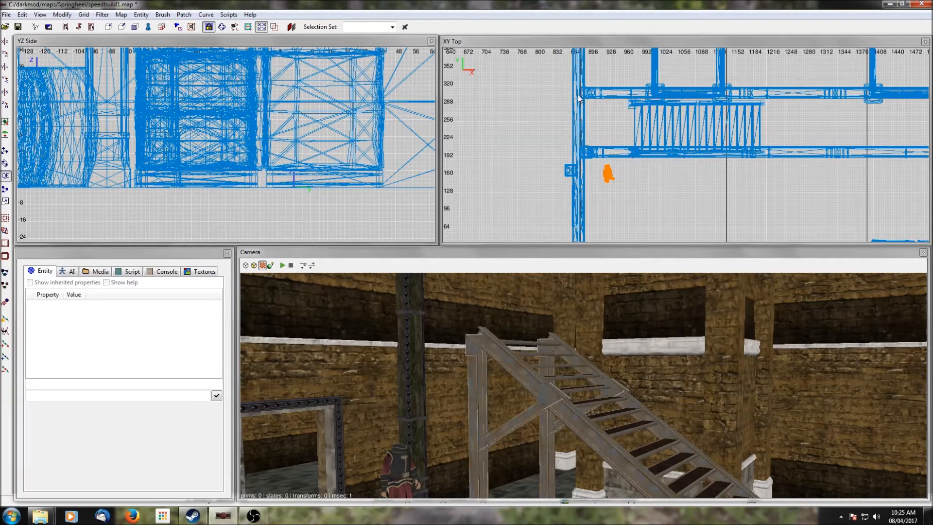
{"action": "mouse_move", "coordinate": [578, 96]}
{"action": "left_mouse_down"}
{"action": "mouse_move", "coordinate": [628, 162]}
{"action": "mouse_move", "coordinate": [634, 220]}
{"action": "left_mouse_up"}
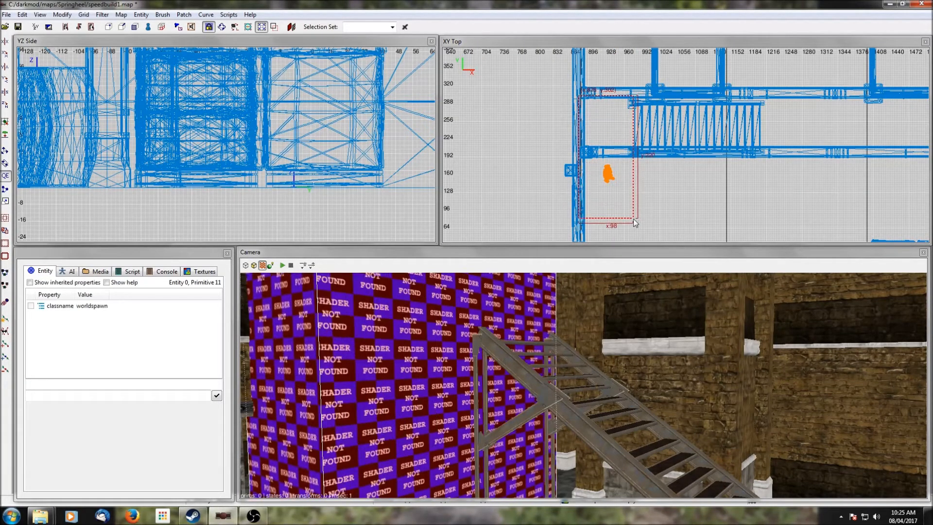
{"action": "scroll", "coordinate": [221, 137], "scroll_direction": "down", "scroll_amount": 8}
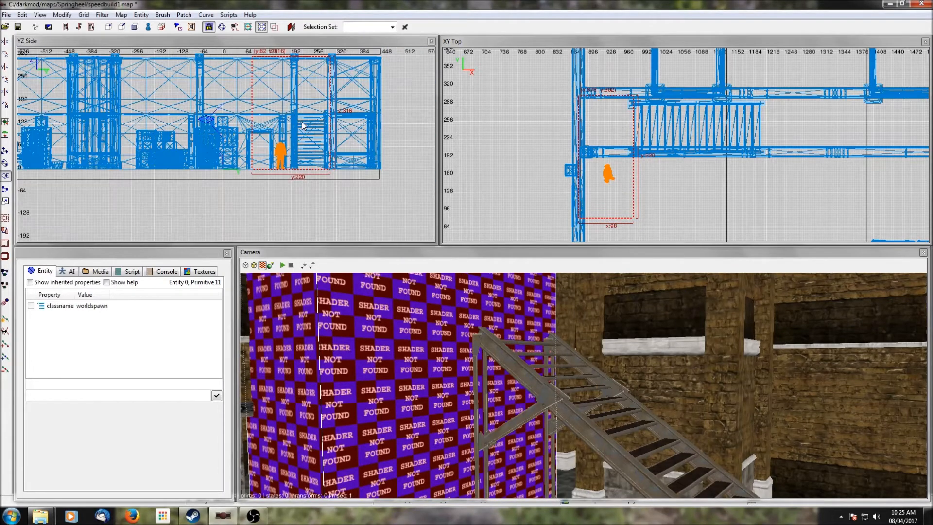
{"action": "right_click_drag", "start_coordinate": [308, 136], "coordinate": [307, 140]}
{"action": "left_click_drag", "start_coordinate": [298, 217], "coordinate": [297, 164]}
{"action": "left_click_drag", "start_coordinate": [298, 86], "coordinate": [301, 140]}
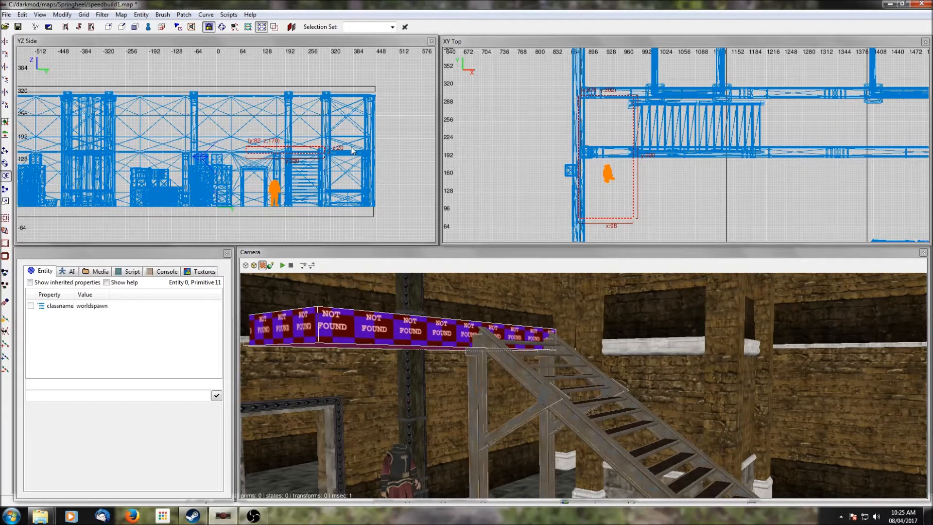
Step: Lengthen the platform slab along the end wall past the doorway to 384 units in Y
{"action": "scroll", "coordinate": [353, 150], "scroll_direction": "up", "scroll_amount": 3}
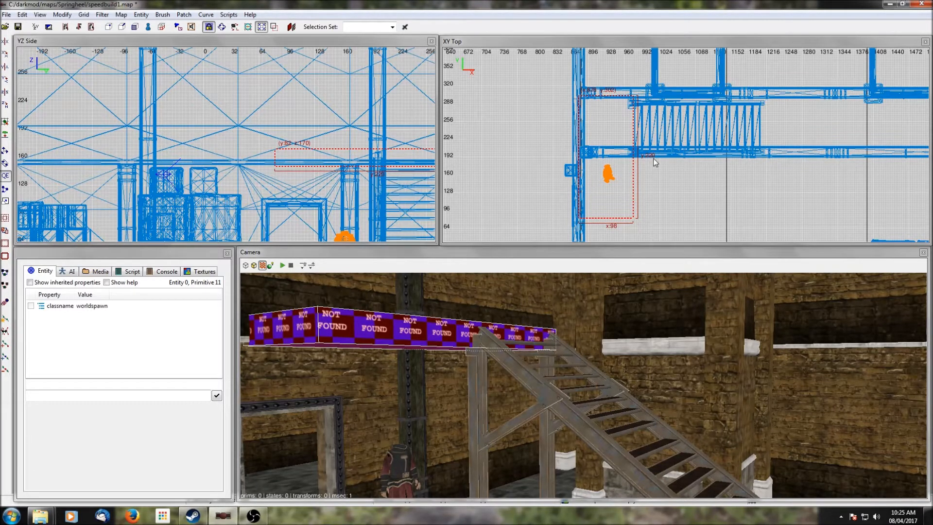
{"action": "scroll", "coordinate": [655, 163], "scroll_direction": "down", "scroll_amount": 3}
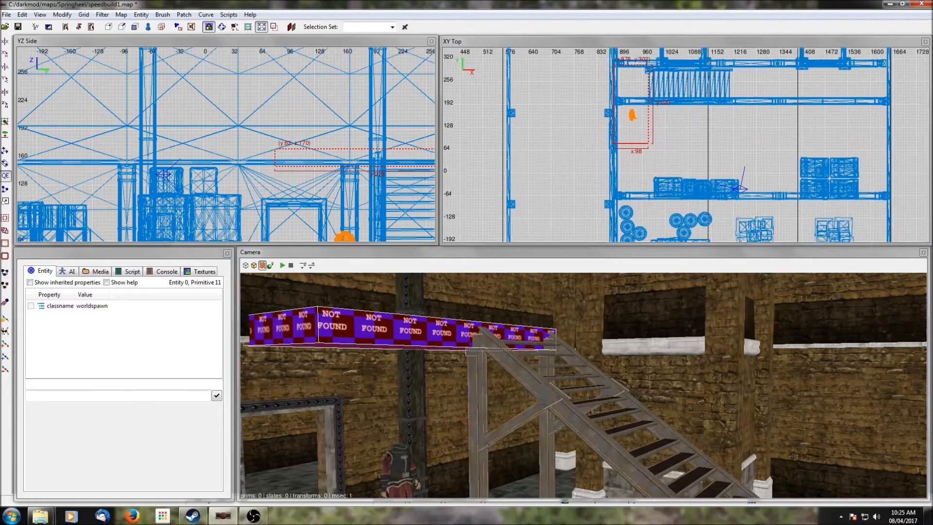
{"action": "right_click", "coordinate": [565, 389]}
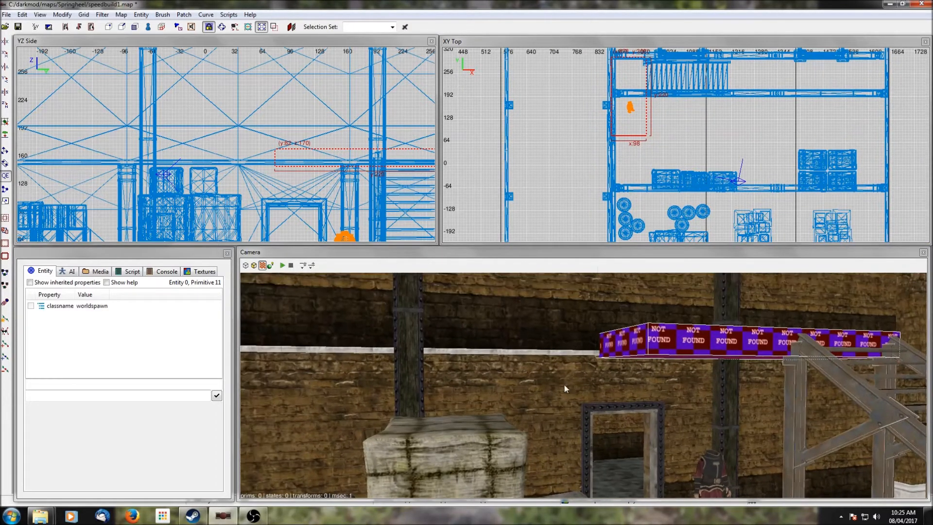
{"action": "left_click", "coordinate": [410, 331], "text": "shift"}
{"action": "left_click", "coordinate": [410, 331], "text": "shift"}
{"action": "left_click_drag", "start_coordinate": [644, 143], "coordinate": [645, 199]}
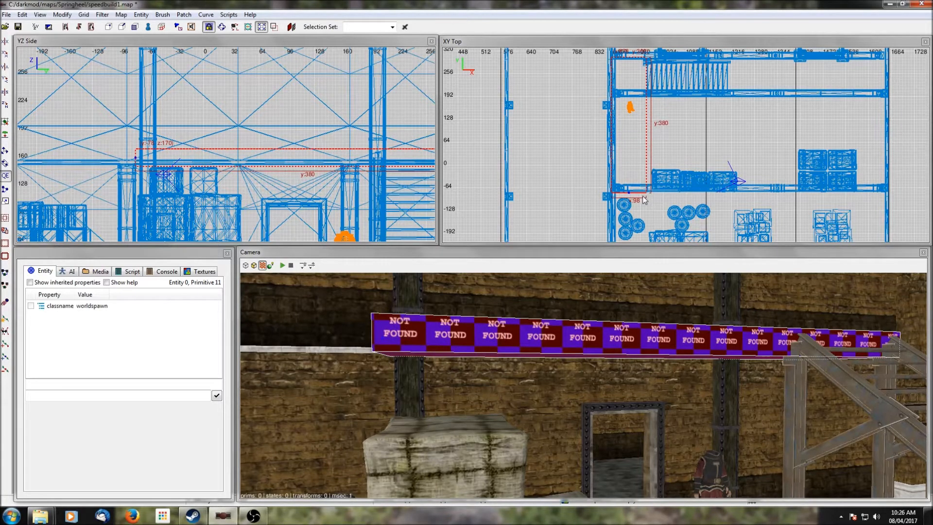
{"action": "left_click_drag", "start_coordinate": [633, 197], "coordinate": [634, 199]}
Step: Open the textures/darkmod/wood/boards folder in the media browser
{"action": "left_click", "coordinate": [201, 272]}
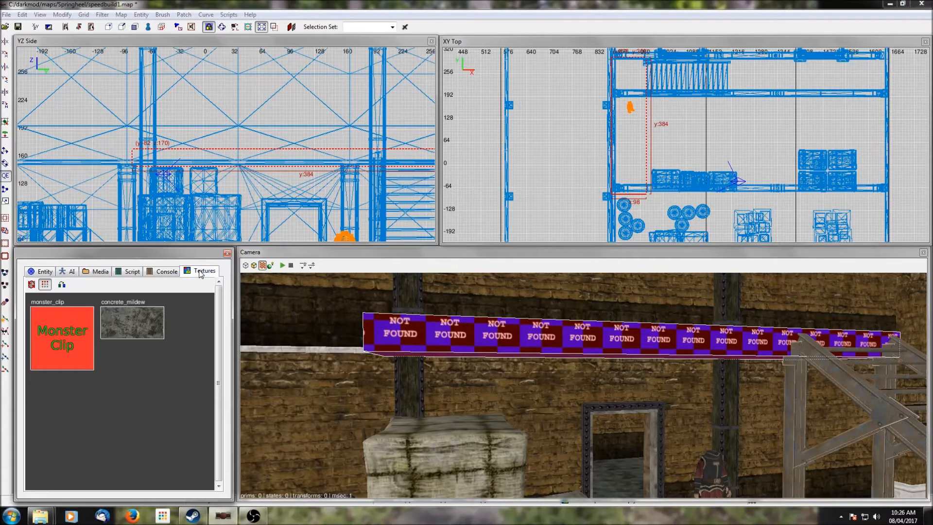
{"action": "left_click", "coordinate": [61, 284]}
{"action": "left_click", "coordinate": [33, 284]}
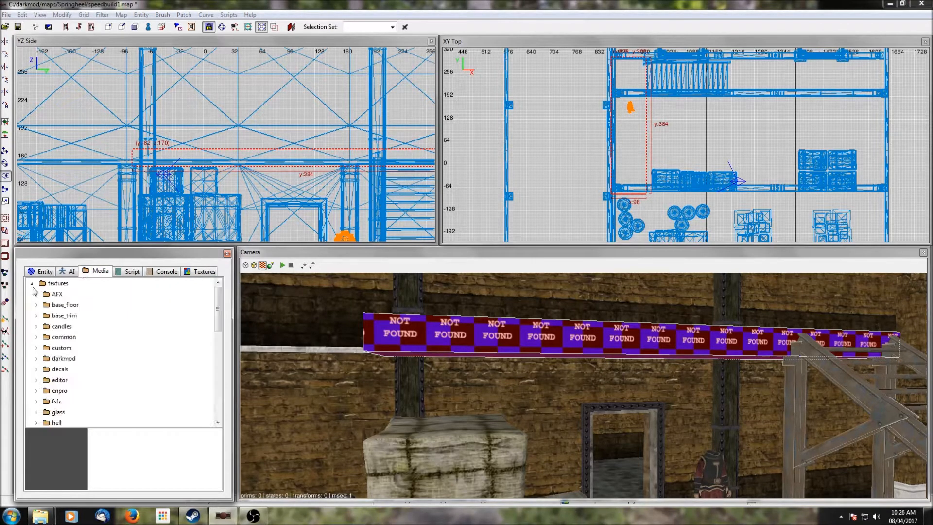
{"action": "left_click", "coordinate": [36, 359]}
{"action": "scroll", "coordinate": [39, 365], "scroll_direction": "down", "scroll_amount": 5}
{"action": "left_click", "coordinate": [40, 369]}
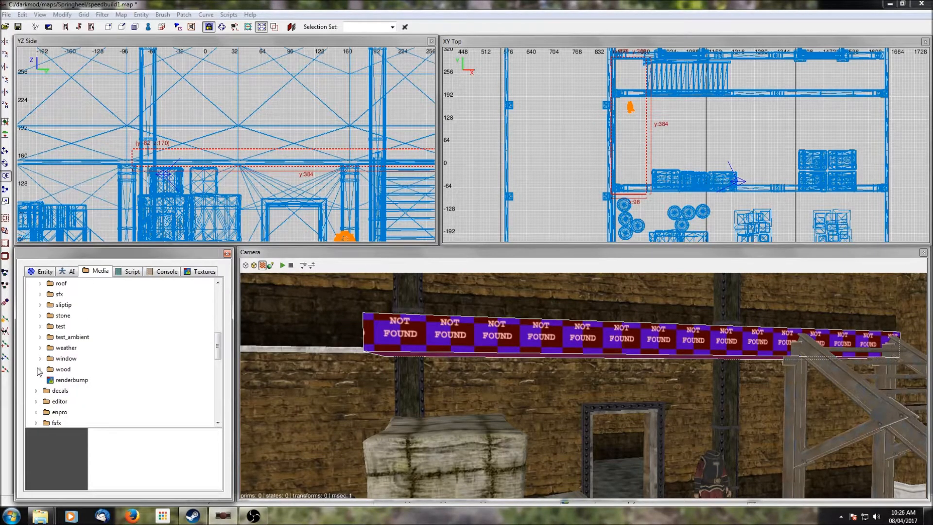
{"action": "scroll", "coordinate": [39, 369], "scroll_direction": "down", "scroll_amount": 2}
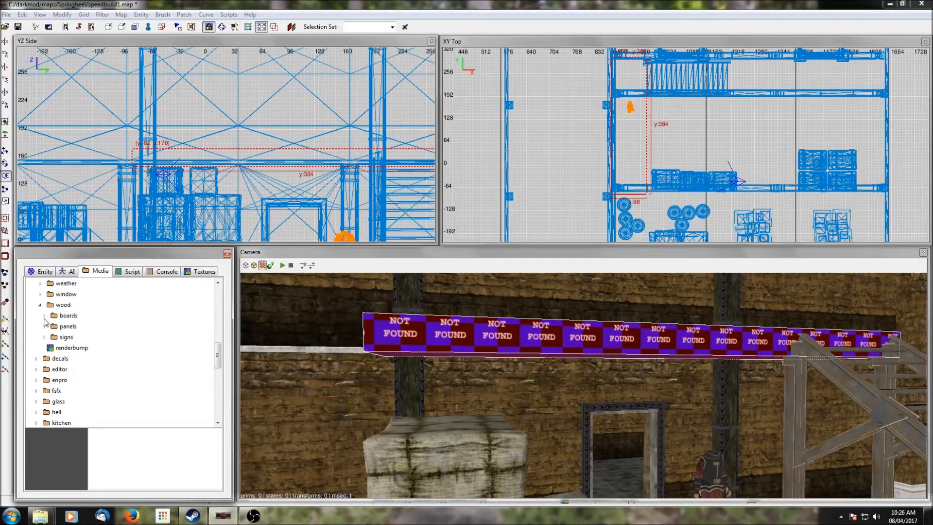
{"action": "left_click", "coordinate": [44, 317]}
Step: Browse the board textures for a platform surface, previewing rough_wood_grey_ns and rough_trim_brown_dull
{"action": "scroll", "coordinate": [107, 328], "scroll_direction": "down", "scroll_amount": 10}
{"action": "scroll", "coordinate": [112, 328], "scroll_direction": "down", "scroll_amount": 12}
{"action": "scroll", "coordinate": [109, 330], "scroll_direction": "down", "scroll_amount": 8}
{"action": "scroll", "coordinate": [89, 374], "scroll_direction": "down", "scroll_amount": 5}
{"action": "scroll", "coordinate": [91, 371], "scroll_direction": "up", "scroll_amount": 10}
{"action": "scroll", "coordinate": [91, 371], "scroll_direction": "up", "scroll_amount": 3}
{"action": "scroll", "coordinate": [90, 368], "scroll_direction": "up", "scroll_amount": 2}
{"action": "left_click", "coordinate": [93, 342]}
{"action": "scroll", "coordinate": [93, 341], "scroll_direction": "up", "scroll_amount": 2}
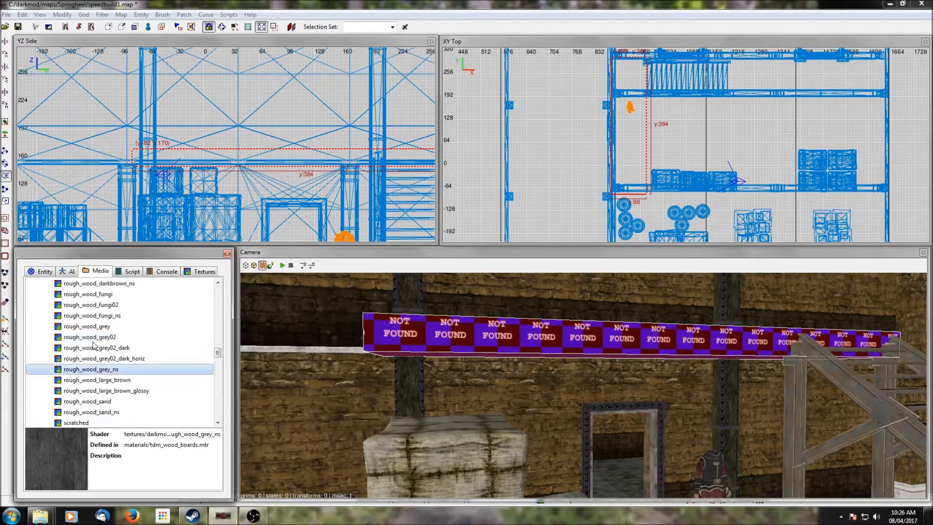
{"action": "left_click", "coordinate": [92, 342]}
{"action": "scroll", "coordinate": [93, 342], "scroll_direction": "up", "scroll_amount": 3}
{"action": "left_click", "coordinate": [93, 342]}
{"action": "left_click", "coordinate": [93, 327]}
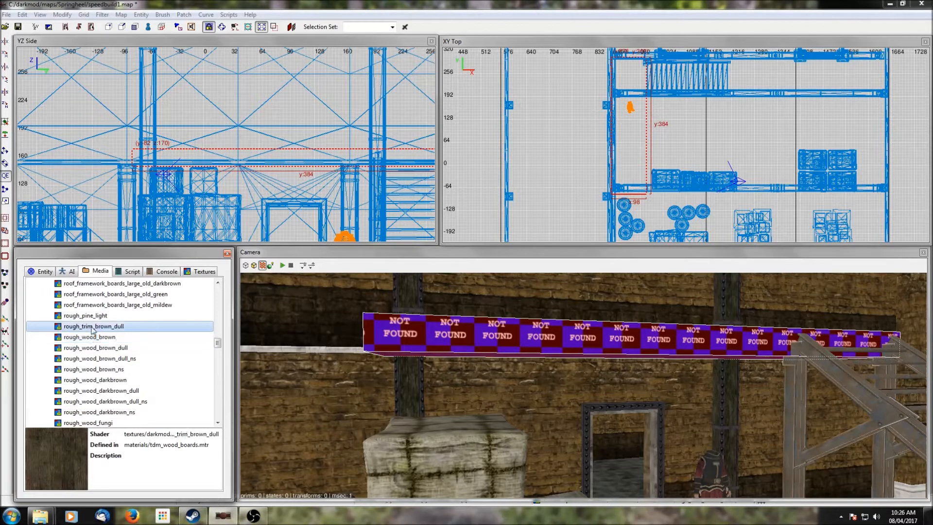
{"action": "scroll", "coordinate": [93, 330], "scroll_direction": "up", "scroll_amount": 3}
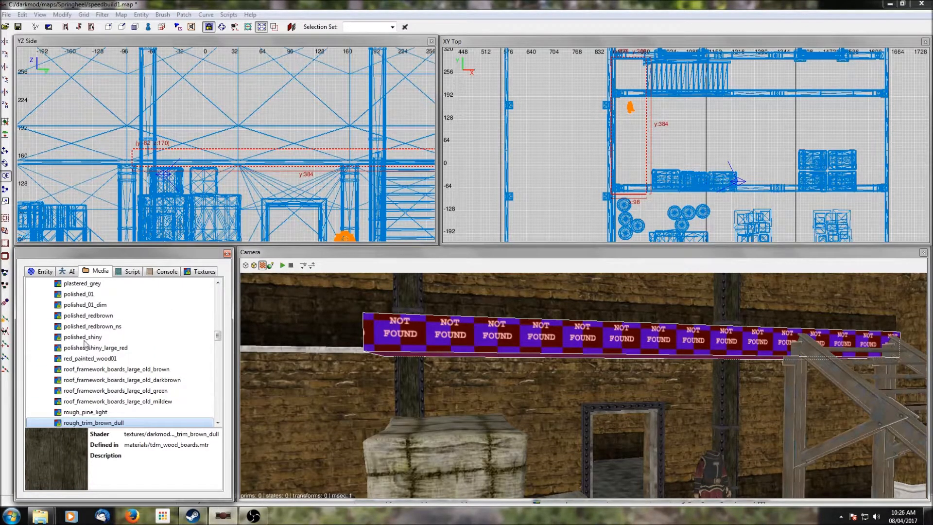
{"action": "scroll", "coordinate": [85, 341], "scroll_direction": "up", "scroll_amount": 2}
{"action": "scroll", "coordinate": [85, 360], "scroll_direction": "up", "scroll_amount": 1}
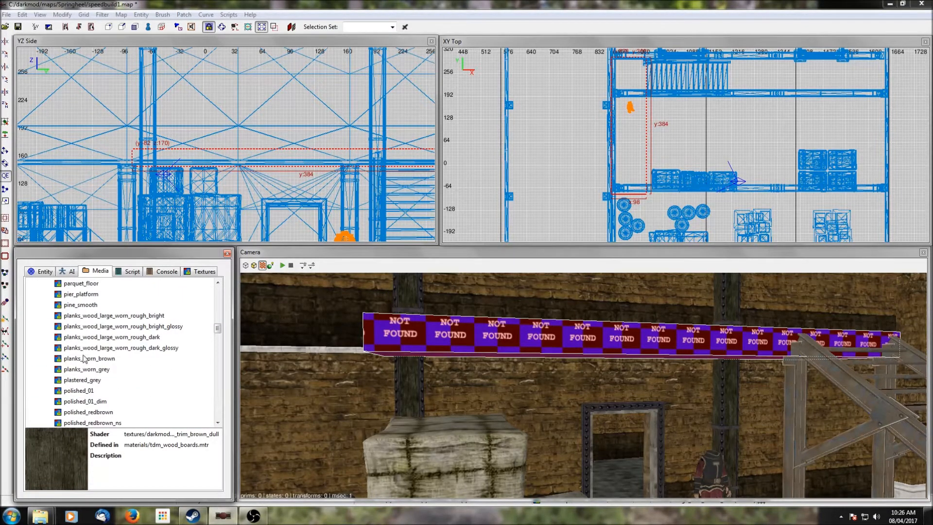
Step: Apply the pier_platform texture to the platform slab, deselect it and check its underside
{"action": "left_click", "coordinate": [86, 295]}
{"action": "right_click", "coordinate": [87, 296]}
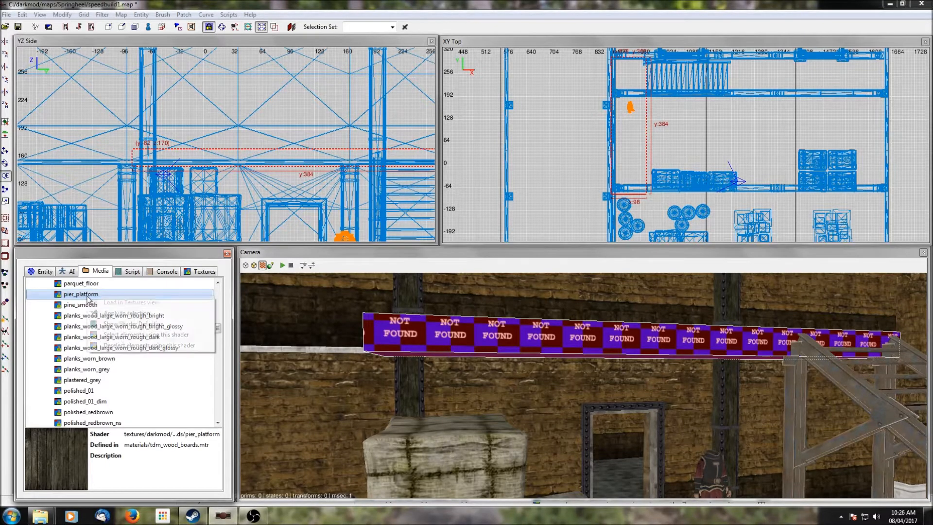
{"action": "left_click", "coordinate": [120, 315]}
{"action": "key", "text": "Escape"}
{"action": "key", "text": "Up"}
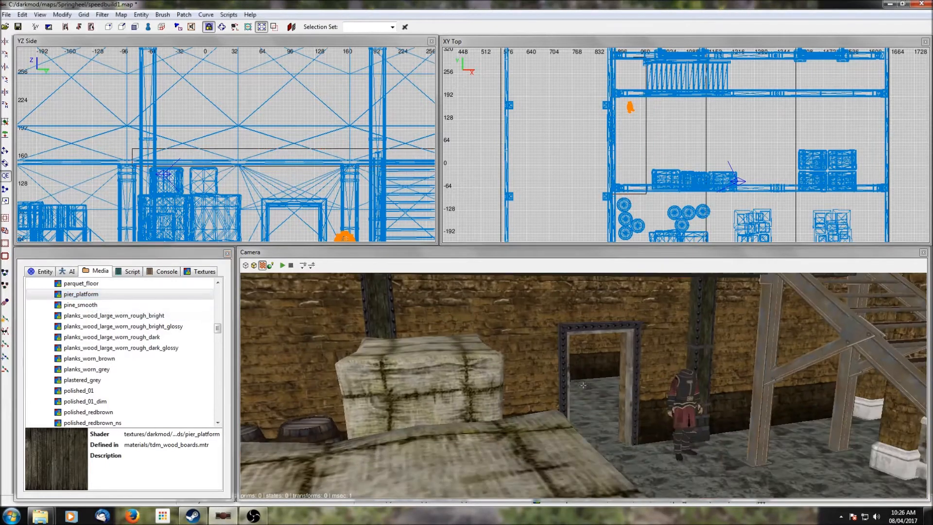
{"action": "key", "text": "Down"}
{"action": "right_click_drag", "start_coordinate": [494, 383], "coordinate": [494, 383]}
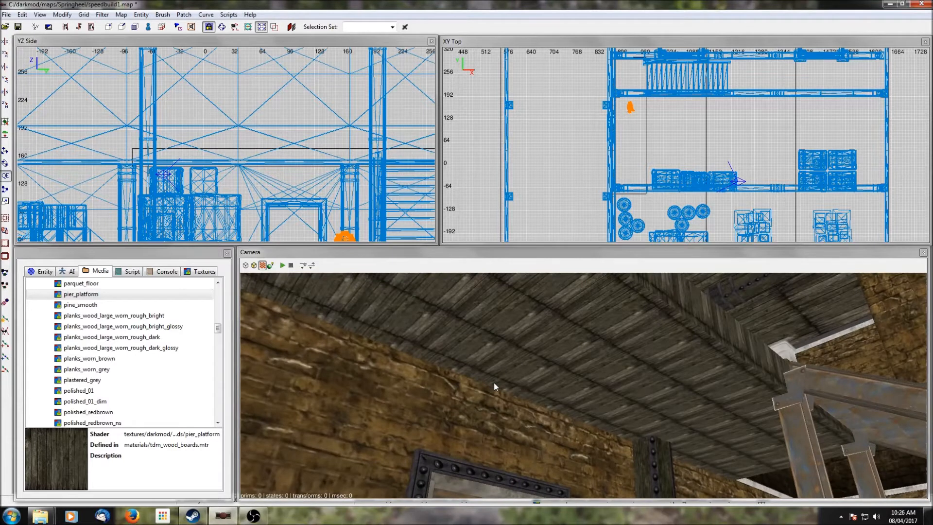
Step: Reset the platform slab's texture to Natural at the 0.400 default scale, deselect it and check the planks
{"action": "left_click", "coordinate": [584, 375], "text": "shift"}
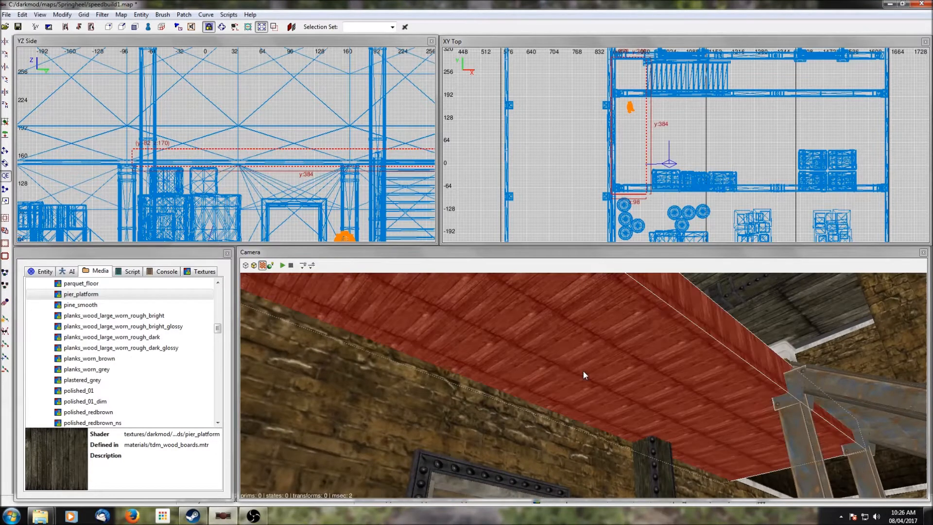
{"action": "key", "text": "s"}
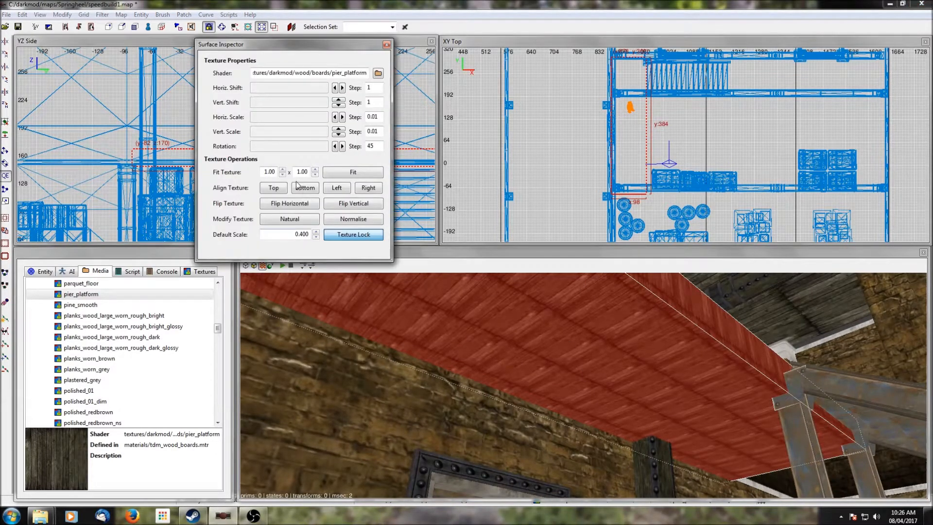
{"action": "left_click", "coordinate": [289, 219]}
{"action": "key", "text": "s"}
{"action": "key", "text": "Escape"}
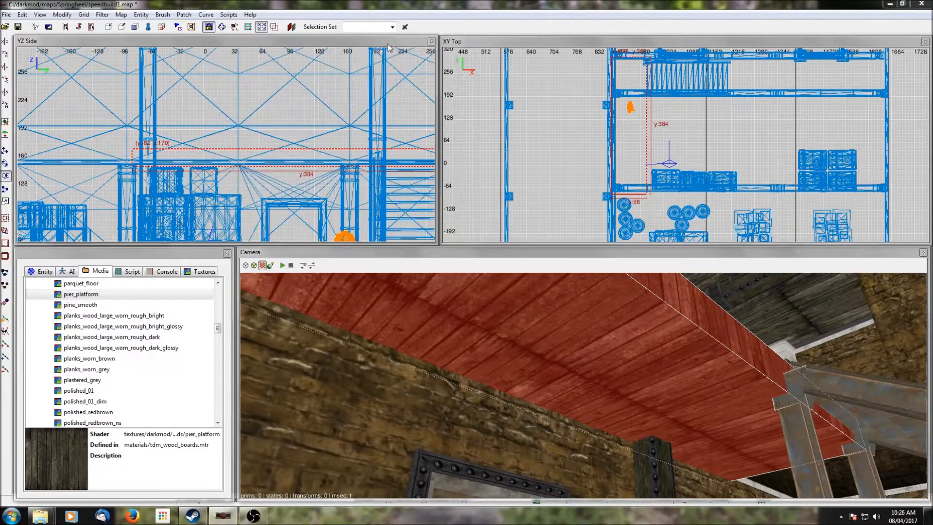
{"action": "key", "text": "Down"}
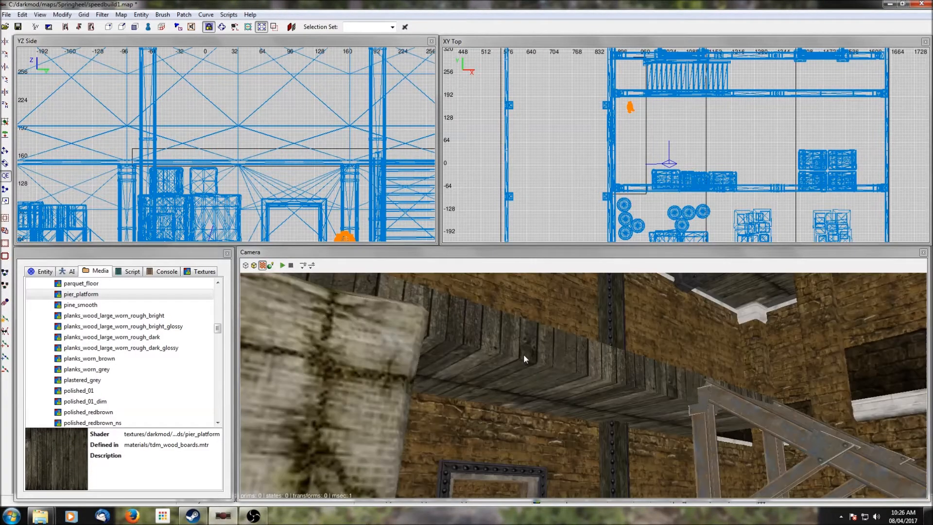
{"action": "right_click", "coordinate": [524, 354]}
{"action": "right_click", "coordinate": [450, 334]}
{"action": "right_click", "coordinate": [450, 334]}
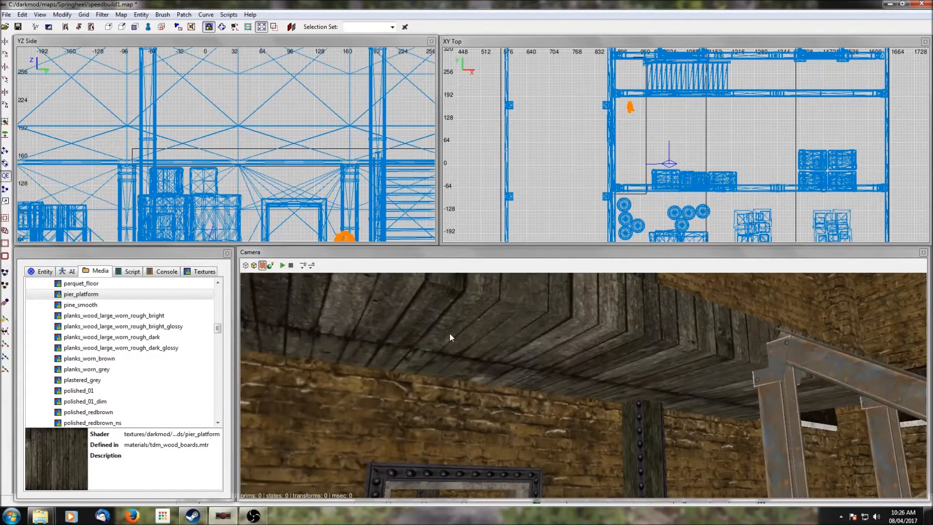
Step: Fit the texture on the platform slab's underside face at 4.00 x 1.00 repeats, after trying 1.00 x 1.00 and 1.00 x 4.00
{"action": "left_click", "coordinate": [450, 334], "text": "ctrl+shift"}
{"action": "key", "text": "s"}
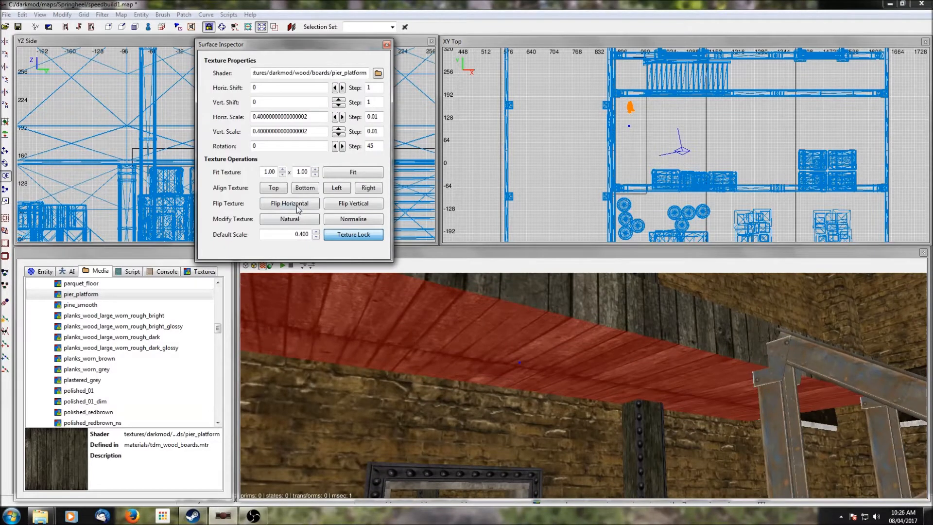
{"action": "left_click", "coordinate": [339, 174]}
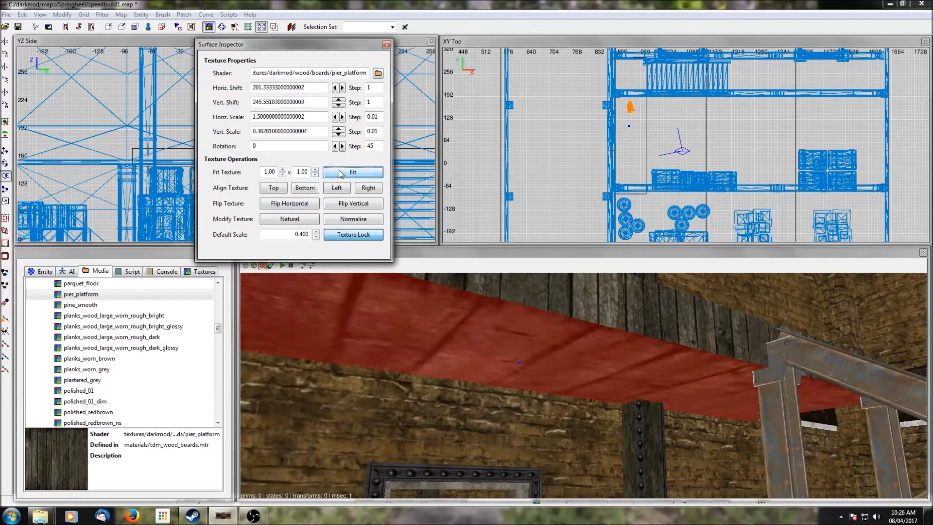
{"action": "left_click", "coordinate": [316, 170]}
{"action": "left_click", "coordinate": [341, 175]}
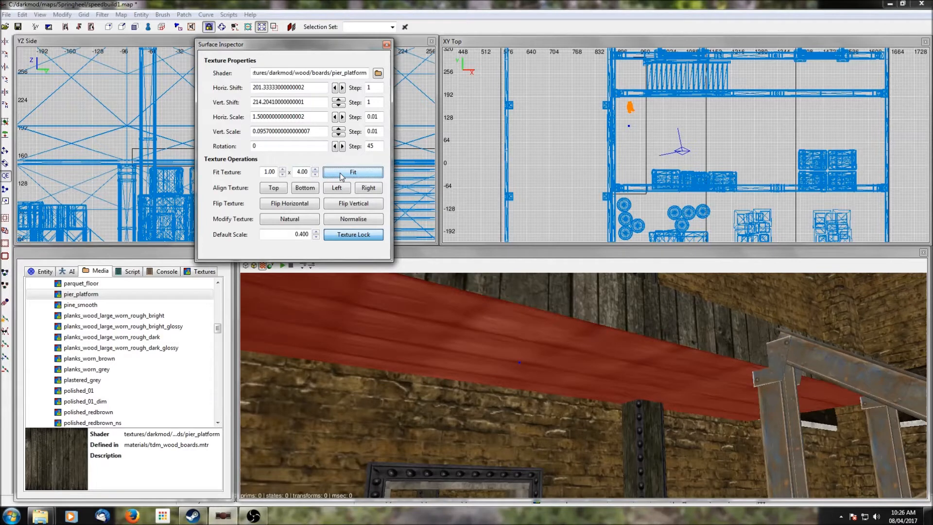
{"action": "left_click", "coordinate": [283, 169]}
{"action": "left_click", "coordinate": [282, 169]}
{"action": "left_click", "coordinate": [282, 170]}
{"action": "left_click", "coordinate": [334, 174]}
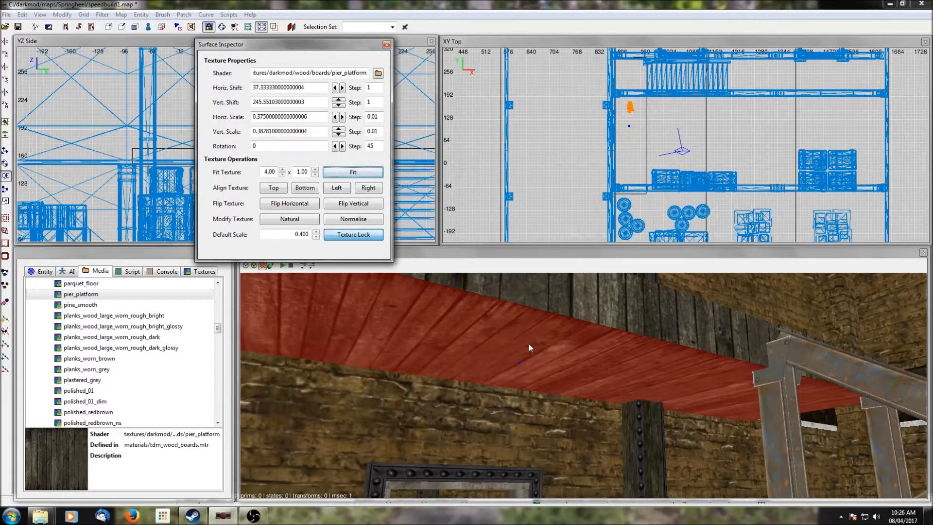
Step: Examine the refitted planks along the platform's underside, deselect the face and check the slab from the front
{"action": "right_click", "coordinate": [445, 328]}
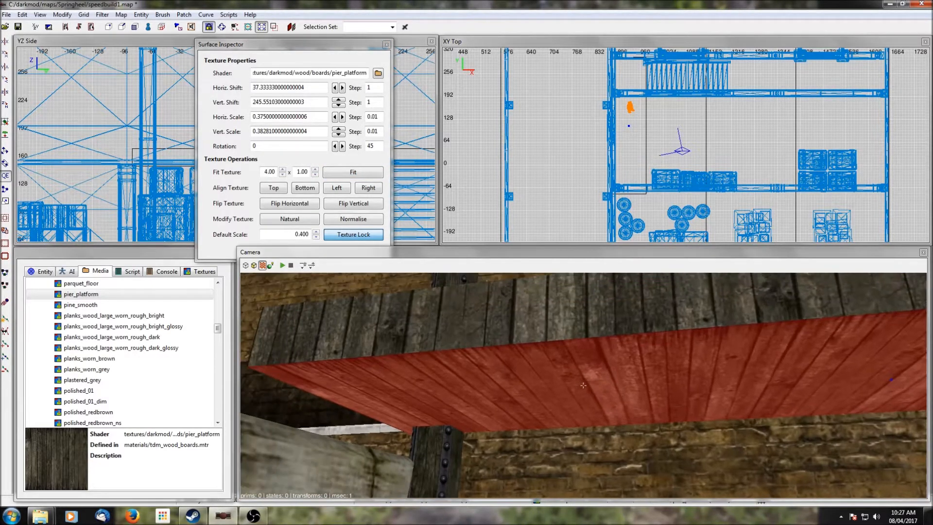
{"action": "right_click", "coordinate": [583, 385]}
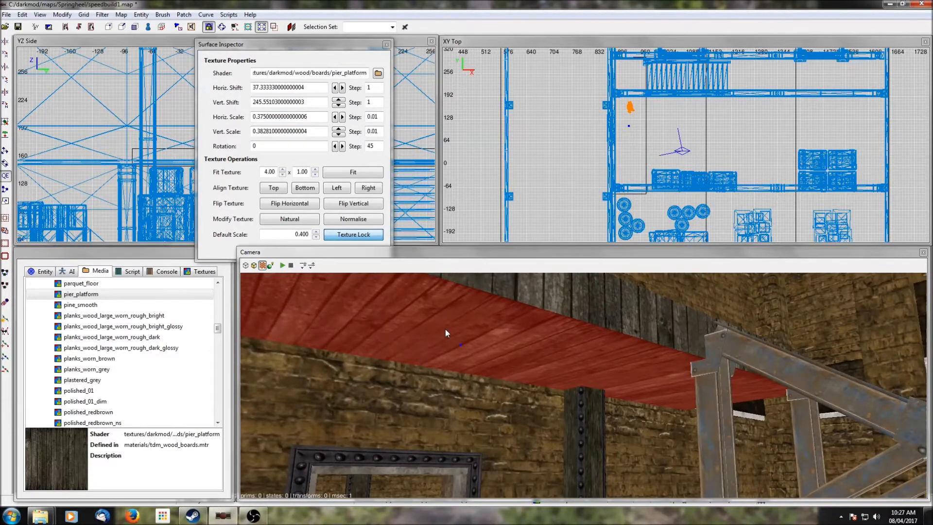
{"action": "right_click", "coordinate": [445, 329]}
{"action": "right_click", "coordinate": [445, 328]}
{"action": "right_click", "coordinate": [446, 328]}
{"action": "right_click", "coordinate": [445, 328]}
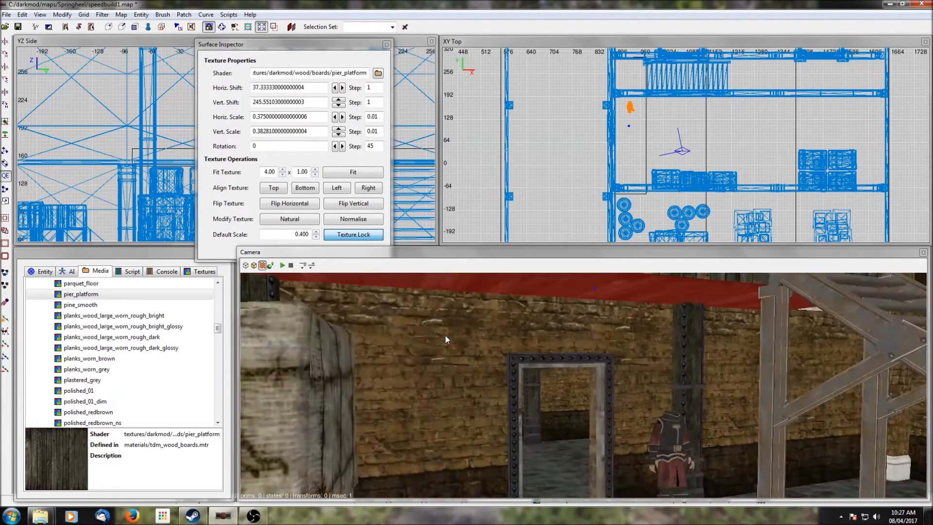
{"action": "right_click", "coordinate": [445, 335]}
{"action": "right_click", "coordinate": [445, 335]}
{"action": "right_click", "coordinate": [446, 335]}
{"action": "right_click", "coordinate": [446, 335]}
{"action": "key", "text": "Escape"}
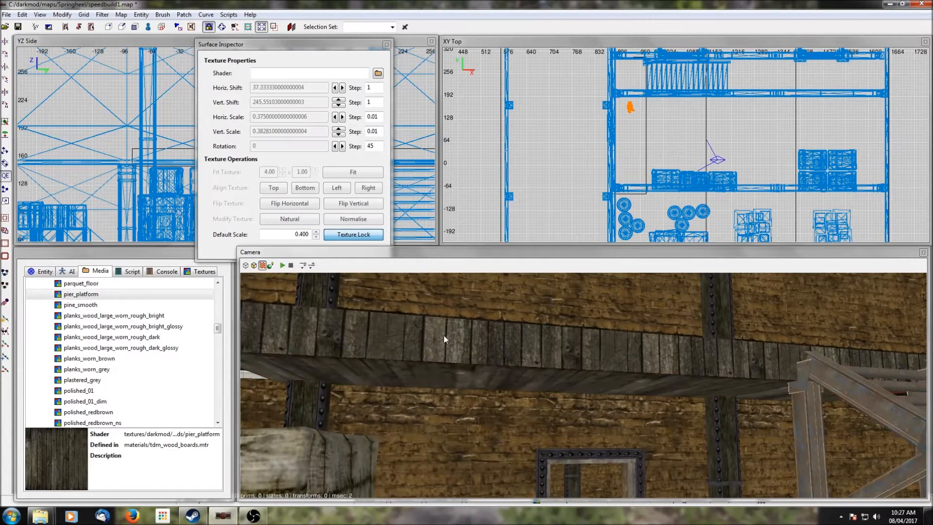
Step: Select the whole platform slab, close the Surface Inspector, inspect the slab towards the staircase and deselect it
{"action": "left_click", "coordinate": [458, 375], "text": "shift"}
{"action": "left_click", "coordinate": [386, 45]}
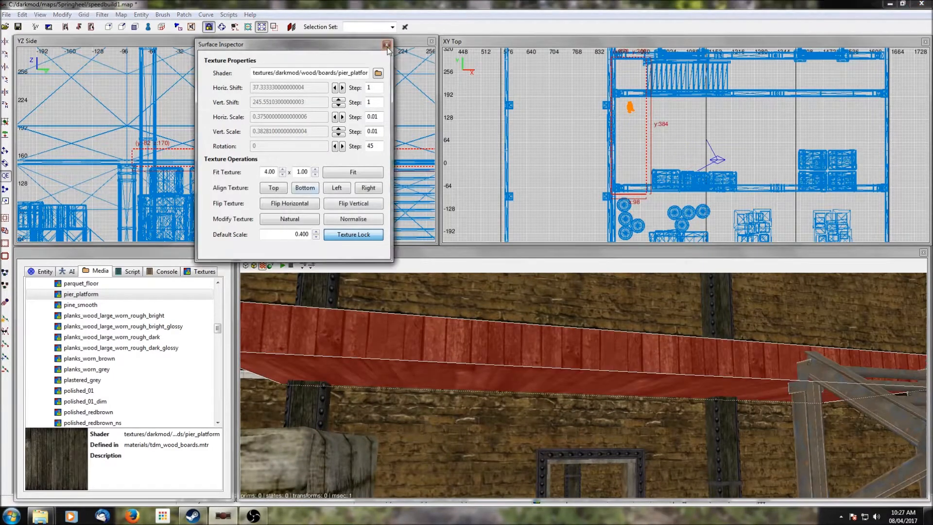
{"action": "left_click", "coordinate": [387, 45]}
{"action": "scroll", "coordinate": [264, 159], "scroll_direction": "up", "scroll_amount": 2}
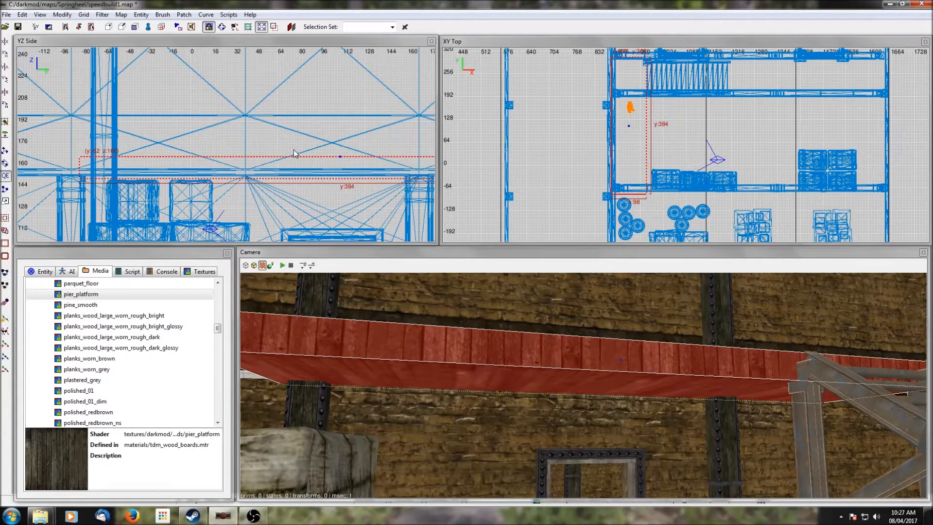
{"action": "right_click", "coordinate": [568, 374]}
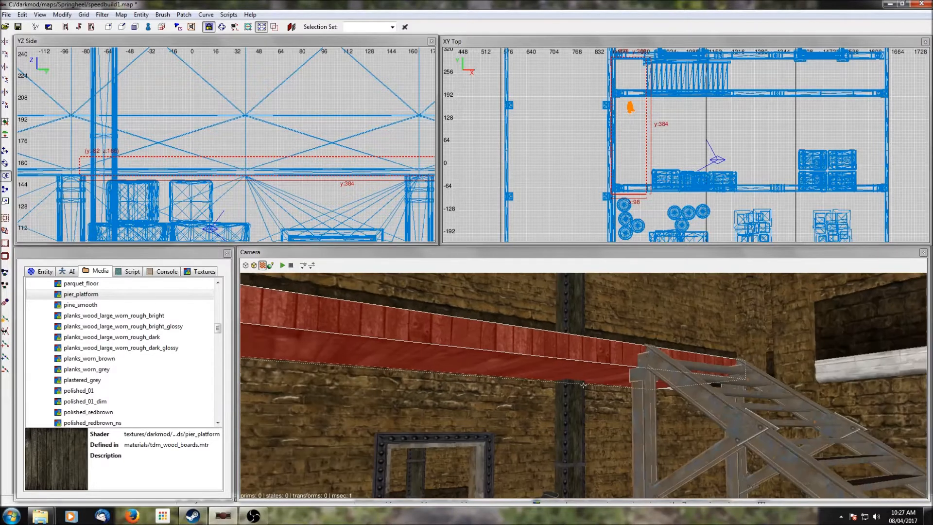
{"action": "right_click", "coordinate": [418, 366]}
{"action": "right_click", "coordinate": [419, 366]}
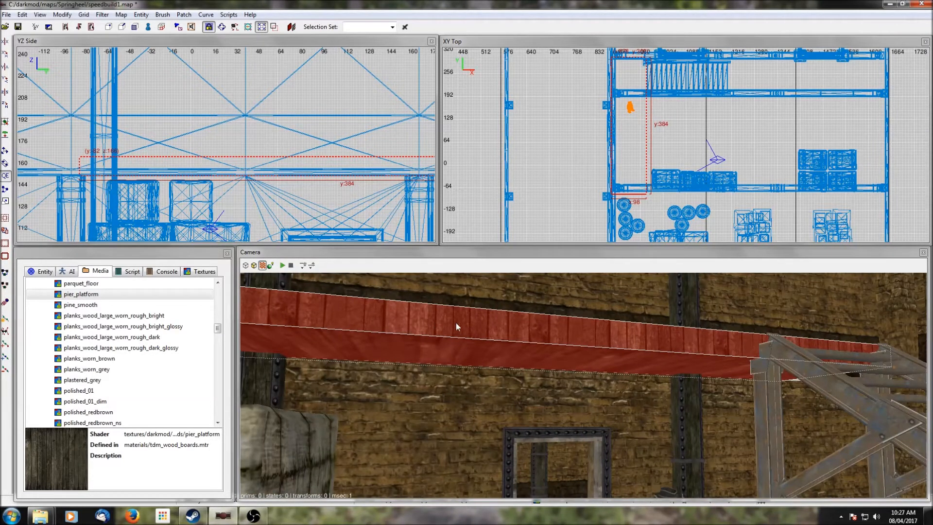
{"action": "right_click", "coordinate": [613, 371]}
{"action": "right_click", "coordinate": [613, 371]}
{"action": "key", "text": "Escape"}
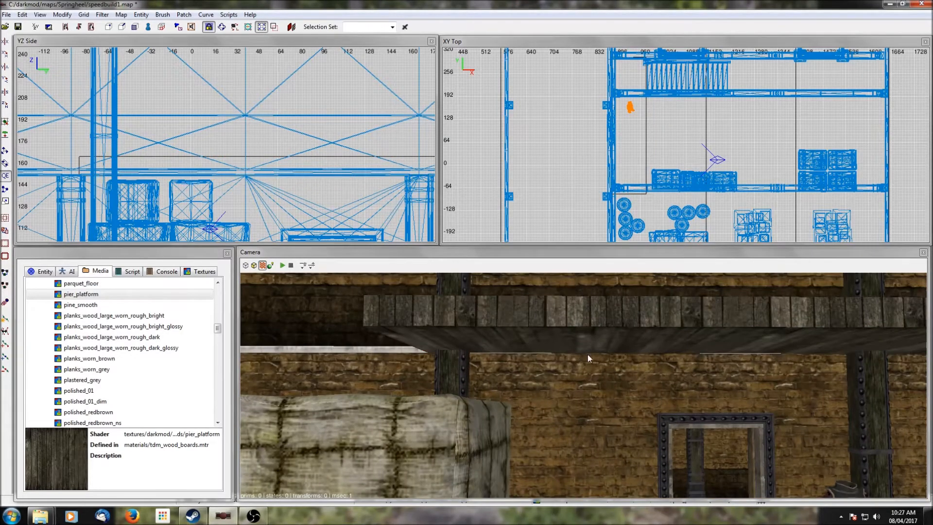
Step: Fit the texture on the platform slab's top face at 4.00 x 1.00 repeats and deselect the face
{"action": "right_click", "coordinate": [587, 355]}
{"action": "right_click", "coordinate": [588, 355]}
{"action": "right_click", "coordinate": [587, 354]}
{"action": "right_click", "coordinate": [587, 355]}
{"action": "right_click", "coordinate": [587, 354]}
{"action": "right_click", "coordinate": [574, 348]}
{"action": "left_click", "coordinate": [574, 348], "text": "ctrl+shift"}
{"action": "key", "text": "s"}
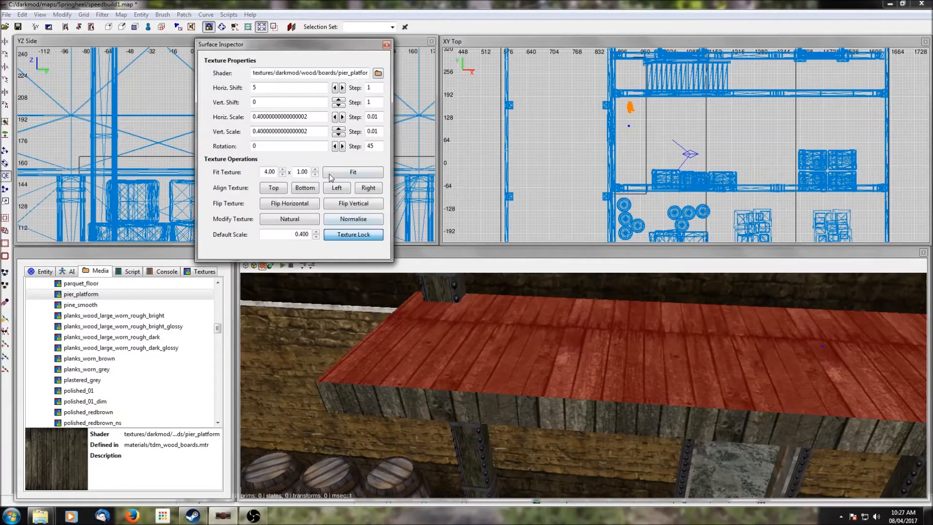
{"action": "key", "text": "Escape"}
Step: Examine the platform's top planks and front edge from several angles, closing the Surface Inspector and leaving the slab deselected
{"action": "right_click", "coordinate": [652, 355]}
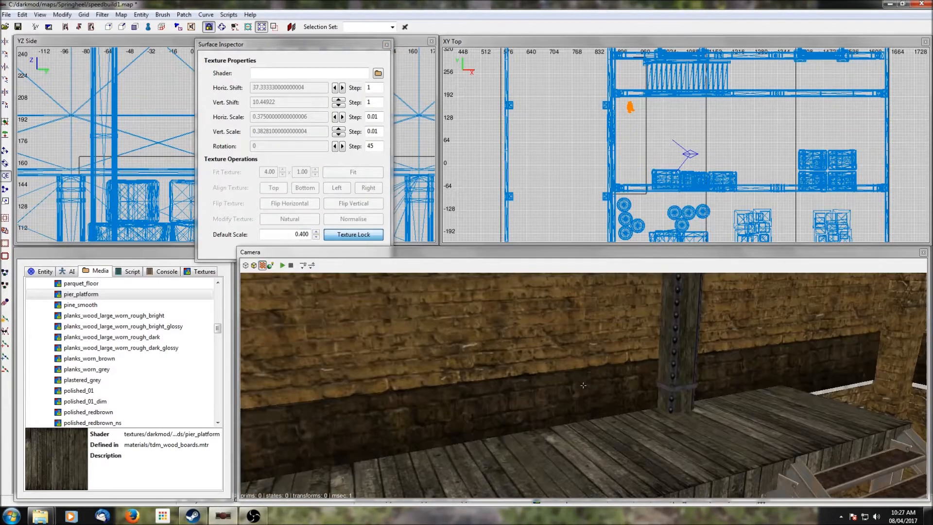
{"action": "right_click", "coordinate": [652, 356]}
{"action": "left_click", "coordinate": [567, 346], "text": "ctrl+shift"}
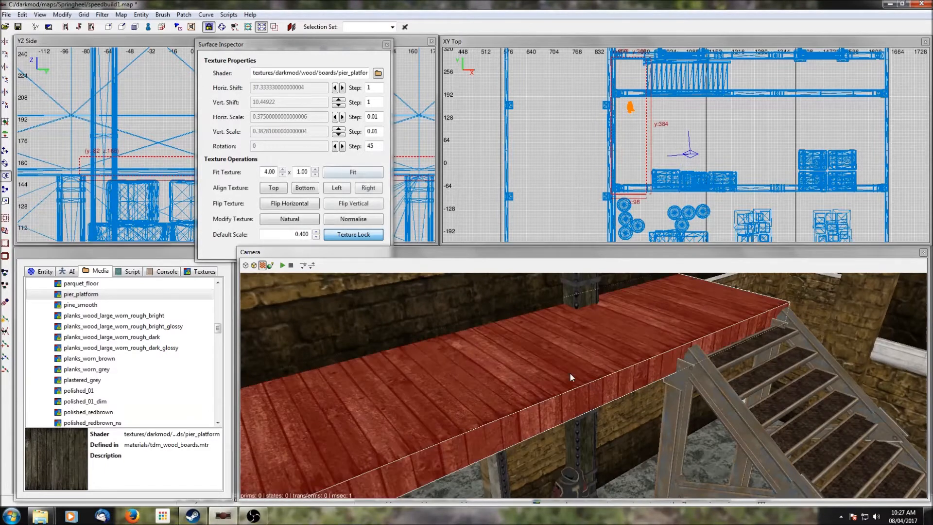
{"action": "right_click", "coordinate": [592, 384]}
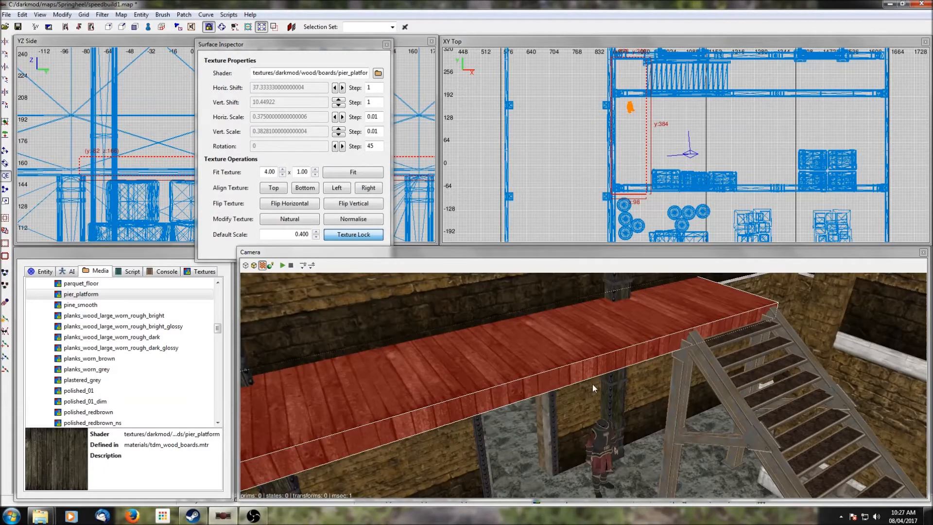
{"action": "left_click", "coordinate": [386, 44]}
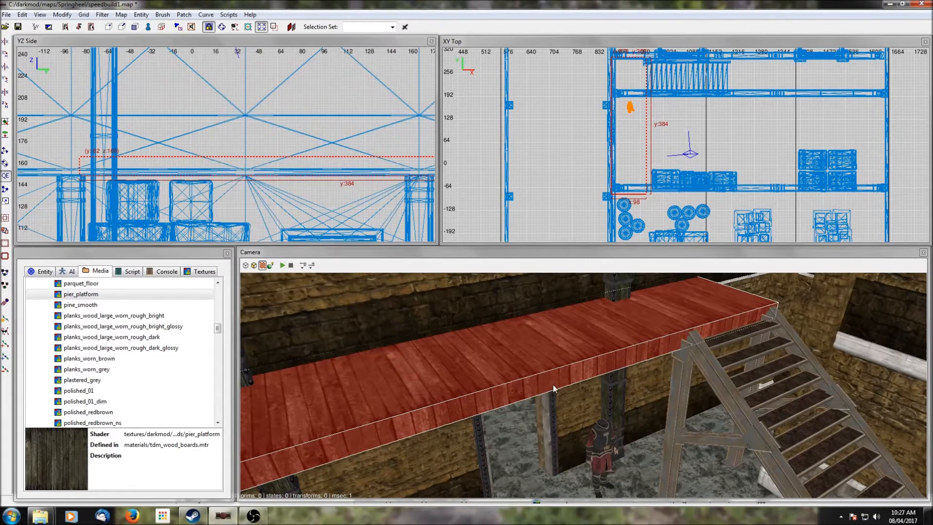
{"action": "key", "text": "Escape"}
{"action": "right_click", "coordinate": [556, 389]}
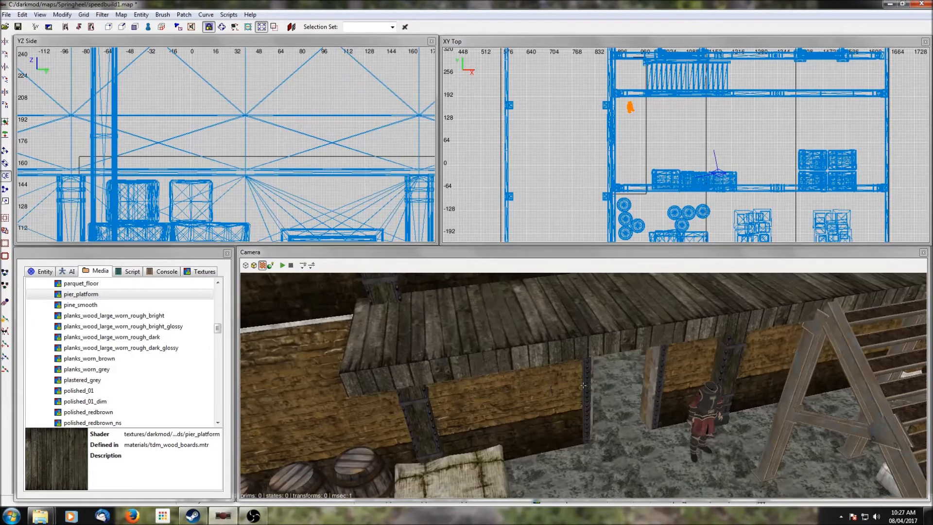
{"action": "right_click", "coordinate": [554, 386]}
{"action": "key", "text": "c"}
{"action": "key", "text": "c"}
{"action": "right_click", "coordinate": [553, 386]}
{"action": "right_click", "coordinate": [581, 369]}
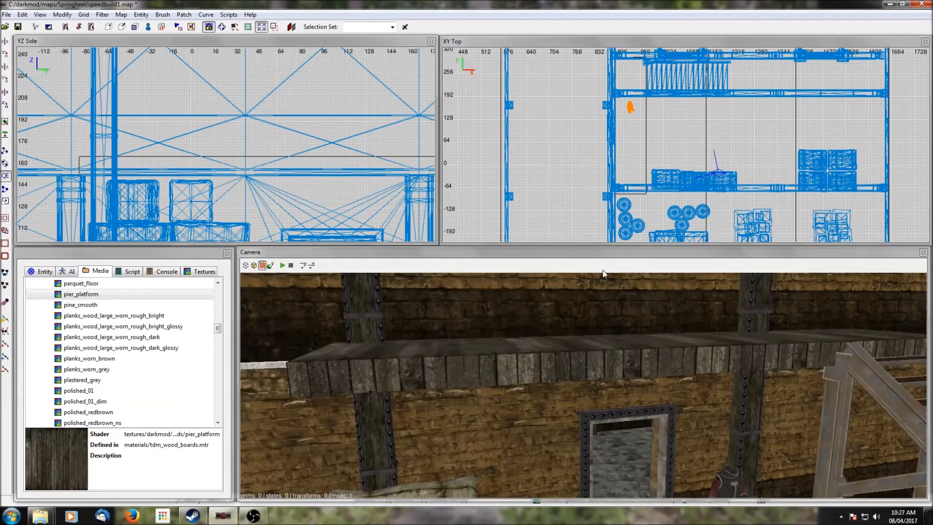
Step: Start creating a model on the platform and browse to the darkmod/architecture/supports model folder
{"action": "right_click", "coordinate": [630, 154]}
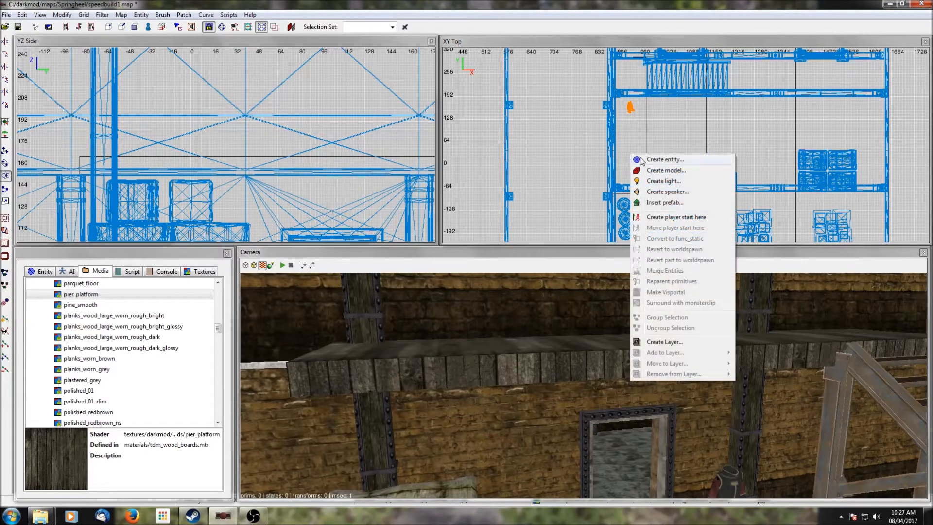
{"action": "left_click", "coordinate": [665, 171]}
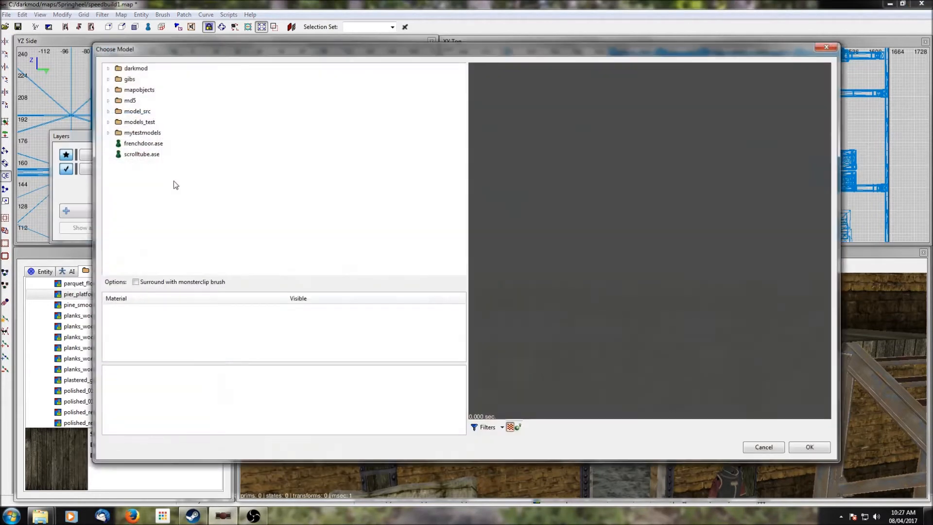
{"action": "left_click", "coordinate": [108, 68]}
{"action": "left_click", "coordinate": [113, 79]}
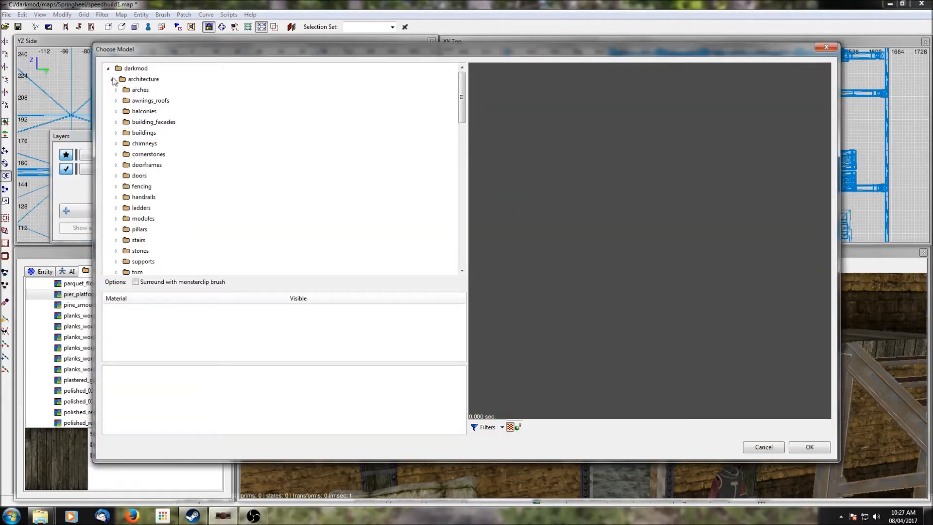
{"action": "scroll", "coordinate": [118, 168], "scroll_direction": "down", "scroll_amount": 1}
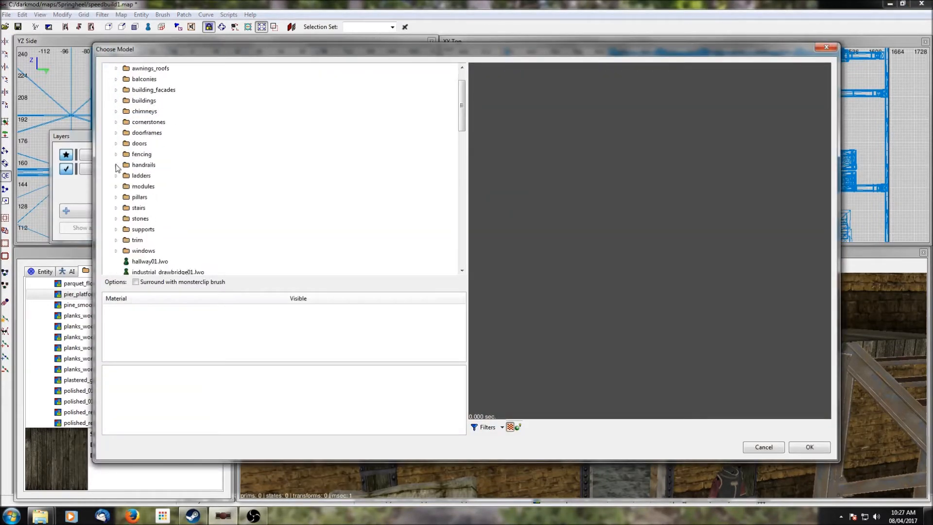
{"action": "left_click", "coordinate": [116, 229]}
{"action": "scroll", "coordinate": [147, 176], "scroll_direction": "down", "scroll_amount": 2}
{"action": "scroll", "coordinate": [147, 177], "scroll_direction": "down", "scroll_amount": 4}
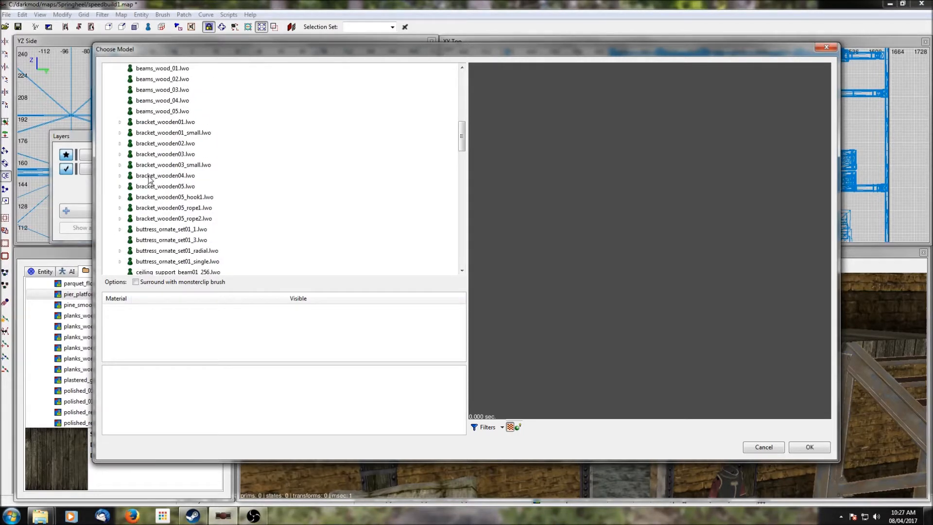
Step: Insert the bracket_wooden05_rope1.lwo model with the rough_wood_darkbrown_dull skin after comparing its brown skins
{"action": "left_click", "coordinate": [180, 176]}
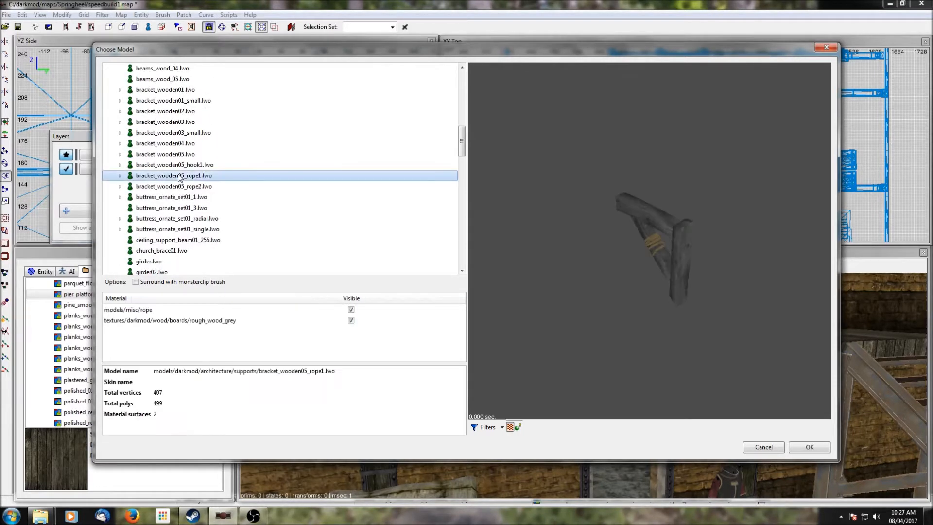
{"action": "left_click", "coordinate": [119, 176]}
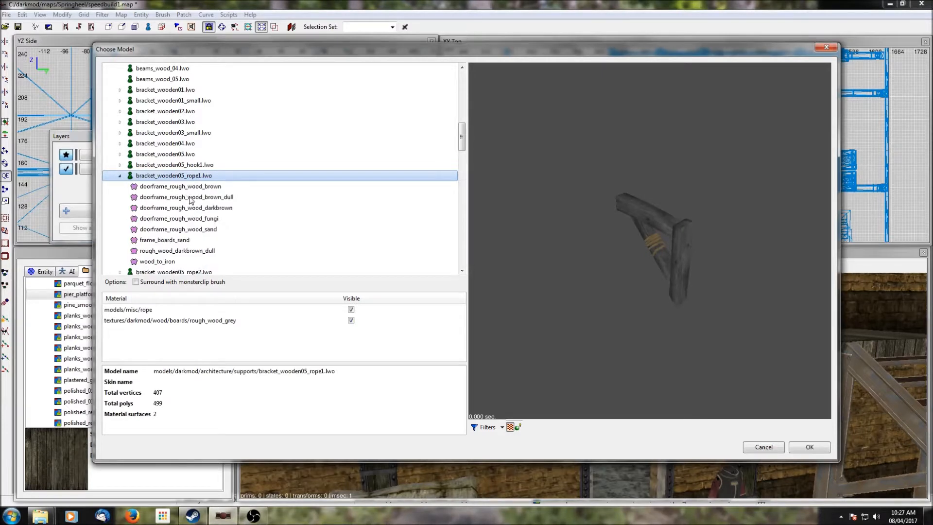
{"action": "left_click", "coordinate": [189, 198]}
{"action": "left_click", "coordinate": [193, 208]}
{"action": "left_click", "coordinate": [193, 200]}
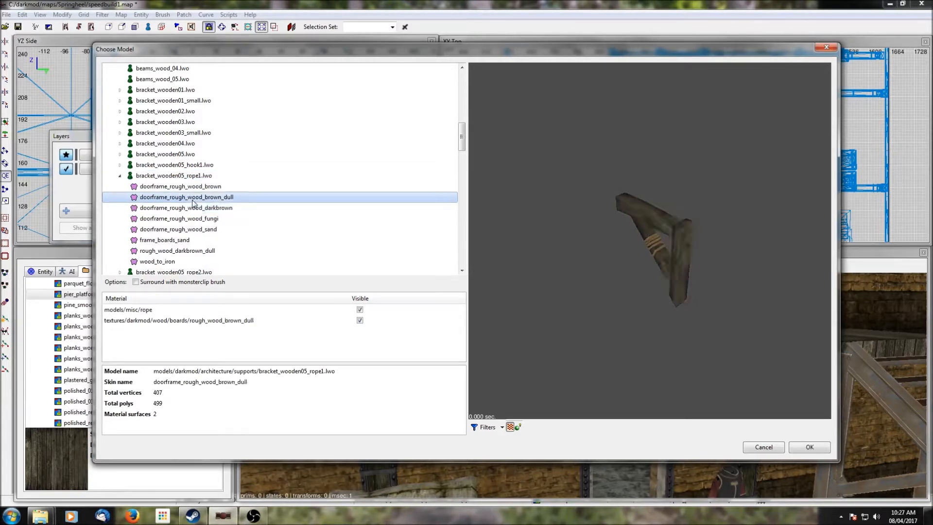
{"action": "left_click", "coordinate": [192, 251]}
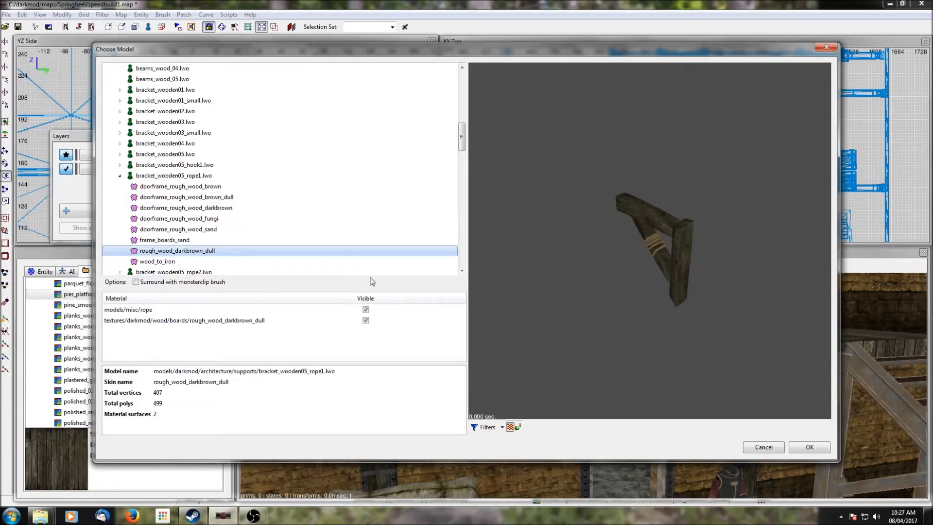
{"action": "left_click", "coordinate": [808, 447]}
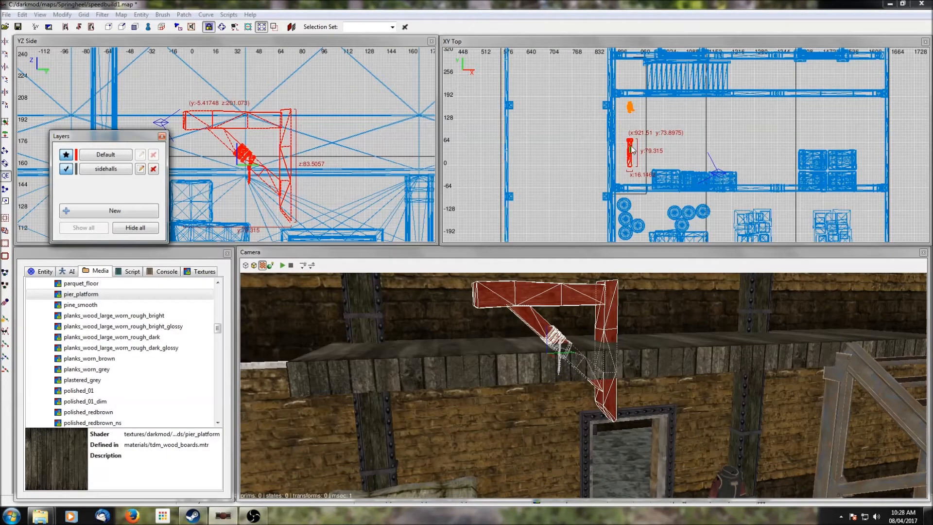
Step: Move the wooden bracket to the wall pillar at the platform's far end from the stairs and rotate it about Z to project from the wall
{"action": "left_click_drag", "start_coordinate": [632, 150], "coordinate": [631, 180]}
{"action": "left_click", "coordinate": [5, 105]}
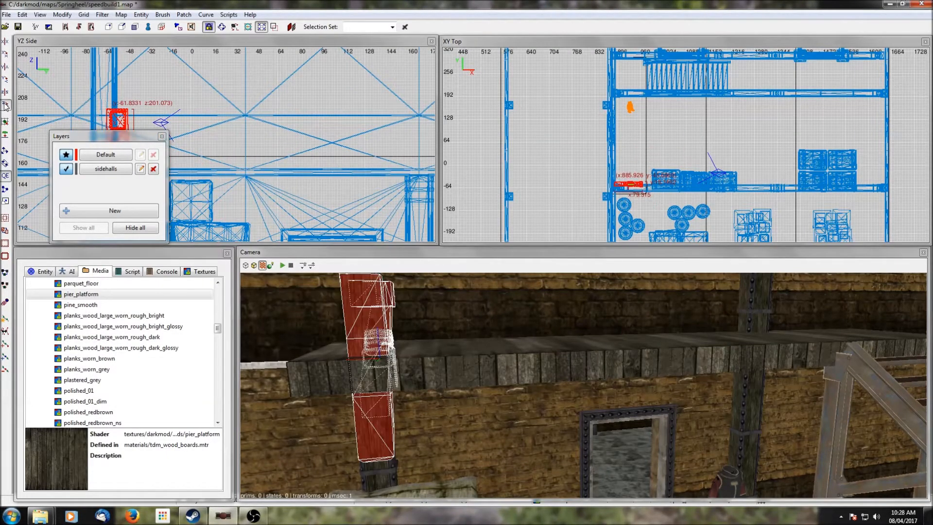
{"action": "left_click", "coordinate": [5, 105]}
{"action": "left_click", "coordinate": [5, 104]}
{"action": "left_click_drag", "start_coordinate": [639, 187], "coordinate": [627, 190]}
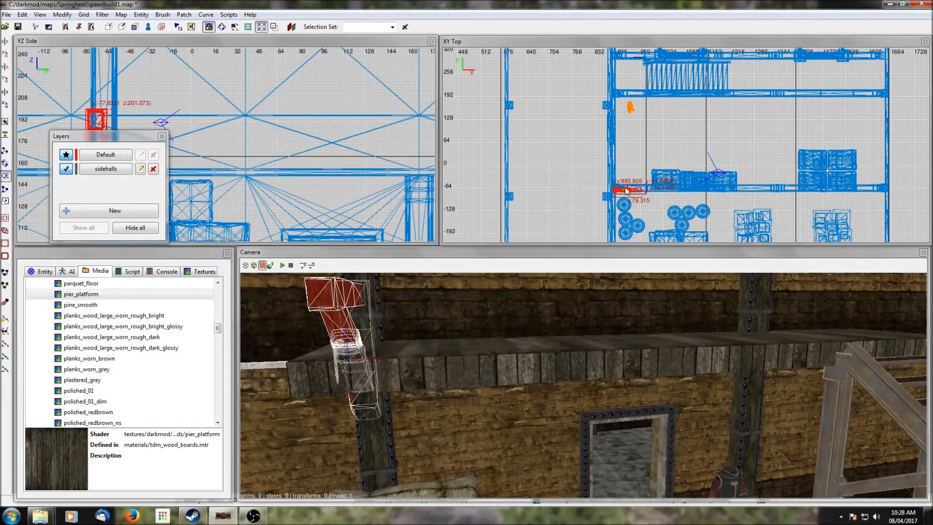
Step: Isolate the bracket, platform slab and wall pillar by hiding everything else, deselect the bracket and close the Layers window
{"action": "left_click", "coordinate": [446, 336], "text": "shift"}
{"action": "left_click", "coordinate": [377, 442], "text": "shift"}
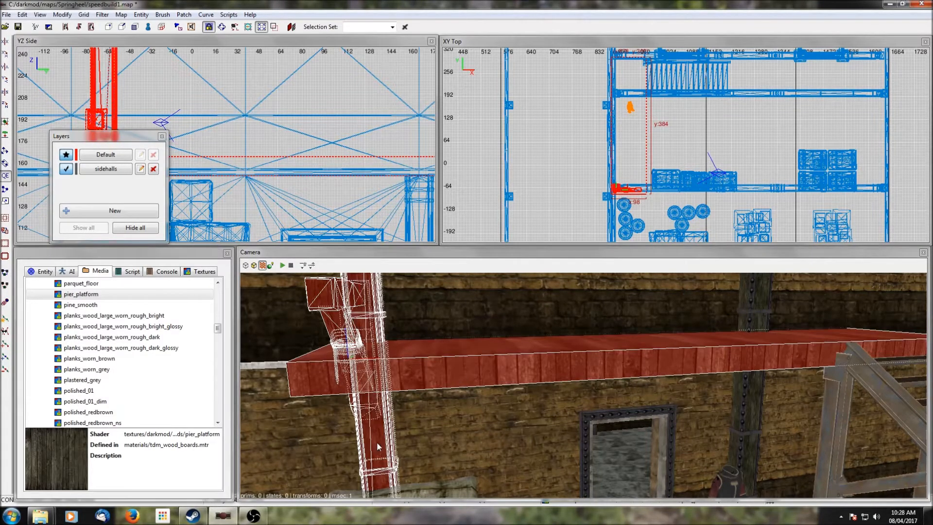
{"action": "key", "text": "shift+h"}
{"action": "left_click", "coordinate": [340, 305], "text": "shift"}
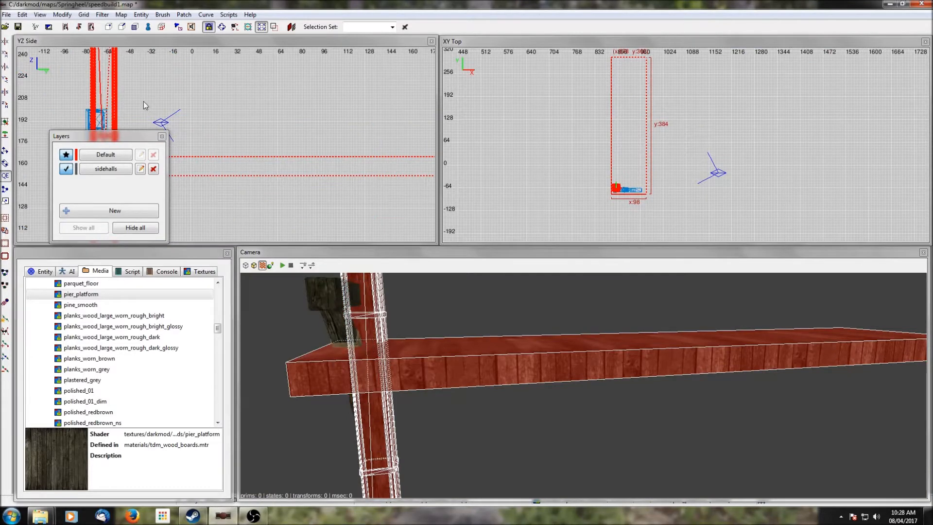
{"action": "left_click", "coordinate": [162, 137]}
{"action": "scroll", "coordinate": [203, 118], "scroll_direction": "down", "scroll_amount": 6}
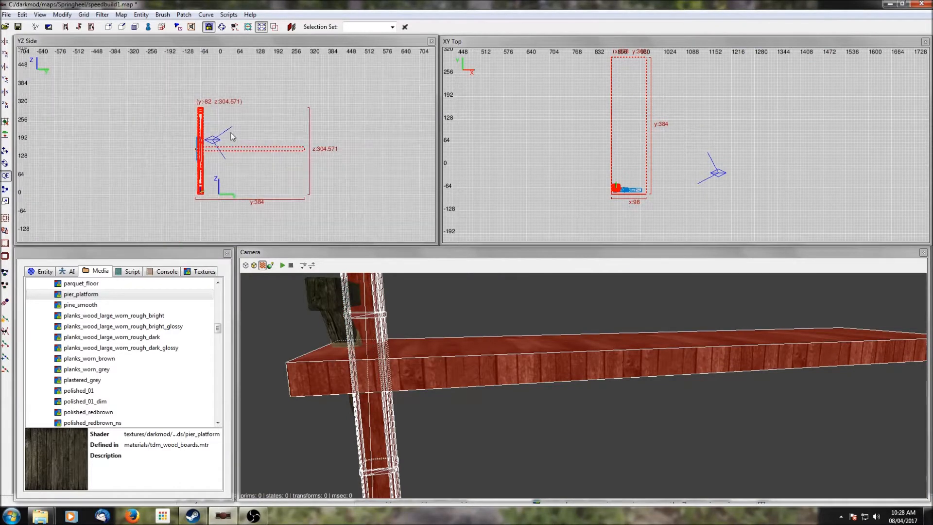
Step: Lower the wooden bracket about 48 units to sit under the platform slab and shift it 16 units along X away from the pillar
{"action": "key", "text": "Escape"}
{"action": "left_click", "coordinate": [330, 299], "text": "shift"}
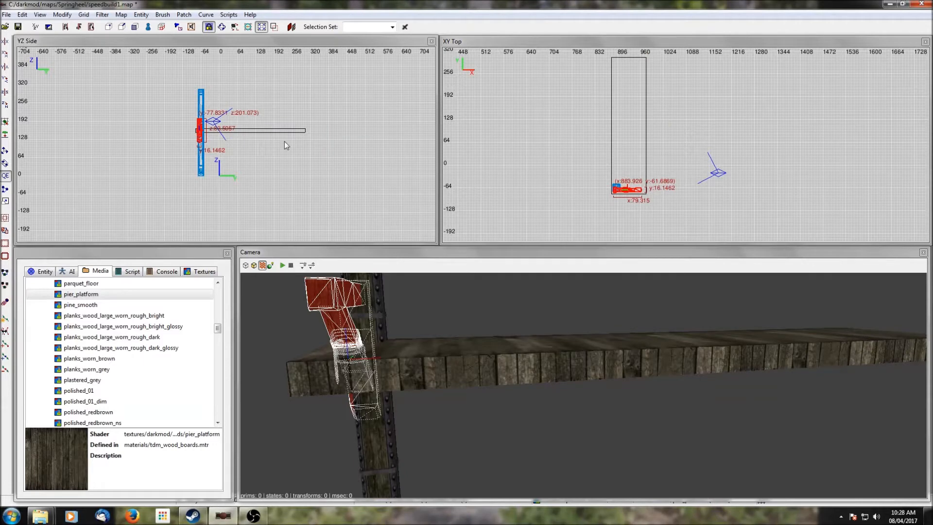
{"action": "scroll", "coordinate": [186, 135], "scroll_direction": "up", "scroll_amount": 3}
{"action": "left_click_drag", "start_coordinate": [217, 114], "coordinate": [243, 128]}
{"action": "scroll", "coordinate": [243, 129], "scroll_direction": "up", "scroll_amount": 6}
{"action": "scroll", "coordinate": [672, 192], "scroll_direction": "up", "scroll_amount": 6}
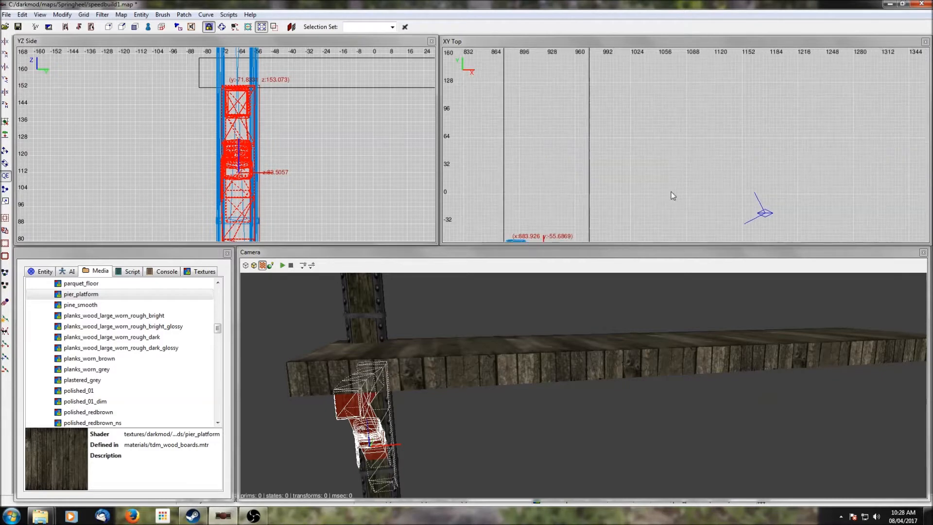
{"action": "right_click_drag", "start_coordinate": [673, 191], "coordinate": [688, 195]}
{"action": "left_click_drag", "start_coordinate": [557, 128], "coordinate": [579, 128]}
Step: Examine how the wooden bracket fits against the wall pillar and the underside of the platform slab from the side
{"action": "right_click", "coordinate": [553, 396]}
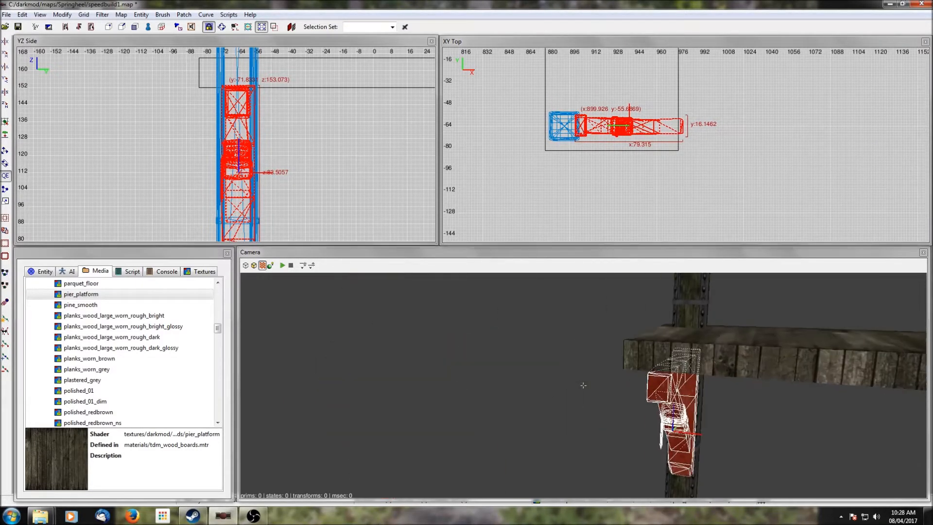
{"action": "right_click", "coordinate": [553, 396]}
{"action": "scroll", "coordinate": [552, 397], "scroll_direction": "up", "scroll_amount": 4}
{"action": "right_click", "coordinate": [553, 397]}
{"action": "right_click", "coordinate": [552, 397]}
{"action": "scroll", "coordinate": [553, 397], "scroll_direction": "down", "scroll_amount": 4}
{"action": "right_click", "coordinate": [552, 396]}
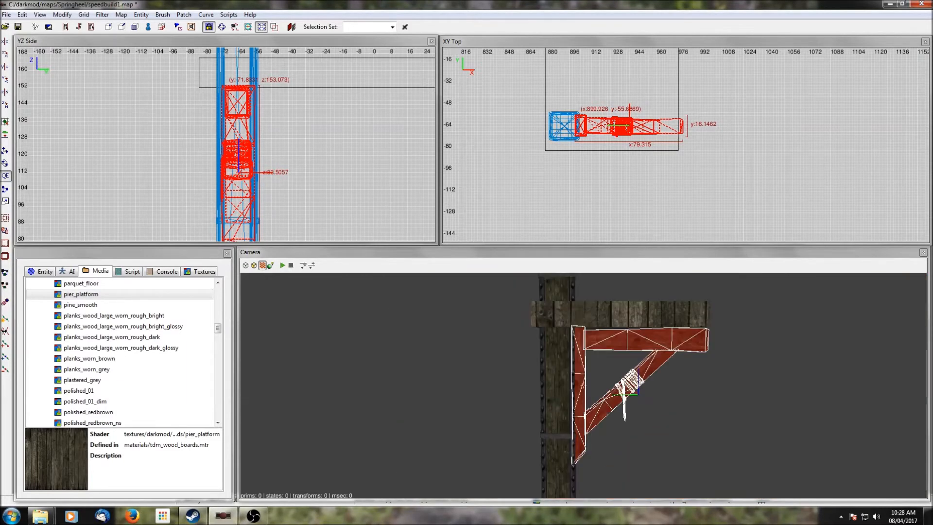
{"action": "right_click", "coordinate": [553, 397]}
{"action": "right_click", "coordinate": [553, 396]}
{"action": "scroll", "coordinate": [553, 397], "scroll_direction": "up", "scroll_amount": 2}
{"action": "scroll", "coordinate": [553, 397], "scroll_direction": "down", "scroll_amount": 4}
{"action": "right_click", "coordinate": [552, 397]}
{"action": "key", "text": "Escape"}
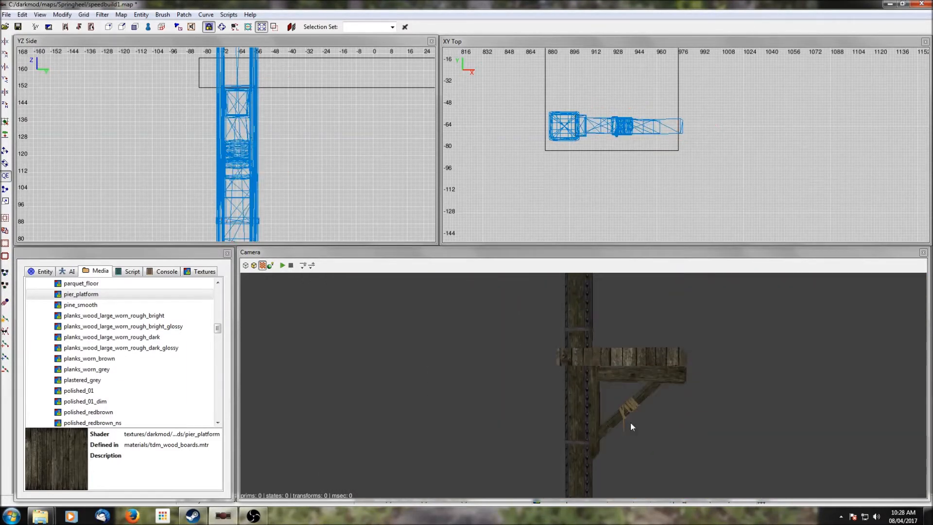
Step: Raise the wooden bracket 2 units toward the underside of the platform slab and deselect it
{"action": "left_click", "coordinate": [670, 387], "text": "shift"}
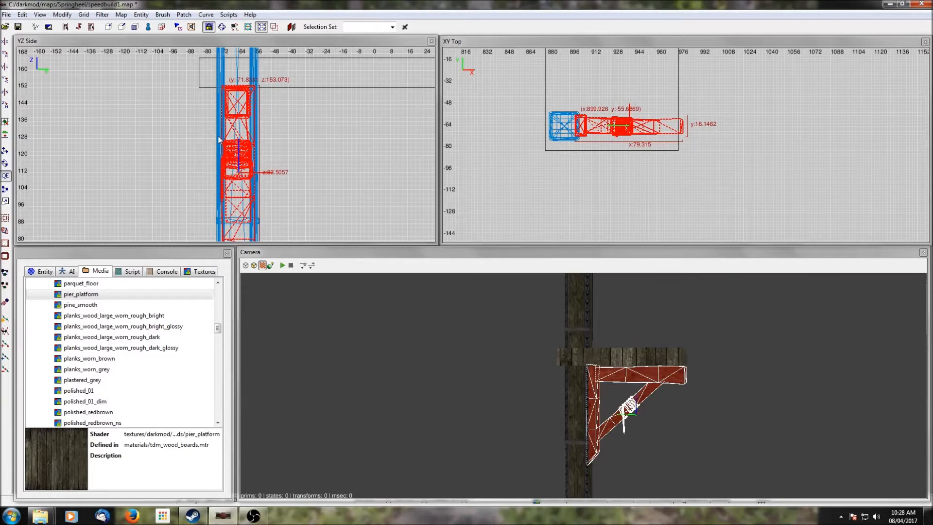
{"action": "key", "text": "Escape"}
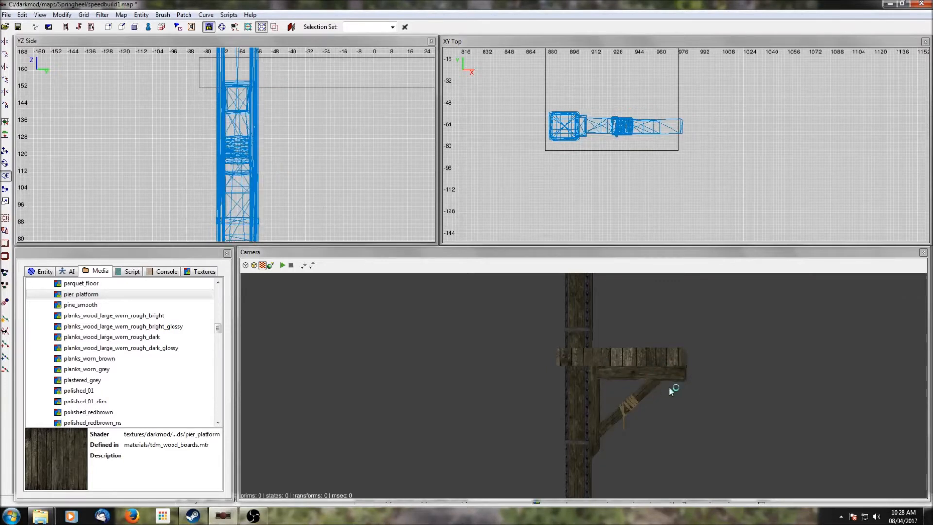
{"action": "right_click", "coordinate": [670, 422]}
{"action": "right_click", "coordinate": [670, 432]}
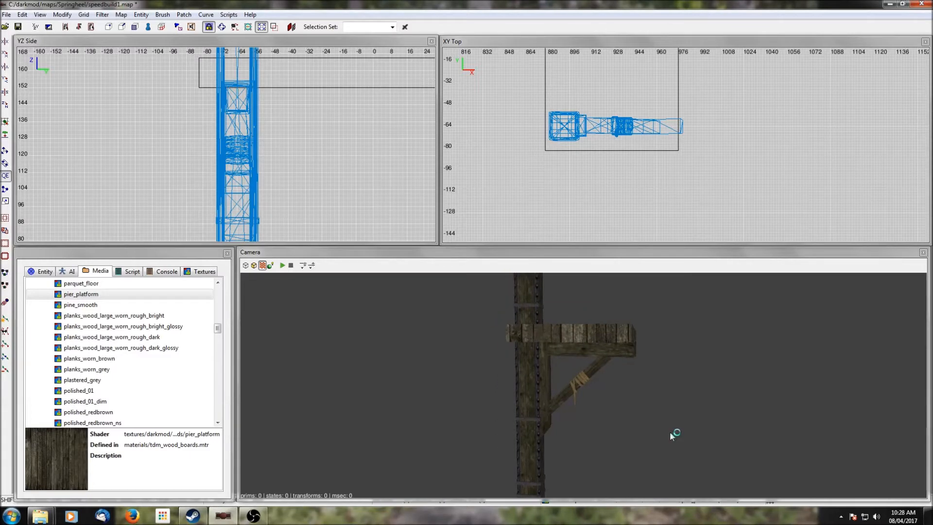
Step: Unhide the rest of the map and check the bracket beneath the platform in the warehouse hall
{"action": "key", "text": "shift+h"}
{"action": "scroll", "coordinate": [670, 432], "scroll_direction": "down", "scroll_amount": 3}
{"action": "scroll", "coordinate": [670, 436], "scroll_direction": "down", "scroll_amount": 5}
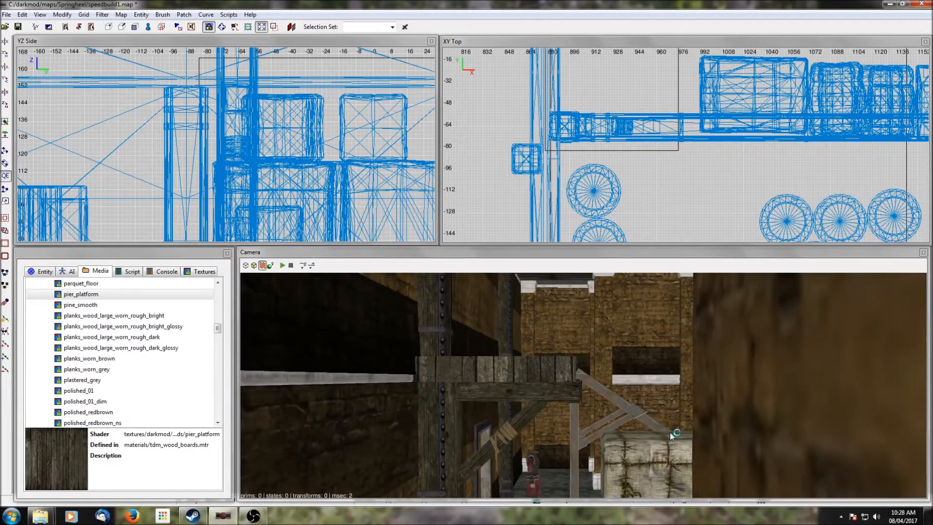
{"action": "scroll", "coordinate": [670, 435], "scroll_direction": "up", "scroll_amount": 5}
{"action": "scroll", "coordinate": [671, 434], "scroll_direction": "down", "scroll_amount": 5}
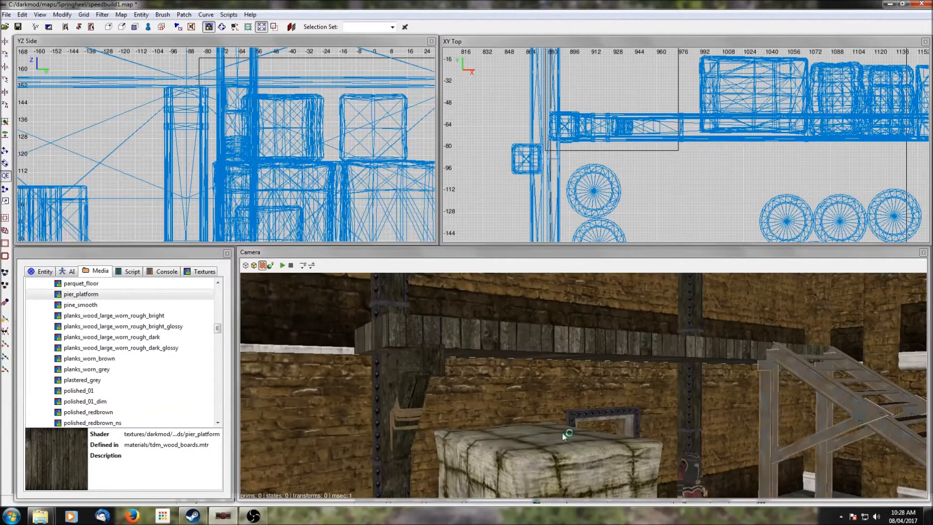
Step: Duplicate the wooden bracket and move the copy along Y toward the pillar near the staircase, undoing the last move
{"action": "left_click", "coordinate": [415, 375], "text": "shift"}
{"action": "scroll", "coordinate": [648, 86], "scroll_direction": "down", "scroll_amount": 4}
{"action": "right_click_drag", "start_coordinate": [648, 82], "coordinate": [641, 193]}
{"action": "scroll", "coordinate": [660, 193], "scroll_direction": "down", "scroll_amount": 2}
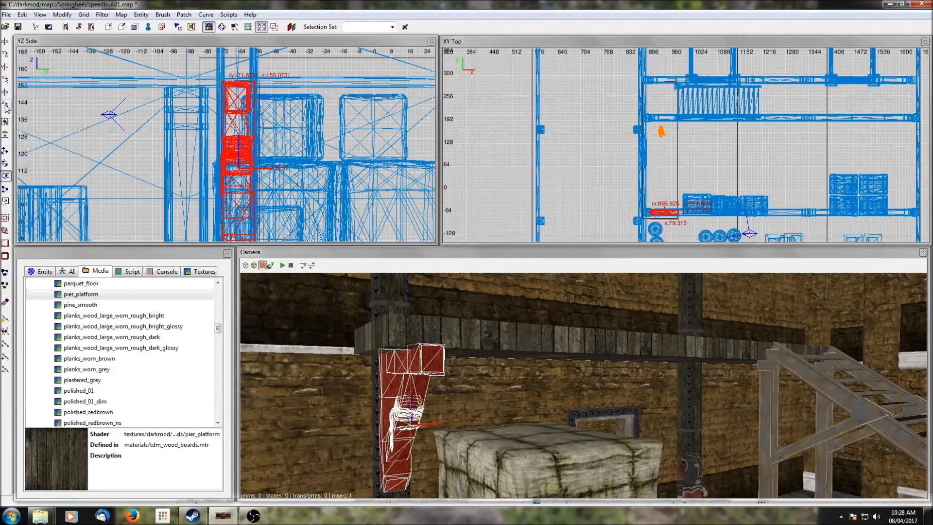
{"action": "mouse_move", "coordinate": [668, 203]}
{"action": "left_mouse_down"}
{"action": "mouse_move", "coordinate": [669, 107]}
{"action": "mouse_move", "coordinate": [683, 103]}
{"action": "left_mouse_up"}
{"action": "left_click_drag", "start_coordinate": [667, 140], "coordinate": [665, 106]}
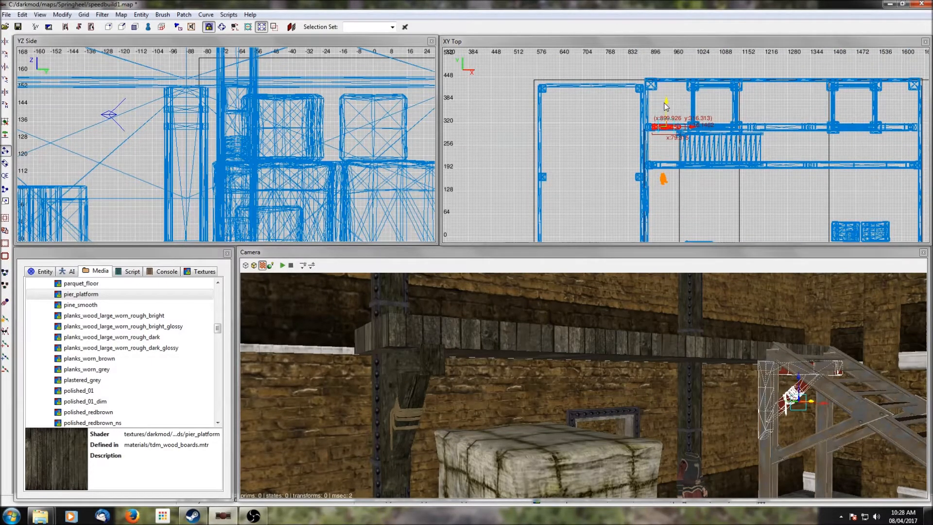
{"action": "key", "text": "ctrl+z"}
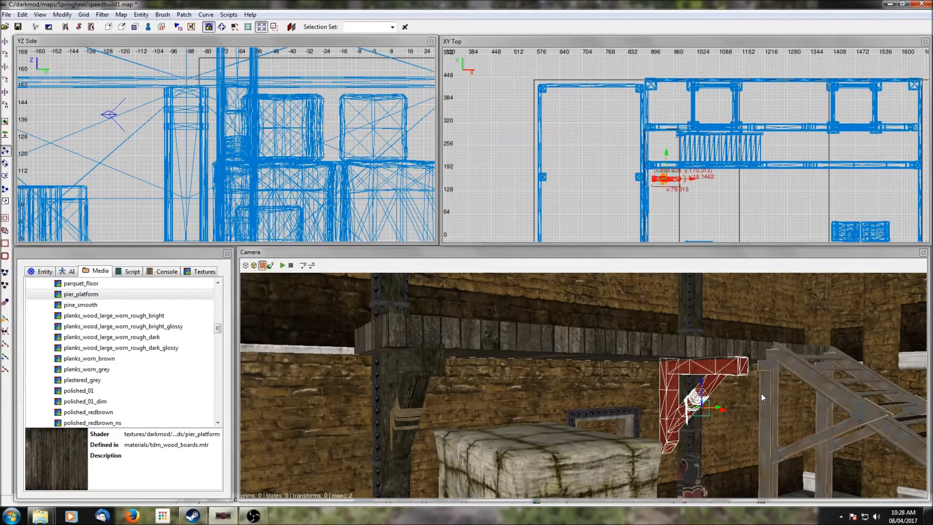
Step: Isolate the copied bracket with the pillar by the staircase, move it about 38 units along Y into line, and unhide everything
{"action": "left_click", "coordinate": [693, 436], "text": "shift"}
{"action": "key", "text": "shift+h"}
{"action": "left_click", "coordinate": [695, 440], "text": "shift"}
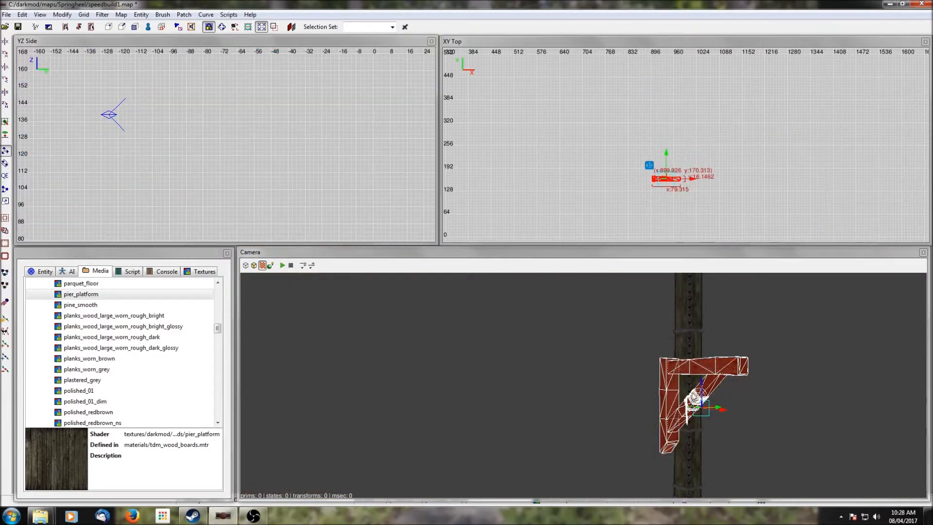
{"action": "left_click_drag", "start_coordinate": [669, 152], "coordinate": [670, 138]}
{"action": "key", "text": "Escape"}
{"action": "key", "text": "shift+h"}
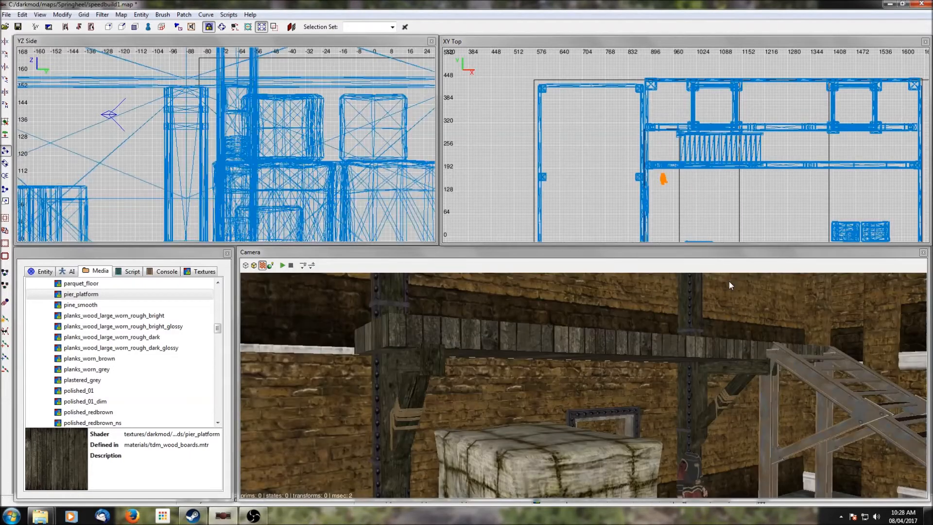
Step: Shift the bracket by the staircase 4 units along X toward its pillar, adjust it slightly along Y, and deselect it
{"action": "key", "text": "Up"}
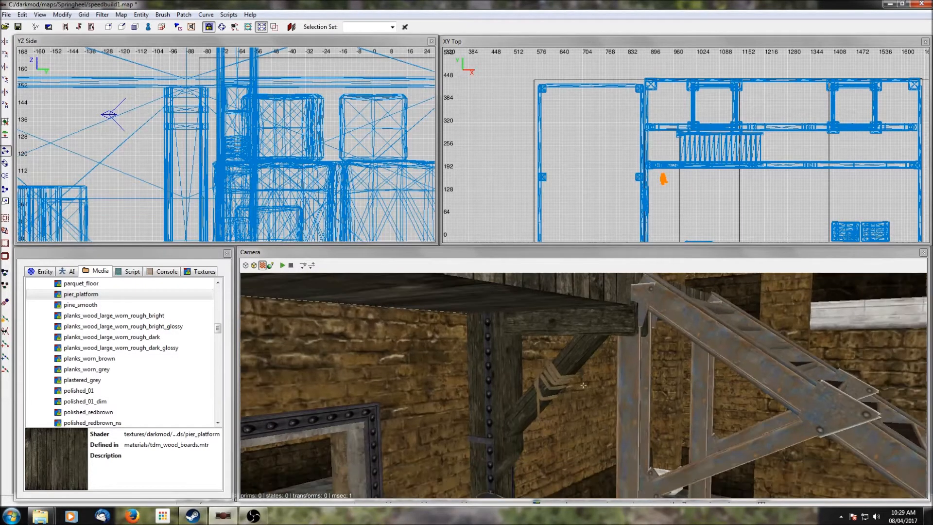
{"action": "left_click", "coordinate": [591, 325], "text": "shift"}
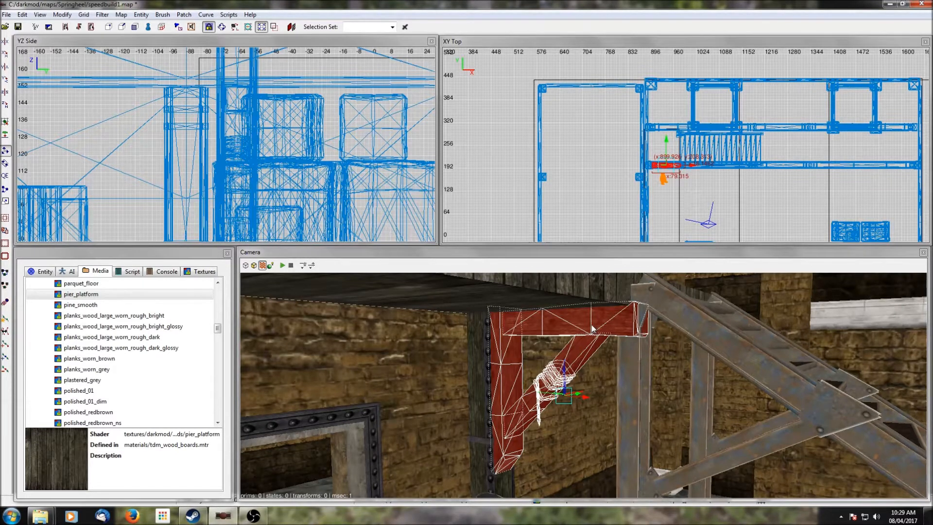
{"action": "right_click", "coordinate": [591, 325]}
{"action": "right_click", "coordinate": [591, 325]}
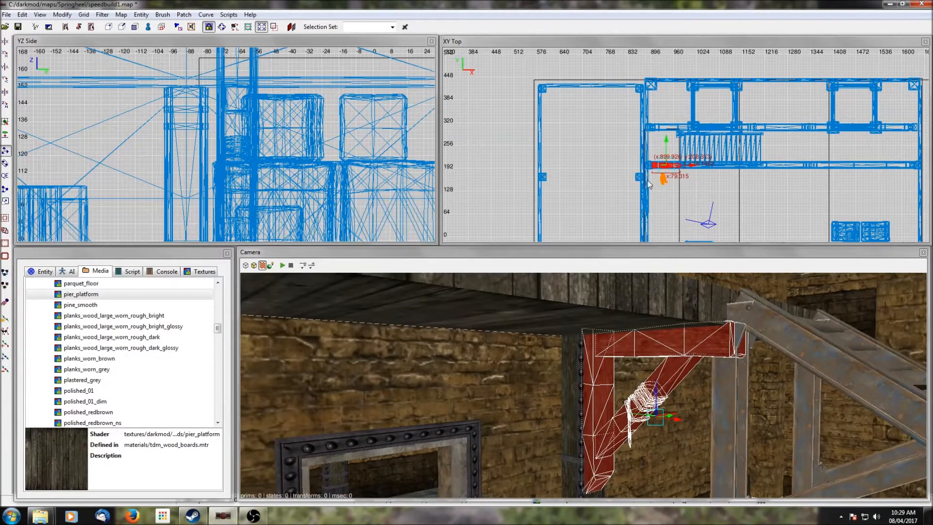
{"action": "left_click_drag", "start_coordinate": [691, 164], "coordinate": [668, 141]}
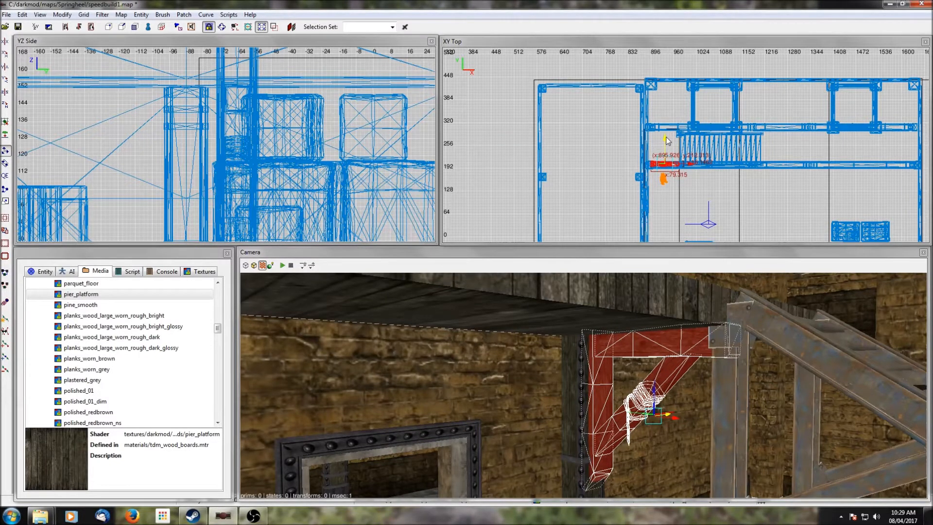
{"action": "key", "text": "Escape"}
Step: Inspect both brackets under the platform from close up and from across the hall
{"action": "right_click", "coordinate": [728, 349]}
{"action": "scroll", "coordinate": [729, 349], "scroll_direction": "down", "scroll_amount": 3}
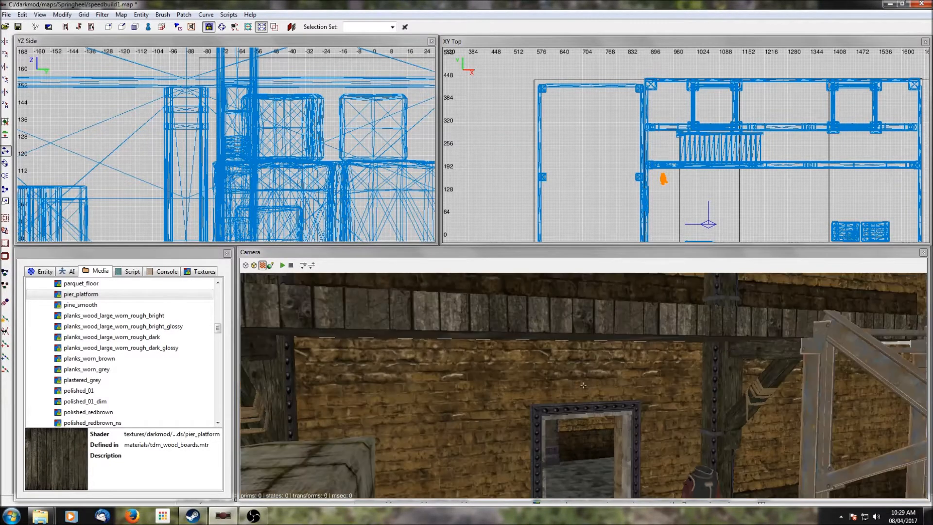
{"action": "scroll", "coordinate": [728, 349], "scroll_direction": "down", "scroll_amount": 2}
{"action": "scroll", "coordinate": [729, 349], "scroll_direction": "down", "scroll_amount": 2}
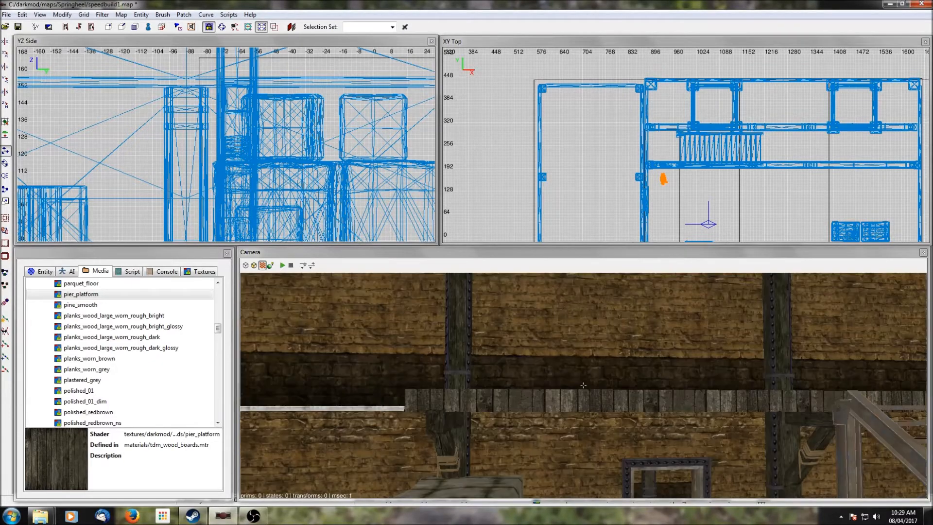
{"action": "scroll", "coordinate": [729, 347], "scroll_direction": "up", "scroll_amount": 5}
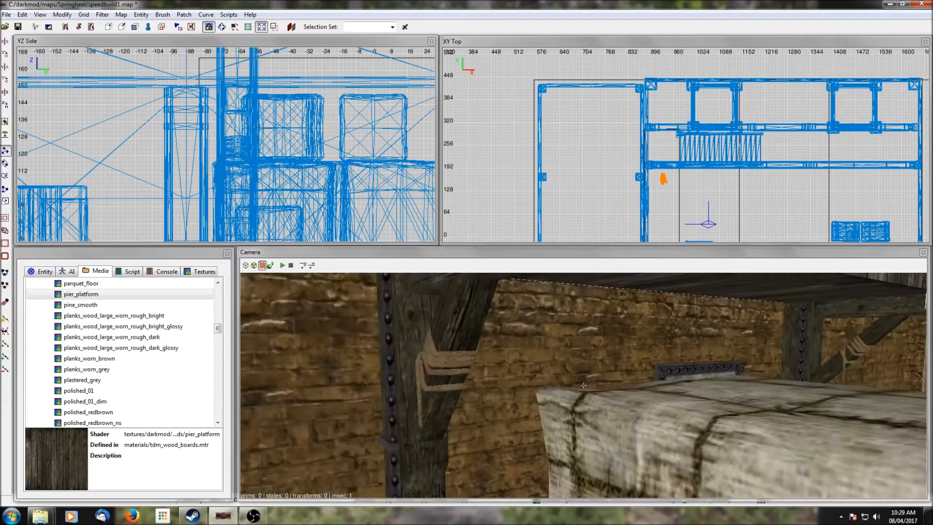
{"action": "scroll", "coordinate": [729, 348], "scroll_direction": "down", "scroll_amount": 5}
{"action": "right_click", "coordinate": [729, 347]}
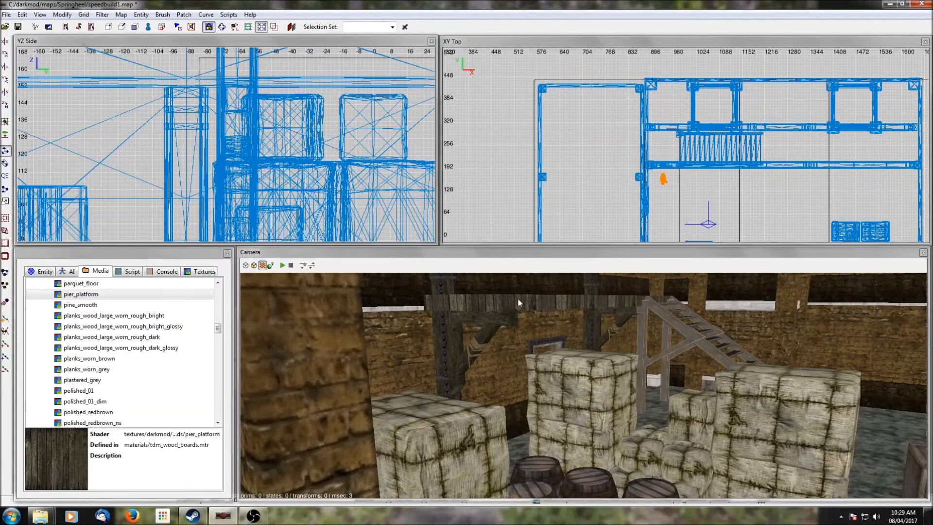
Step: Start creating a model near the platform's outer corner and browse to the darkmod/architecture/modules/stone_industrial01 folder
{"action": "left_click", "coordinate": [503, 305], "text": "shift"}
{"action": "scroll", "coordinate": [736, 172], "scroll_direction": "down", "scroll_amount": 2}
{"action": "right_click_drag", "start_coordinate": [736, 172], "coordinate": [733, 108]}
{"action": "scroll", "coordinate": [743, 188], "scroll_direction": "up", "scroll_amount": 3}
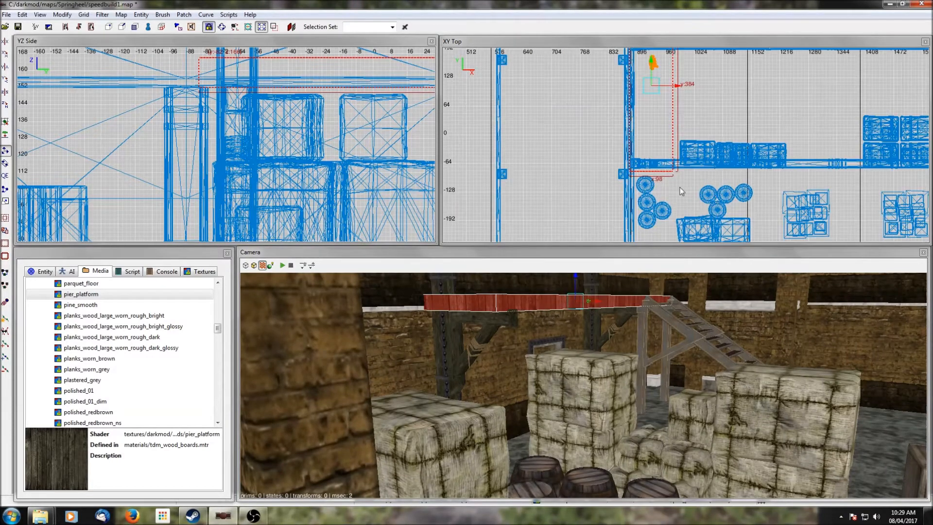
{"action": "right_click", "coordinate": [670, 169]}
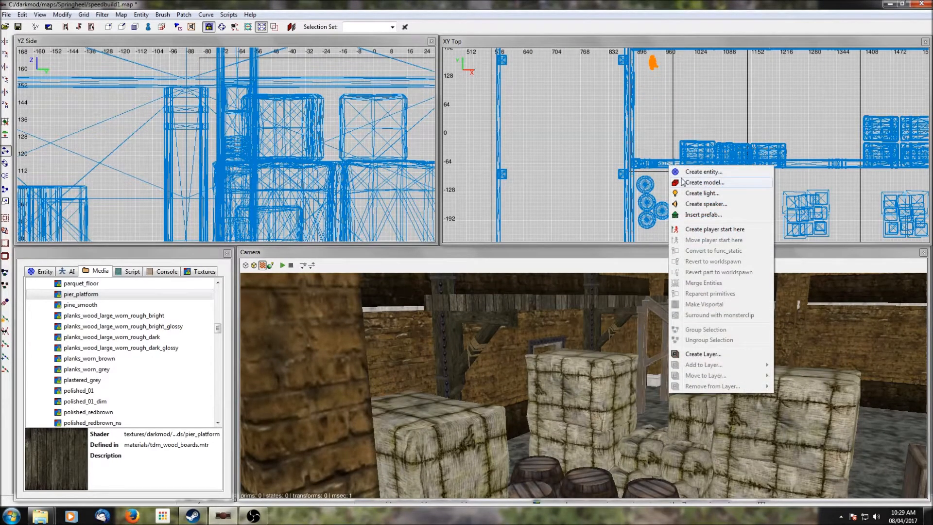
{"action": "left_click", "coordinate": [685, 185]}
{"action": "scroll", "coordinate": [168, 159], "scroll_direction": "up", "scroll_amount": 10}
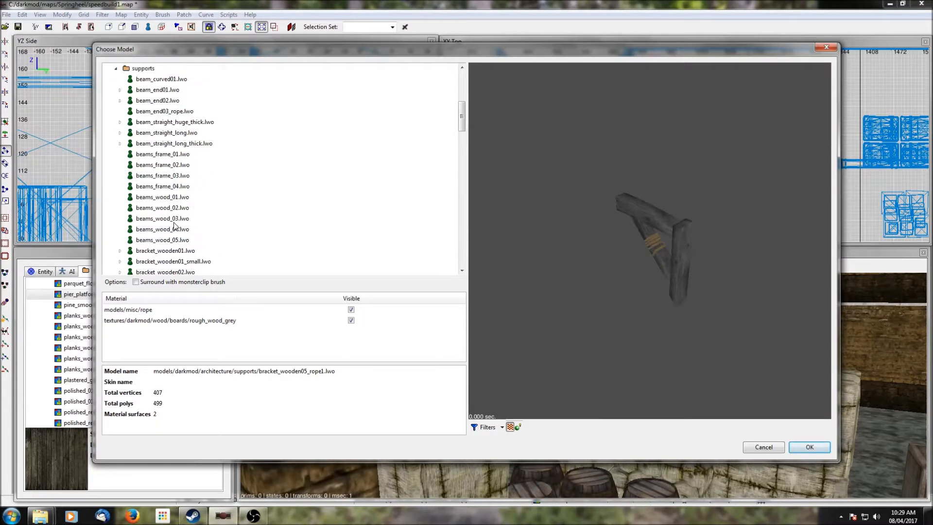
{"action": "left_click", "coordinate": [116, 229]}
{"action": "scroll", "coordinate": [116, 233], "scroll_direction": "up", "scroll_amount": 1}
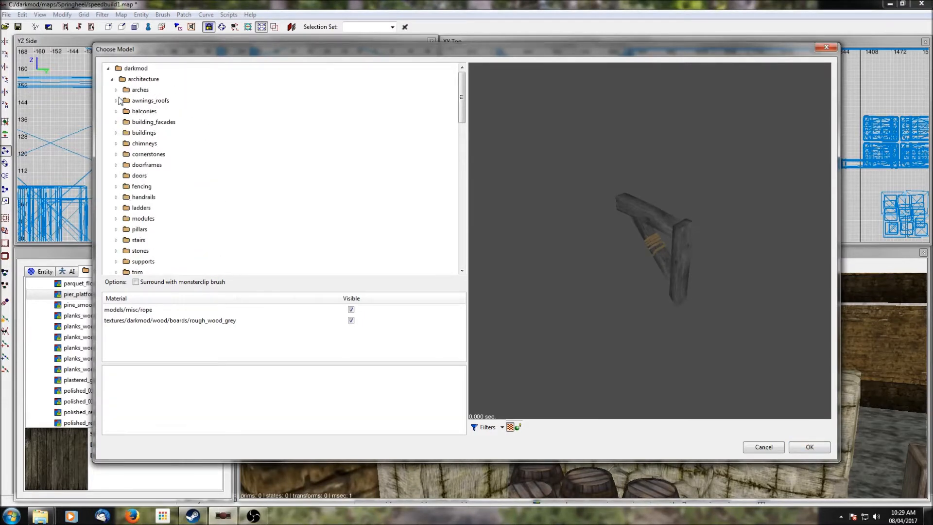
{"action": "left_click", "coordinate": [115, 218]}
{"action": "scroll", "coordinate": [118, 155], "scroll_direction": "down", "scroll_amount": 4}
{"action": "left_click", "coordinate": [118, 154]}
Step: Preview the industrial01_girder_support01 base and full models and the ext_stone03_pillar02 models in the stone_industrial01 folder
{"action": "scroll", "coordinate": [177, 183], "scroll_direction": "down", "scroll_amount": 12}
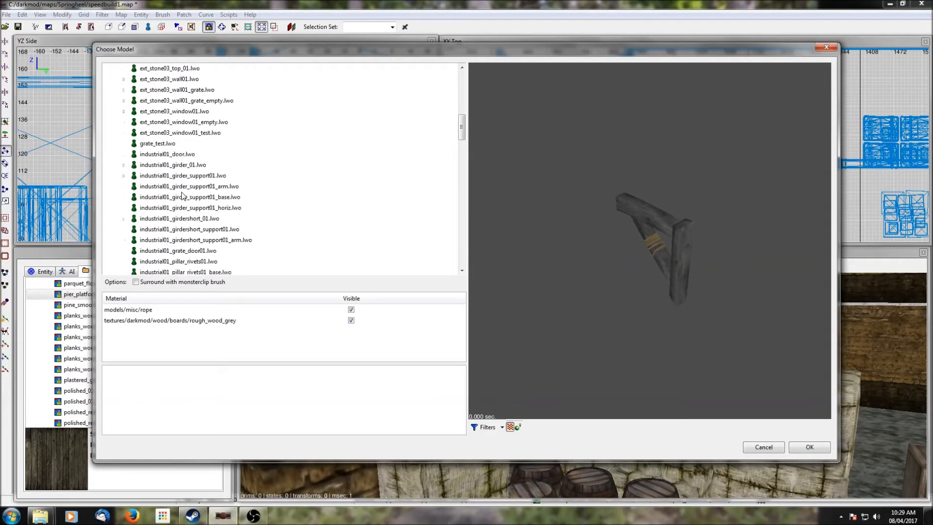
{"action": "scroll", "coordinate": [186, 183], "scroll_direction": "down", "scroll_amount": 6}
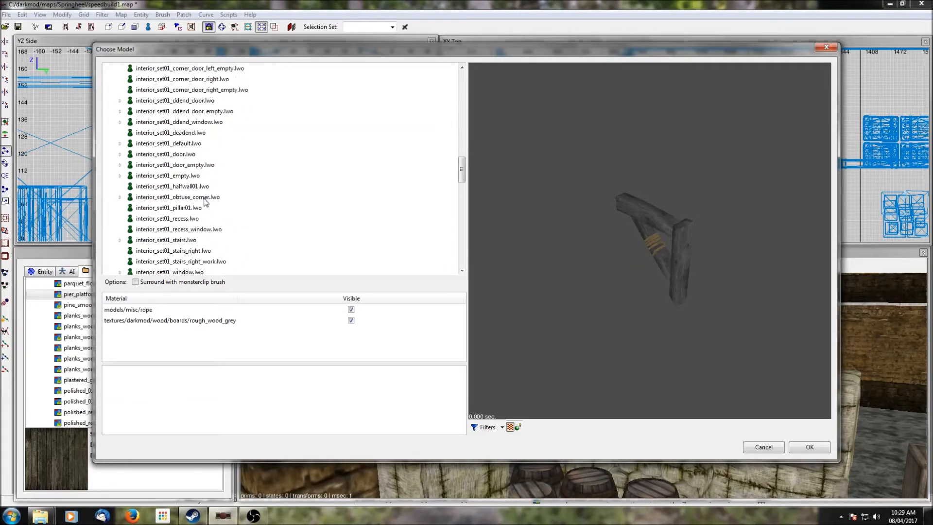
{"action": "scroll", "coordinate": [185, 145], "scroll_direction": "up", "scroll_amount": 10}
{"action": "left_click", "coordinate": [193, 196]}
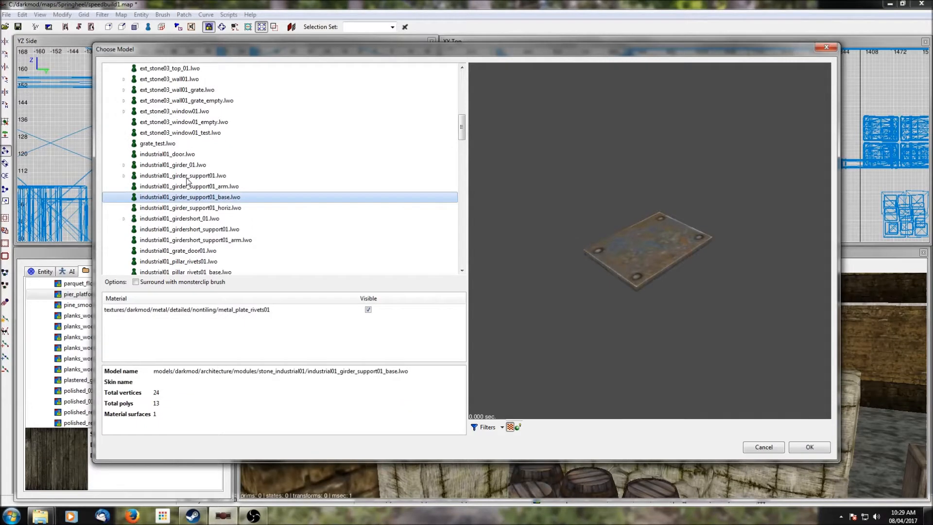
{"action": "left_click", "coordinate": [187, 179]}
{"action": "scroll", "coordinate": [187, 184], "scroll_direction": "up", "scroll_amount": 4}
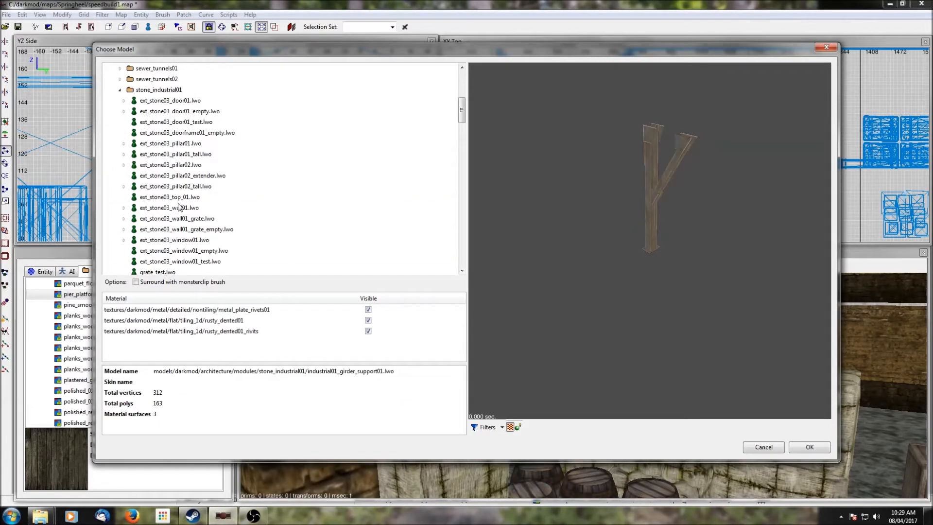
{"action": "left_click", "coordinate": [174, 176]}
{"action": "left_click", "coordinate": [174, 165]}
{"action": "scroll", "coordinate": [174, 167], "scroll_direction": "down", "scroll_amount": 4}
{"action": "scroll", "coordinate": [175, 170], "scroll_direction": "down", "scroll_amount": 2}
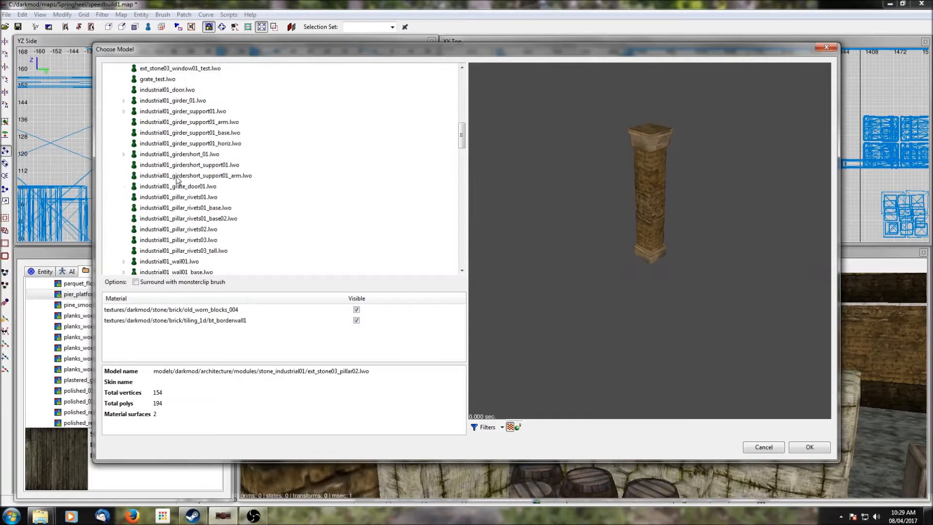
Step: Compare the industrial01_pillar_rivets01 models, including both bases, and insert industrial01_pillar_rivets01.lwo into the map
{"action": "left_click", "coordinate": [181, 189]}
{"action": "left_click", "coordinate": [179, 197]}
{"action": "scroll", "coordinate": [183, 204], "scroll_direction": "down", "scroll_amount": 1}
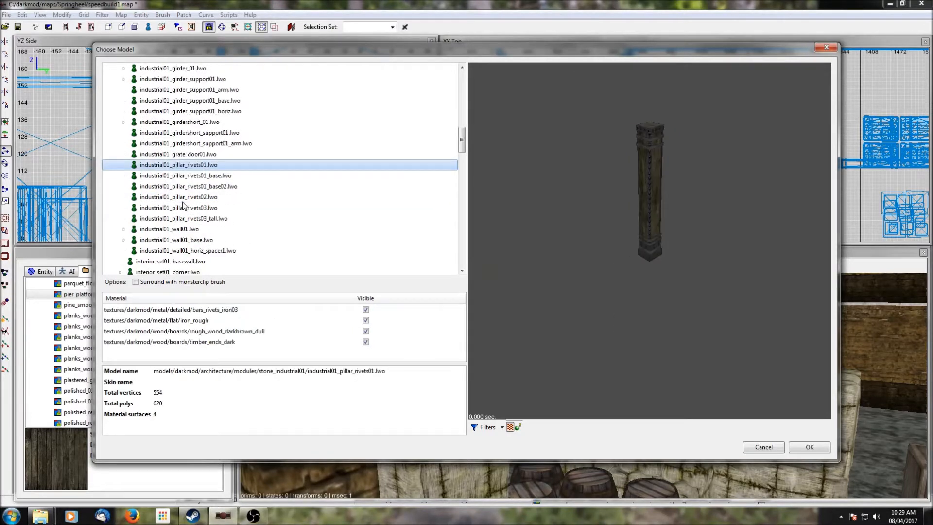
{"action": "left_click", "coordinate": [181, 176]}
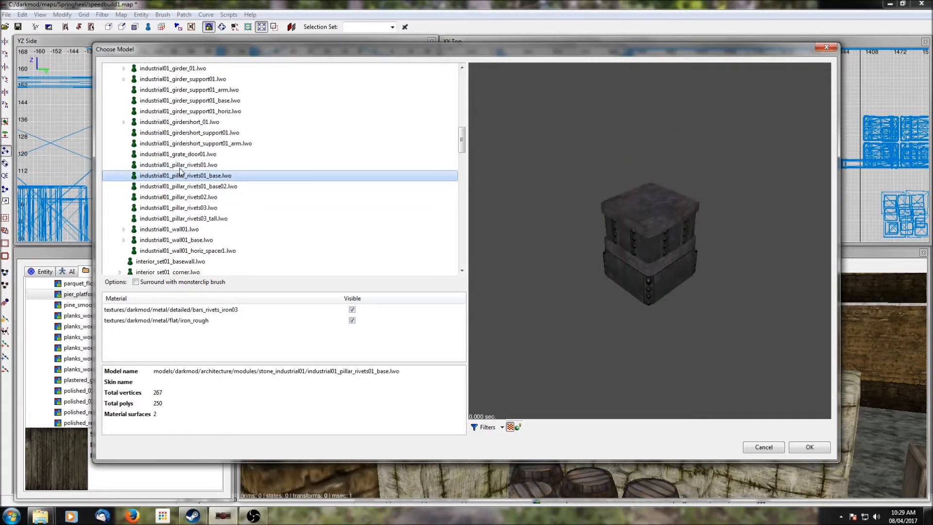
{"action": "left_click", "coordinate": [180, 167]}
{"action": "left_click", "coordinate": [179, 187]}
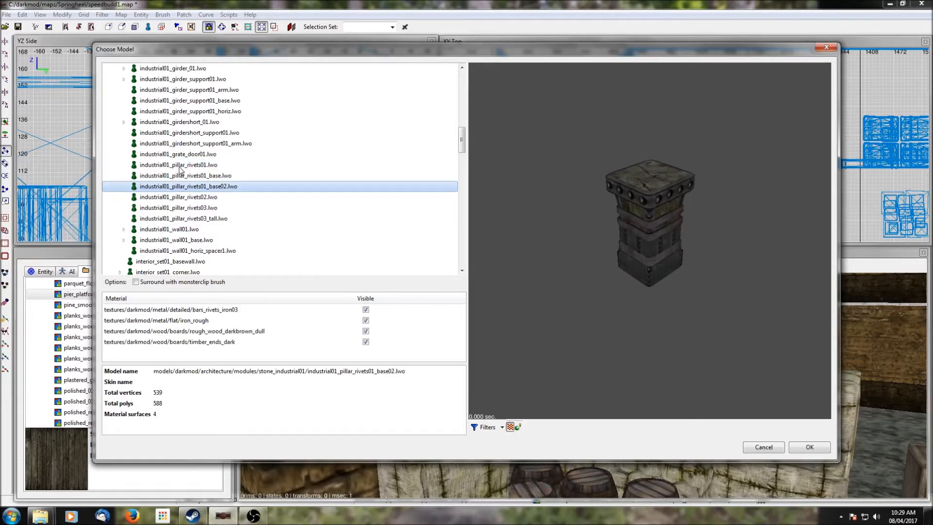
{"action": "left_click", "coordinate": [181, 166]}
{"action": "left_click", "coordinate": [809, 448]}
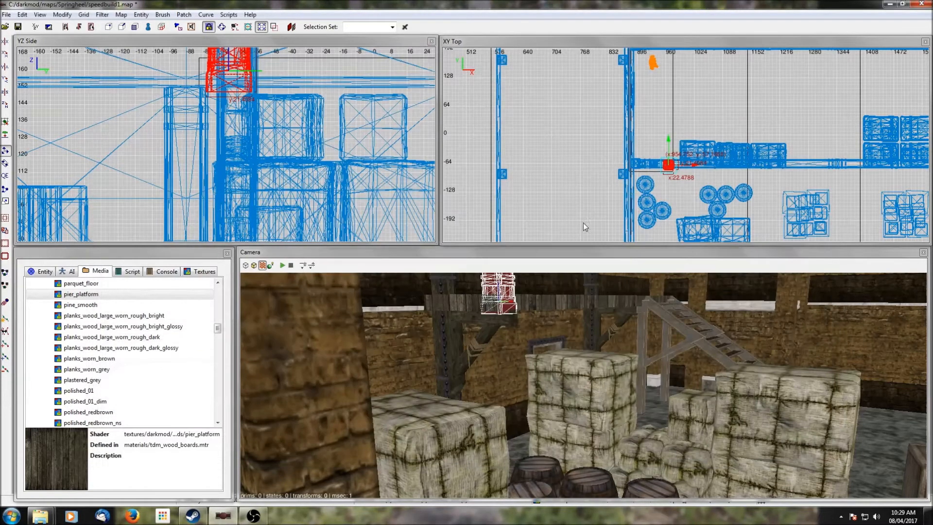
Step: Drop the inserted riveted pillar to the floor, shift it slightly along Y under the platform's outer corner, and deselect it
{"action": "left_click", "coordinate": [5, 133]}
{"action": "scroll", "coordinate": [652, 184], "scroll_direction": "up", "scroll_amount": 3}
{"action": "scroll", "coordinate": [652, 184], "scroll_direction": "up", "scroll_amount": 2}
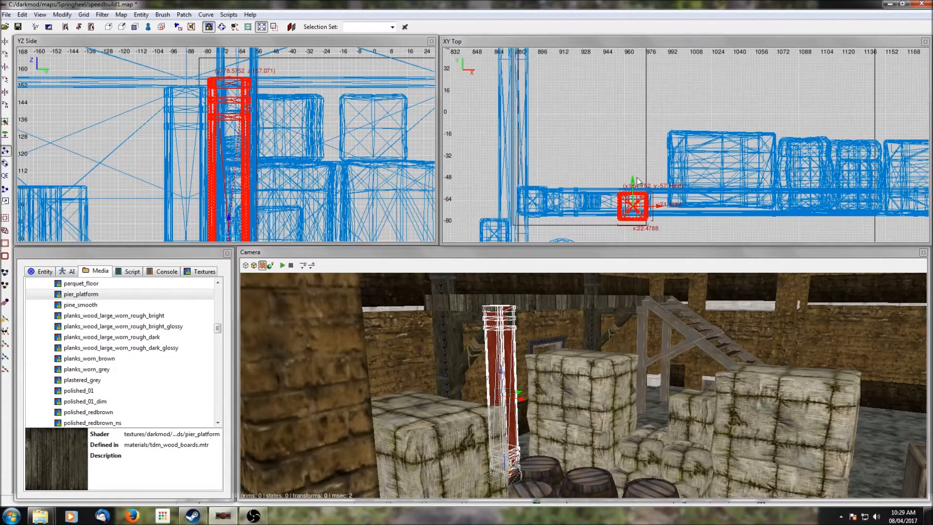
{"action": "left_click_drag", "start_coordinate": [632, 177], "coordinate": [632, 170]}
{"action": "key", "text": "Escape"}
Step: Lower the corner pillar slightly, nudge it along X and Y to line up with the platform's outer edges, and deselect it
{"action": "right_click", "coordinate": [596, 314]}
{"action": "key", "text": "Up"}
{"action": "right_click", "coordinate": [595, 314]}
{"action": "left_click", "coordinate": [530, 378], "text": "shift"}
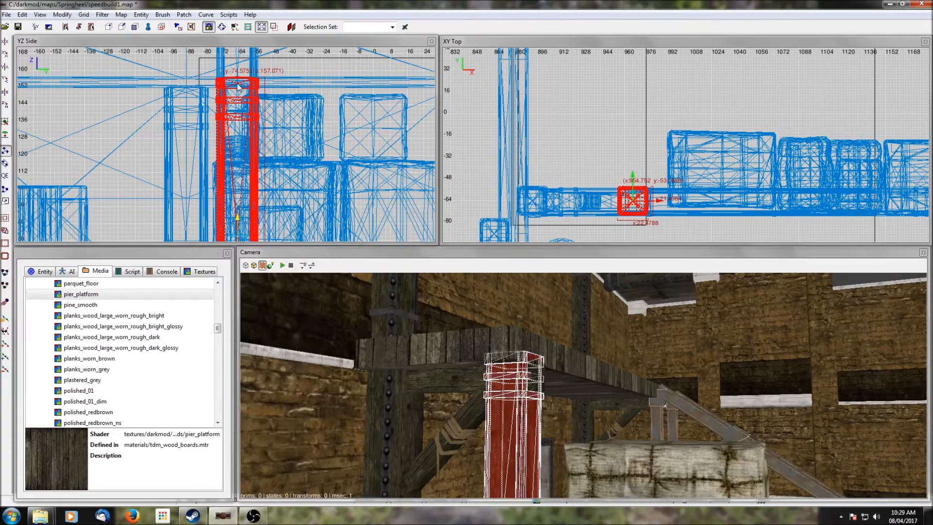
{"action": "left_click_drag", "start_coordinate": [238, 86], "coordinate": [238, 90]}
{"action": "key", "text": "Escape"}
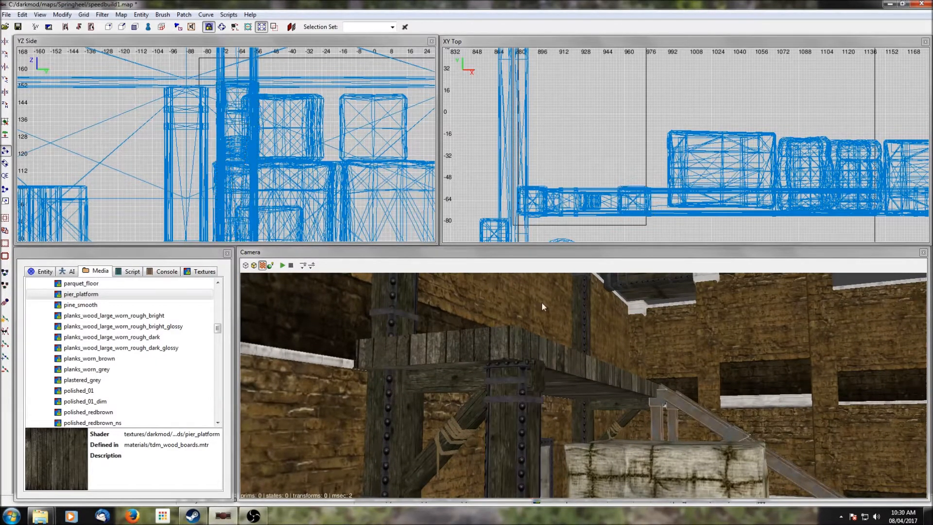
{"action": "left_click", "coordinate": [520, 395], "text": "shift"}
{"action": "left_click_drag", "start_coordinate": [637, 193], "coordinate": [665, 206]}
{"action": "key", "text": "Escape"}
Step: Inspect the corner pillar from close up and the platform and staircase from across the hall
{"action": "right_click", "coordinate": [678, 351]}
{"action": "key", "text": "Up"}
{"action": "right_click", "coordinate": [678, 349]}
{"action": "right_click", "coordinate": [583, 385]}
{"action": "right_click", "coordinate": [675, 343]}
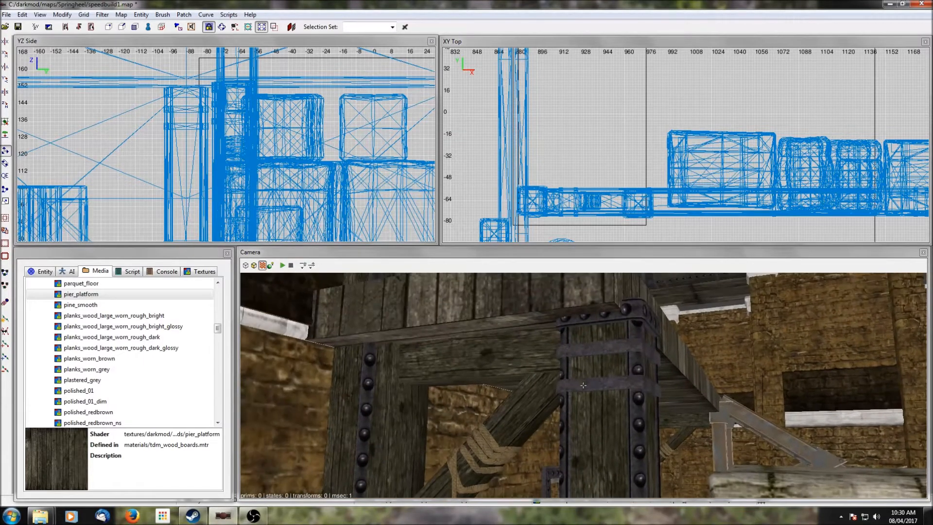
{"action": "right_click", "coordinate": [584, 385]}
{"action": "key", "text": "Down"}
{"action": "right_click", "coordinate": [674, 343]}
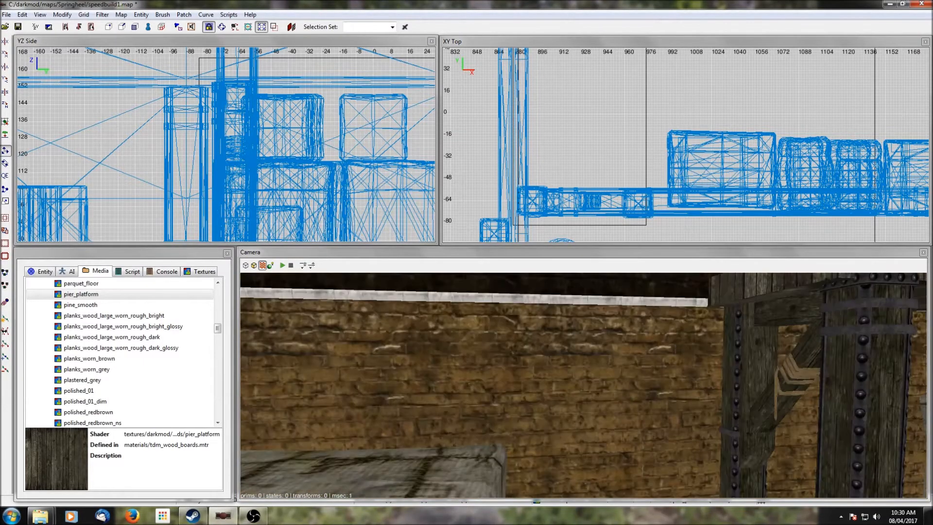
{"action": "right_click", "coordinate": [584, 386]}
{"action": "right_click", "coordinate": [674, 342]}
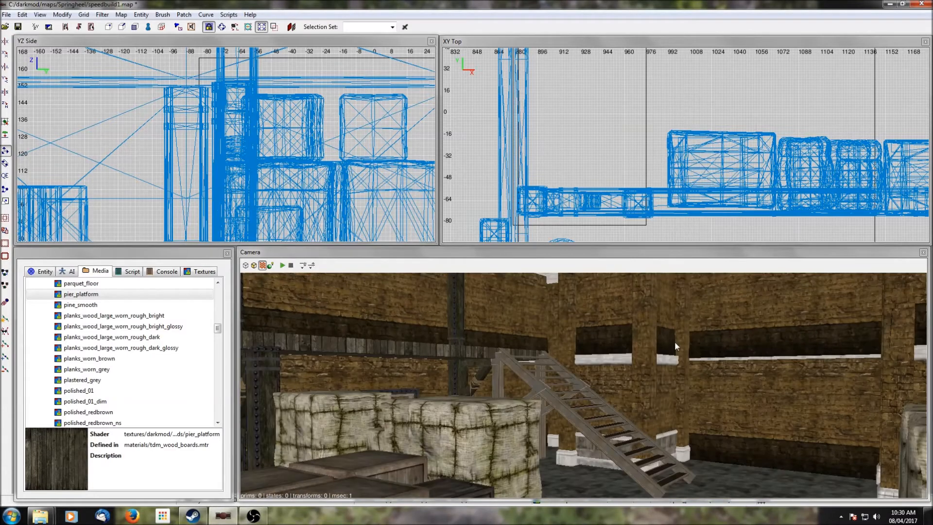
{"action": "key", "text": "Down"}
{"action": "right_click", "coordinate": [583, 386]}
{"action": "right_click", "coordinate": [675, 342]}
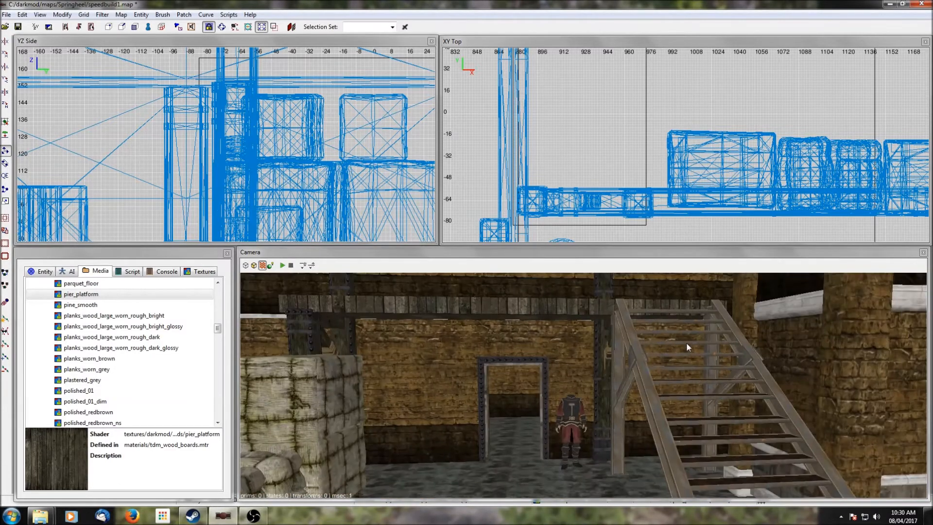
{"action": "right_click", "coordinate": [704, 358]}
{"action": "right_click", "coordinate": [705, 358]}
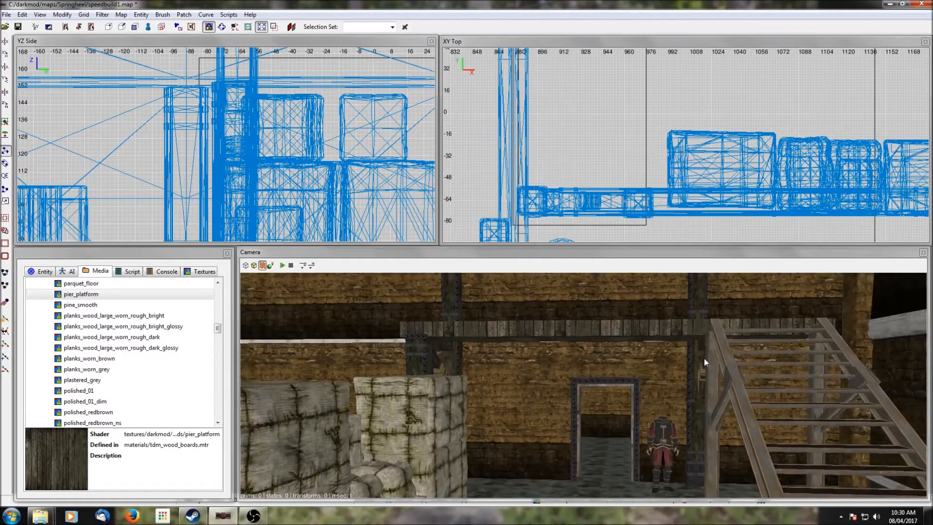
{"action": "right_click", "coordinate": [625, 335]}
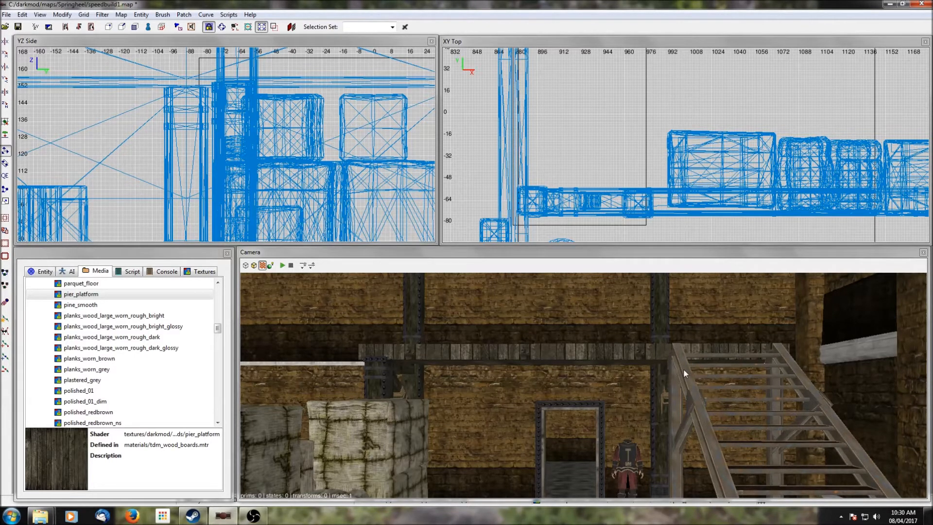
Step: Duplicate the staircase with its clip brushes, the platform, both brackets and the corner pillar, and move the copy along X
{"action": "left_click", "coordinate": [683, 368], "text": "shift"}
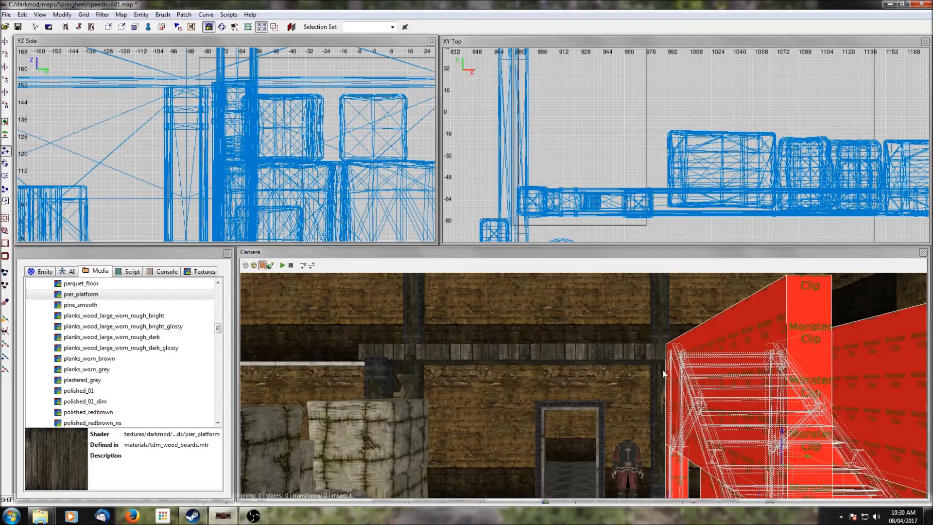
{"action": "left_click", "coordinate": [665, 403], "text": "shift"}
{"action": "left_click", "coordinate": [630, 353], "text": "shift"}
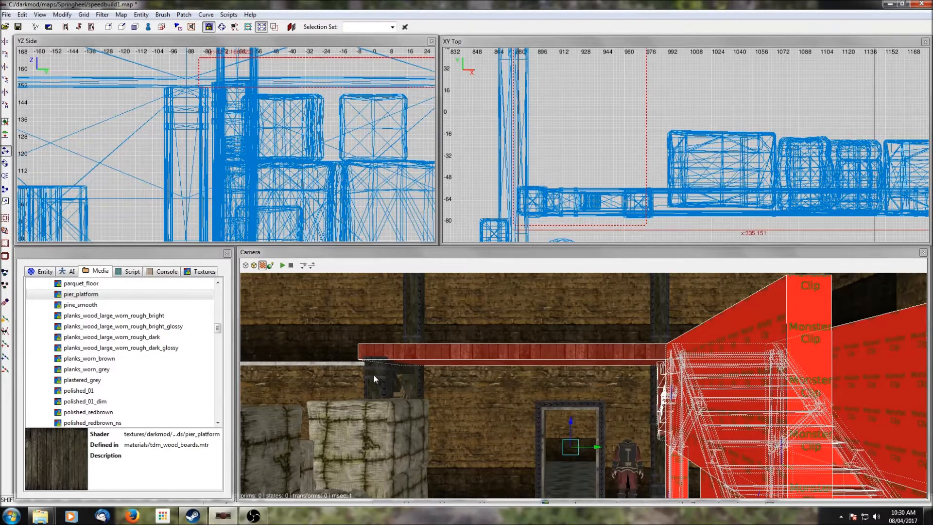
{"action": "left_click", "coordinate": [373, 374], "text": "shift"}
{"action": "left_click", "coordinate": [399, 387], "text": "shift"}
{"action": "right_click", "coordinate": [523, 380]}
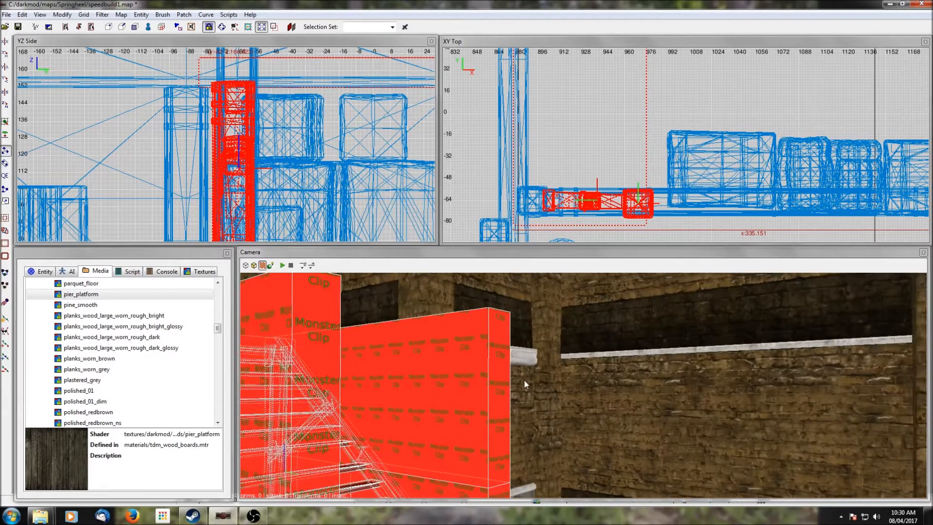
{"action": "right_click", "coordinate": [583, 385]}
{"action": "scroll", "coordinate": [592, 151], "scroll_direction": "down", "scroll_amount": 5}
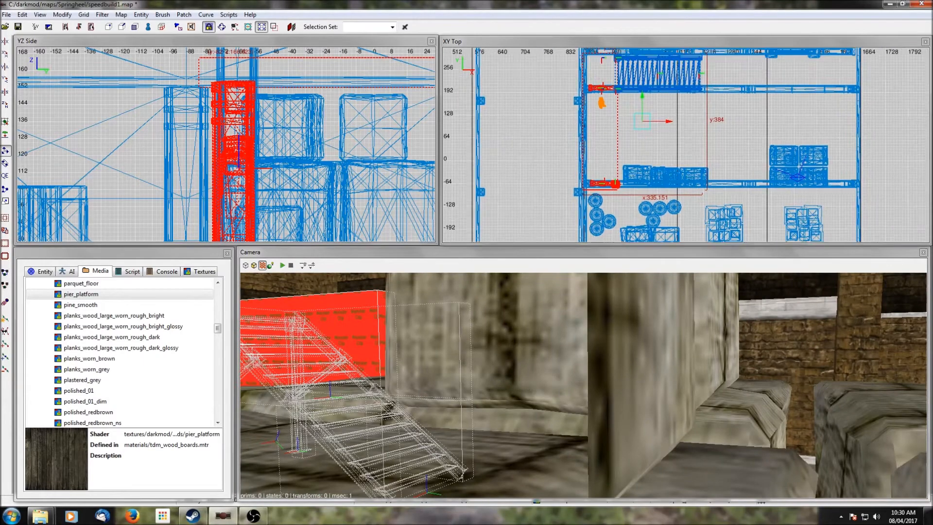
{"action": "left_click_drag", "start_coordinate": [632, 129], "coordinate": [753, 135]}
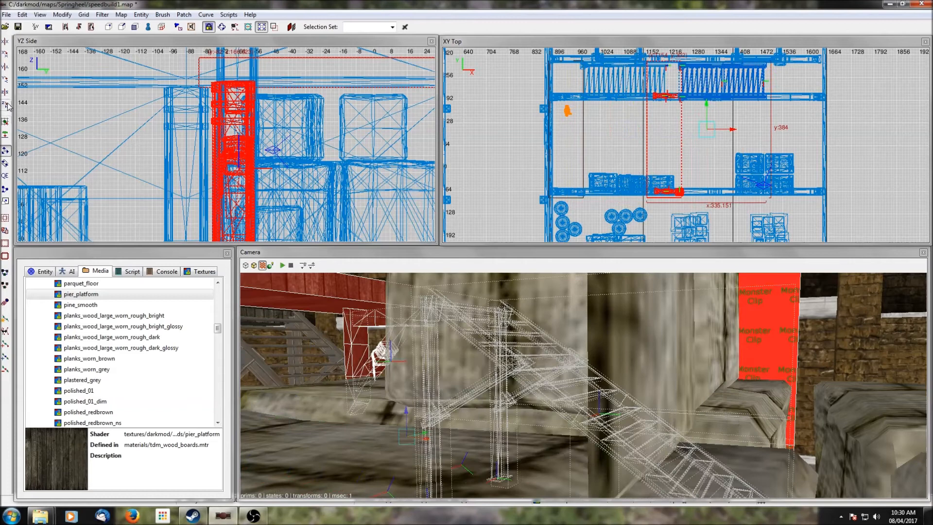
Step: Group the copied platform assembly and rotate it 180 degrees around the Z axis
{"action": "right_click", "coordinate": [510, 134]}
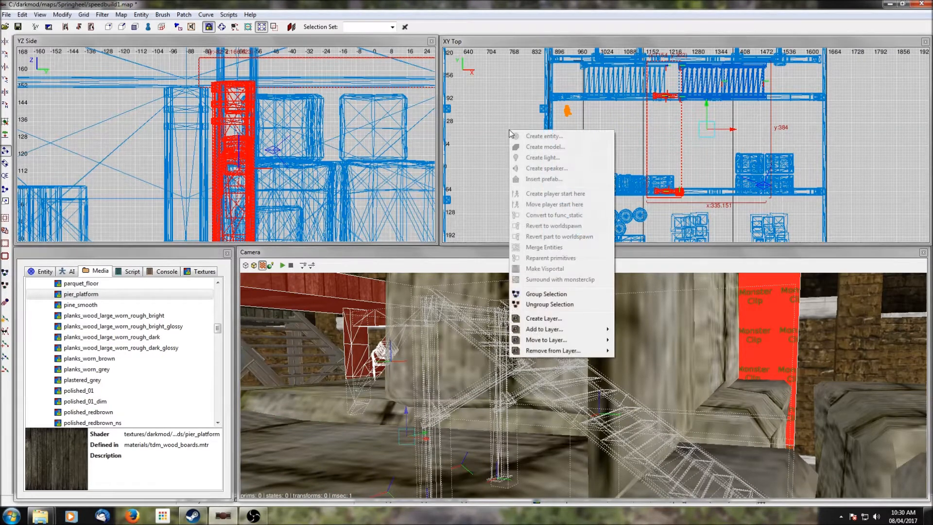
{"action": "left_click", "coordinate": [552, 293]}
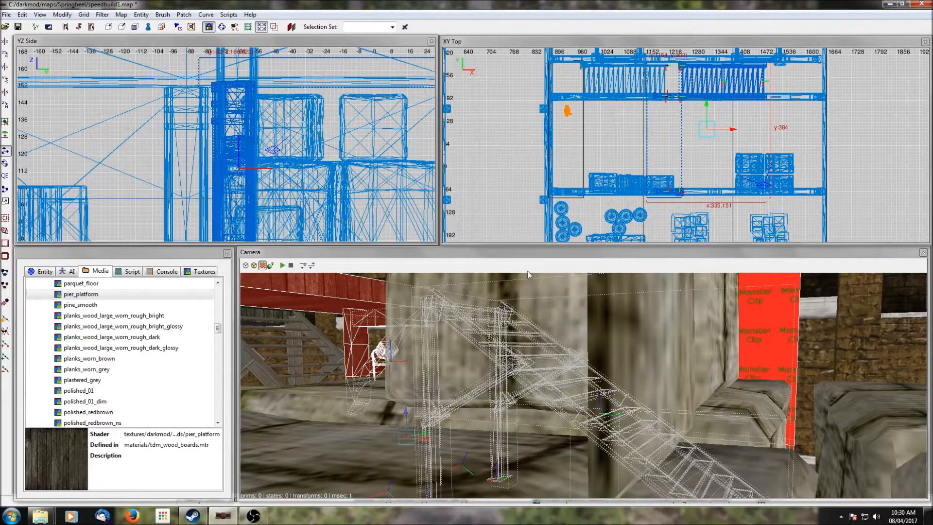
{"action": "left_click", "coordinate": [4, 108]}
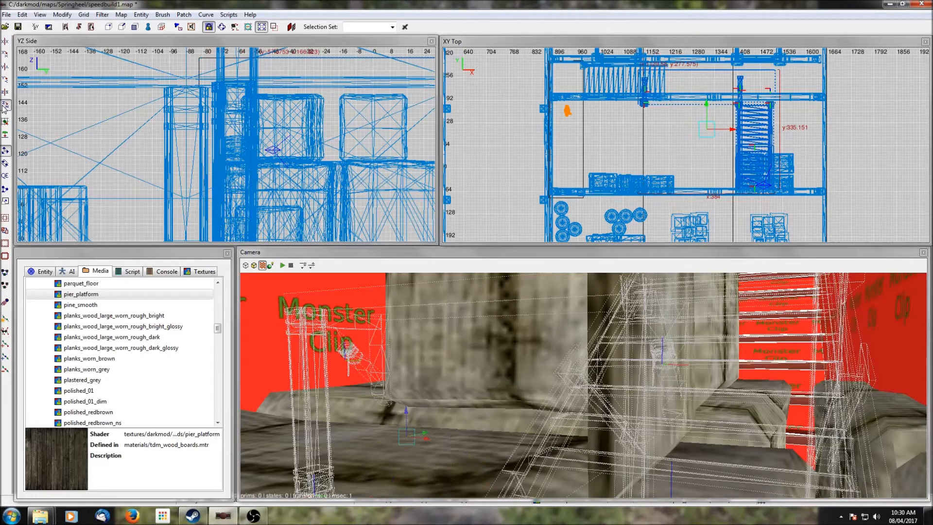
{"action": "left_click", "coordinate": [4, 108]}
Step: Move the rotated group along X and Y so its platform sits against the hall's opposite end wall
{"action": "scroll", "coordinate": [772, 110], "scroll_direction": "down", "scroll_amount": 1}
{"action": "right_click_drag", "start_coordinate": [717, 192], "coordinate": [640, 190]}
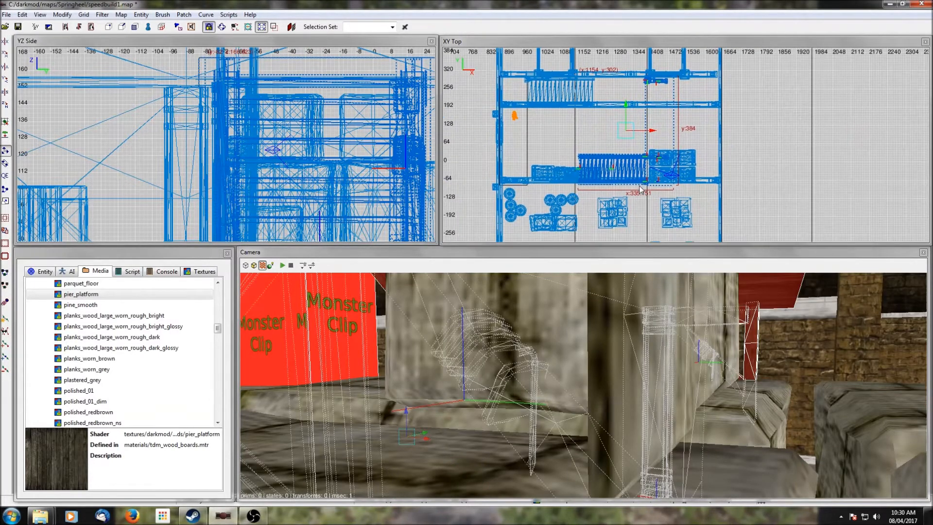
{"action": "left_click_drag", "start_coordinate": [630, 165], "coordinate": [680, 154]}
{"action": "scroll", "coordinate": [769, 129], "scroll_direction": "up", "scroll_amount": 2}
{"action": "right_click_drag", "start_coordinate": [769, 129], "coordinate": [692, 148]}
{"action": "scroll", "coordinate": [666, 148], "scroll_direction": "down", "scroll_amount": 2}
{"action": "left_click_drag", "start_coordinate": [622, 141], "coordinate": [627, 107]}
{"action": "scroll", "coordinate": [572, 117], "scroll_direction": "down", "scroll_amount": 1}
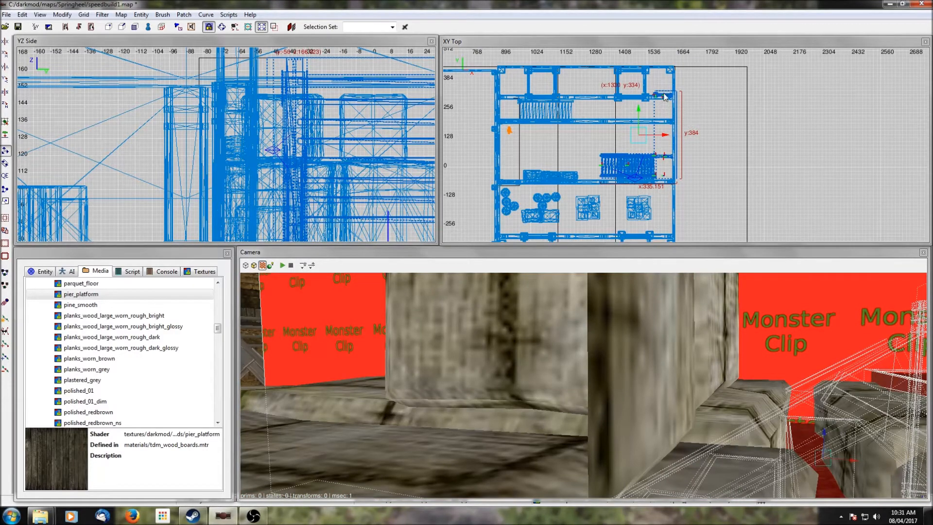
{"action": "left_click_drag", "start_coordinate": [639, 107], "coordinate": [640, 109]}
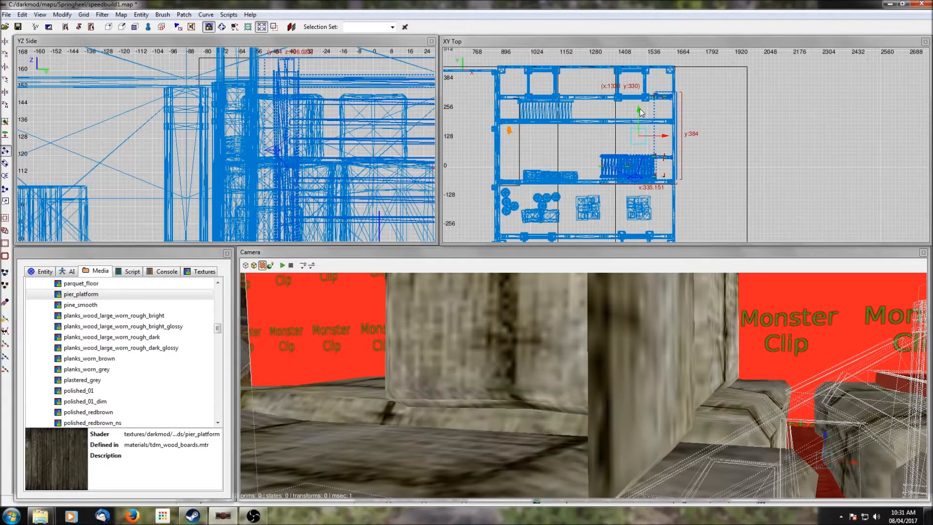
Step: Ungroup the rotated platform assembly and clear the selection
{"action": "right_click", "coordinate": [713, 153]}
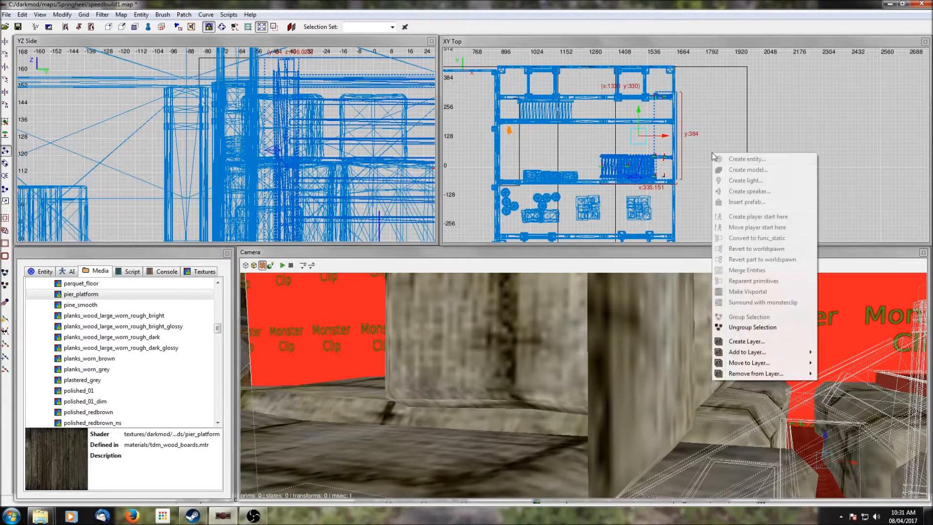
{"action": "left_click", "coordinate": [752, 329]}
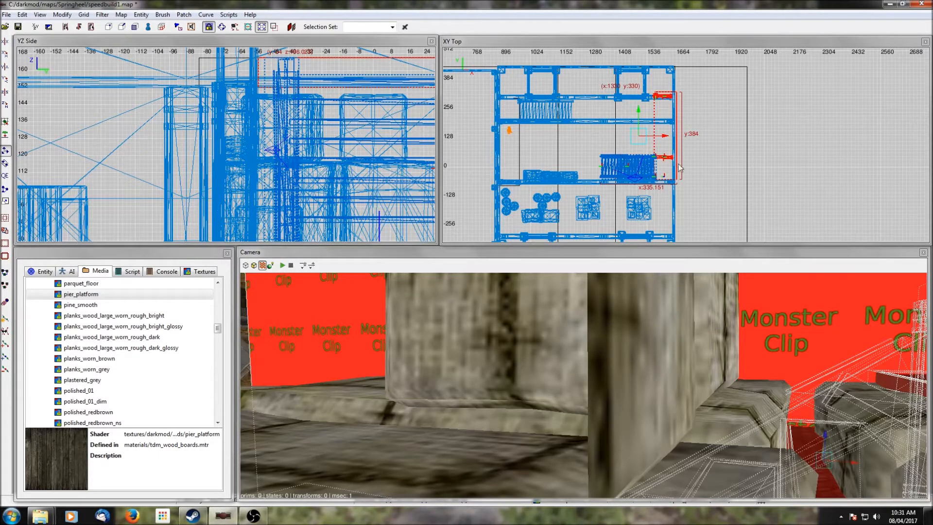
{"action": "key", "text": "Escape"}
Step: Move the copied staircase along Y to the opposite end of its platform, align it beside the side beams, and deselect it
{"action": "left_click", "coordinate": [609, 160], "text": "shift"}
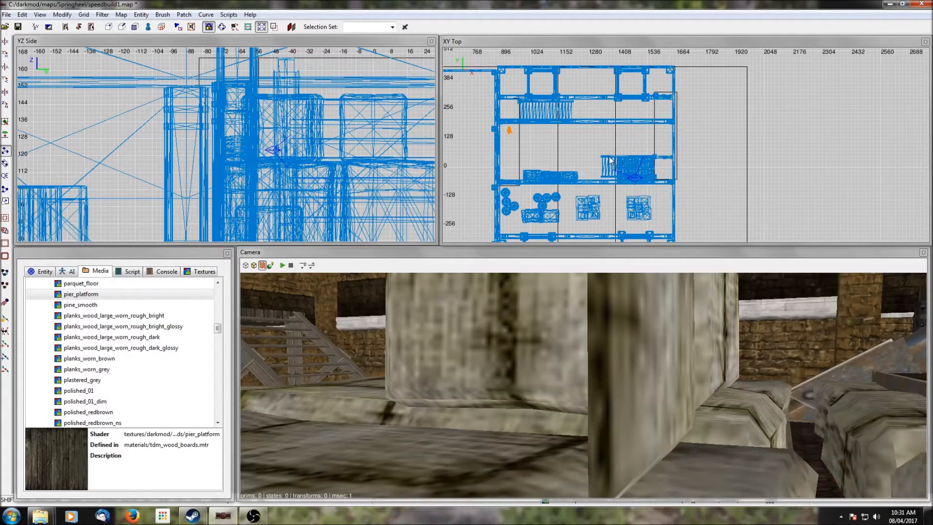
{"action": "left_click_drag", "start_coordinate": [629, 142], "coordinate": [635, 91]}
{"action": "scroll", "coordinate": [698, 133], "scroll_direction": "up", "scroll_amount": 3}
{"action": "right_click_drag", "start_coordinate": [636, 92], "coordinate": [584, 104]}
{"action": "scroll", "coordinate": [657, 138], "scroll_direction": "up", "scroll_amount": 1}
{"action": "left_click_drag", "start_coordinate": [651, 136], "coordinate": [652, 128]}
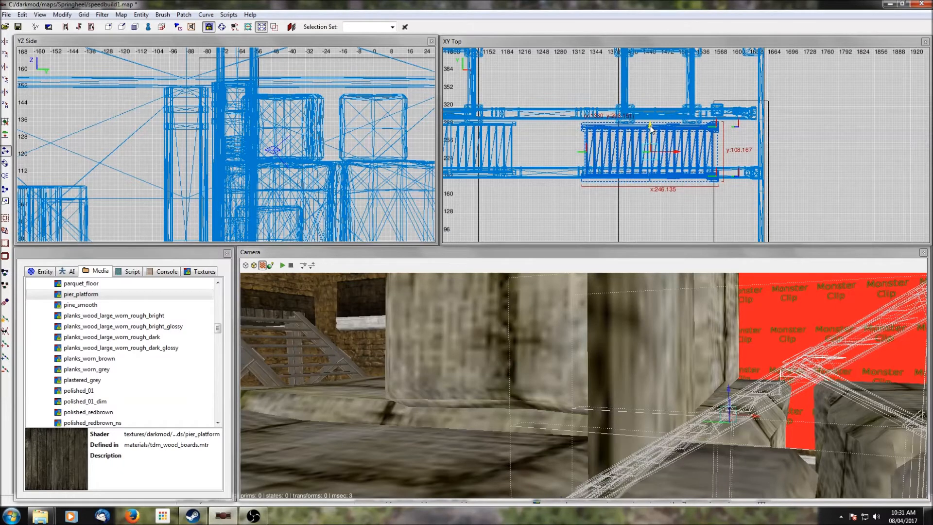
{"action": "left_click_drag", "start_coordinate": [651, 128], "coordinate": [651, 127]}
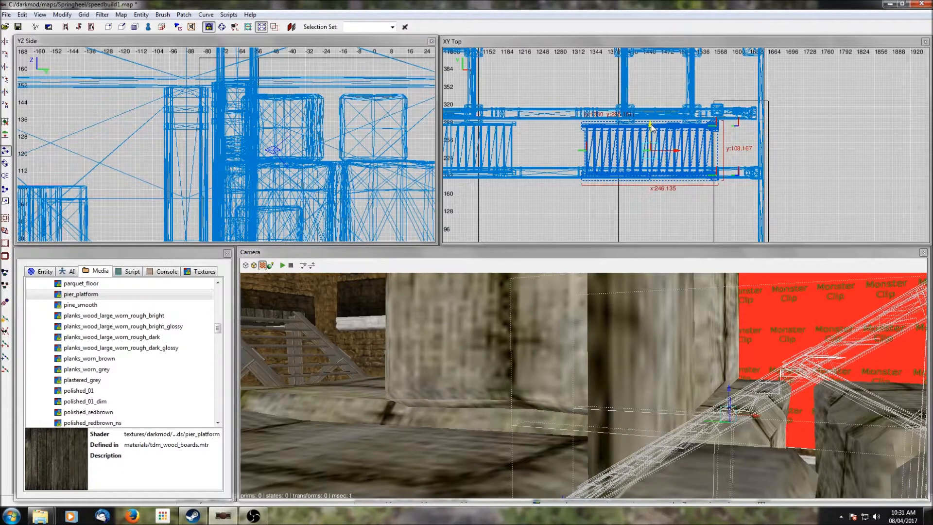
{"action": "key", "text": "Escape"}
Step: Shift the copied platform slightly along X toward its staircase and deselect it
{"action": "scroll", "coordinate": [656, 288], "scroll_direction": "up", "scroll_amount": 5}
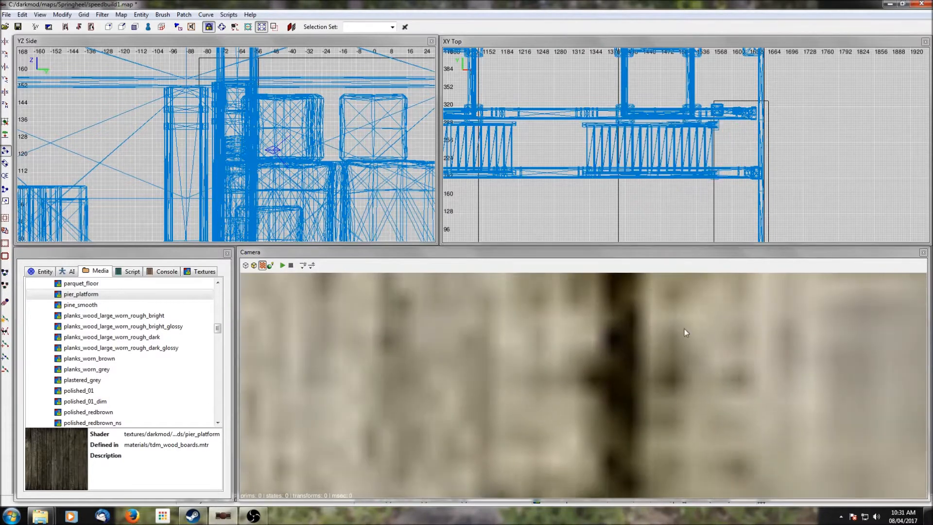
{"action": "scroll", "coordinate": [684, 328], "scroll_direction": "down", "scroll_amount": 5}
{"action": "left_click", "coordinate": [615, 314], "text": "shift"}
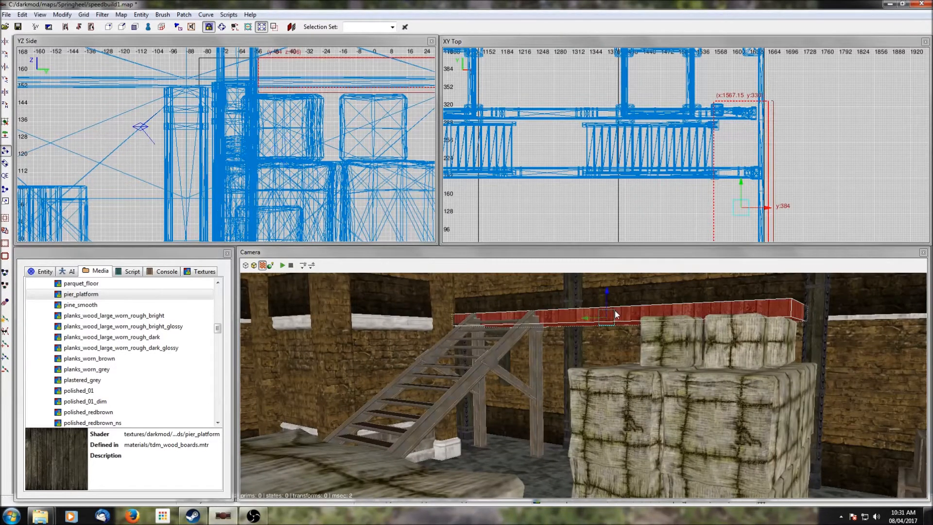
{"action": "left_click_drag", "start_coordinate": [770, 208], "coordinate": [764, 209]}
{"action": "key", "text": "Escape"}
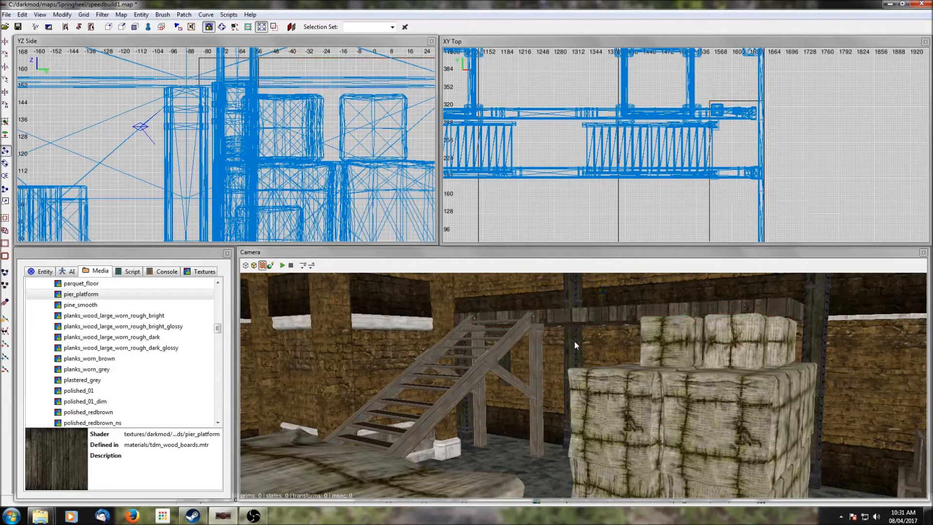
Step: Move the bracket behind the copied staircase 110 units down the Y axis to the staircase's other side
{"action": "left_click", "coordinate": [508, 362], "text": "shift"}
{"action": "scroll", "coordinate": [713, 143], "scroll_direction": "up", "scroll_amount": 1}
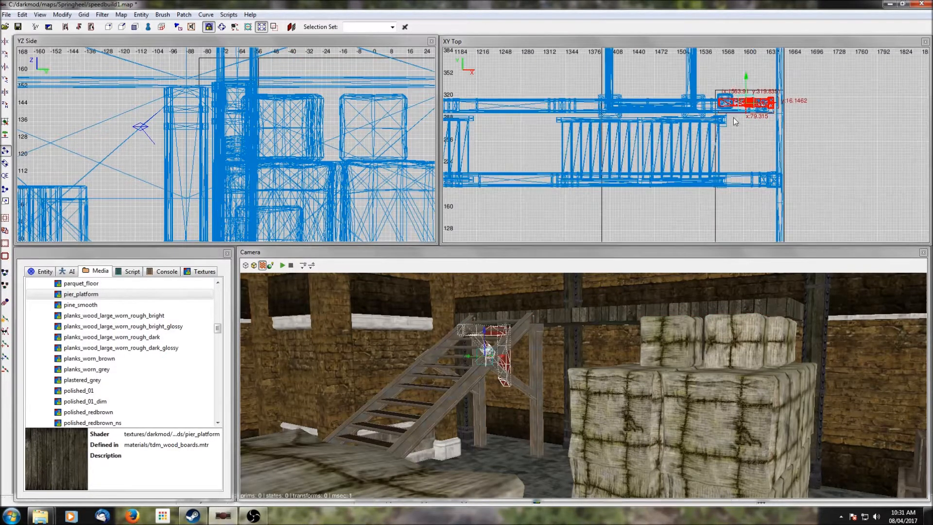
{"action": "left_click_drag", "start_coordinate": [745, 87], "coordinate": [747, 157]}
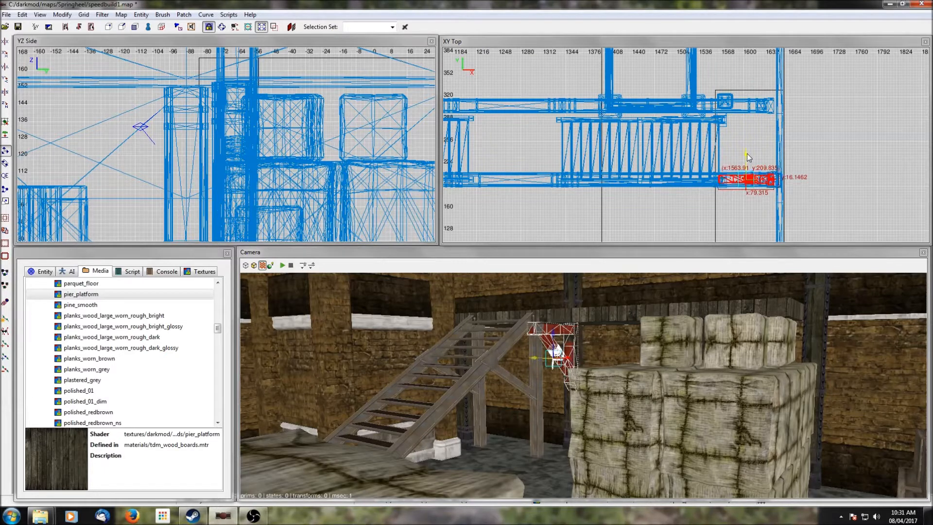
{"action": "right_click", "coordinate": [584, 325]}
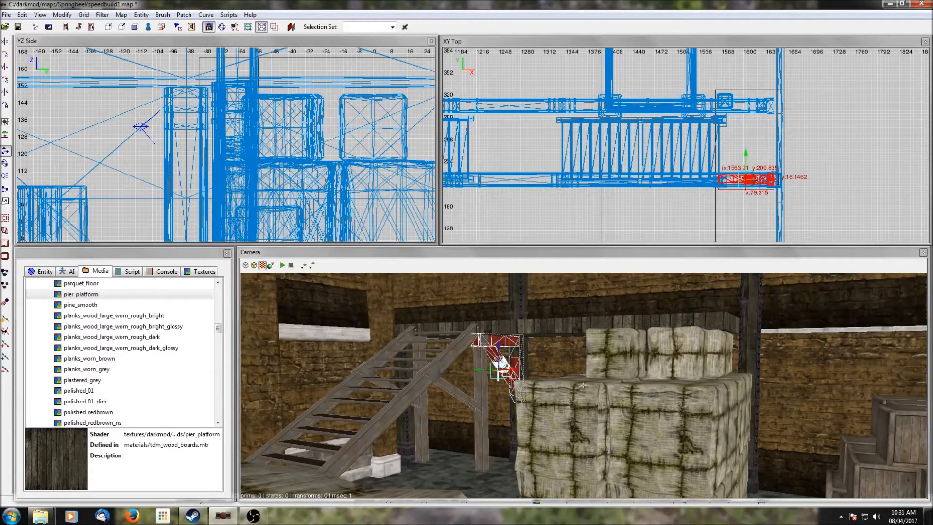
Step: Move the copied wooden platform 20 units down the Y axis and deselect it
{"action": "key", "text": "Escape"}
{"action": "right_click", "coordinate": [732, 346]}
{"action": "right_click", "coordinate": [733, 345]}
{"action": "left_click", "coordinate": [635, 324], "text": "shift"}
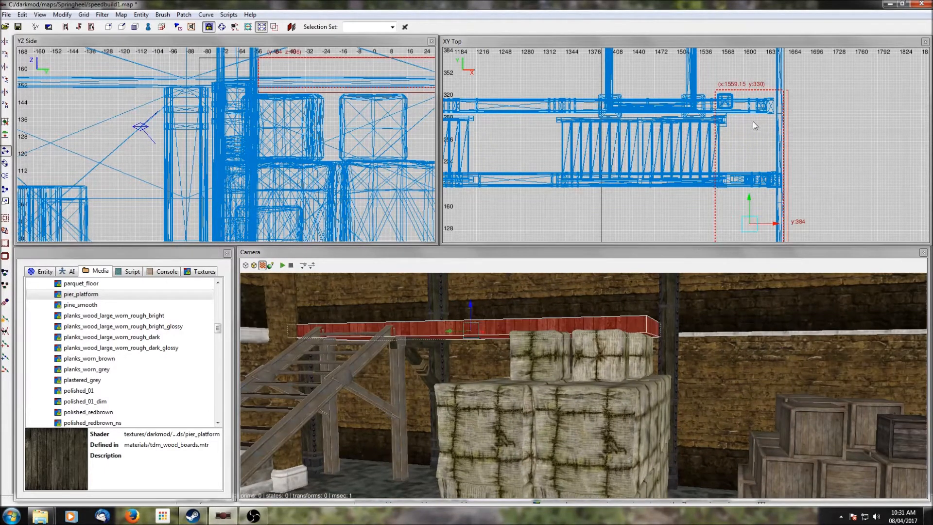
{"action": "left_click_drag", "start_coordinate": [750, 196], "coordinate": [749, 199]}
{"action": "scroll", "coordinate": [749, 199], "scroll_direction": "down", "scroll_amount": 2}
{"action": "right_click_drag", "start_coordinate": [712, 195], "coordinate": [676, 137]}
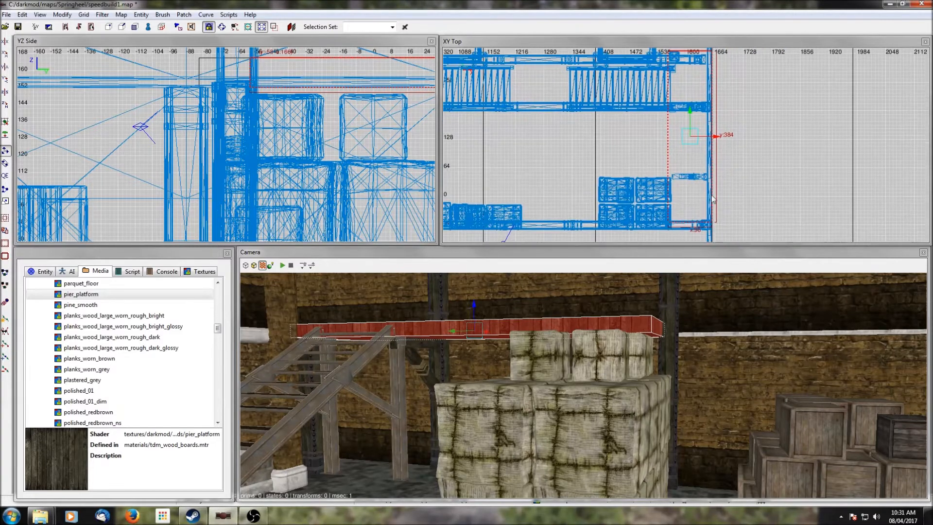
{"action": "left_click_drag", "start_coordinate": [689, 110], "coordinate": [689, 118]}
{"action": "key", "text": "Escape"}
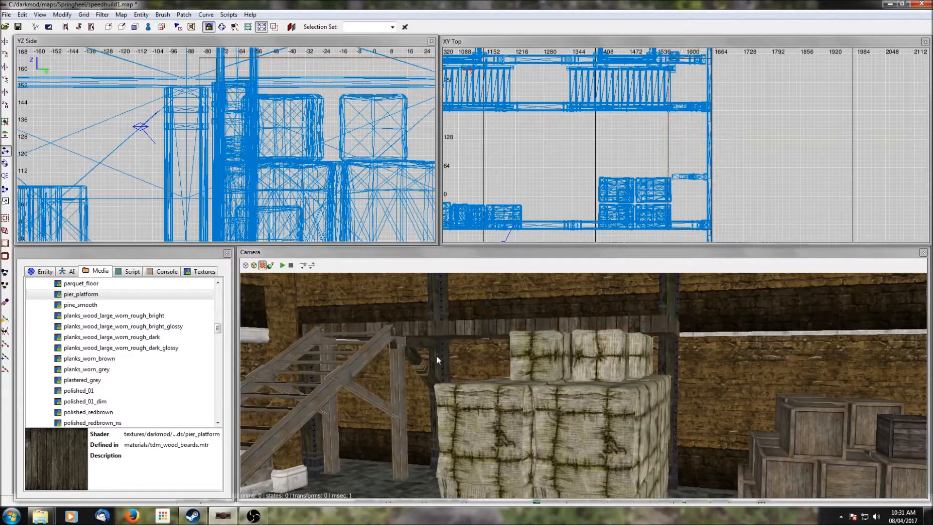
Step: Move the remaining bracket along Y to the platform's outer end, in line with the cross beam, and deselect it
{"action": "right_click", "coordinate": [572, 381]}
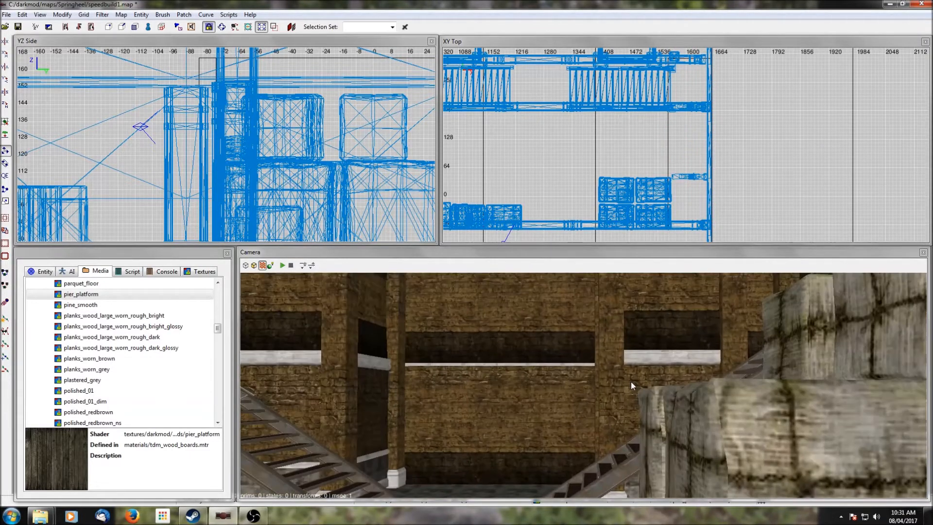
{"action": "right_click", "coordinate": [583, 385]}
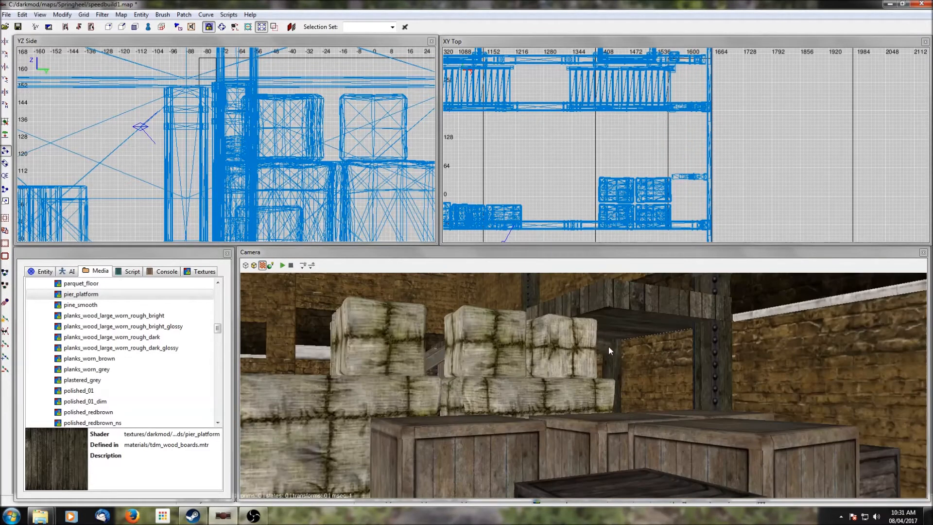
{"action": "left_click", "coordinate": [609, 349], "text": "shift"}
{"action": "left_click_drag", "start_coordinate": [683, 159], "coordinate": [695, 199]}
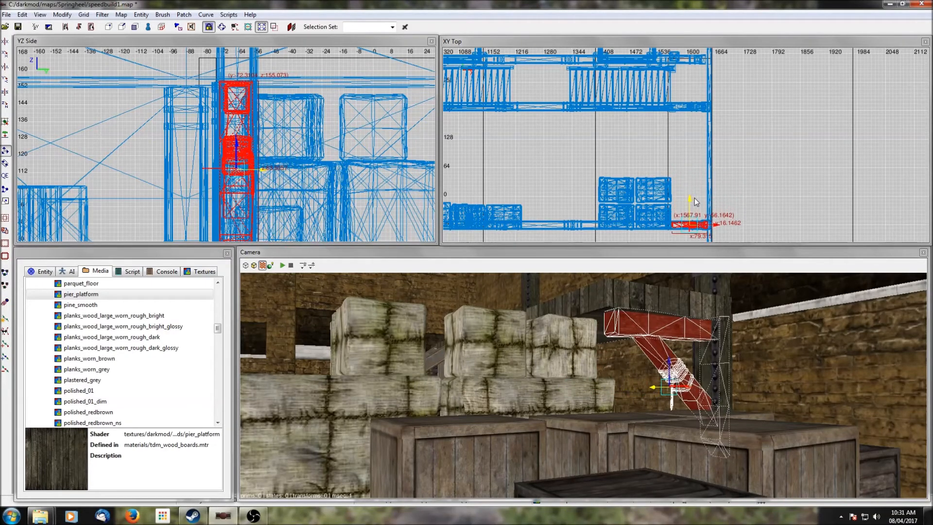
{"action": "key", "text": "Escape"}
Step: Move the riveted pillar beside the bales along X to 1558.75, under the platform's corner, and clear the selection
{"action": "right_click", "coordinate": [692, 310]}
{"action": "right_click", "coordinate": [583, 385]}
{"action": "left_click", "coordinate": [445, 331], "text": "shift"}
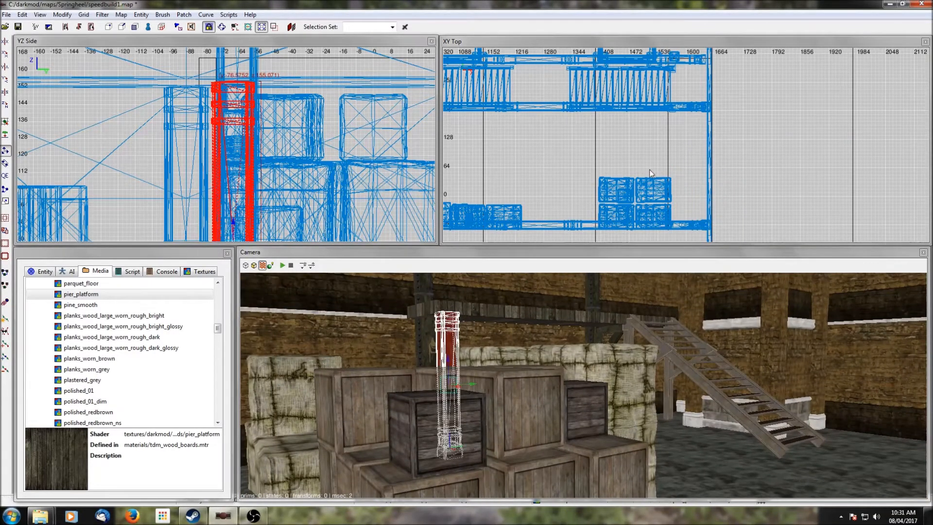
{"action": "scroll", "coordinate": [558, 190], "scroll_direction": "down", "scroll_amount": 2}
{"action": "left_click_drag", "start_coordinate": [531, 201], "coordinate": [696, 199]}
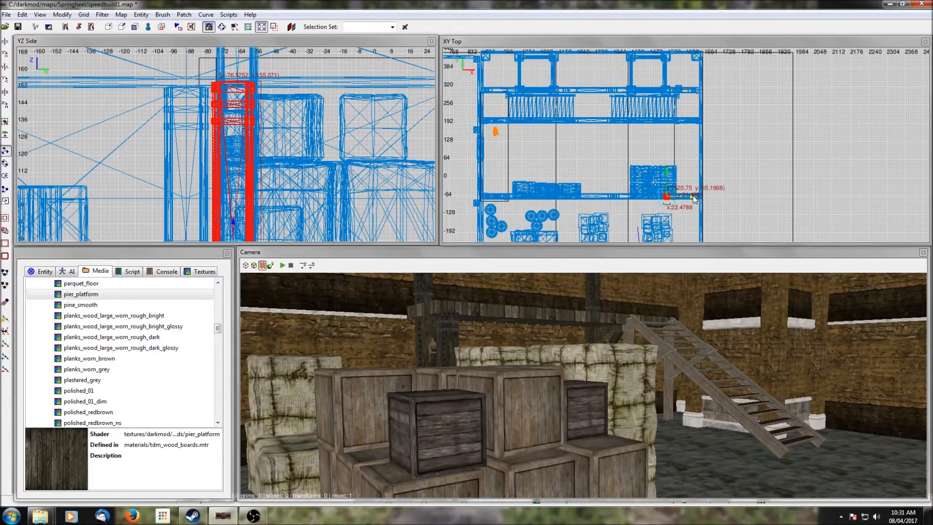
{"action": "right_click", "coordinate": [724, 360]}
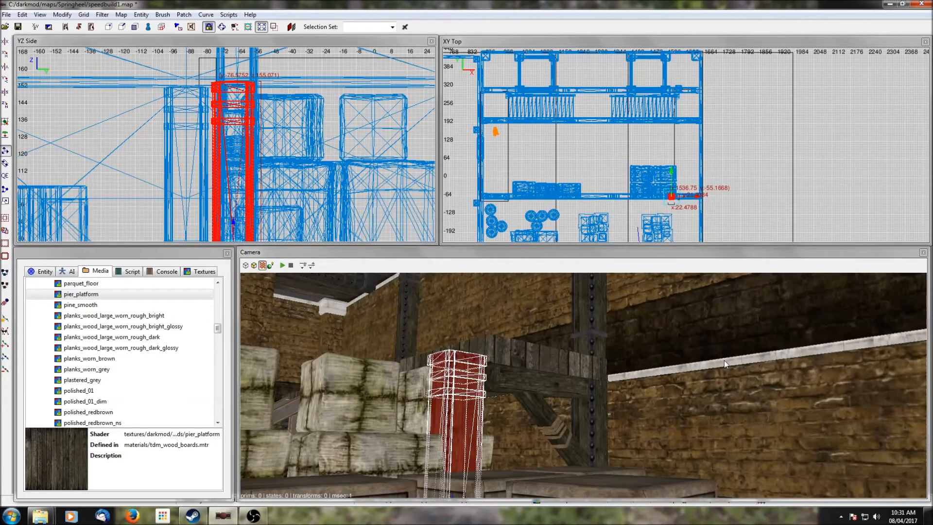
{"action": "right_click", "coordinate": [724, 360]}
{"action": "left_click_drag", "start_coordinate": [697, 201], "coordinate": [702, 202]}
{"action": "scroll", "coordinate": [728, 203], "scroll_direction": "up", "scroll_amount": 2}
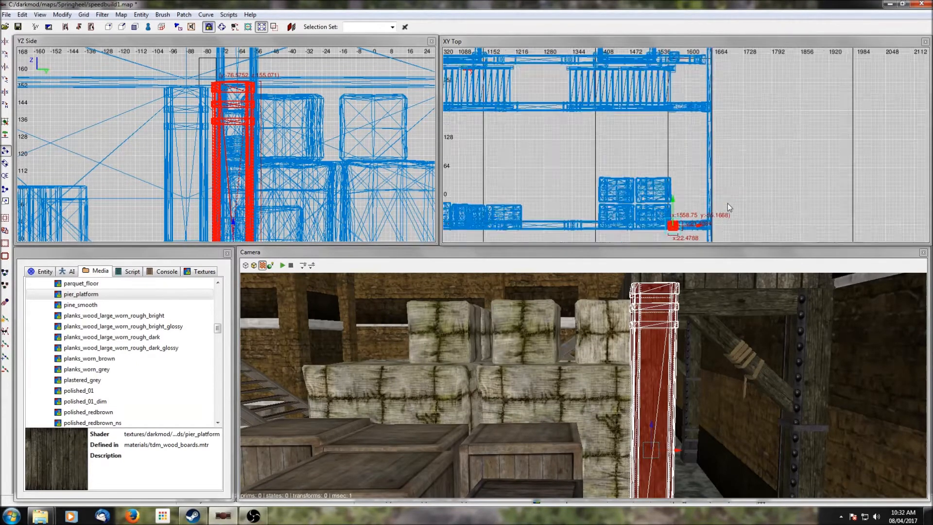
{"action": "left_click", "coordinate": [718, 284], "text": "shift"}
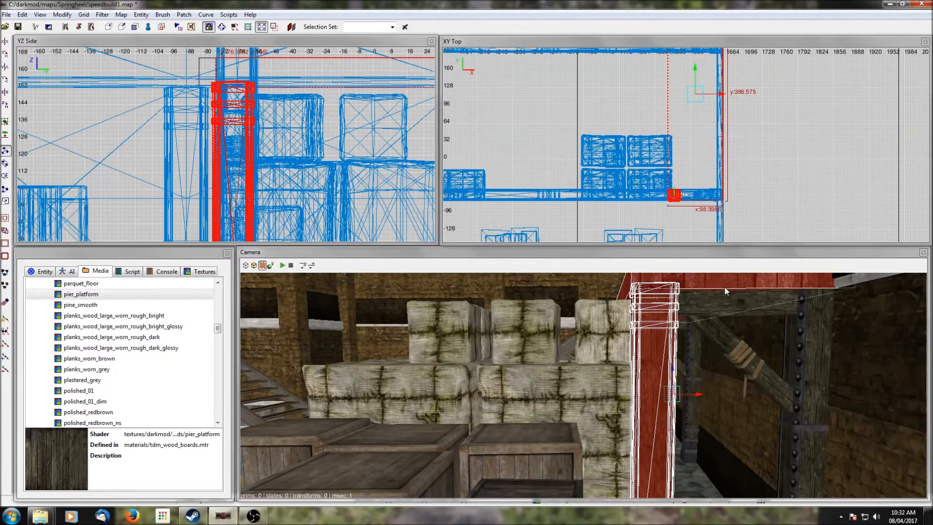
{"action": "key", "text": "Escape"}
{"action": "right_click", "coordinate": [718, 282]}
{"action": "right_click", "coordinate": [718, 282]}
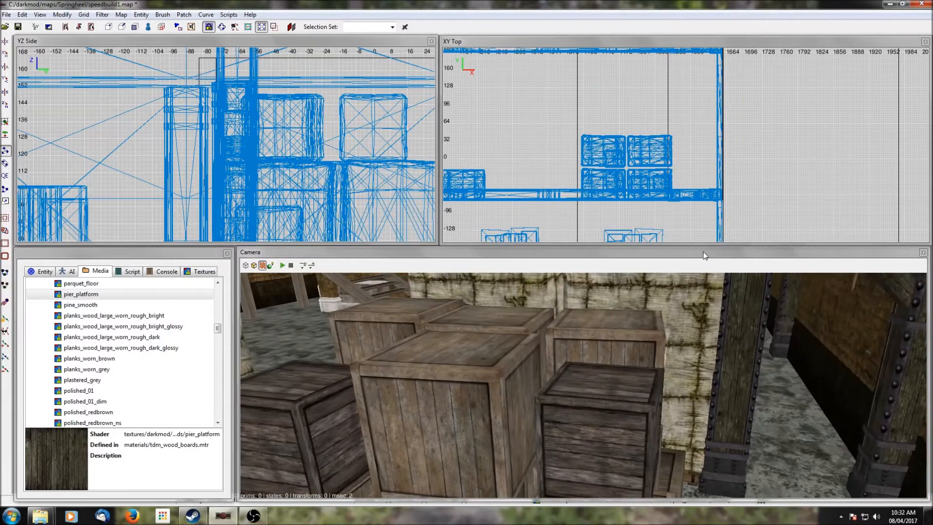
Step: Shift the row of bales touching the riveted pillar slightly along X, away from the pillar, and deselect it
{"action": "right_click", "coordinate": [727, 328]}
{"action": "right_click", "coordinate": [727, 328]}
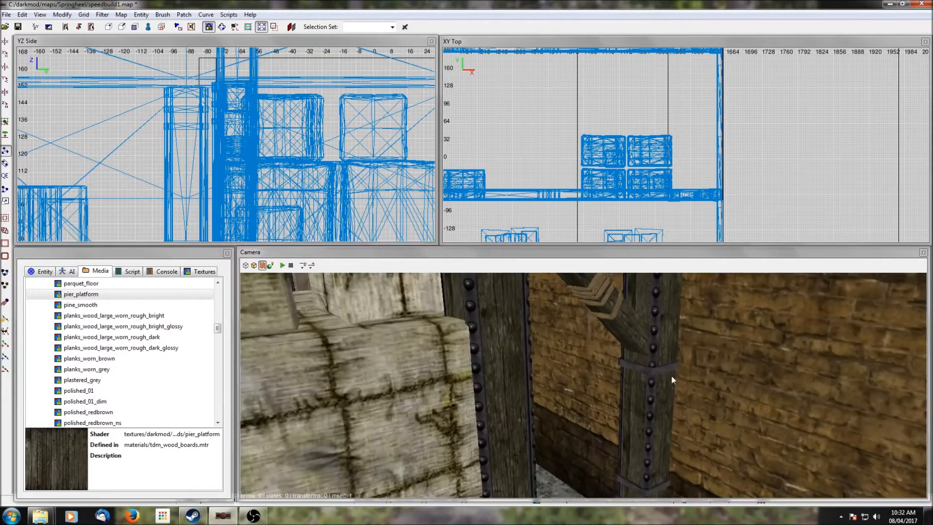
{"action": "left_click", "coordinate": [489, 383], "text": "shift"}
{"action": "scroll", "coordinate": [689, 196], "scroll_direction": "up", "scroll_amount": 5}
{"action": "key", "text": "Escape"}
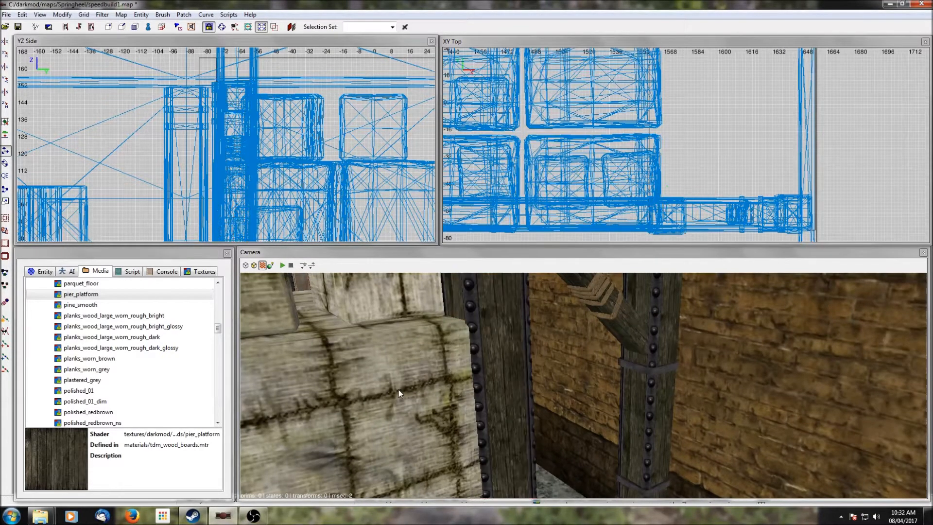
{"action": "left_click", "coordinate": [401, 389], "text": "shift"}
{"action": "scroll", "coordinate": [620, 180], "scroll_direction": "down", "scroll_amount": 2}
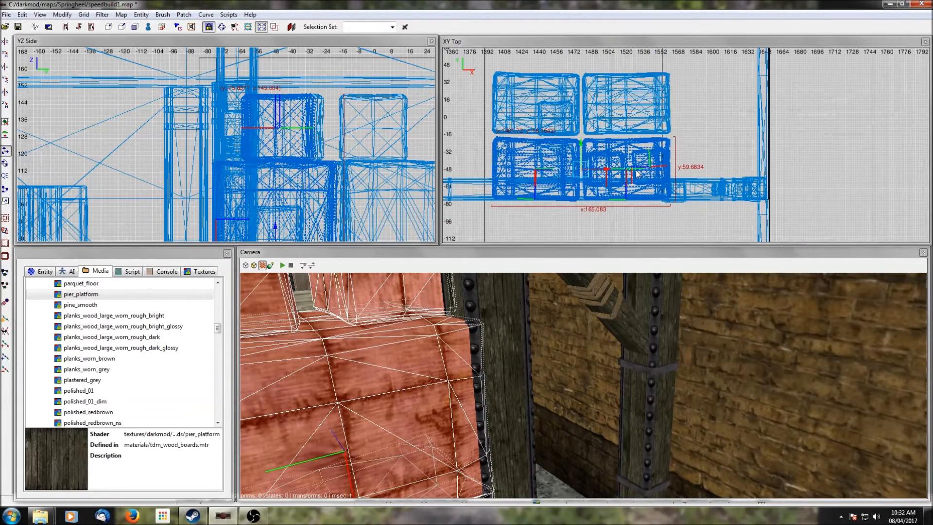
{"action": "left_click_drag", "start_coordinate": [608, 170], "coordinate": [599, 170]}
{"action": "key", "text": "Escape"}
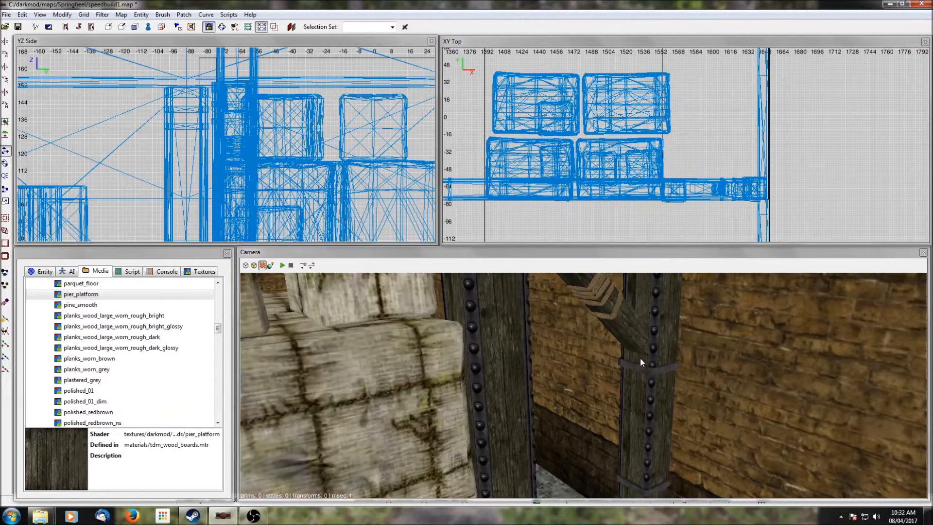
Step: Inspect the riveted pillars behind the crates and the spot where the copied staircase meets its platform
{"action": "right_click", "coordinate": [640, 358]}
{"action": "key", "text": "Down"}
{"action": "key", "text": "Up"}
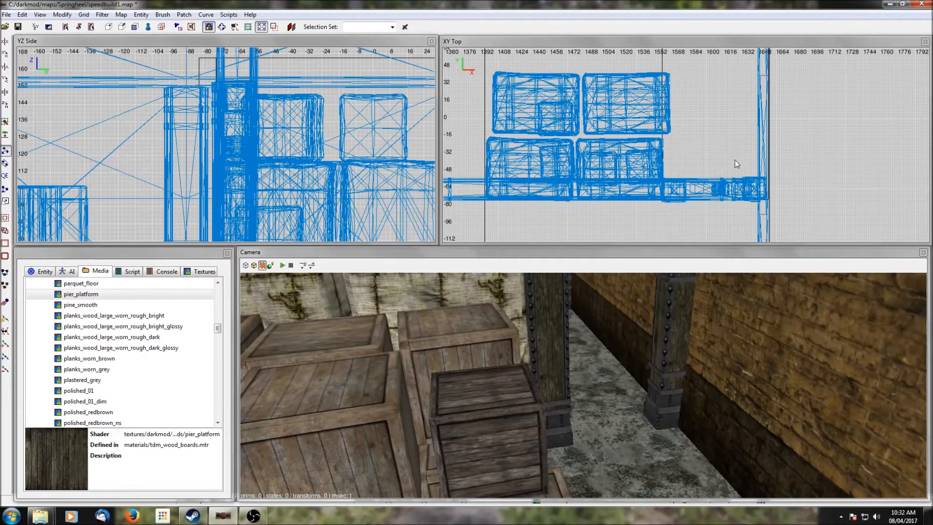
{"action": "scroll", "coordinate": [737, 166], "scroll_direction": "down", "scroll_amount": 6}
{"action": "left_click", "coordinate": [558, 370], "text": "shift"}
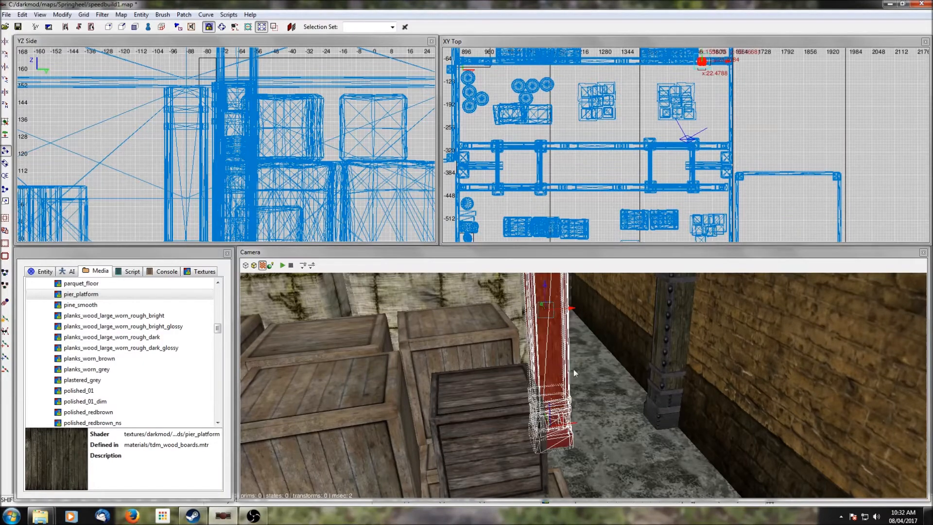
{"action": "key", "text": "Escape"}
{"action": "right_click", "coordinate": [665, 354]}
{"action": "key", "text": "Down"}
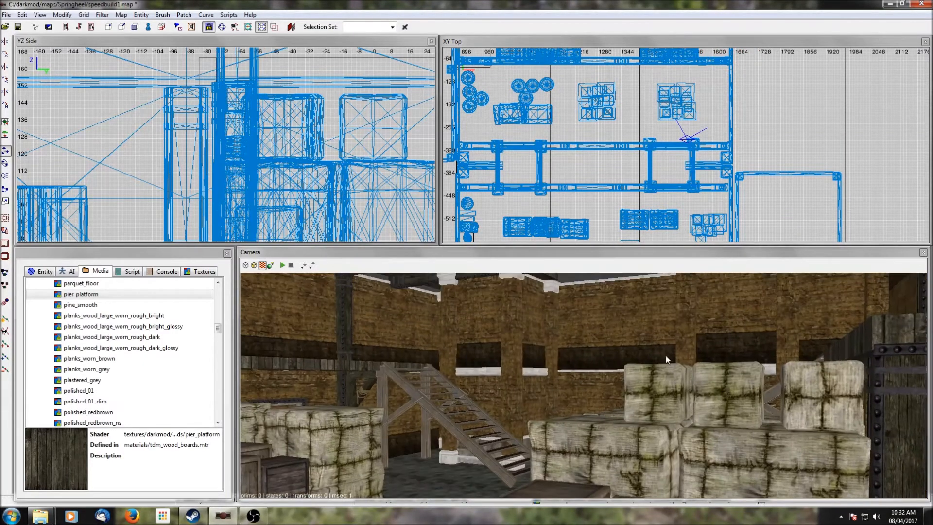
{"action": "key", "text": "Up"}
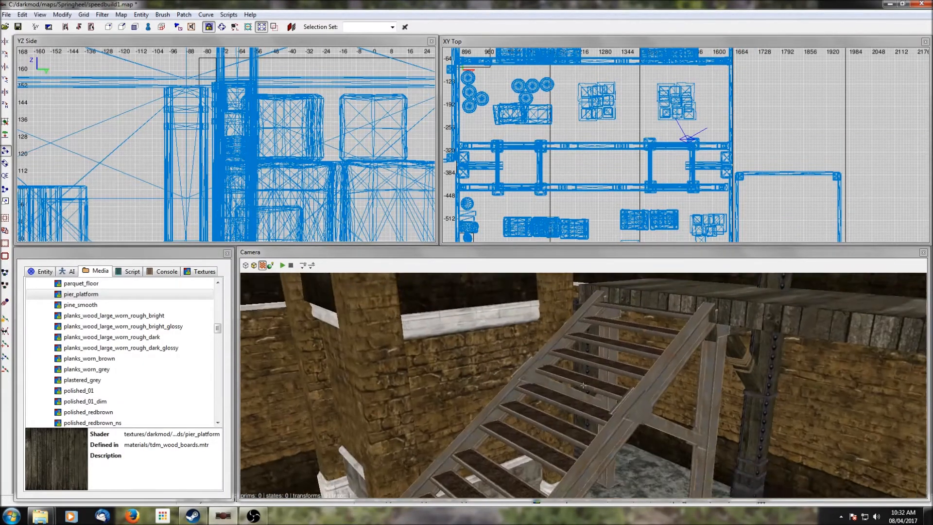
{"action": "key", "text": "Up"}
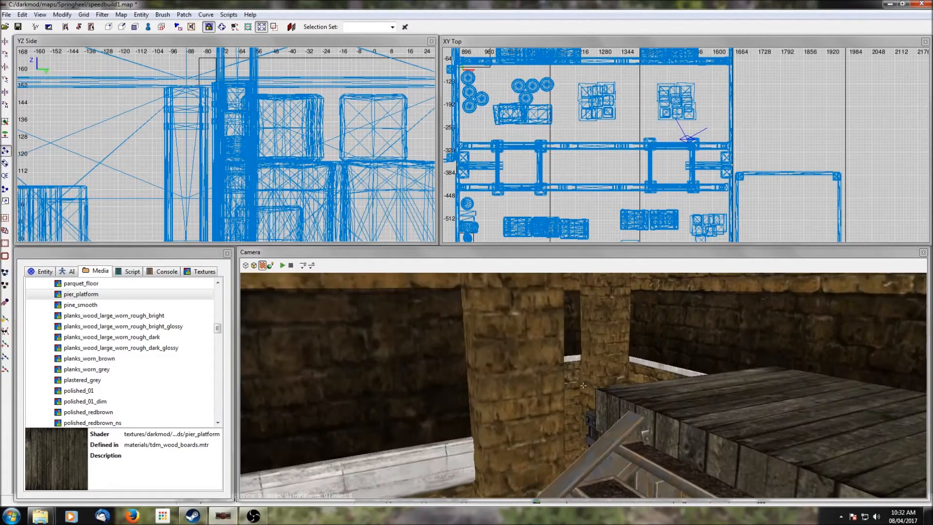
Step: Extend the platform's staircase-side edge along Y to 440, up to the end wall, and deselect it
{"action": "left_click", "coordinate": [721, 396], "text": "shift"}
{"action": "key", "text": "ctrl+shift+Tab"}
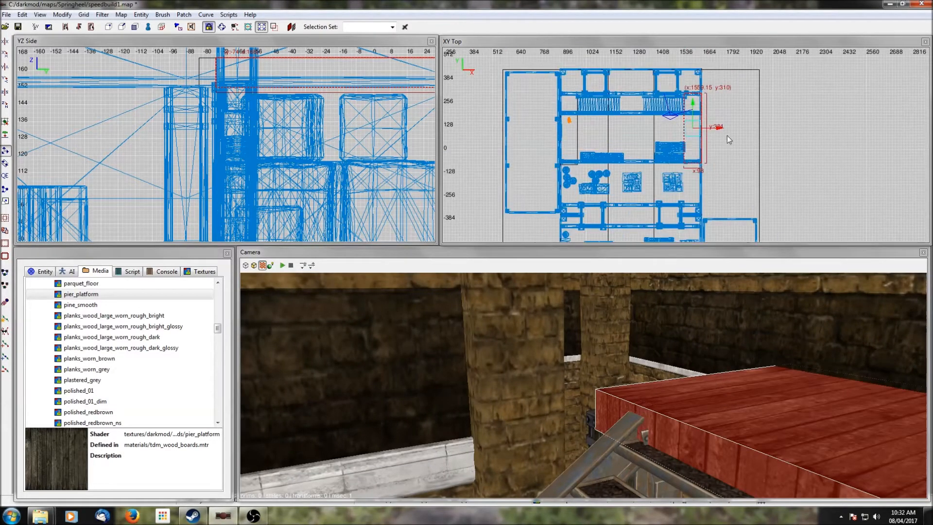
{"action": "right_click_drag", "start_coordinate": [705, 112], "coordinate": [702, 144]}
{"action": "right_click", "coordinate": [687, 321]}
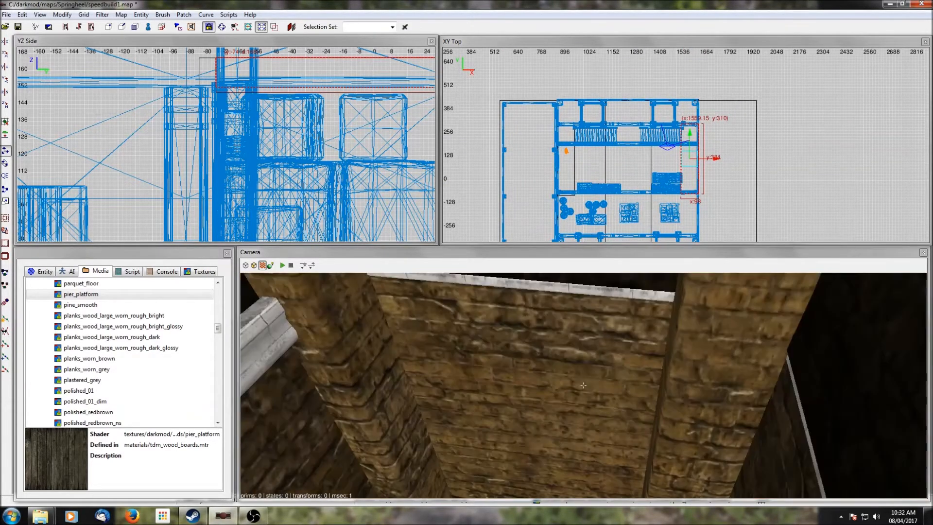
{"action": "right_click", "coordinate": [685, 322]}
{"action": "scroll", "coordinate": [685, 322], "scroll_direction": "down", "scroll_amount": 3}
{"action": "right_click", "coordinate": [685, 322]}
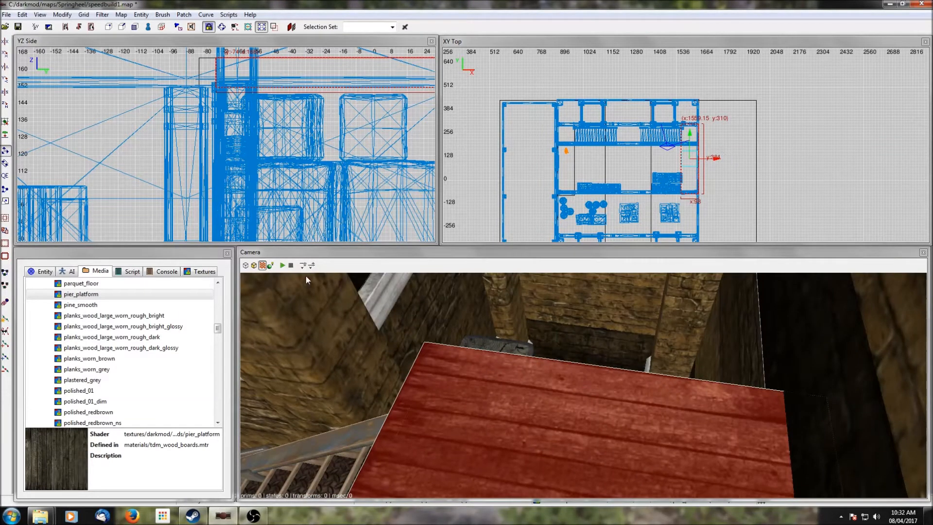
{"action": "left_click", "coordinate": [6, 176]}
{"action": "left_click_drag", "start_coordinate": [687, 120], "coordinate": [687, 94]}
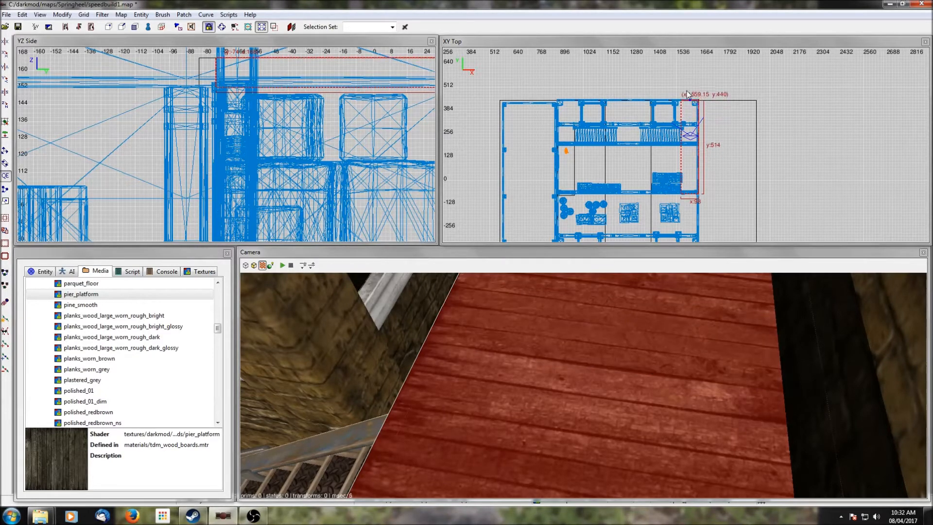
{"action": "right_click", "coordinate": [635, 363]}
{"action": "right_click", "coordinate": [636, 363]}
{"action": "key", "text": "Escape"}
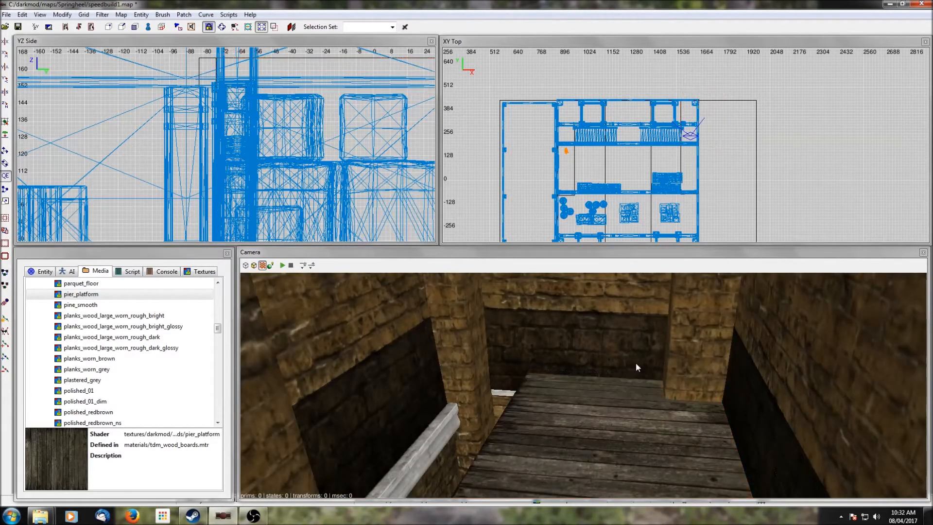
Step: Extend the platform on the opposite side of the hall along Y to the same end wall and deselect it
{"action": "right_click", "coordinate": [635, 363]}
{"action": "right_click", "coordinate": [635, 364]}
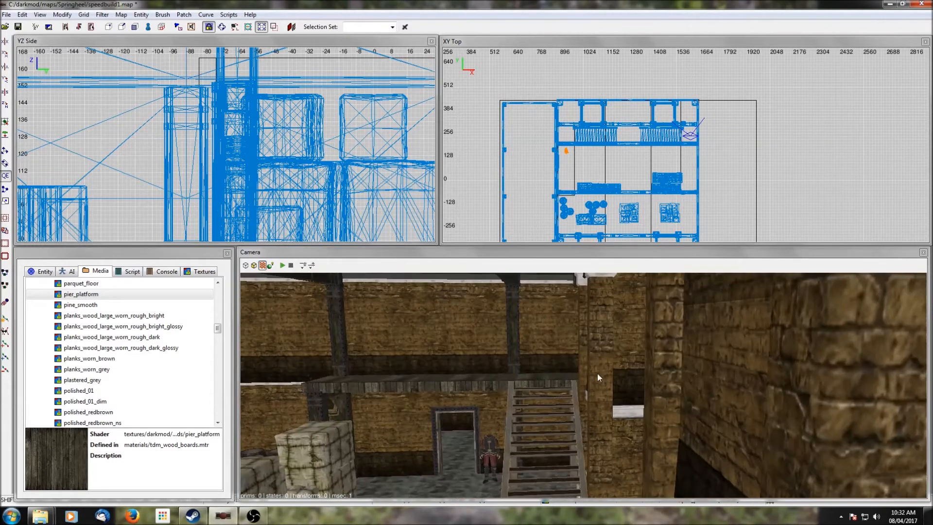
{"action": "left_click", "coordinate": [552, 378], "text": "shift"}
{"action": "left_click_drag", "start_coordinate": [564, 117], "coordinate": [566, 90]}
{"action": "key", "text": "Escape"}
{"action": "right_click", "coordinate": [656, 427]}
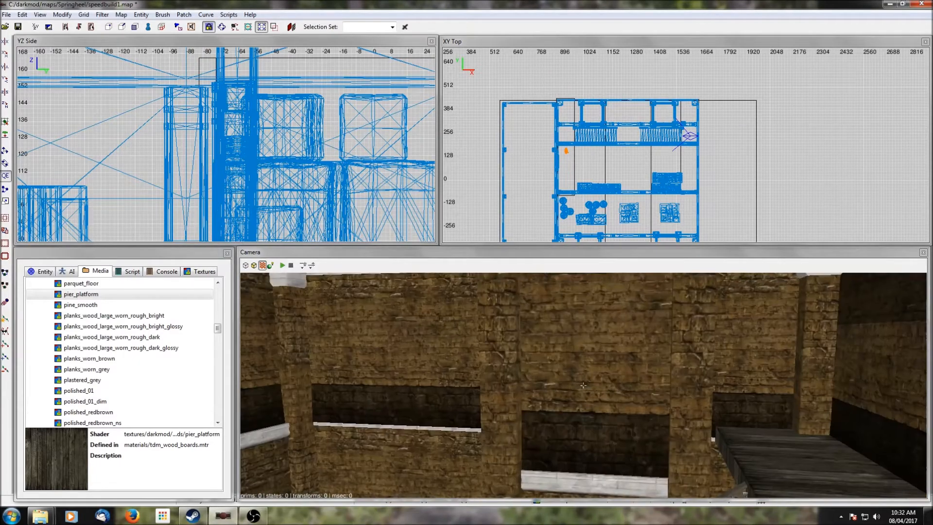
{"action": "right_click", "coordinate": [655, 424]}
{"action": "right_click", "coordinate": [655, 425]}
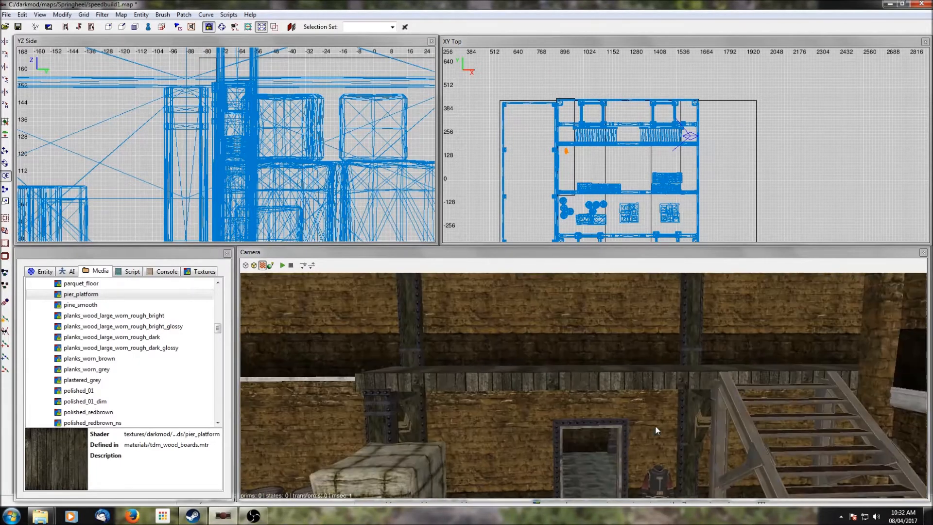
{"action": "right_click", "coordinate": [655, 425]}
{"action": "left_click", "coordinate": [660, 404], "text": "shift"}
{"action": "key", "text": "Escape"}
Step: Insert the timber01_horiz_128_spacer.lwo model from the exteriors modules into the hall near the platform
{"action": "right_click", "coordinate": [593, 162]}
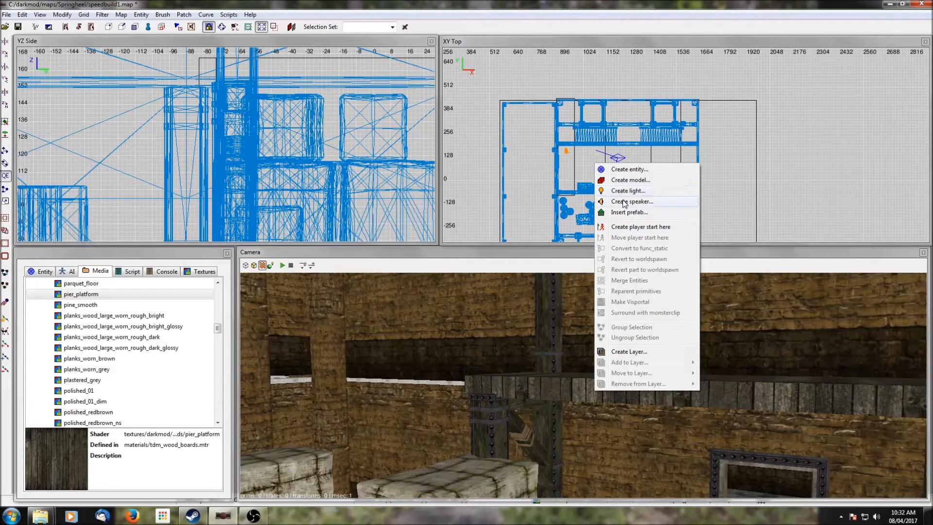
{"action": "left_click", "coordinate": [630, 180]}
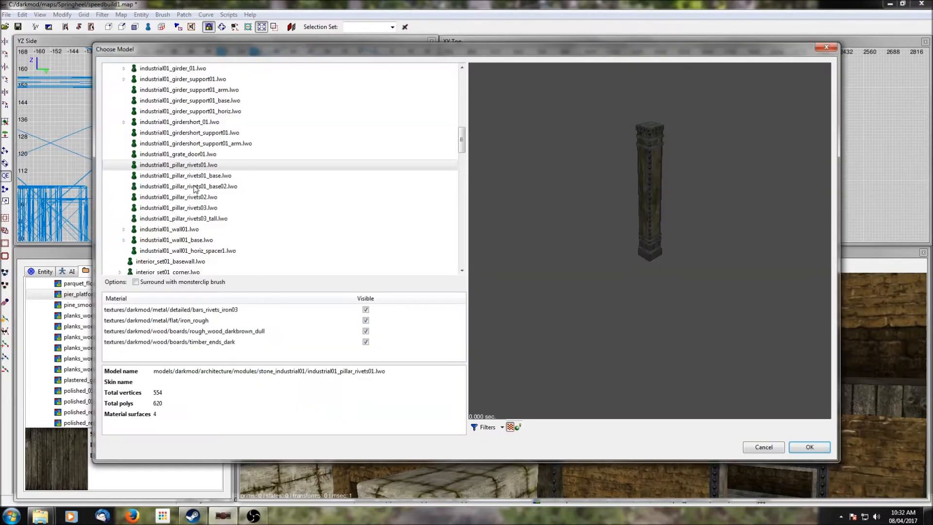
{"action": "scroll", "coordinate": [193, 187], "scroll_direction": "up", "scroll_amount": 10}
{"action": "left_click", "coordinate": [119, 218]}
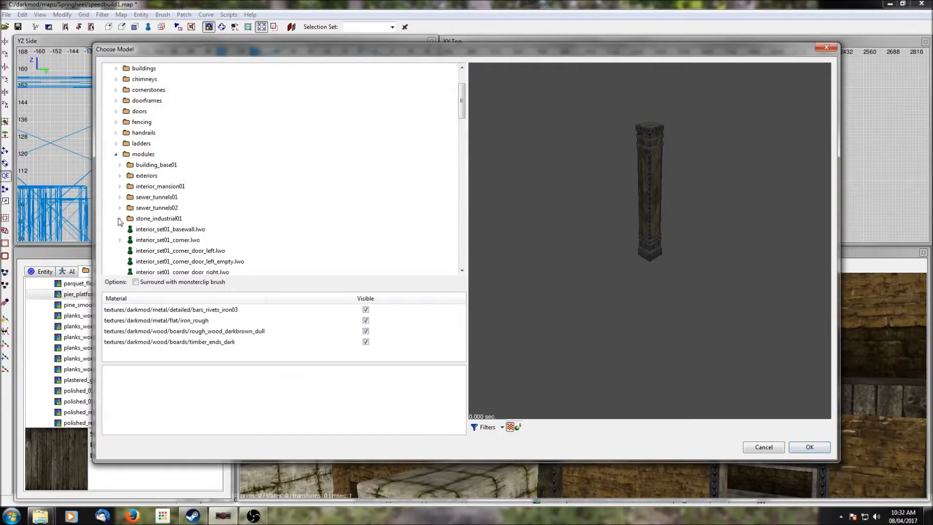
{"action": "left_click", "coordinate": [120, 176]}
{"action": "scroll", "coordinate": [185, 175], "scroll_direction": "down", "scroll_amount": 10}
{"action": "scroll", "coordinate": [185, 175], "scroll_direction": "down", "scroll_amount": 6}
{"action": "left_click", "coordinate": [171, 187]}
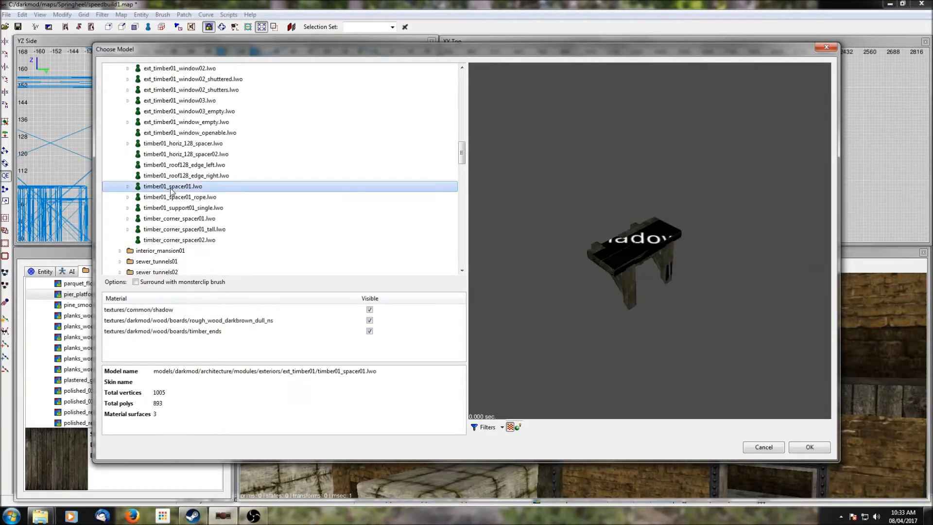
{"action": "left_click", "coordinate": [173, 197]}
{"action": "left_click", "coordinate": [178, 144]}
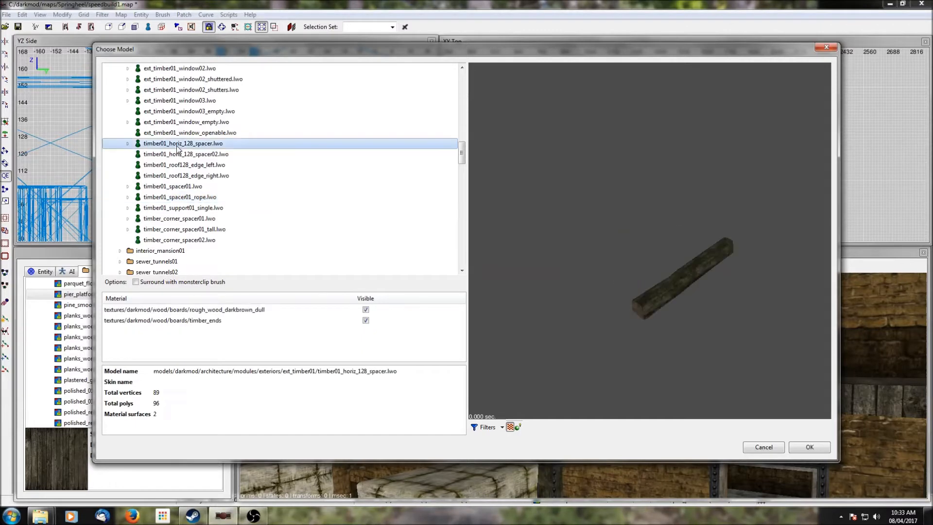
{"action": "left_click", "coordinate": [808, 447]}
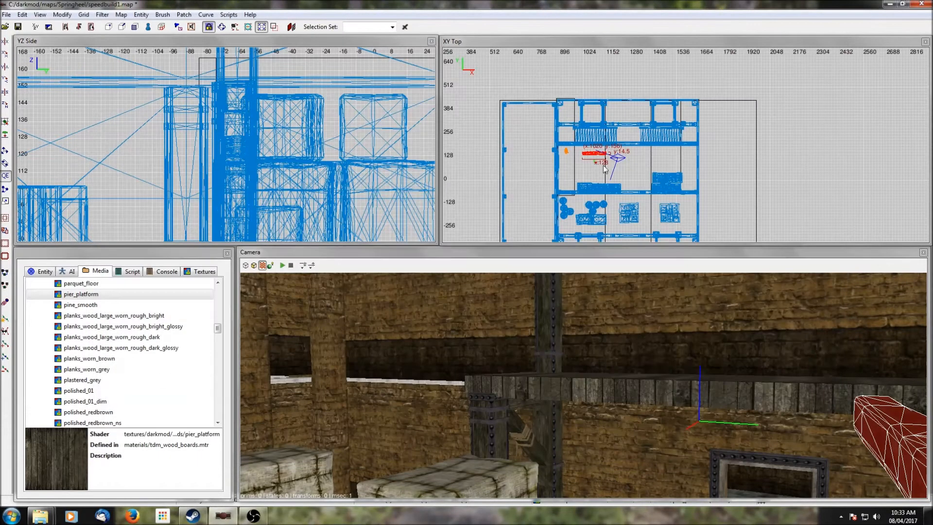
Step: Rotate the timber beam 90 degrees about Z, place it along the platform's hall-side edge, and deselect it
{"action": "scroll", "coordinate": [602, 165], "scroll_direction": "down", "scroll_amount": 1}
{"action": "left_click", "coordinate": [6, 105]}
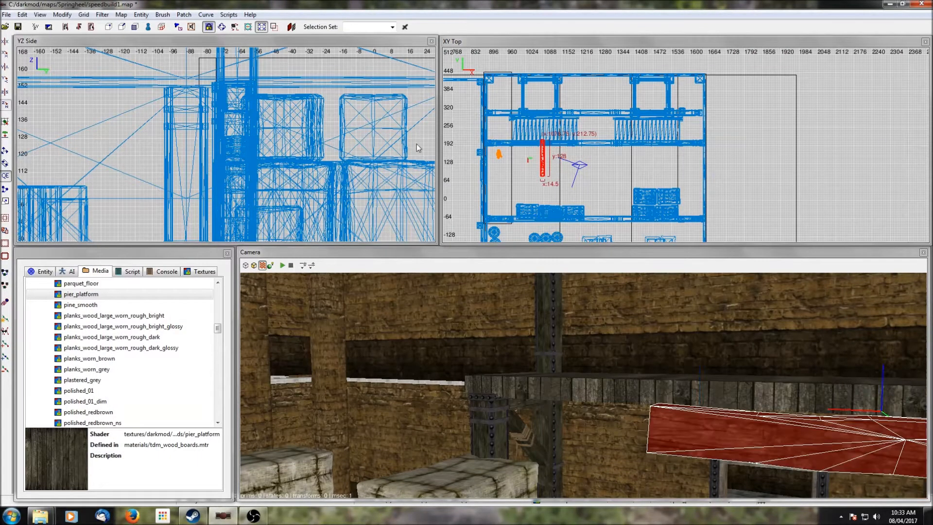
{"action": "left_click_drag", "start_coordinate": [543, 162], "coordinate": [509, 206]}
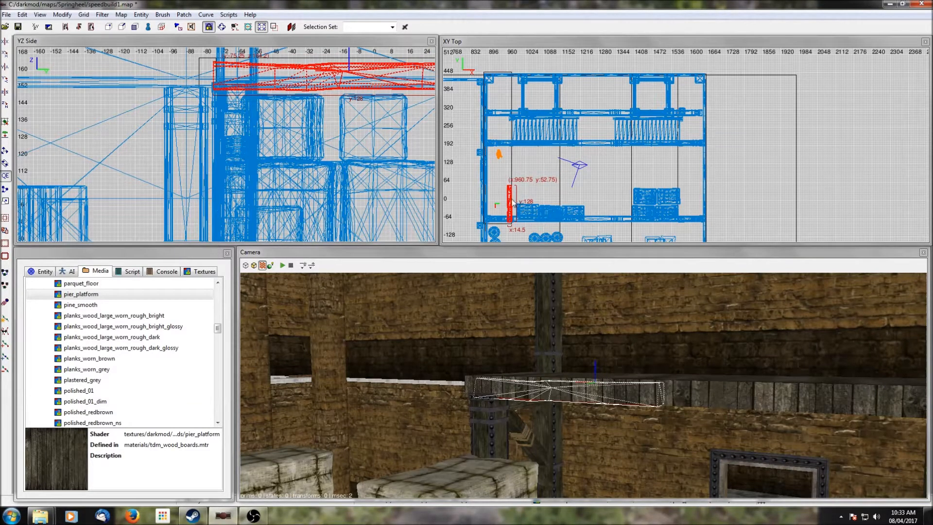
{"action": "left_click_drag", "start_coordinate": [513, 201], "coordinate": [515, 201]}
{"action": "right_click_drag", "start_coordinate": [296, 151], "coordinate": [249, 242]}
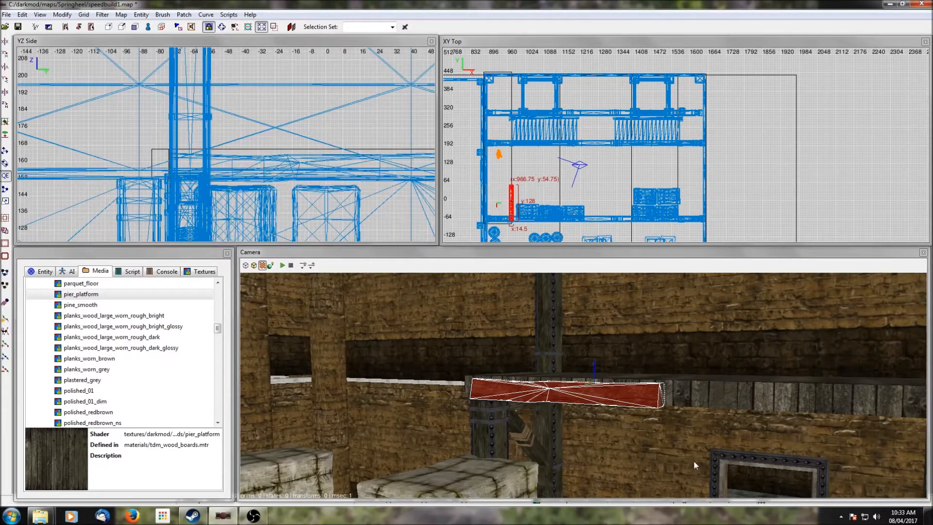
{"action": "key", "text": "Escape"}
Step: Lower the platform's top face to Z 162 and deselect the platform
{"action": "left_click", "coordinate": [701, 402], "text": "shift"}
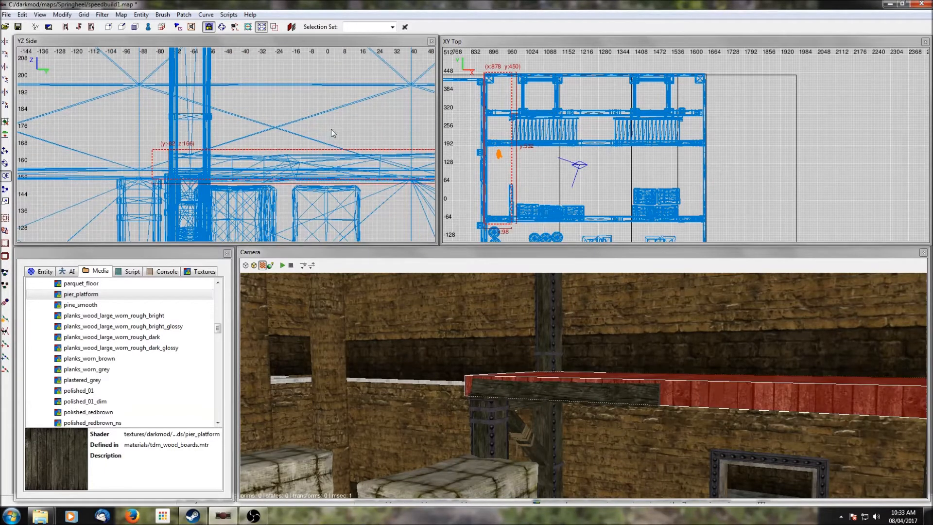
{"action": "left_click_drag", "start_coordinate": [331, 130], "coordinate": [331, 137]}
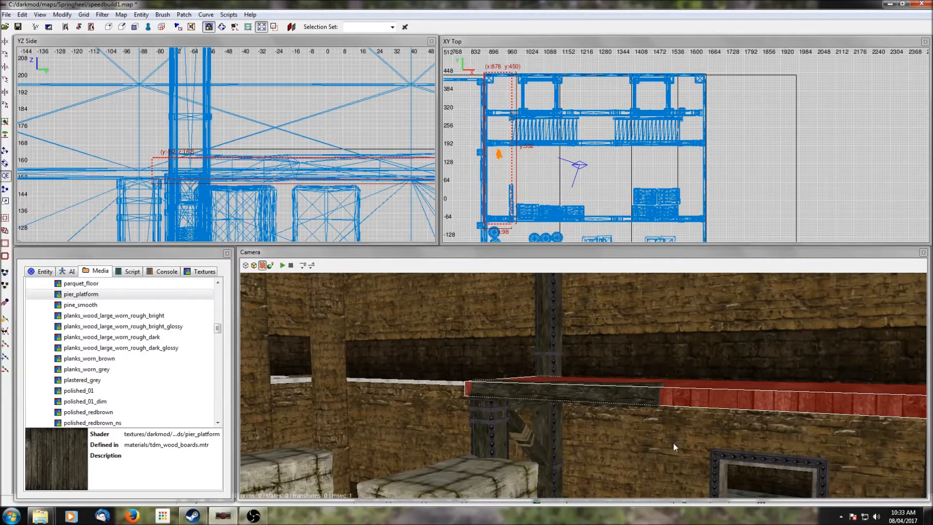
{"action": "key", "text": "Escape"}
Step: Shift the edge beam along X to 970.75 so it lines up with the platform's side, and deselect it
{"action": "left_click", "coordinate": [617, 391], "text": "shift"}
{"action": "right_click_drag", "start_coordinate": [576, 214], "coordinate": [697, 149]}
{"action": "scroll", "coordinate": [612, 140], "scroll_direction": "up", "scroll_amount": 6}
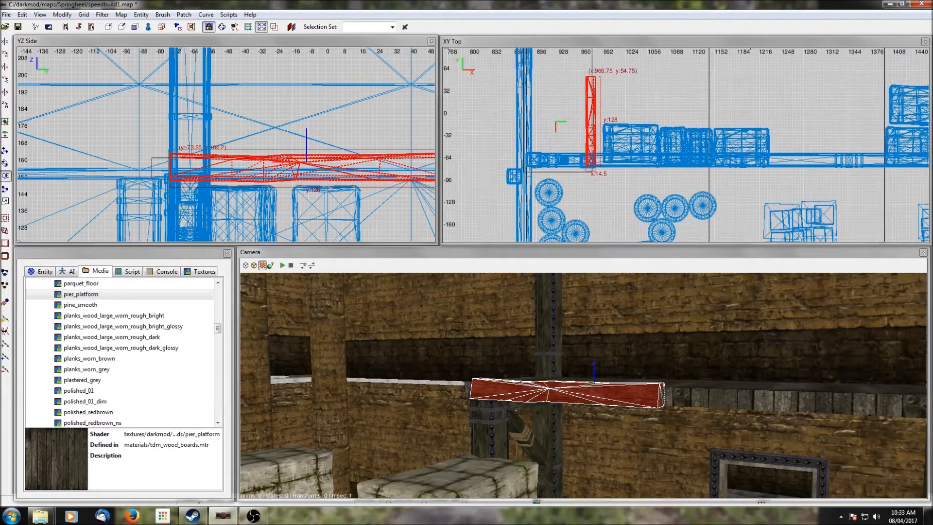
{"action": "left_click_drag", "start_coordinate": [520, 144], "coordinate": [527, 146]}
{"action": "key", "text": "Escape"}
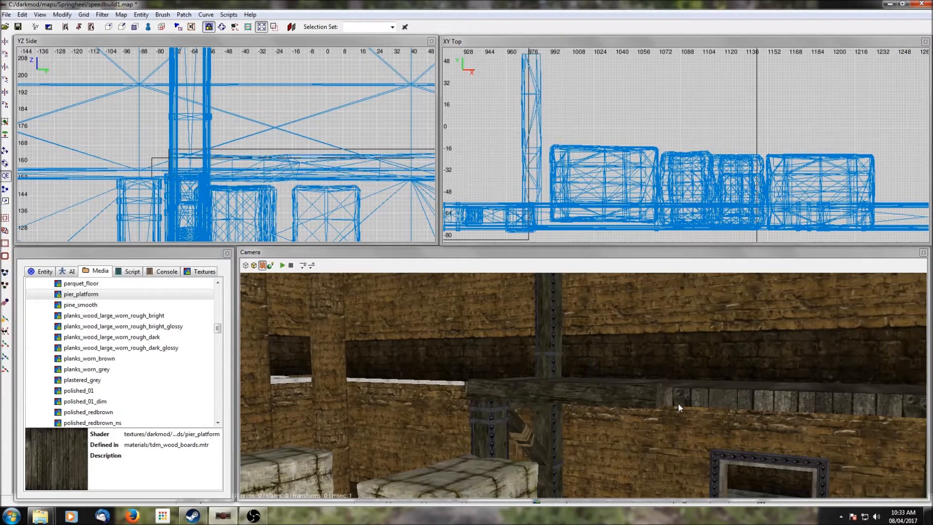
Step: Duplicate the edge beam, rotate the copy 90 degrees about Z, and place it across the platform's open end
{"action": "left_click", "coordinate": [646, 403], "text": "shift"}
{"action": "scroll", "coordinate": [686, 142], "scroll_direction": "down", "scroll_amount": 5}
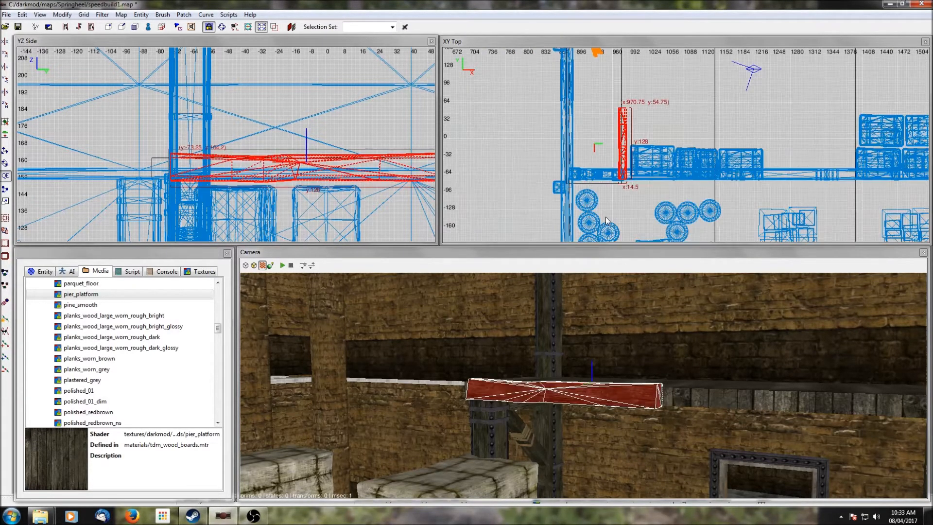
{"action": "left_click", "coordinate": [6, 108]}
{"action": "left_click_drag", "start_coordinate": [647, 145], "coordinate": [624, 177]}
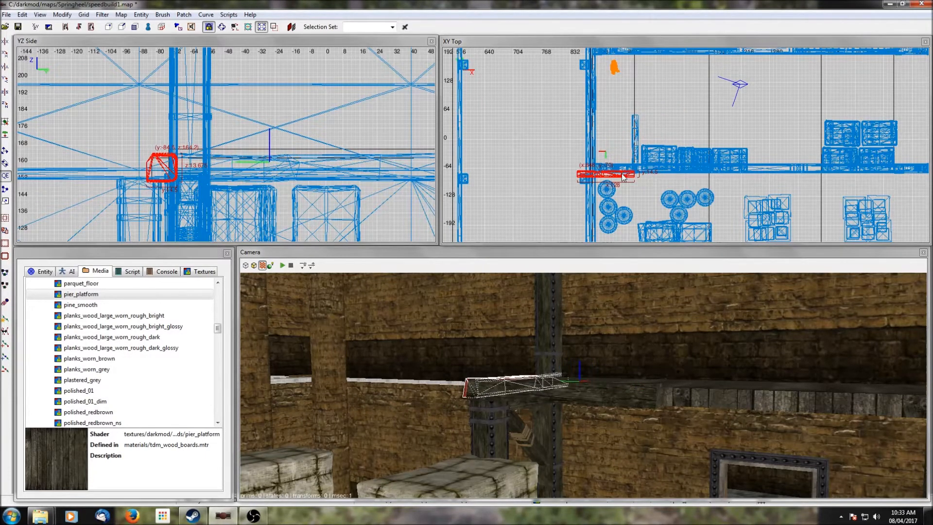
{"action": "scroll", "coordinate": [624, 177], "scroll_direction": "up", "scroll_amount": 5}
{"action": "left_click_drag", "start_coordinate": [571, 217], "coordinate": [583, 218]}
{"action": "key", "text": "Escape"}
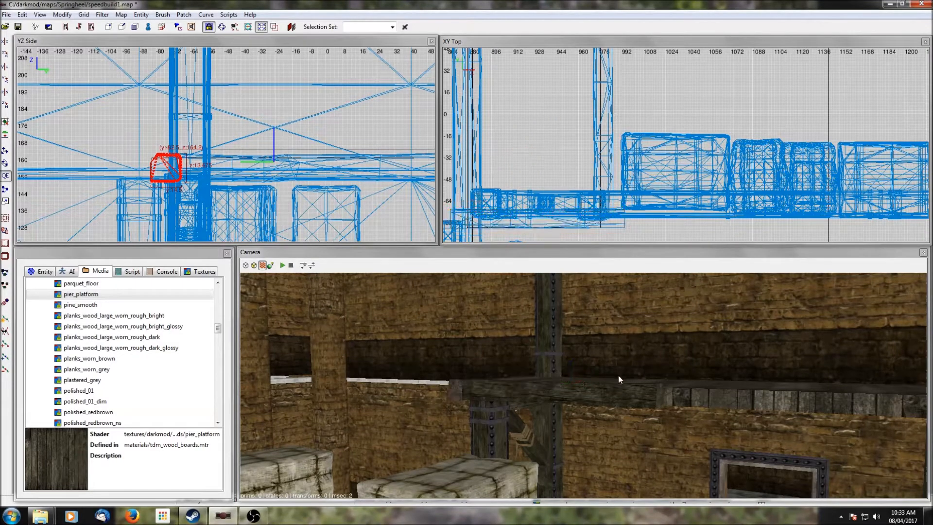
Step: Nudge the cross beam outward along Y against the platform's open end and deselect it
{"action": "right_click", "coordinate": [618, 376]}
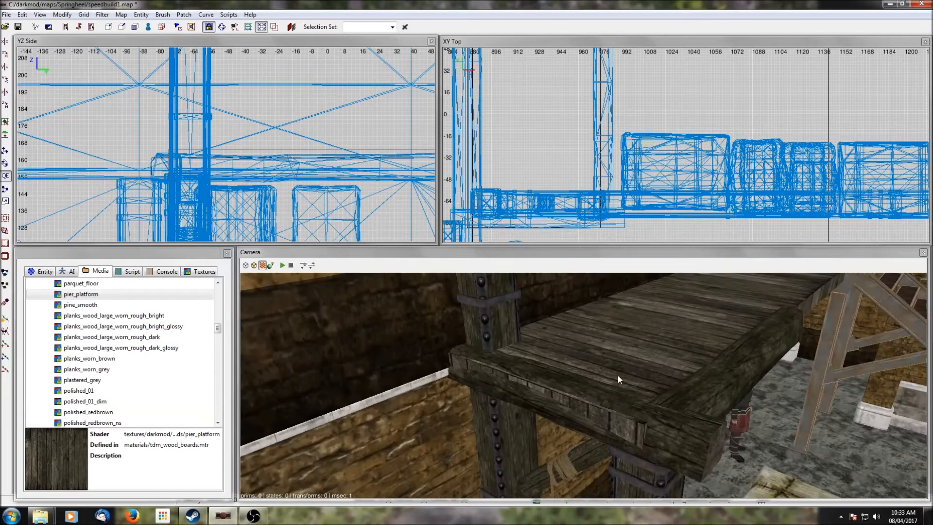
{"action": "left_click", "coordinate": [653, 421], "text": "shift"}
{"action": "left_click_drag", "start_coordinate": [579, 210], "coordinate": [579, 213]}
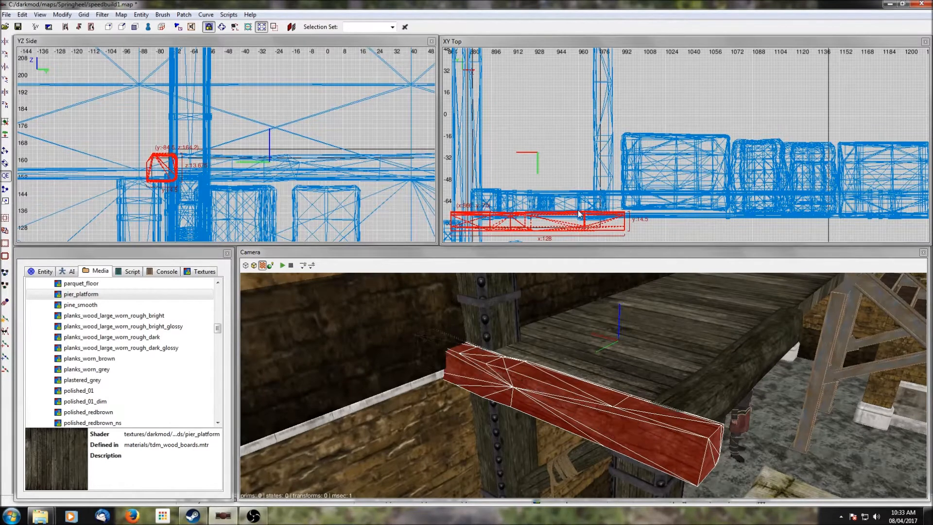
{"action": "key", "text": "Escape"}
Step: Duplicate the beam on the platform's long edge and move the copy along Y to 180.75
{"action": "left_click", "coordinate": [706, 382], "text": "shift"}
{"action": "scroll", "coordinate": [590, 155], "scroll_direction": "down", "scroll_amount": 3}
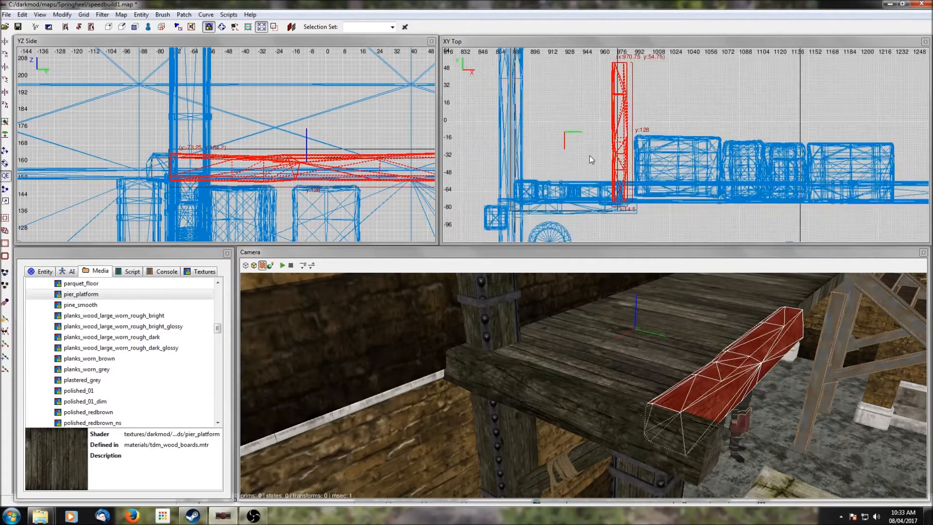
{"action": "right_click_drag", "start_coordinate": [602, 112], "coordinate": [586, 187]}
{"action": "left_click_drag", "start_coordinate": [635, 218], "coordinate": [631, 159]}
{"action": "scroll", "coordinate": [665, 132], "scroll_direction": "up", "scroll_amount": 1}
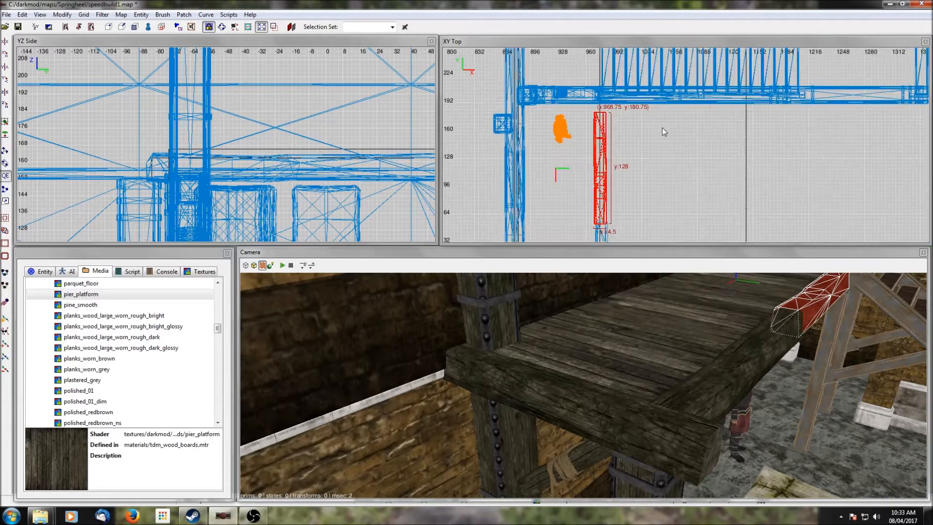
Step: Align the second edge beam end to end with the first one and flush along the platform's edge
{"action": "right_click", "coordinate": [803, 334]}
{"action": "right_click", "coordinate": [803, 335]}
{"action": "right_click", "coordinate": [803, 334]}
{"action": "right_click", "coordinate": [803, 334]}
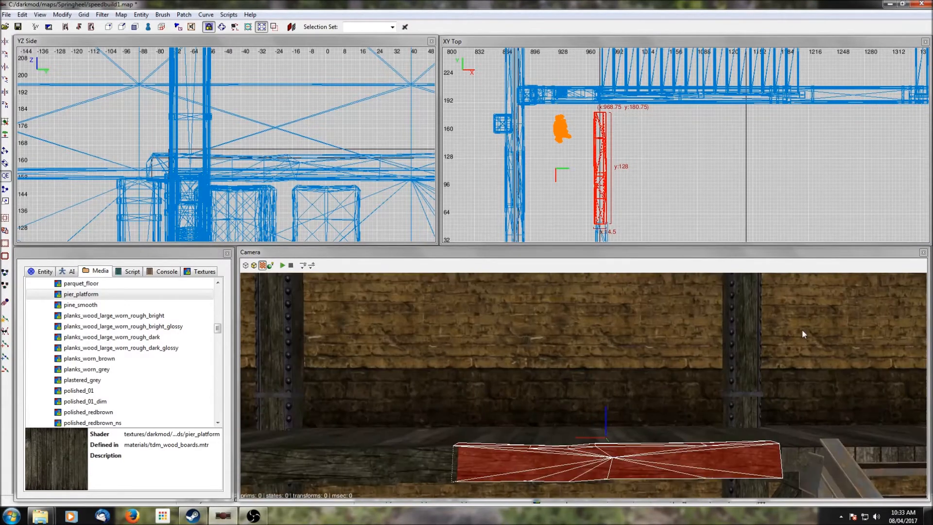
{"action": "right_click", "coordinate": [804, 334]}
{"action": "right_click_drag", "start_coordinate": [597, 187], "coordinate": [621, 140]}
{"action": "scroll", "coordinate": [602, 178], "scroll_direction": "up", "scroll_amount": 3}
{"action": "left_click_drag", "start_coordinate": [570, 181], "coordinate": [574, 178]}
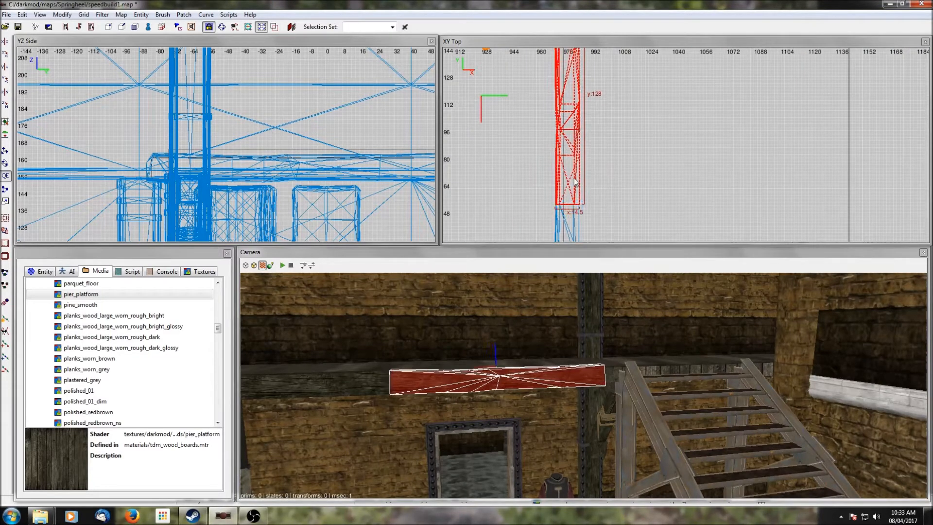
Step: Duplicate the second edge beam and align the copy as a third beam at the top of the staircase
{"action": "scroll", "coordinate": [618, 115], "scroll_direction": "down", "scroll_amount": 3}
{"action": "right_click_drag", "start_coordinate": [618, 115], "coordinate": [598, 173]}
{"action": "left_click_drag", "start_coordinate": [607, 225], "coordinate": [612, 118]}
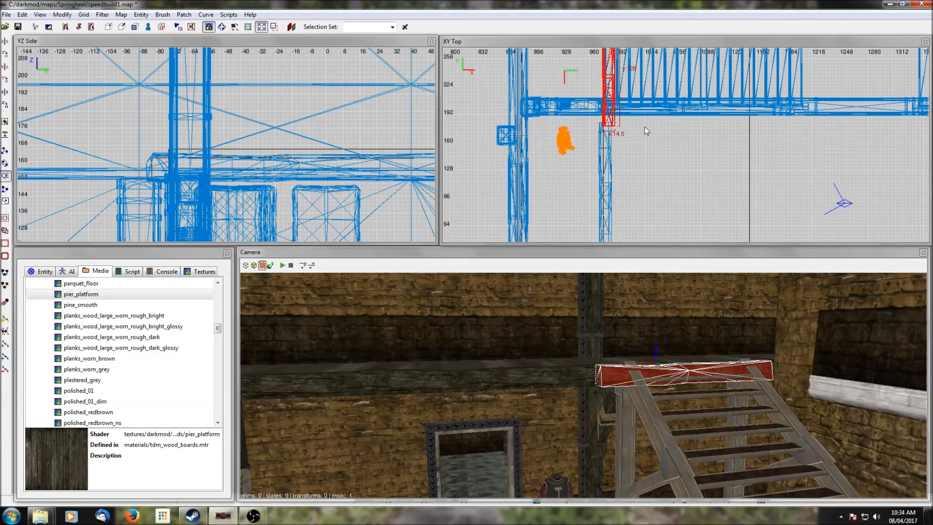
{"action": "right_click_drag", "start_coordinate": [656, 127], "coordinate": [637, 175]}
{"action": "scroll", "coordinate": [656, 128], "scroll_direction": "up", "scroll_amount": 2}
{"action": "left_click_drag", "start_coordinate": [538, 168], "coordinate": [529, 161]}
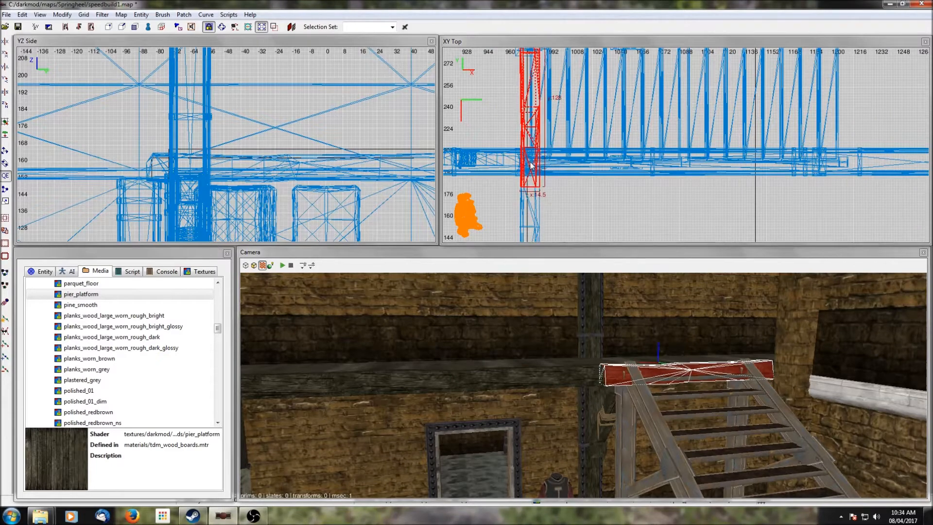
Step: Duplicate the staircase beam and place the copy as the fourth edge beam, reaching the end wall at Y 440.75
{"action": "right_click_drag", "start_coordinate": [562, 150], "coordinate": [640, 242]}
{"action": "scroll", "coordinate": [640, 113], "scroll_direction": "down", "scroll_amount": 3}
{"action": "right_click_drag", "start_coordinate": [641, 113], "coordinate": [631, 133]}
{"action": "left_click_drag", "start_coordinate": [634, 161], "coordinate": [634, 87]}
{"action": "scroll", "coordinate": [669, 120], "scroll_direction": "up", "scroll_amount": 2}
{"action": "scroll", "coordinate": [668, 120], "scroll_direction": "up", "scroll_amount": 2}
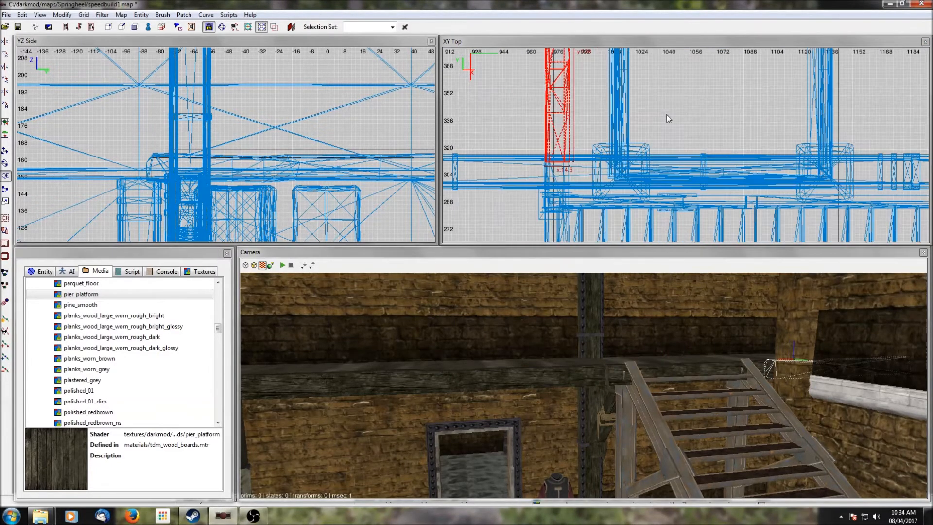
{"action": "left_click", "coordinate": [705, 370], "text": "shift"}
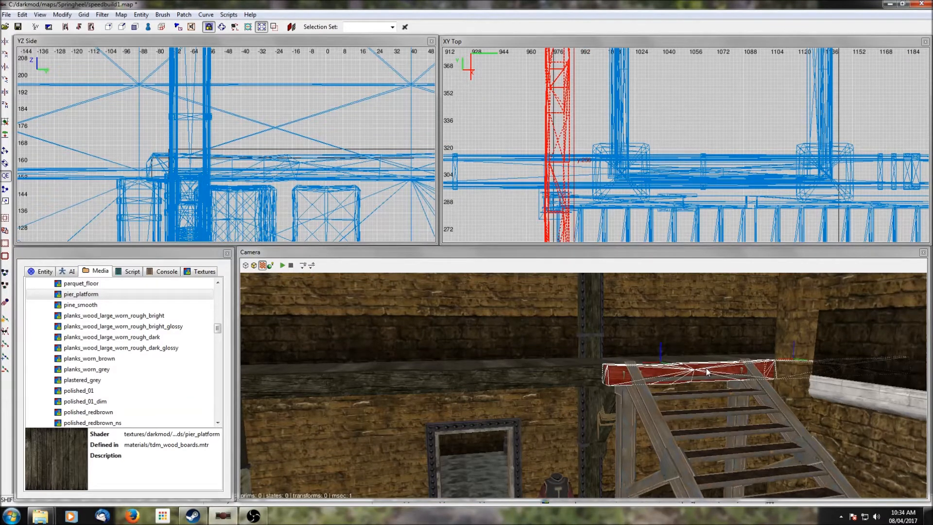
{"action": "key", "text": "ctrl+z"}
{"action": "key", "text": "ctrl+y"}
{"action": "key", "text": "ctrl+z"}
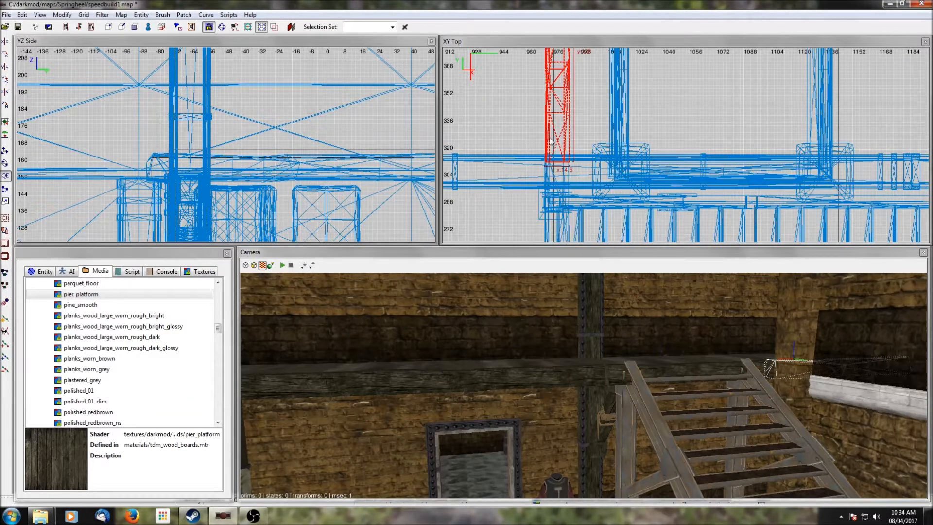
{"action": "left_click_drag", "start_coordinate": [557, 136], "coordinate": [557, 140]}
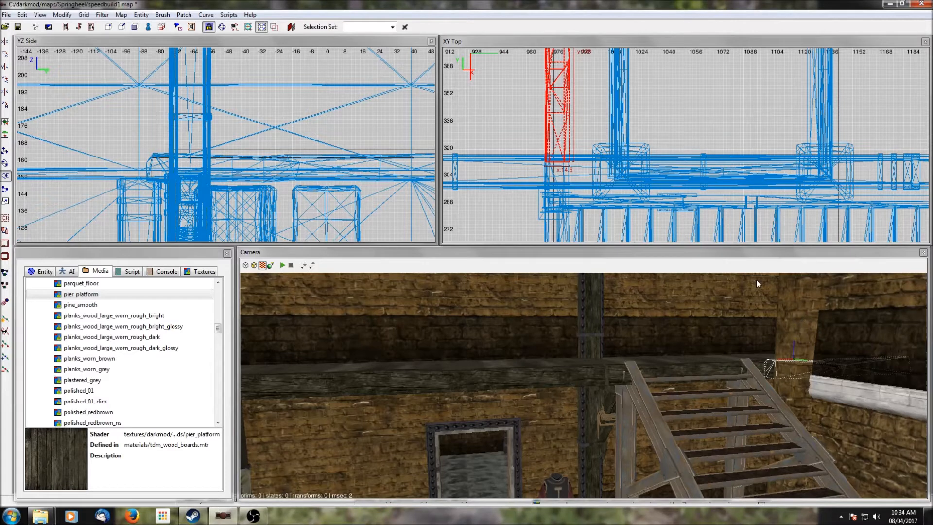
Step: Select all four edge beams, duplicate them, move the copies along X to the opposite platform's hall-side edge, and deselect them
{"action": "scroll", "coordinate": [691, 118], "scroll_direction": "down", "scroll_amount": 4}
{"action": "left_click_drag", "start_coordinate": [680, 370], "coordinate": [533, 380], "text": "shift"}
{"action": "left_click", "coordinate": [360, 381], "text": "shift"}
{"action": "scroll", "coordinate": [637, 190], "scroll_direction": "down", "scroll_amount": 4}
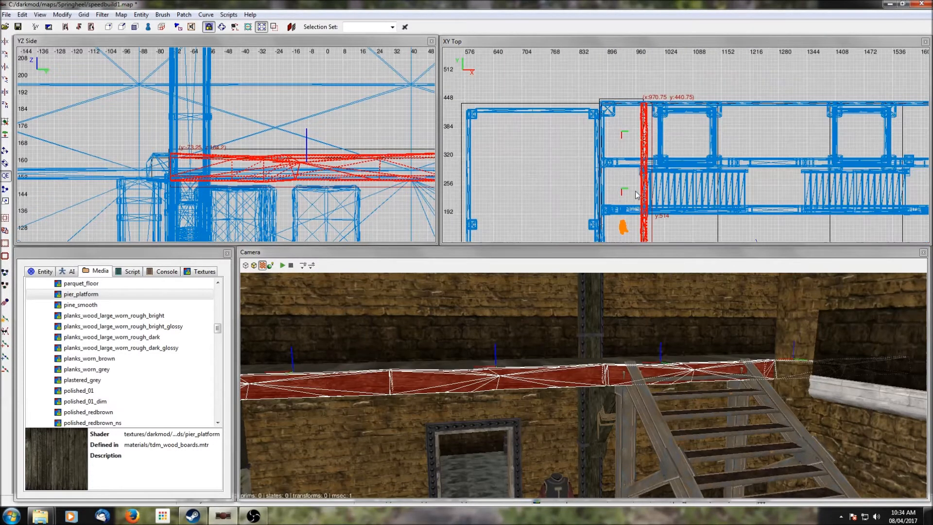
{"action": "right_click_drag", "start_coordinate": [677, 205], "coordinate": [618, 132]}
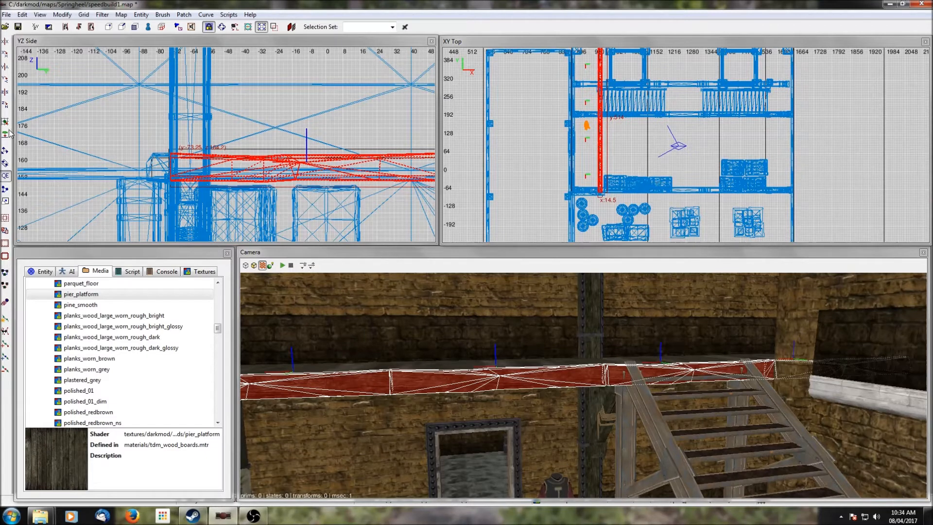
{"action": "left_click", "coordinate": [5, 150]}
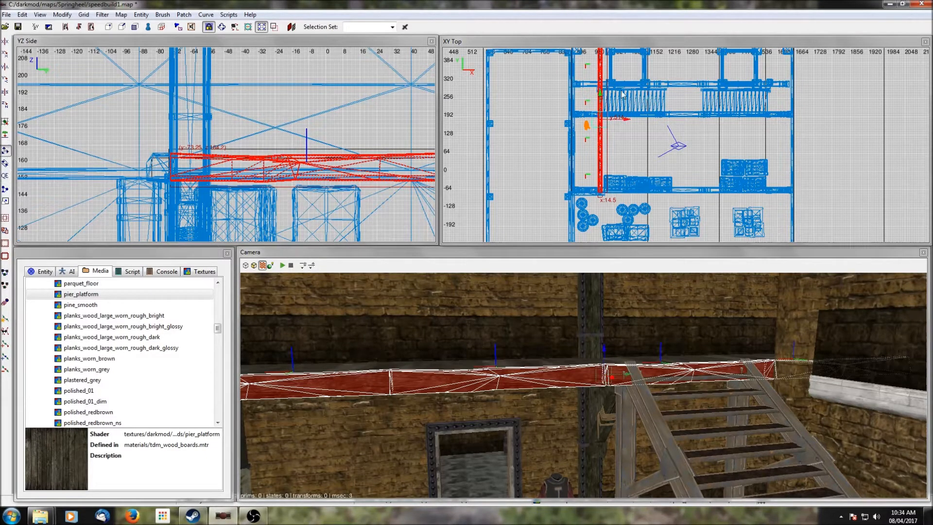
{"action": "left_click_drag", "start_coordinate": [627, 120], "coordinate": [792, 123]}
{"action": "key", "text": "Right"}
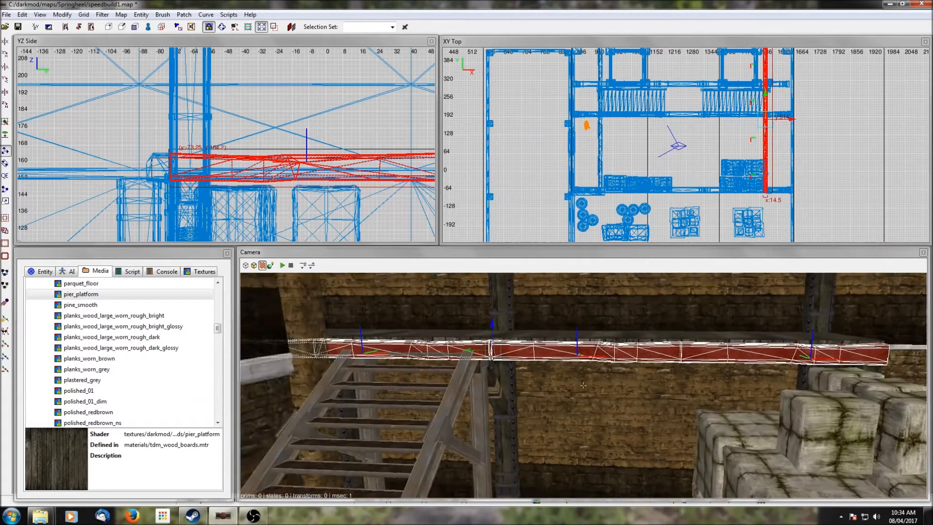
{"action": "key", "text": "Escape"}
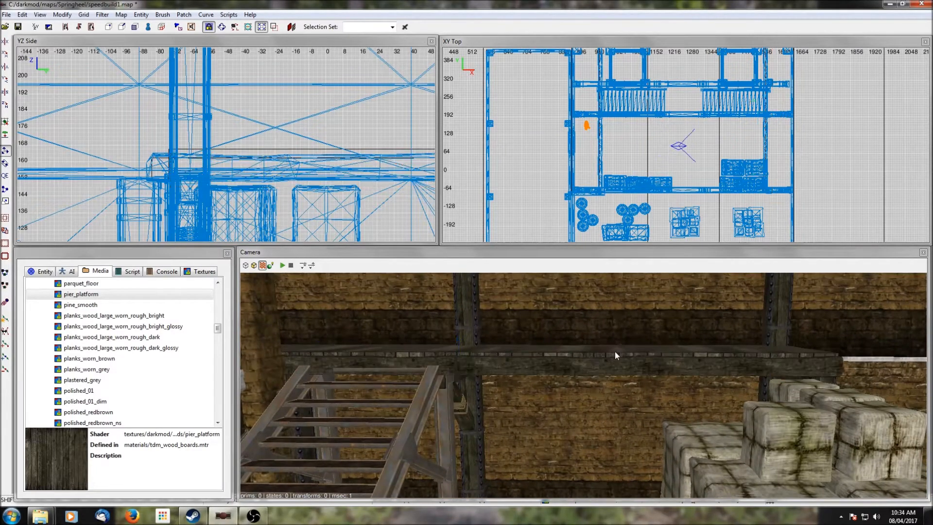
Step: Lower the opposite platform's top face to Z 162 and deselect it
{"action": "left_click", "coordinate": [614, 351], "text": "shift"}
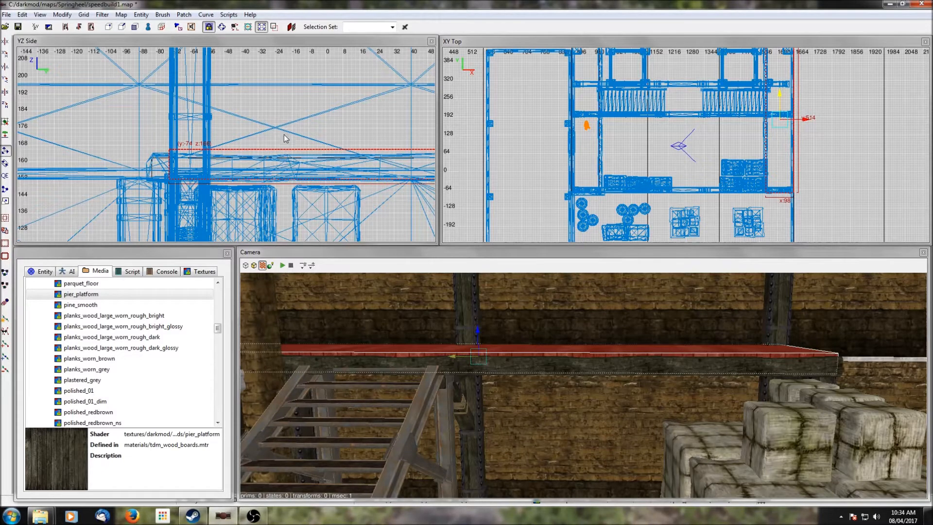
{"action": "left_click", "coordinate": [5, 174]}
{"action": "left_click_drag", "start_coordinate": [325, 109], "coordinate": [325, 122]}
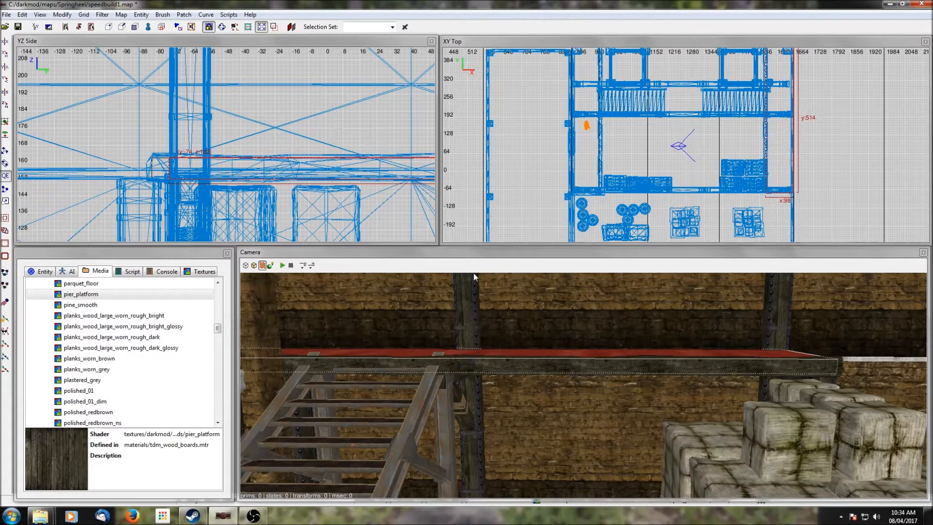
{"action": "key", "text": "Escape"}
Step: Duplicate the cross beam from the first platform's open end and move the copy to the opposite platform's open end
{"action": "right_click", "coordinate": [654, 383]}
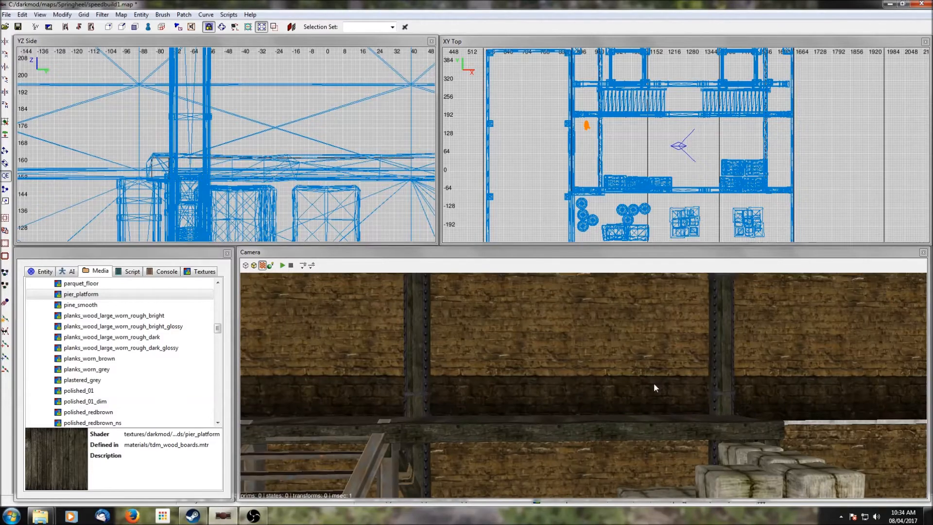
{"action": "right_click", "coordinate": [770, 416]}
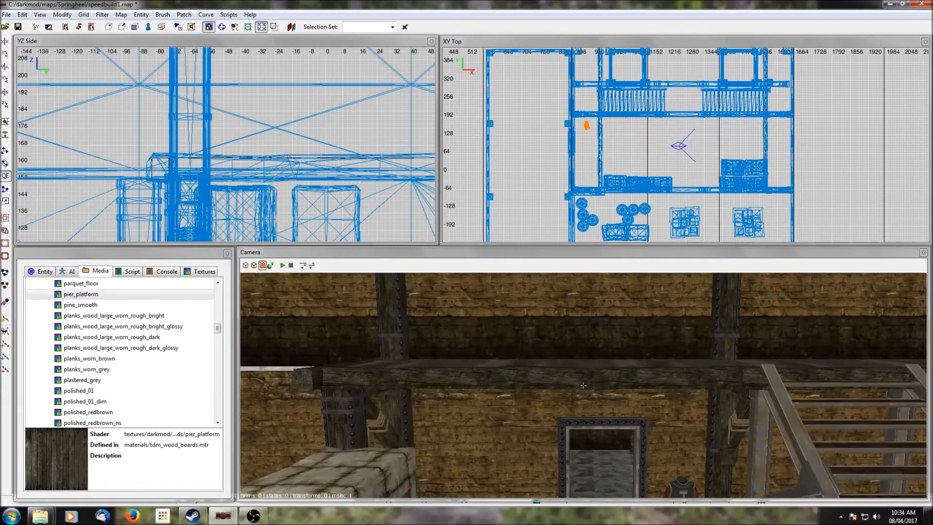
{"action": "left_click", "coordinate": [296, 375], "text": "shift"}
{"action": "scroll", "coordinate": [656, 152], "scroll_direction": "down", "scroll_amount": 3}
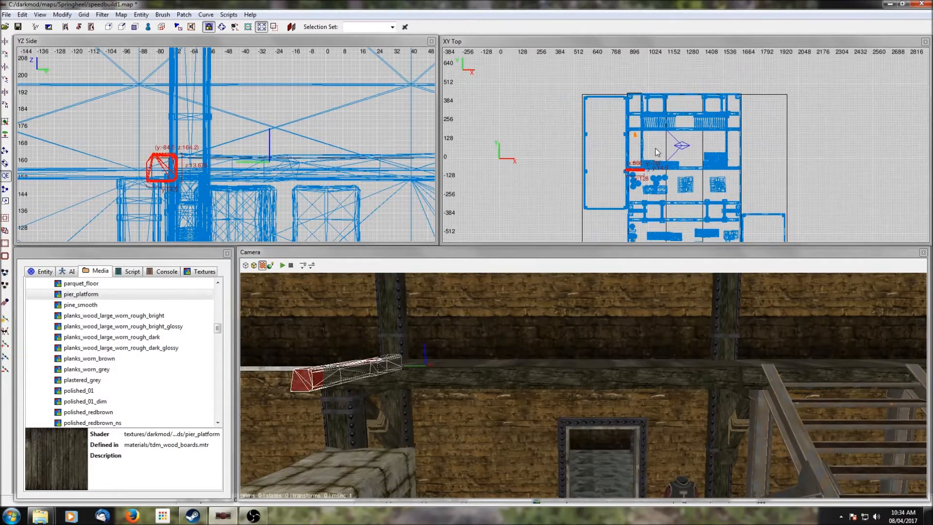
{"action": "left_click_drag", "start_coordinate": [632, 171], "coordinate": [728, 172]}
Step: Isolate the opposite platform and its end cross beam, shift the beam slightly along X toward the outer wall, deselect it and unhide everything
{"action": "right_click", "coordinate": [770, 393]}
{"action": "right_click", "coordinate": [771, 381]}
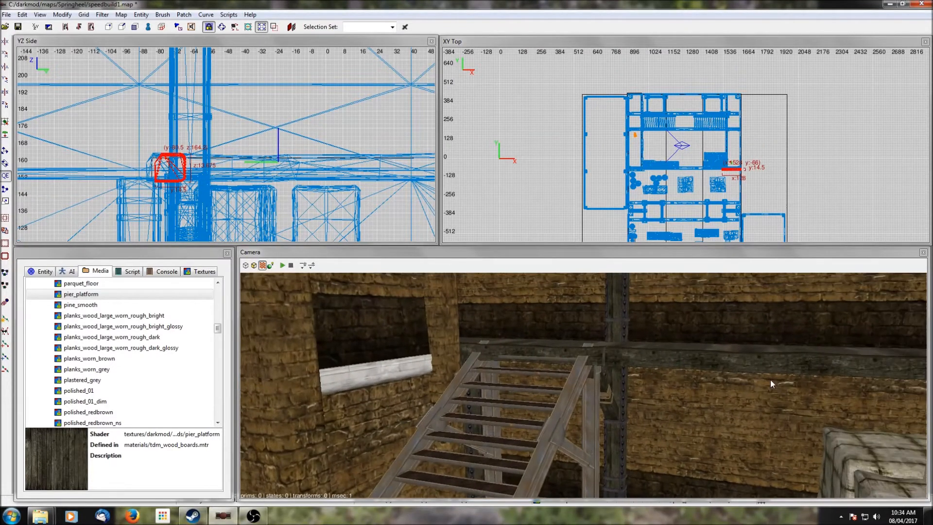
{"action": "key", "text": "ctrl+shift+h"}
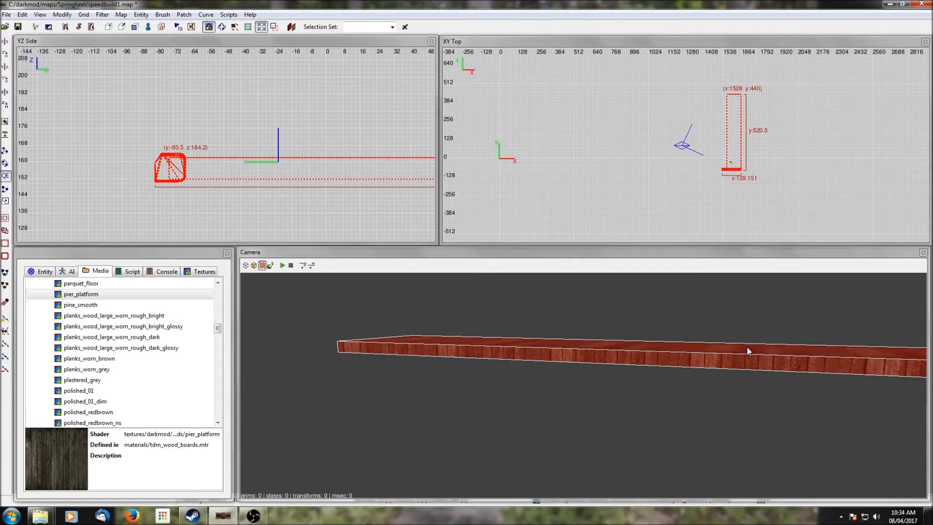
{"action": "scroll", "coordinate": [780, 218], "scroll_direction": "up", "scroll_amount": 7}
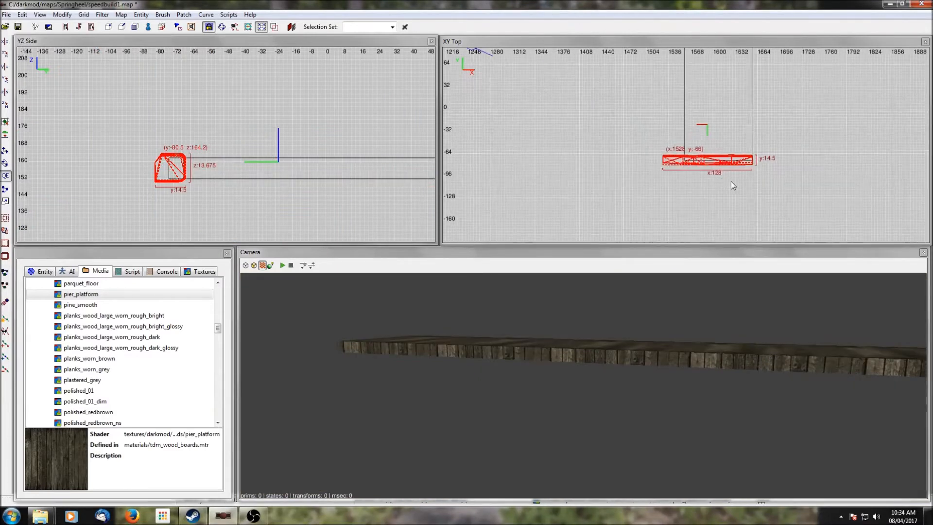
{"action": "left_click_drag", "start_coordinate": [719, 158], "coordinate": [723, 159]}
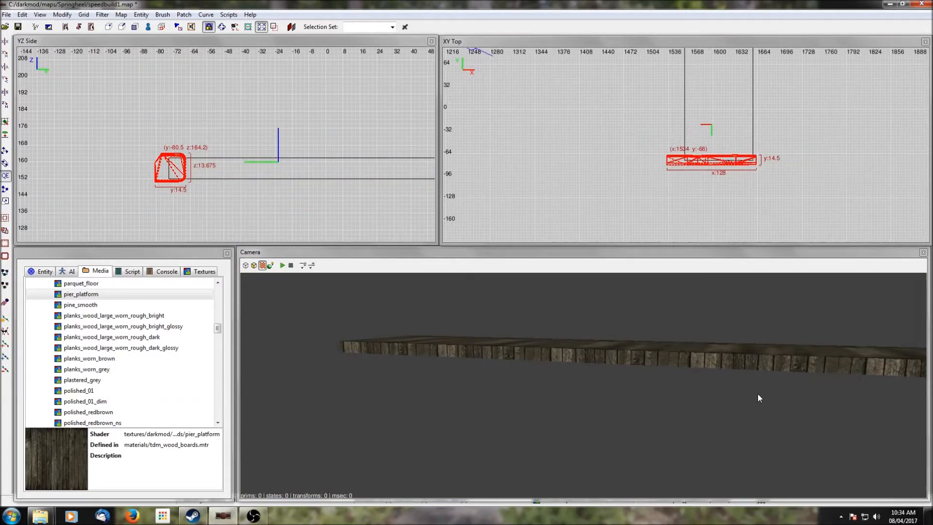
{"action": "key", "text": "Escape"}
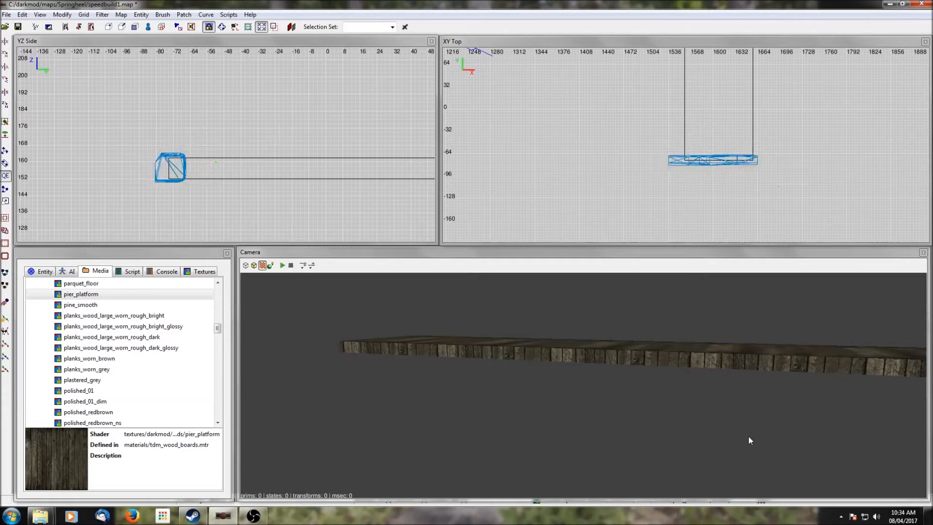
{"action": "key", "text": "shift+h"}
Step: Raise the opposite platform's end cross beam about 2 units so its top reaches about Z 166, and deselect it
{"action": "right_click", "coordinate": [748, 436]}
{"action": "right_click", "coordinate": [749, 436]}
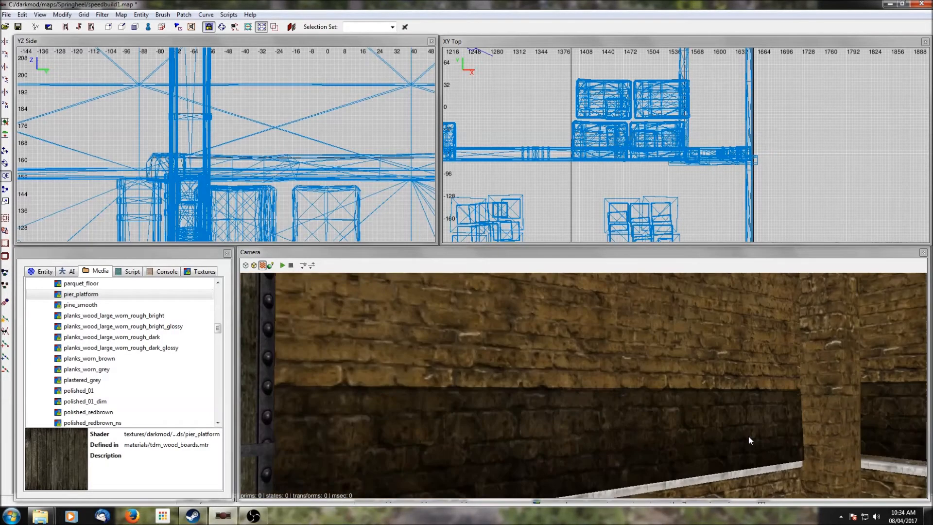
{"action": "scroll", "coordinate": [748, 439], "scroll_direction": "down", "scroll_amount": 5}
{"action": "scroll", "coordinate": [749, 441], "scroll_direction": "down", "scroll_amount": 3}
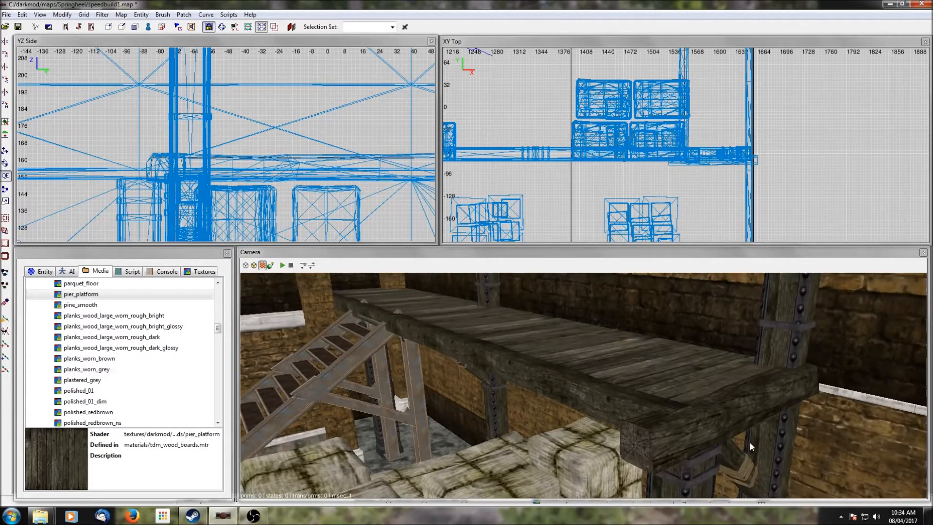
{"action": "left_click", "coordinate": [708, 430], "text": "shift"}
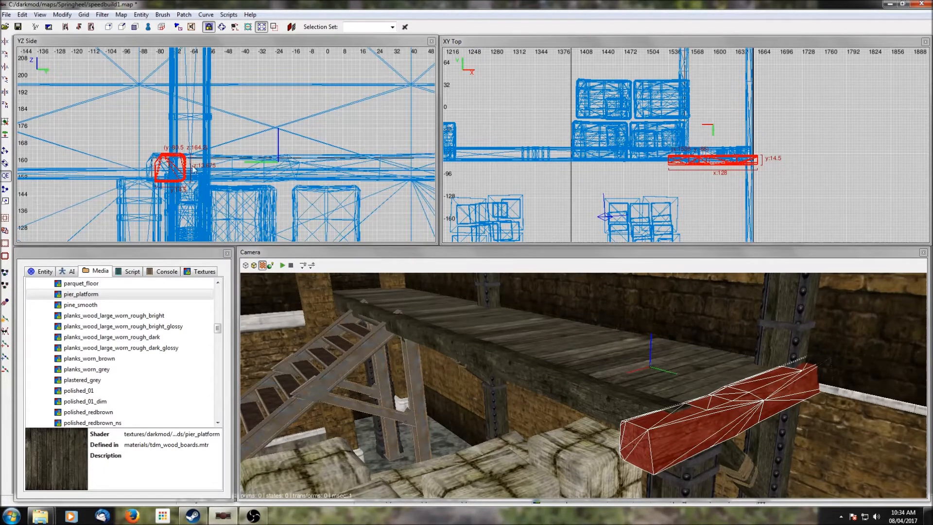
{"action": "left_click_drag", "start_coordinate": [183, 171], "coordinate": [183, 168]}
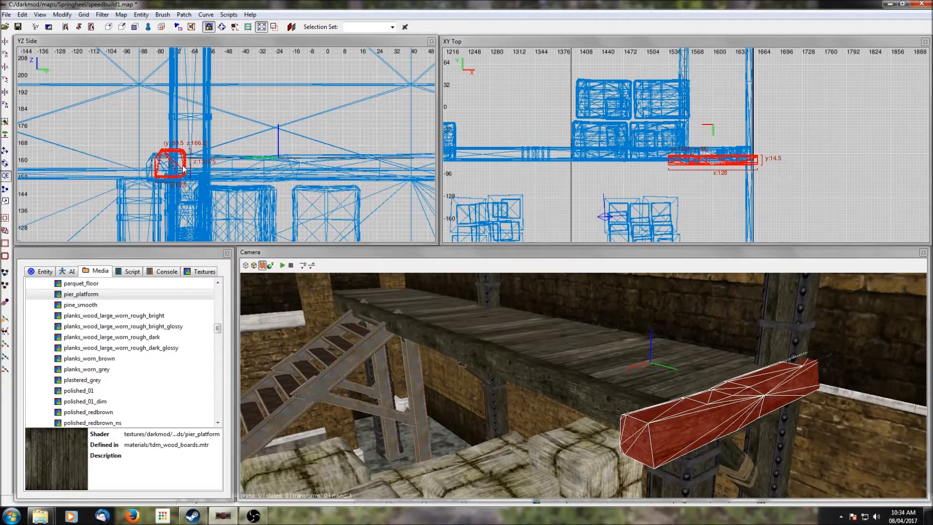
{"action": "key", "text": "Escape"}
Step: Select the staircase at the opposite platform together with its monster clip brushes and shift it slightly along X away from the platform
{"action": "right_click", "coordinate": [568, 367]}
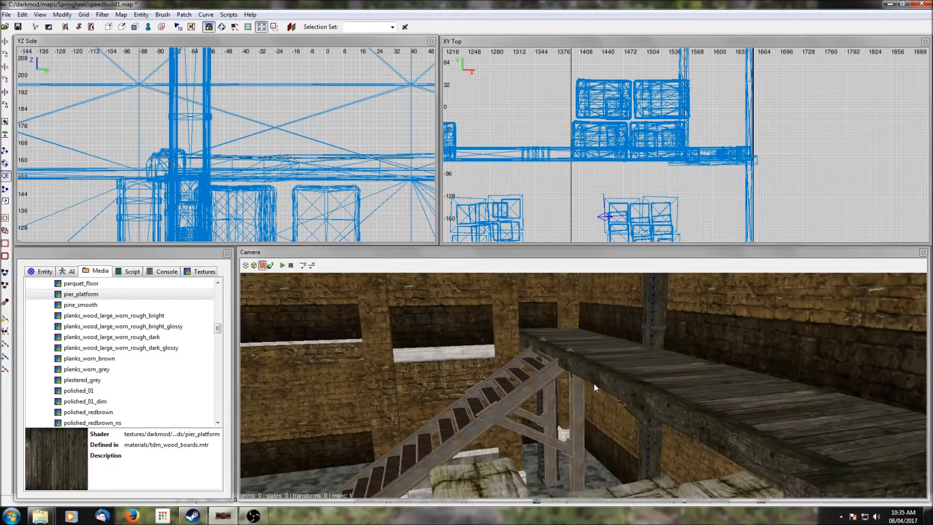
{"action": "key", "text": "Up"}
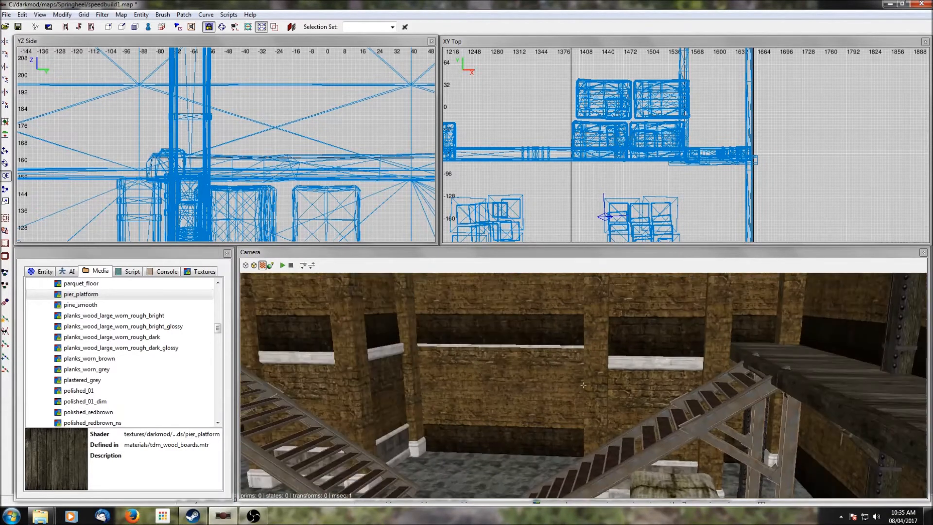
{"action": "key", "text": "Down"}
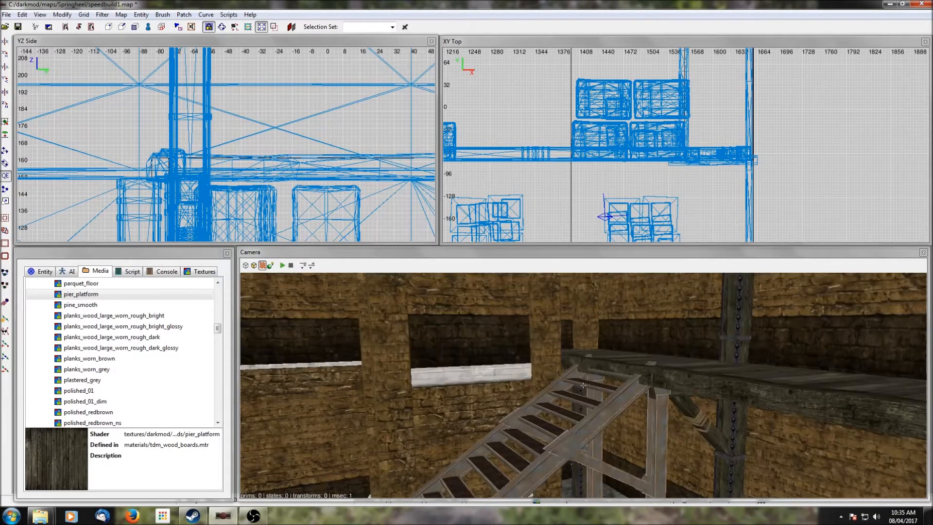
{"action": "left_click", "coordinate": [620, 334], "text": "shift"}
{"action": "left_click", "coordinate": [620, 334], "text": "shift"}
{"action": "left_click", "coordinate": [619, 334], "text": "shift"}
{"action": "scroll", "coordinate": [639, 164], "scroll_direction": "down", "scroll_amount": 3}
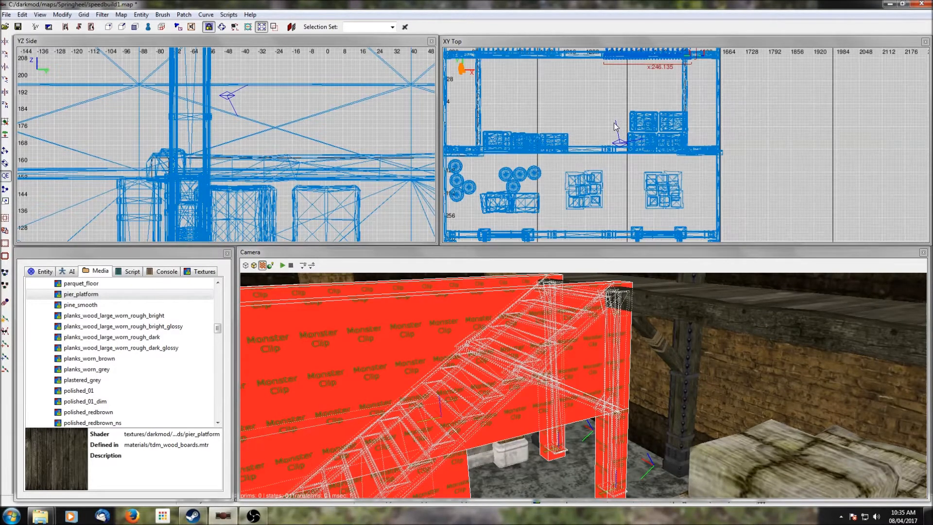
{"action": "right_click_drag", "start_coordinate": [637, 104], "coordinate": [632, 225]}
{"action": "scroll", "coordinate": [674, 161], "scroll_direction": "up", "scroll_amount": 1}
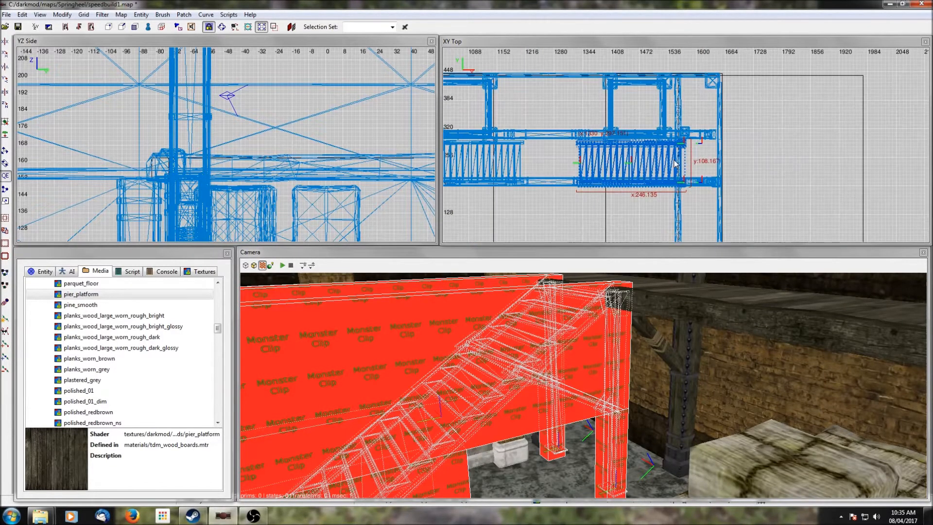
{"action": "left_click_drag", "start_coordinate": [674, 160], "coordinate": [673, 160]}
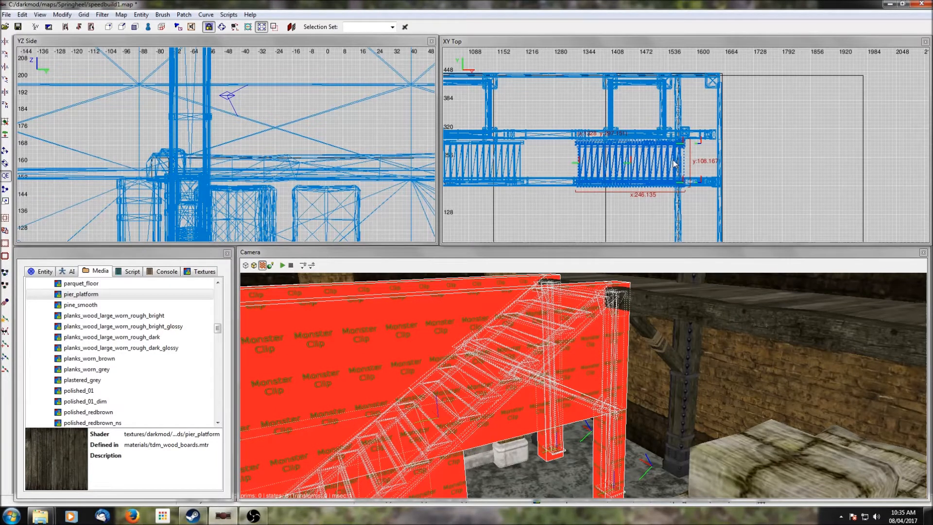
Step: Nudge the eastern staircase group slightly along negative X until its top lines up with the raised platform, and deselect it
{"action": "left_click_drag", "start_coordinate": [675, 163], "coordinate": [674, 163]}
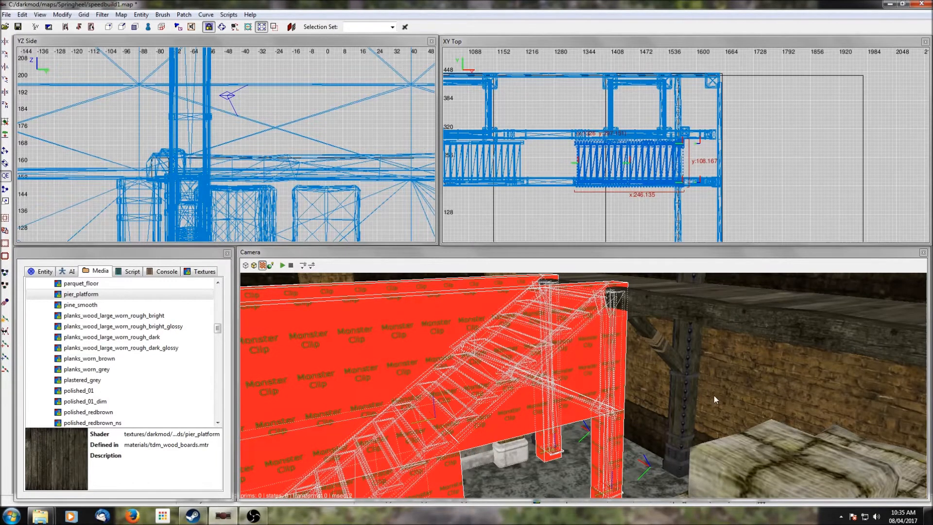
{"action": "key", "text": "Escape"}
{"action": "right_click_drag", "start_coordinate": [714, 399], "coordinate": [694, 415]}
{"action": "left_click", "coordinate": [654, 386], "text": "shift"}
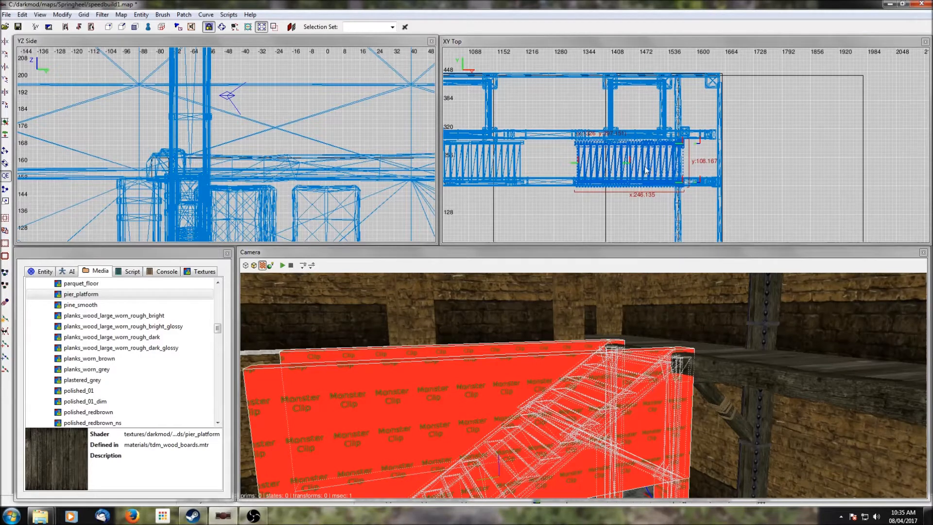
{"action": "left_click_drag", "start_coordinate": [667, 161], "coordinate": [666, 162]}
{"action": "key", "text": "Escape"}
{"action": "left_click", "coordinate": [645, 377], "text": "shift"}
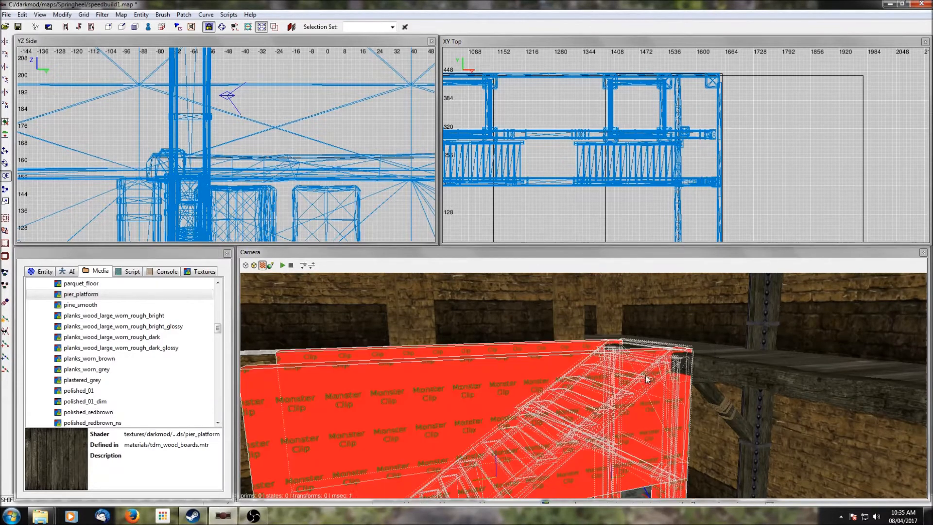
{"action": "key", "text": "Escape"}
{"action": "left_click", "coordinate": [669, 425], "text": "shift"}
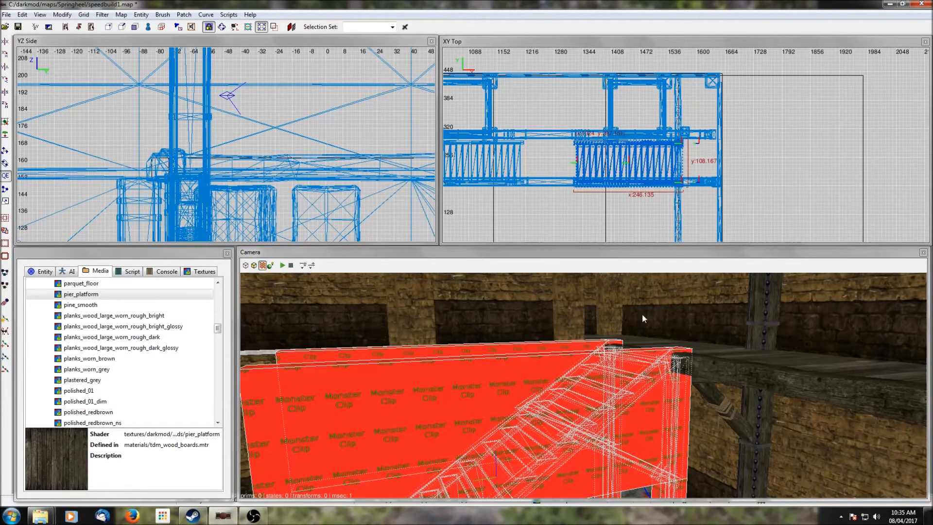
{"action": "key", "text": "Escape"}
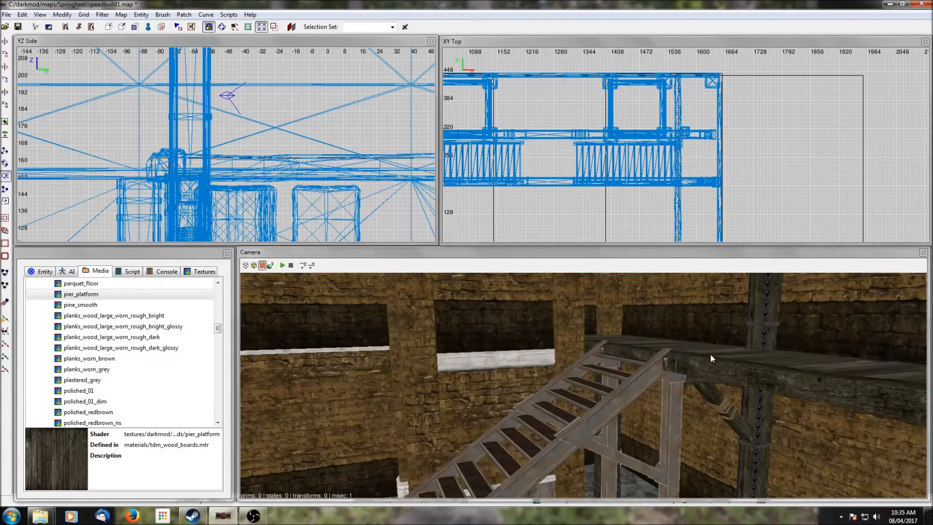
Step: Examine both staircases from several angles, checking how their tops meet the platforms and how their legs meet the floor
{"action": "right_click", "coordinate": [710, 354]}
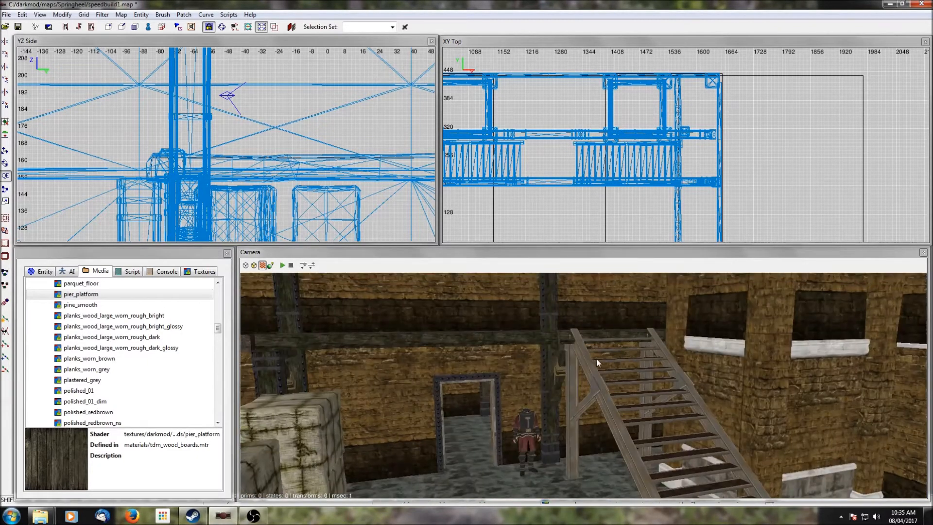
{"action": "right_click", "coordinate": [634, 358]}
{"action": "right_click", "coordinate": [638, 361]}
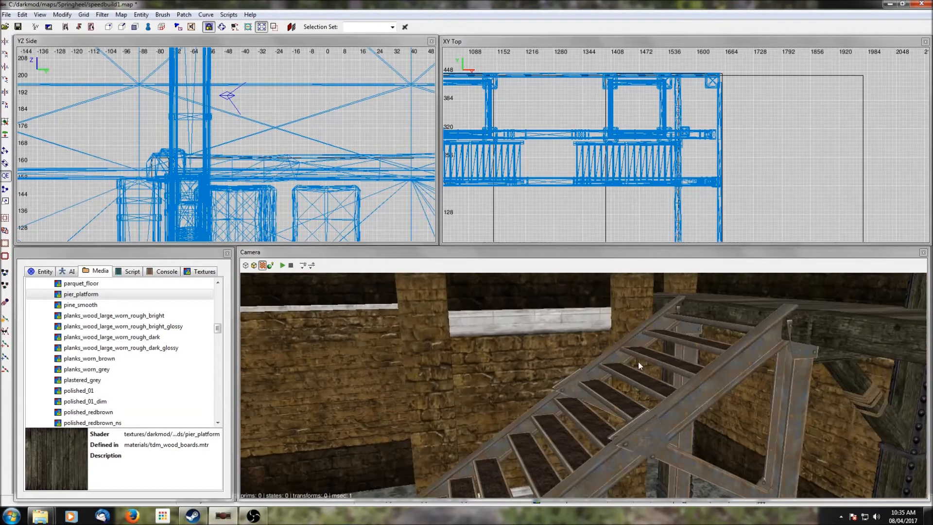
{"action": "scroll", "coordinate": [639, 361], "scroll_direction": "down", "scroll_amount": 2}
{"action": "right_click", "coordinate": [638, 361]}
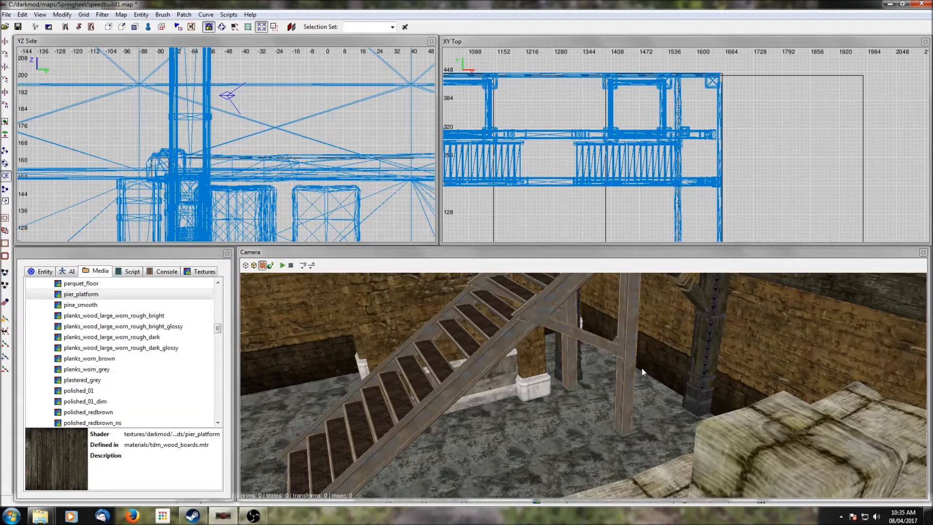
{"action": "right_click", "coordinate": [641, 367]}
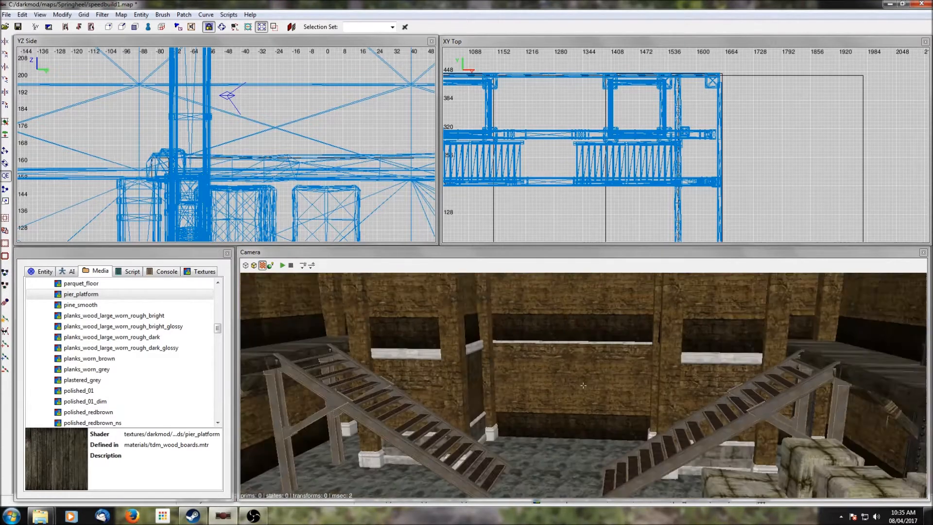
{"action": "scroll", "coordinate": [583, 386], "scroll_direction": "down", "scroll_amount": 1}
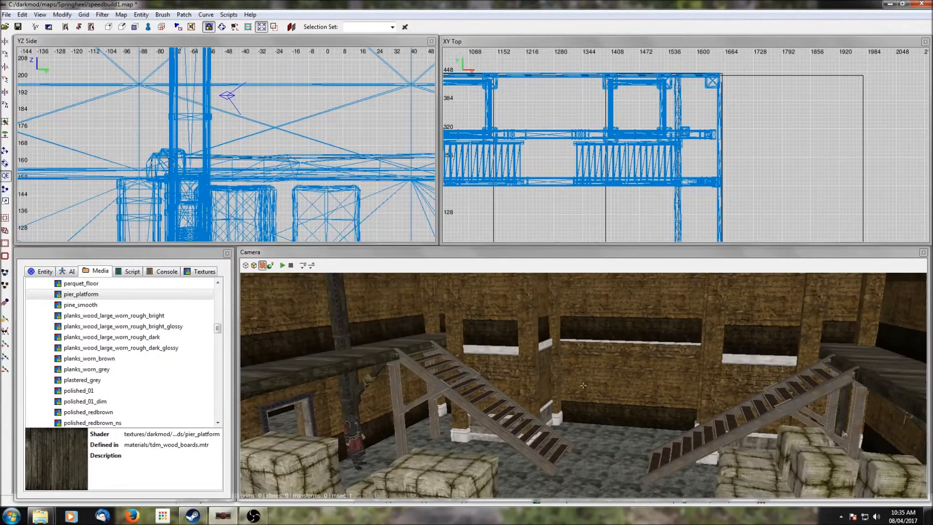
{"action": "right_click", "coordinate": [592, 370]}
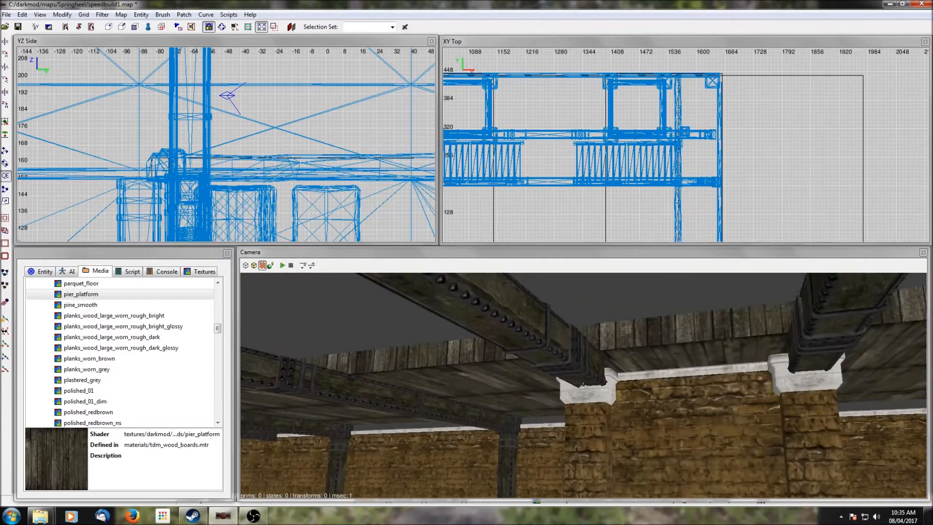
Step: Examine the warehouse interior in the camera view, from the ceiling beams and roof openings to the arched gate and stacked crates
{"action": "scroll", "coordinate": [583, 386], "scroll_direction": "up", "scroll_amount": 5}
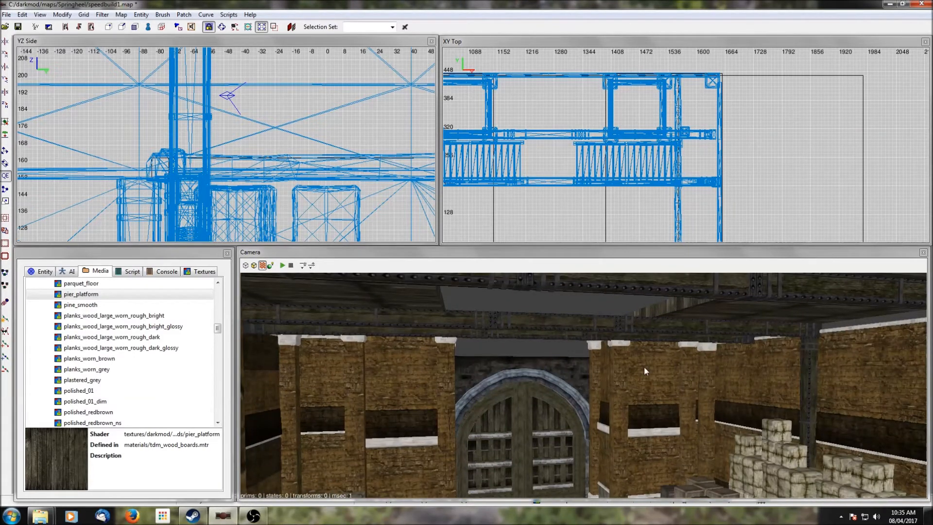
{"action": "right_click", "coordinate": [583, 386]}
{"action": "scroll", "coordinate": [643, 367], "scroll_direction": "down", "scroll_amount": 15}
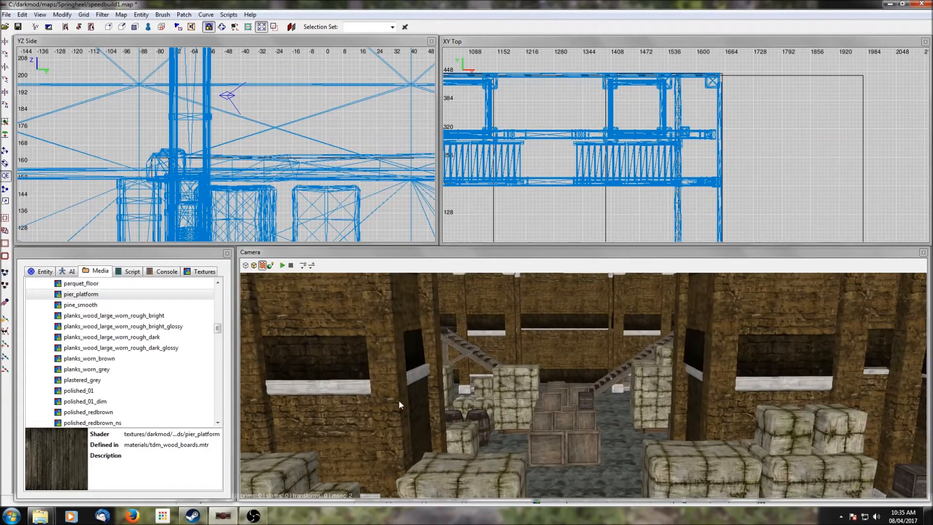
{"action": "right_click", "coordinate": [597, 414]}
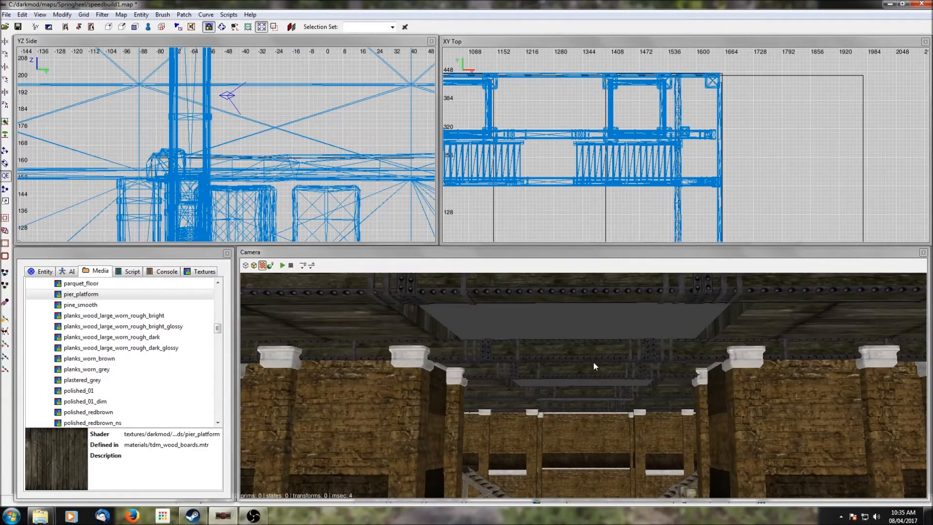
{"action": "right_click", "coordinate": [593, 366]}
{"action": "right_click", "coordinate": [632, 443]}
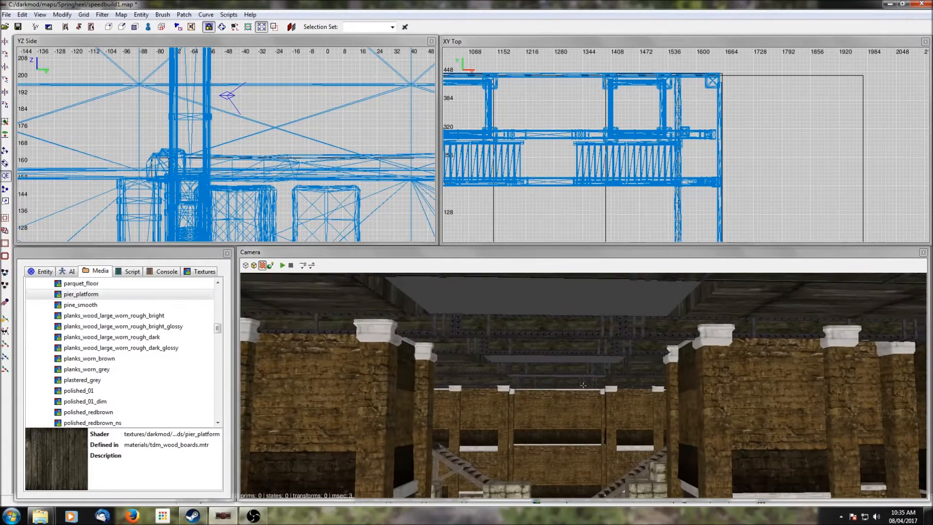
{"action": "right_click", "coordinate": [633, 444]}
{"action": "scroll", "coordinate": [632, 444], "scroll_direction": "up", "scroll_amount": 8}
{"action": "right_click", "coordinate": [632, 444]}
{"action": "right_click", "coordinate": [632, 444]}
{"action": "scroll", "coordinate": [632, 444], "scroll_direction": "down", "scroll_amount": 3}
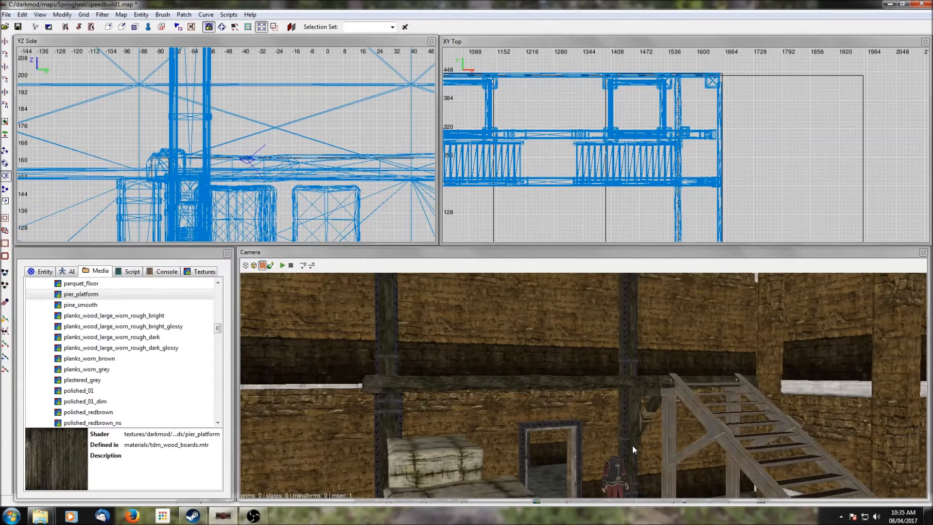
{"action": "right_click", "coordinate": [632, 445]}
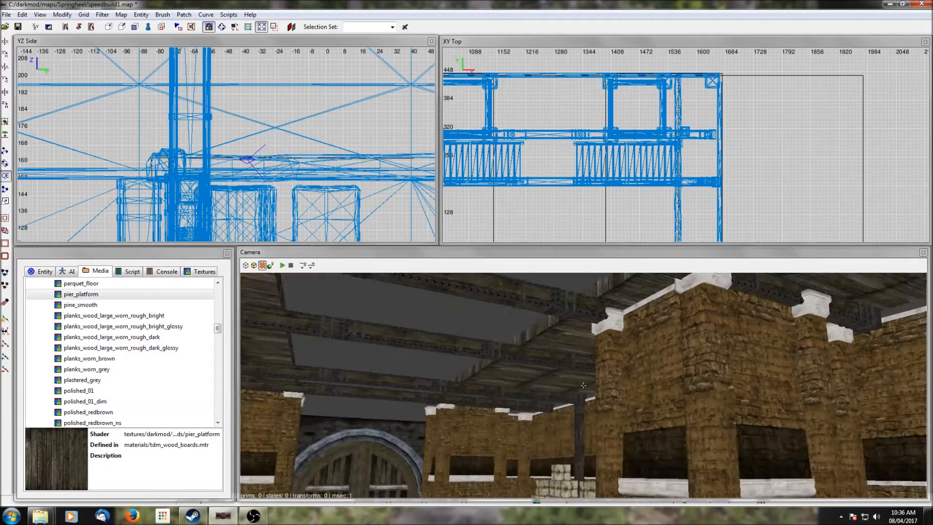
{"action": "right_click", "coordinate": [632, 445]}
{"action": "right_click", "coordinate": [632, 445]}
{"action": "key", "text": "Up"}
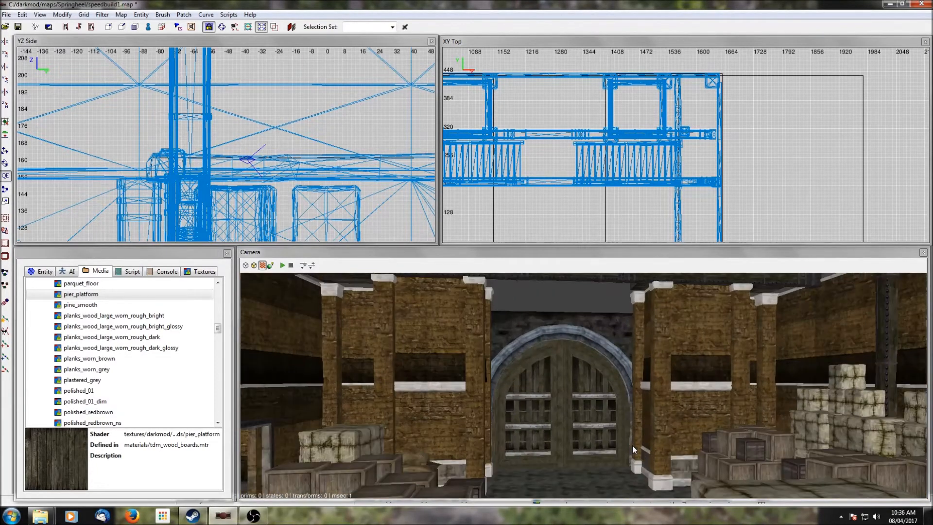
{"action": "right_click", "coordinate": [632, 445]}
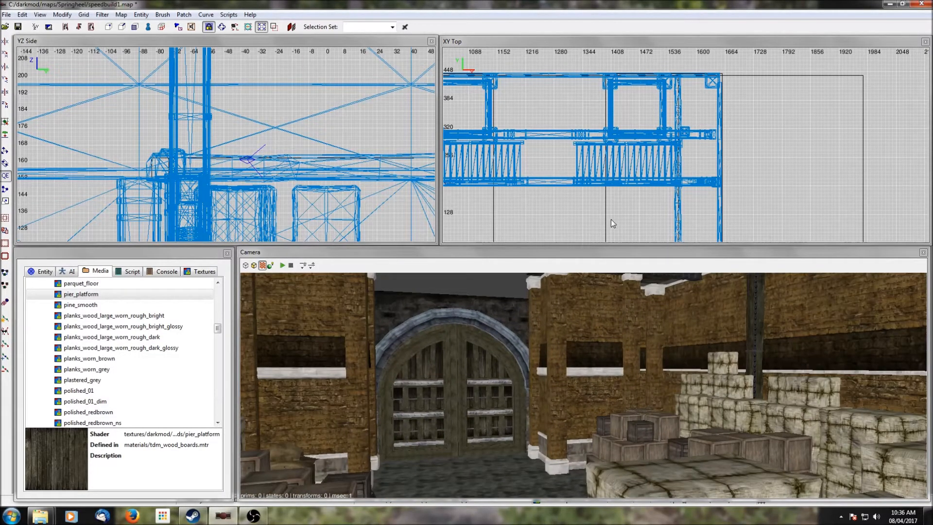
Step: Survey the warehouse floor plan and the walls between the brick pillars around the central passage
{"action": "scroll", "coordinate": [611, 221], "scroll_direction": "down", "scroll_amount": 5}
{"action": "right_click_drag", "start_coordinate": [611, 221], "coordinate": [590, 162]}
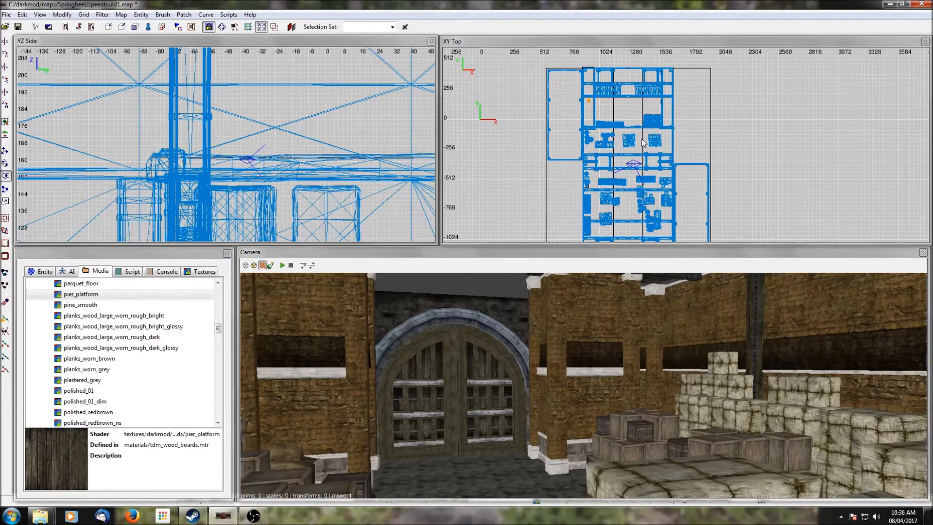
{"action": "right_click", "coordinate": [616, 384]}
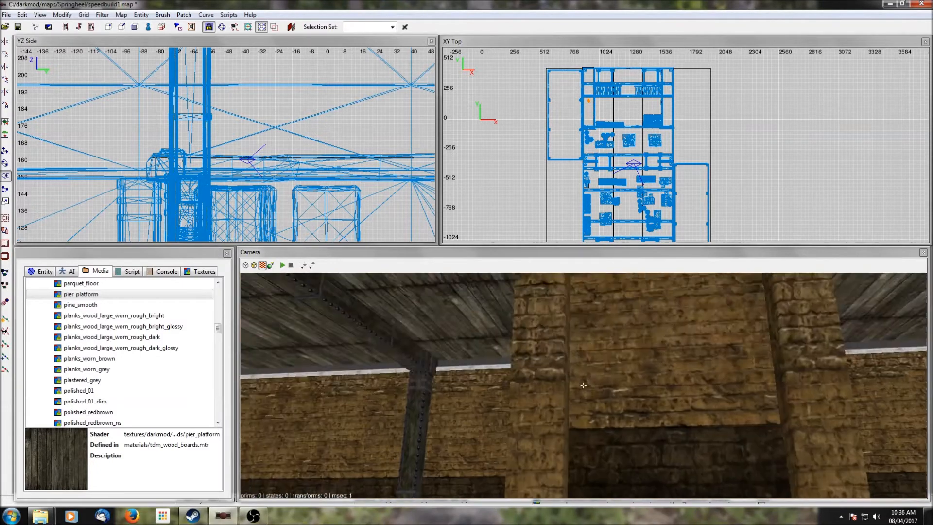
{"action": "right_click", "coordinate": [616, 383]}
{"action": "scroll", "coordinate": [654, 157], "scroll_direction": "up", "scroll_amount": 5}
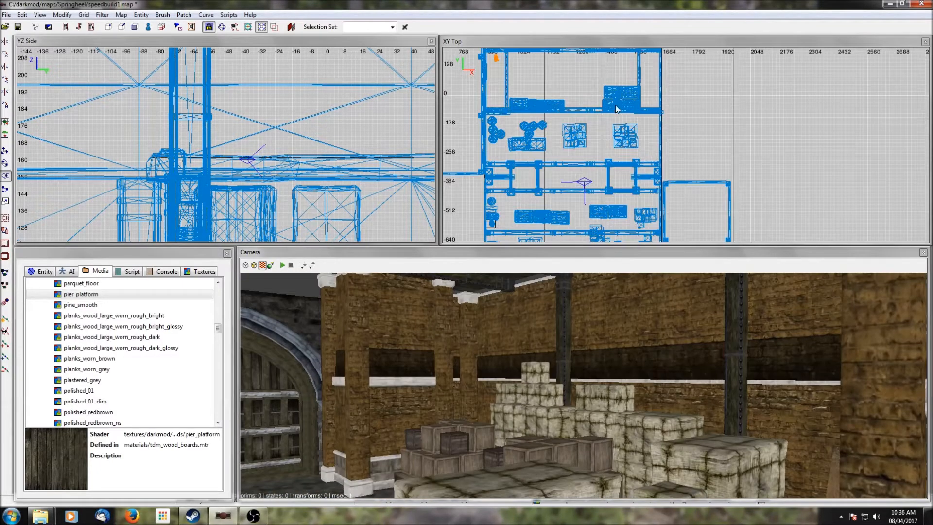
{"action": "right_click_drag", "start_coordinate": [626, 127], "coordinate": [639, 153]}
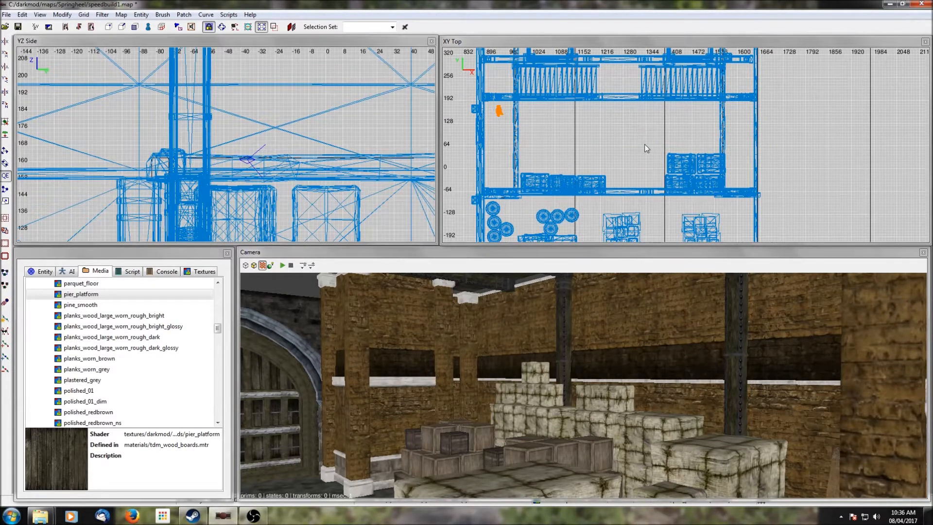
{"action": "right_click", "coordinate": [750, 345]}
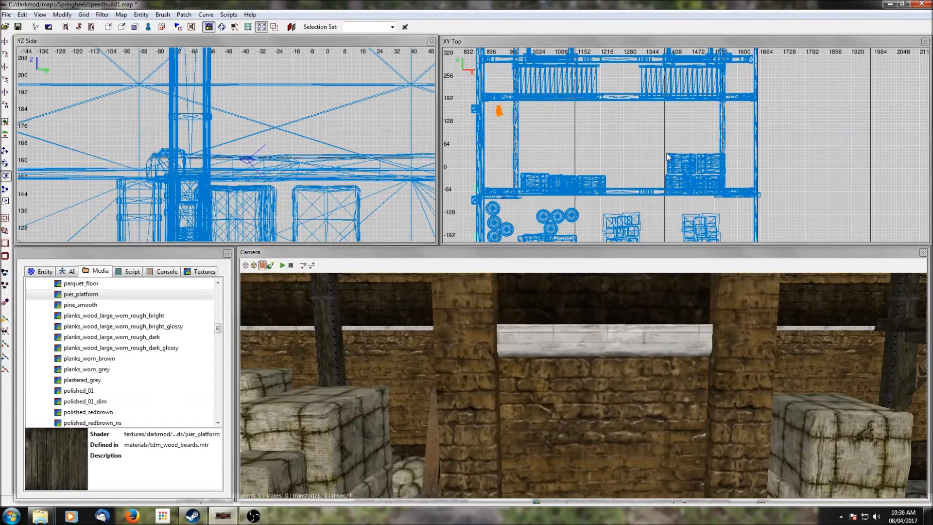
{"action": "scroll", "coordinate": [667, 155], "scroll_direction": "down", "scroll_amount": 5}
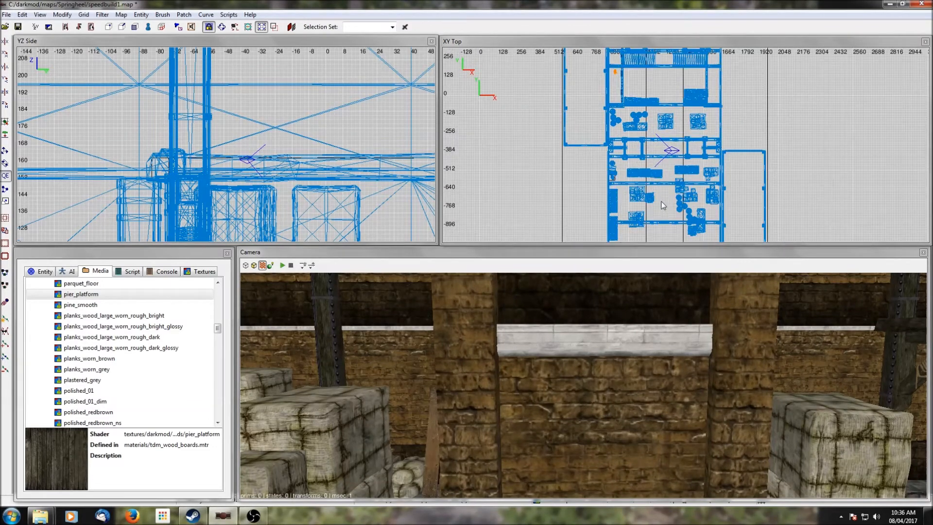
{"action": "scroll", "coordinate": [662, 204], "scroll_direction": "up", "scroll_amount": 7}
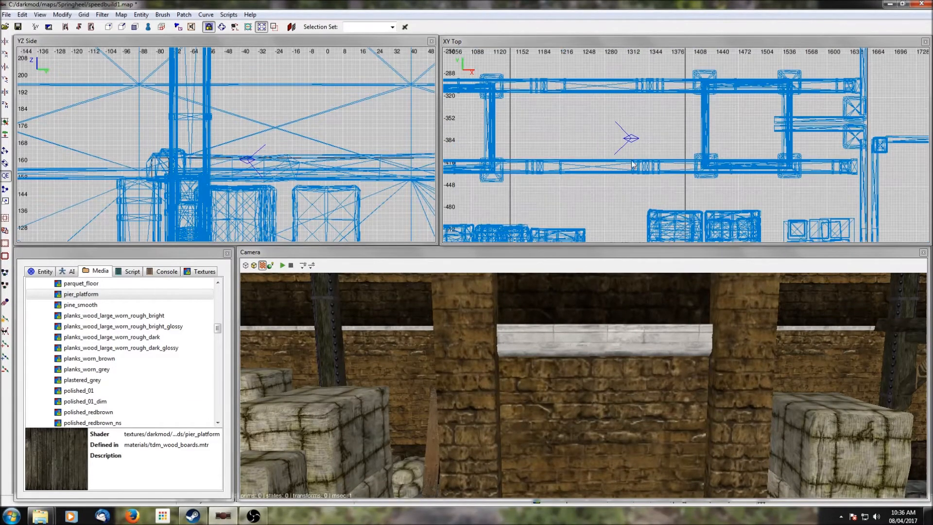
Step: Insert the industrial_wall01.pfb prefab from the lights folder into the central passage between the brick walls
{"action": "right_click", "coordinate": [524, 131]}
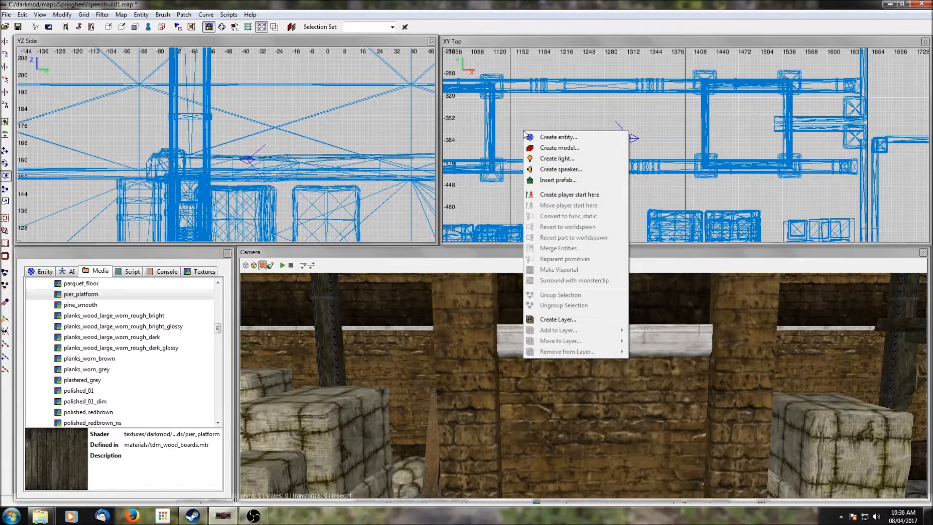
{"action": "left_click", "coordinate": [545, 181]}
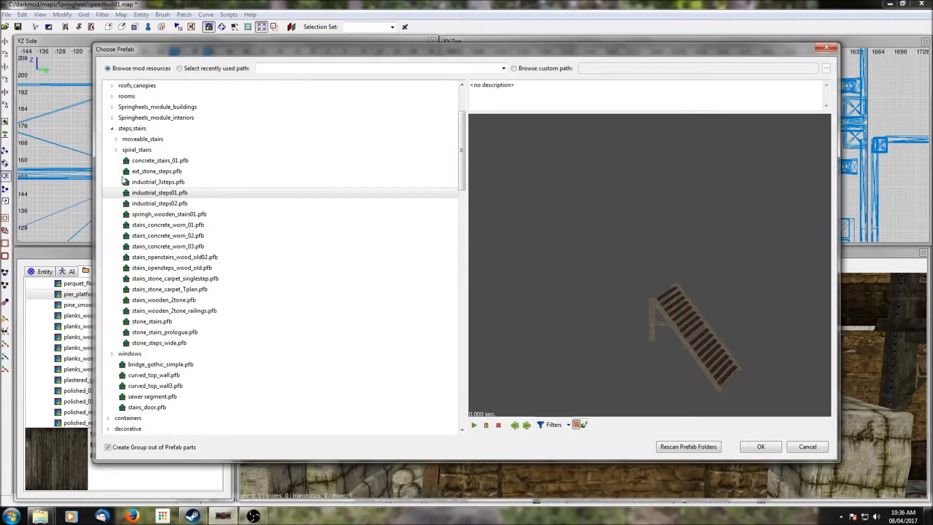
{"action": "left_click", "coordinate": [112, 129]}
{"action": "scroll", "coordinate": [202, 187], "scroll_direction": "up", "scroll_amount": 3}
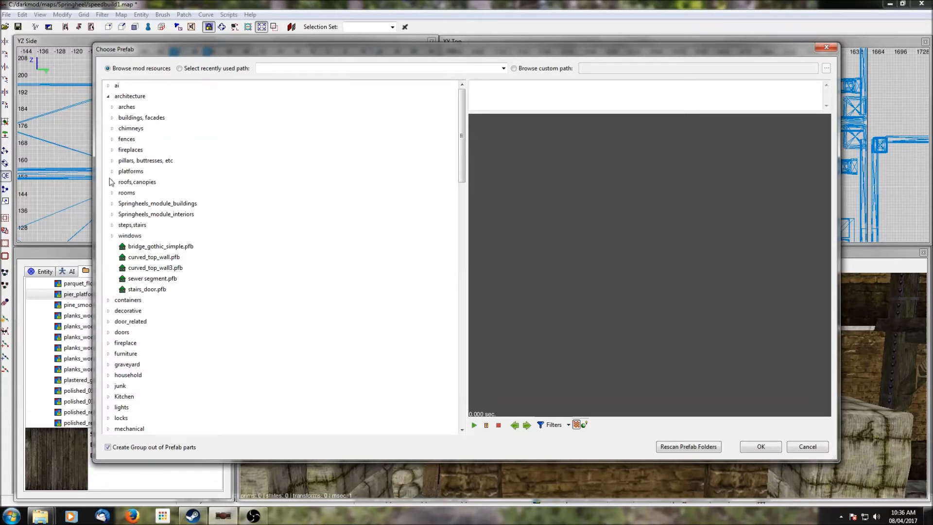
{"action": "scroll", "coordinate": [184, 299], "scroll_direction": "down", "scroll_amount": 1}
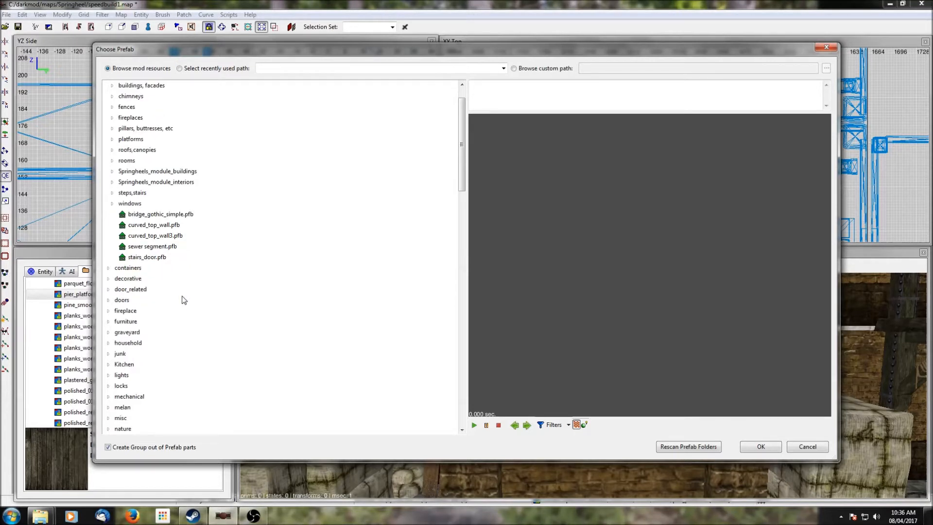
{"action": "scroll", "coordinate": [171, 281], "scroll_direction": "up", "scroll_amount": 1}
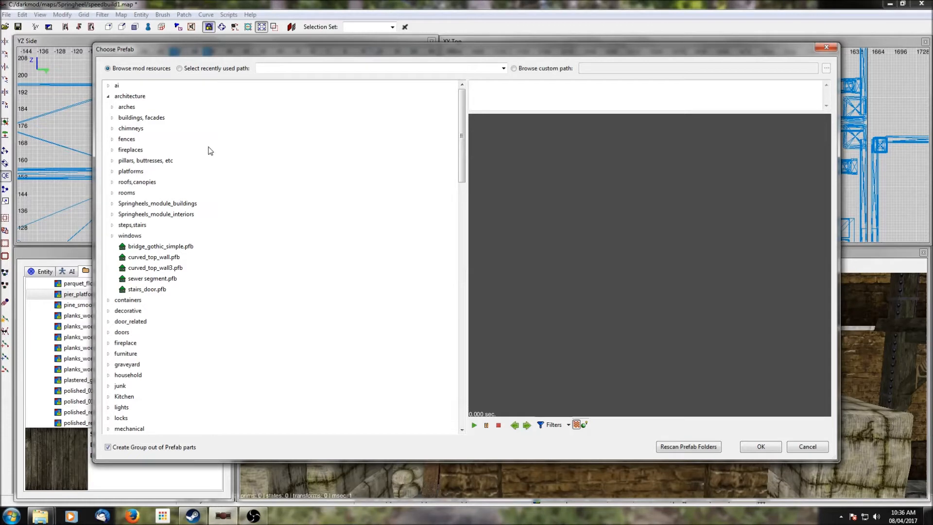
{"action": "left_click", "coordinate": [107, 96]}
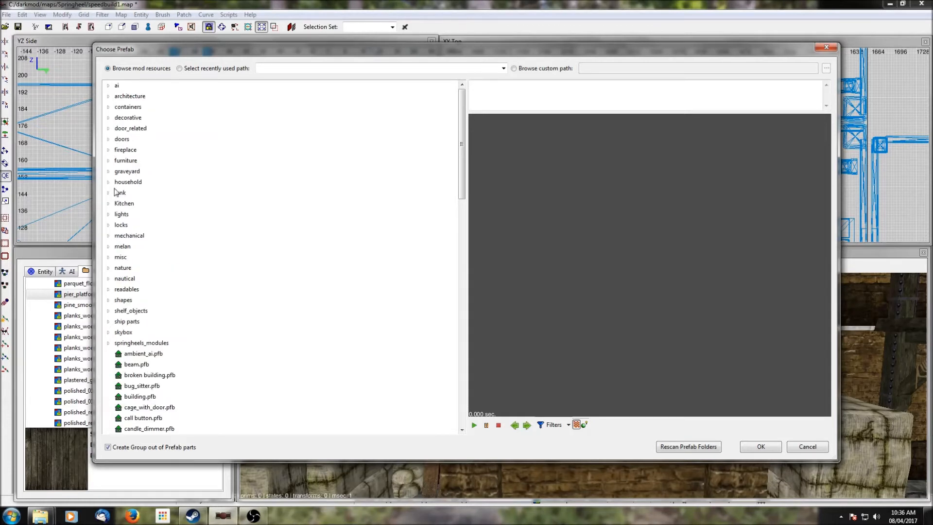
{"action": "left_click", "coordinate": [108, 214]}
{"action": "scroll", "coordinate": [204, 156], "scroll_direction": "down", "scroll_amount": 3}
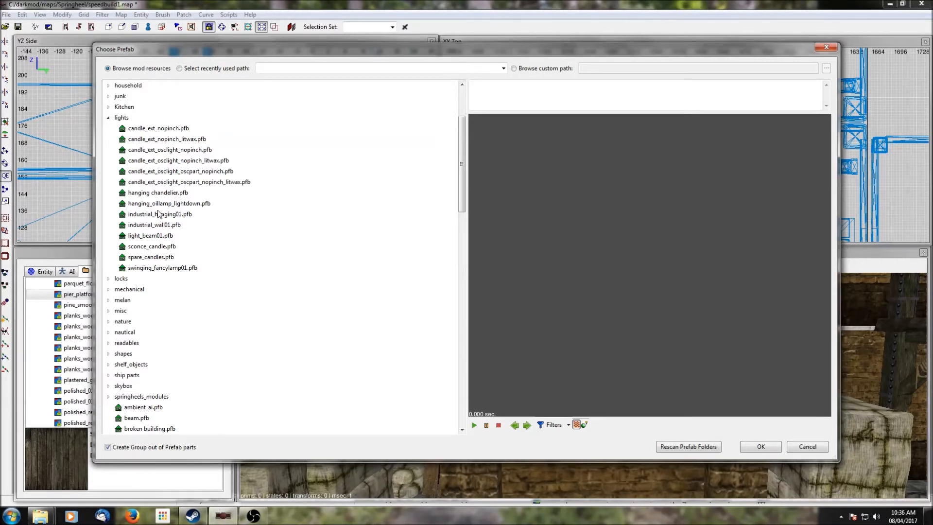
{"action": "left_click", "coordinate": [150, 225]}
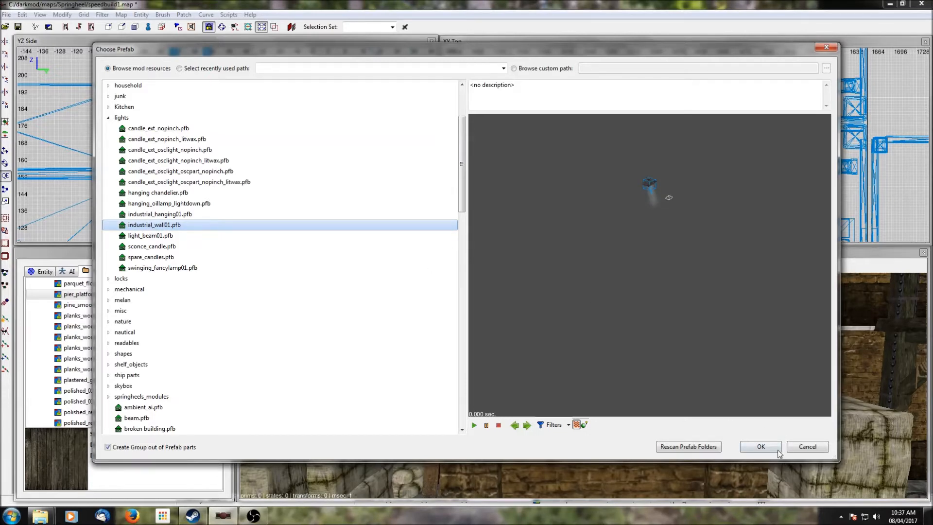
{"action": "left_click", "coordinate": [760, 447]}
{"action": "scroll", "coordinate": [645, 165], "scroll_direction": "down", "scroll_amount": 2}
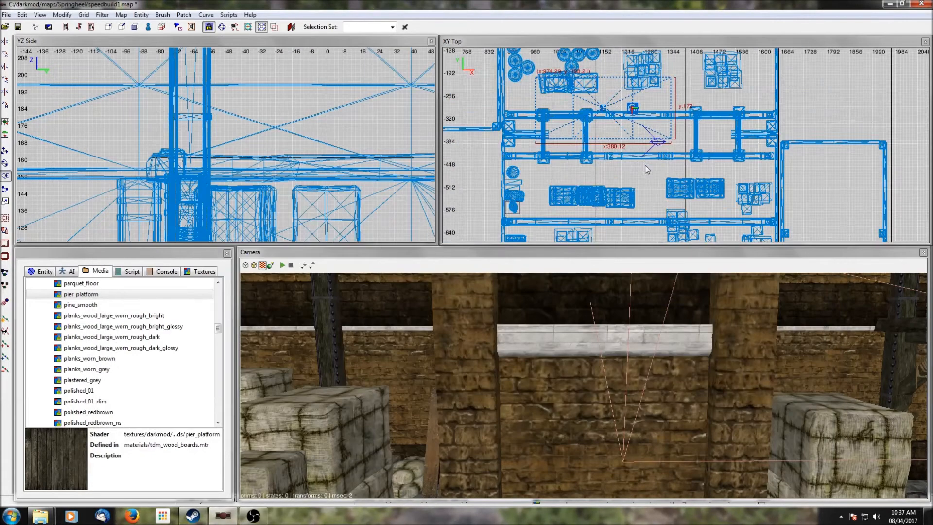
Step: Move the industrial wall light into the central passage, close to the brick tower on its higher-X side
{"action": "scroll", "coordinate": [642, 147], "scroll_direction": "up", "scroll_amount": 4}
{"action": "scroll", "coordinate": [642, 145], "scroll_direction": "down", "scroll_amount": 2}
{"action": "right_click_drag", "start_coordinate": [592, 118], "coordinate": [582, 151]}
{"action": "scroll", "coordinate": [632, 149], "scroll_direction": "down", "scroll_amount": 2}
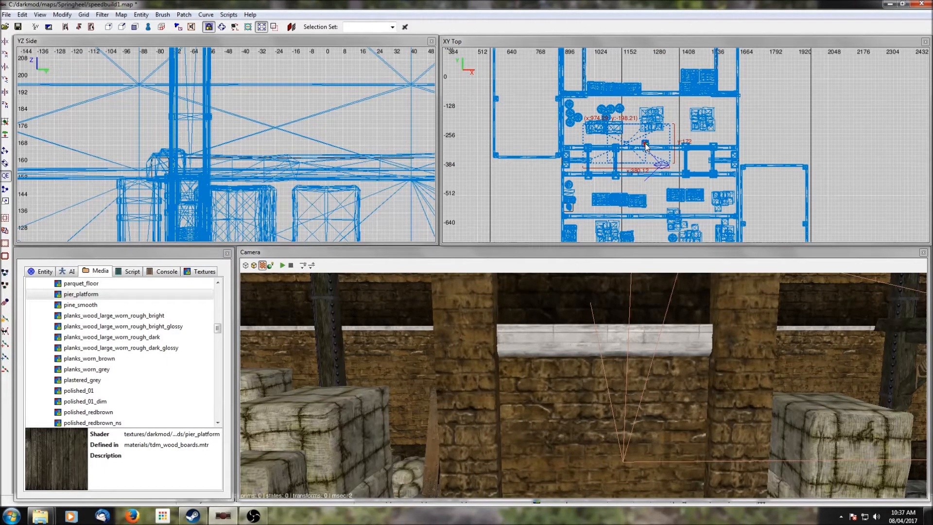
{"action": "left_click_drag", "start_coordinate": [645, 146], "coordinate": [675, 160]}
Step: Add the two nearest brick towers flanking the passage to the selection along with the wall light
{"action": "right_click", "coordinate": [584, 385]}
{"action": "right_click", "coordinate": [583, 385]}
{"action": "left_click", "coordinate": [727, 425], "text": "shift"}
{"action": "right_click", "coordinate": [728, 424]}
{"action": "right_click", "coordinate": [583, 385]}
{"action": "left_click", "coordinate": [727, 425], "text": "shift"}
{"action": "right_click", "coordinate": [791, 434]}
{"action": "right_click", "coordinate": [742, 387]}
{"action": "right_click", "coordinate": [718, 389]}
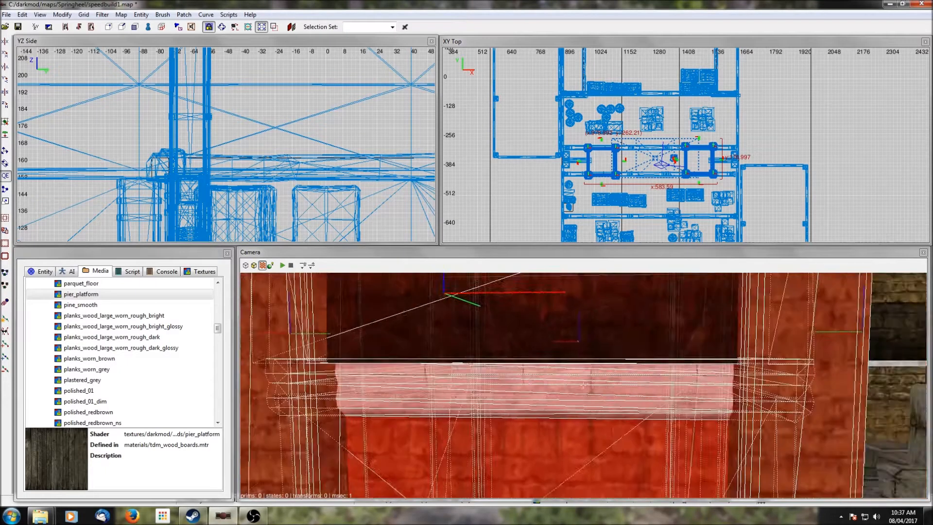
Step: Add the two far brick towers to the selection and hide everything that is not selected
{"action": "right_click", "coordinate": [583, 385]}
{"action": "left_click", "coordinate": [710, 365], "text": "shift"}
{"action": "left_click", "coordinate": [404, 379], "text": "shift"}
{"action": "left_click", "coordinate": [404, 379], "text": "shift"}
{"action": "left_click", "coordinate": [441, 384], "text": "shift"}
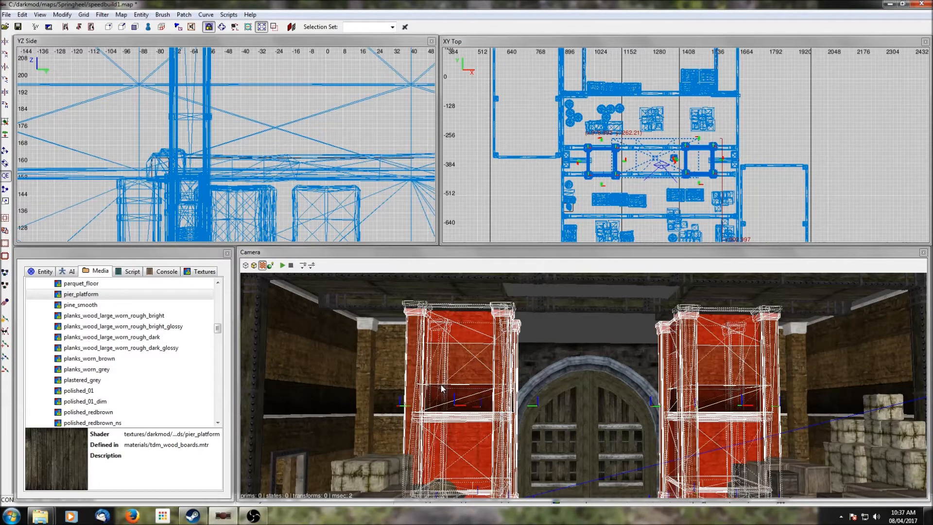
{"action": "key", "text": "shift+h"}
Step: Select only the wall light and place its mount against the tower's passage-facing wall in the top view
{"action": "scroll", "coordinate": [690, 211], "scroll_direction": "up", "scroll_amount": 3}
{"action": "key", "text": "Escape"}
{"action": "left_click", "coordinate": [665, 167], "text": "shift"}
{"action": "scroll", "coordinate": [661, 177], "scroll_direction": "up", "scroll_amount": 4}
{"action": "right_click_drag", "start_coordinate": [661, 176], "coordinate": [655, 103]}
{"action": "left_click_drag", "start_coordinate": [633, 132], "coordinate": [666, 139]}
{"action": "right_click", "coordinate": [627, 359]}
{"action": "scroll", "coordinate": [583, 385], "scroll_direction": "up", "scroll_amount": 6}
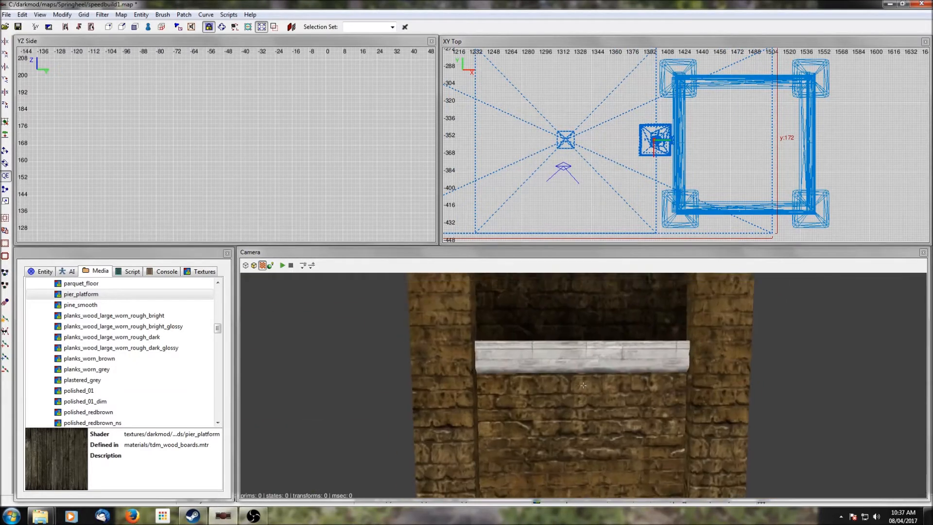
Step: Lower the wall light in the side view to the level of the tower's upper wall recess
{"action": "right_click", "coordinate": [583, 385]}
{"action": "scroll", "coordinate": [249, 145], "scroll_direction": "down", "scroll_amount": 8}
{"action": "scroll", "coordinate": [247, 146], "scroll_direction": "down", "scroll_amount": 3}
{"action": "left_click_drag", "start_coordinate": [191, 114], "coordinate": [189, 142]}
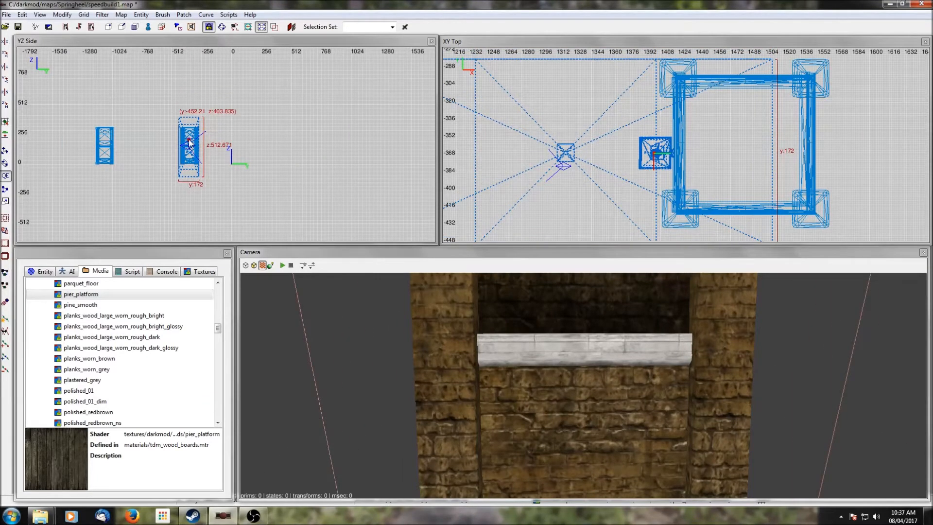
{"action": "right_click", "coordinate": [496, 366]}
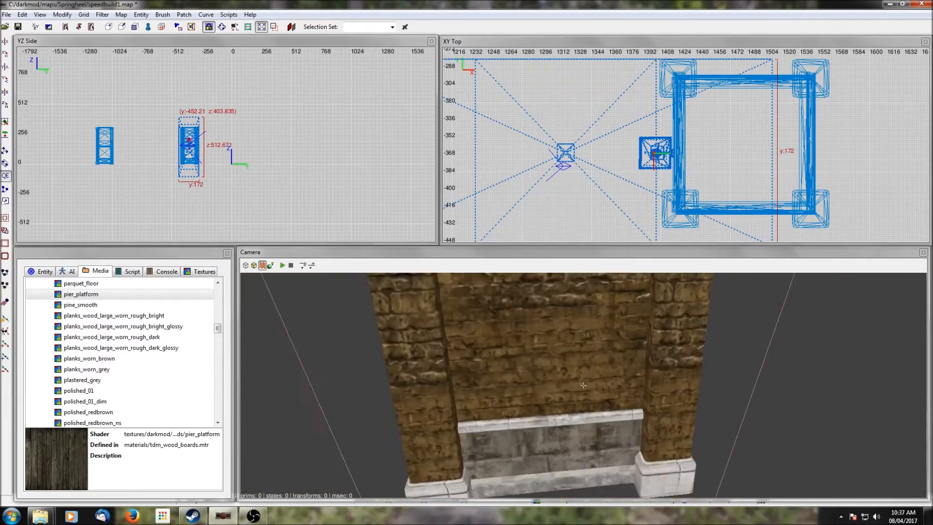
{"action": "scroll", "coordinate": [583, 386], "scroll_direction": "down", "scroll_amount": 8}
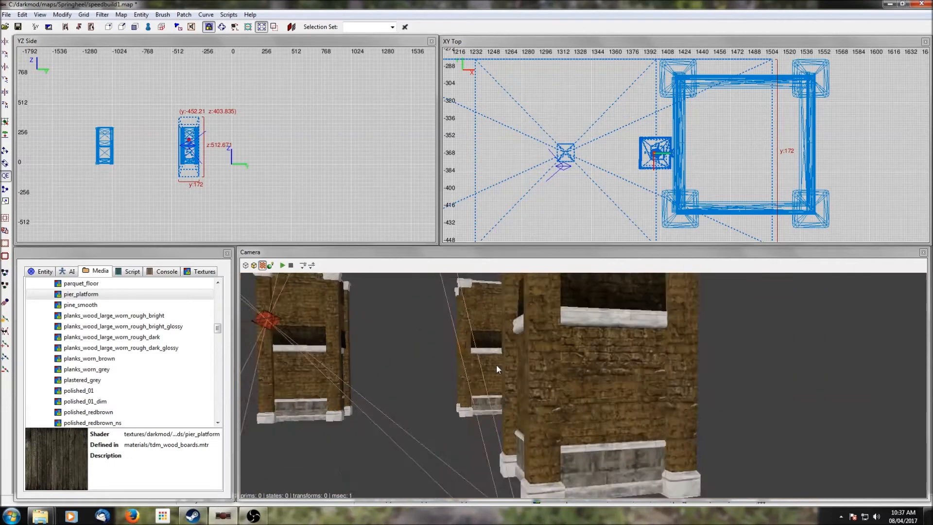
{"action": "right_click", "coordinate": [496, 364]}
Step: Fine-tune the light in the side view to a height of about 192, centred between the tower's corner pillars
{"action": "scroll", "coordinate": [571, 162], "scroll_direction": "up", "scroll_amount": 3}
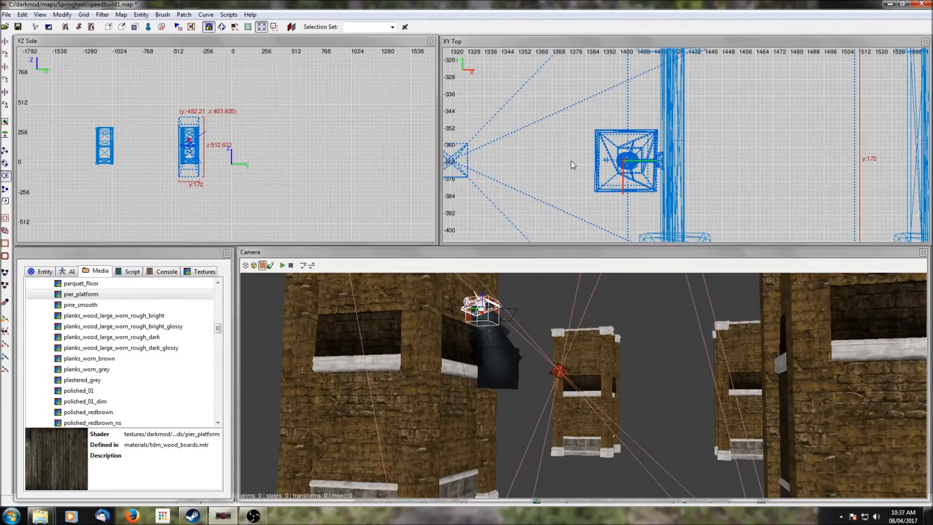
{"action": "scroll", "coordinate": [260, 197], "scroll_direction": "up", "scroll_amount": 3}
{"action": "right_click", "coordinate": [412, 304]}
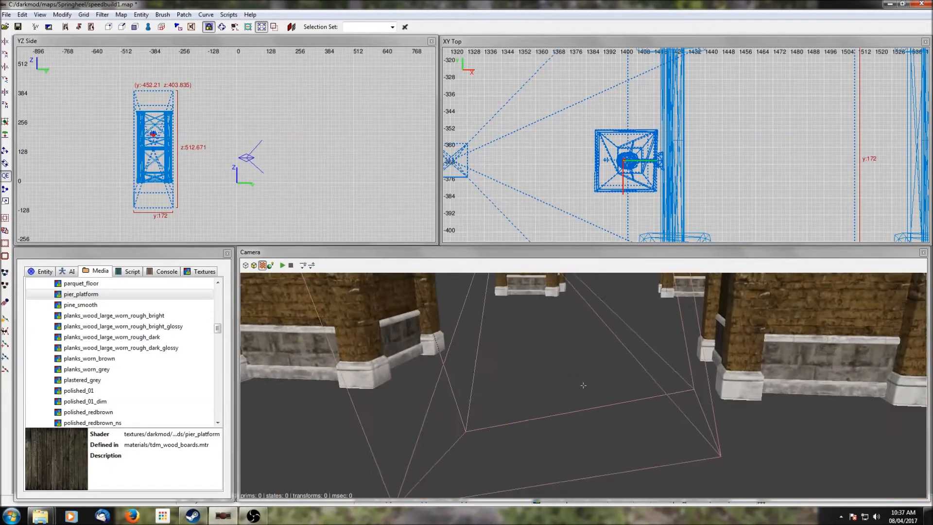
{"action": "right_click", "coordinate": [466, 340]}
{"action": "scroll", "coordinate": [311, 124], "scroll_direction": "up", "scroll_amount": 1}
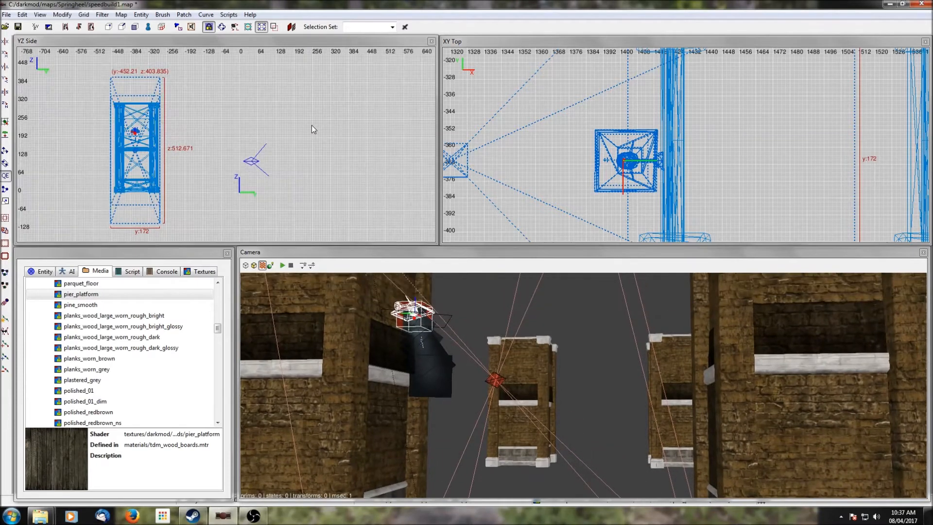
{"action": "scroll", "coordinate": [571, 141], "scroll_direction": "up", "scroll_amount": 3}
{"action": "scroll", "coordinate": [256, 144], "scroll_direction": "up", "scroll_amount": 2}
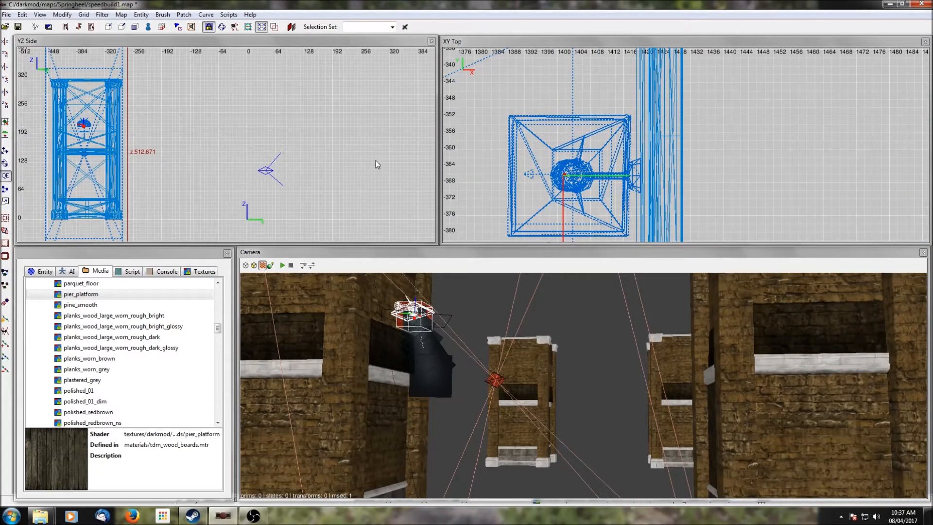
{"action": "scroll", "coordinate": [61, 115], "scroll_direction": "up", "scroll_amount": 4}
{"action": "right_click_drag", "start_coordinate": [43, 115], "coordinate": [252, 115]}
{"action": "scroll", "coordinate": [67, 115], "scroll_direction": "up", "scroll_amount": 2}
{"action": "left_click_drag", "start_coordinate": [263, 93], "coordinate": [276, 125]}
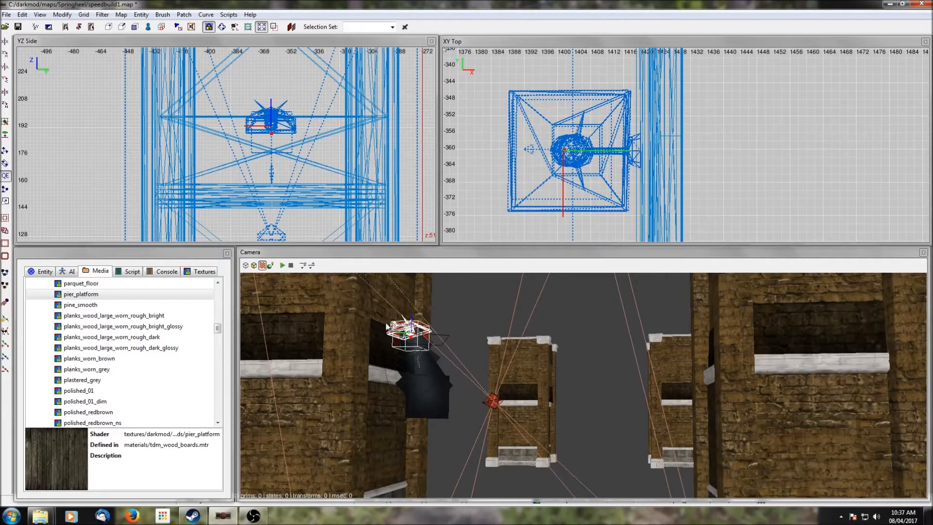
Step: Shift the wall light about 2 units away from the tower and check how its mount meets the brick
{"action": "scroll", "coordinate": [576, 190], "scroll_direction": "up", "scroll_amount": 3}
{"action": "scroll", "coordinate": [567, 376], "scroll_direction": "up", "scroll_amount": 5}
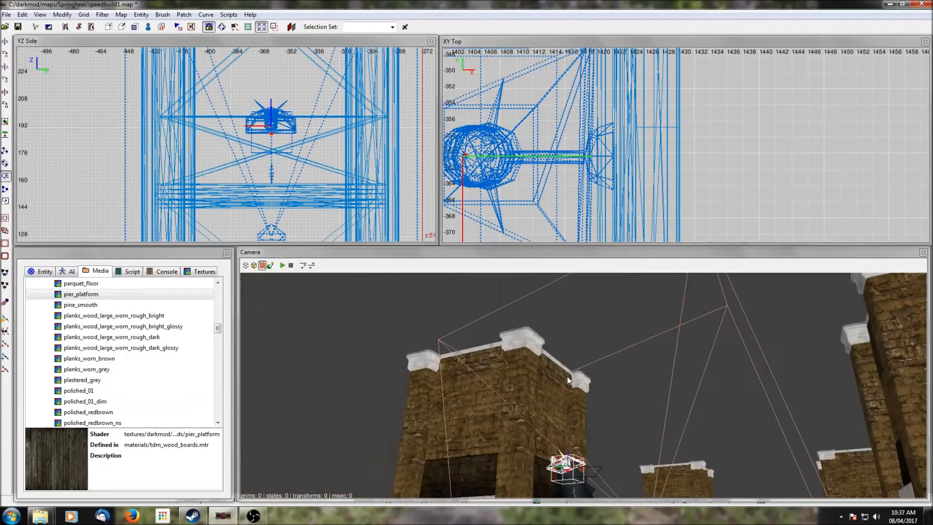
{"action": "right_click", "coordinate": [567, 376]}
{"action": "scroll", "coordinate": [567, 376], "scroll_direction": "up", "scroll_amount": 3}
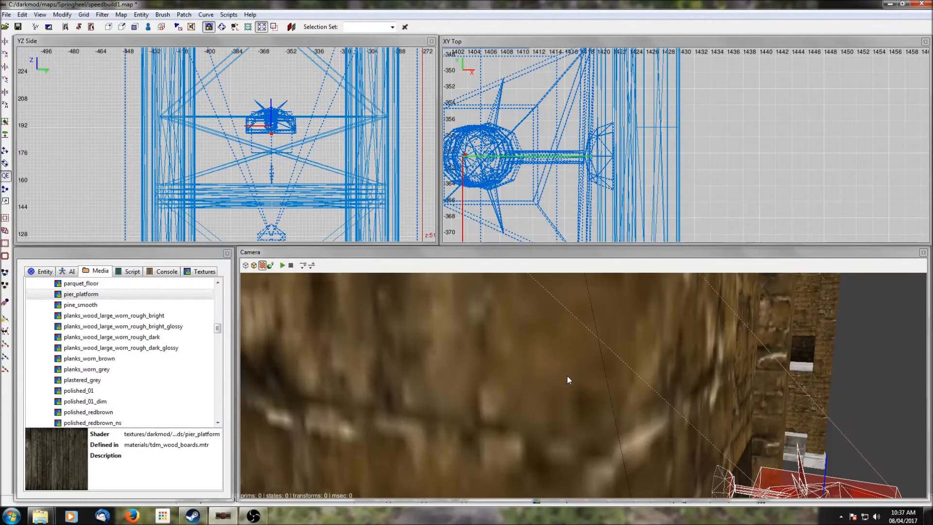
{"action": "right_click", "coordinate": [583, 385]}
{"action": "left_click_drag", "start_coordinate": [608, 161], "coordinate": [599, 161]}
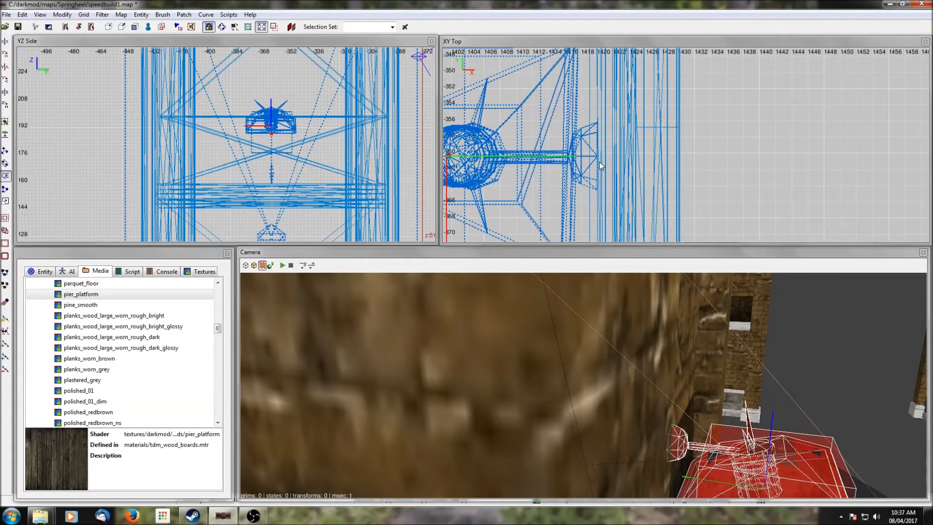
{"action": "right_click", "coordinate": [725, 373]}
{"action": "right_click", "coordinate": [583, 385]}
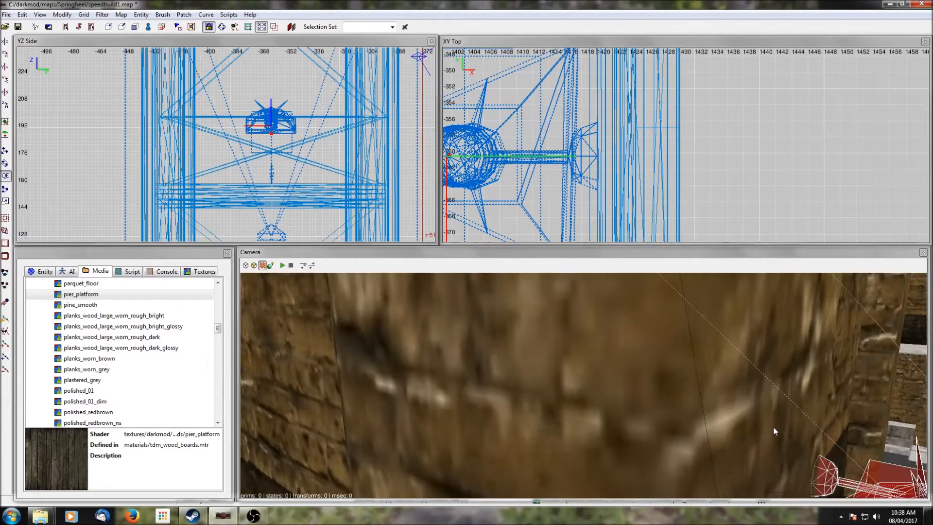
{"action": "scroll", "coordinate": [774, 428], "scroll_direction": "down", "scroll_amount": 4}
{"action": "right_click", "coordinate": [774, 427]}
Step: Duplicate the wall light and move the copy along Y to the matching tower of the far pair
{"action": "scroll", "coordinate": [575, 103], "scroll_direction": "down", "scroll_amount": 10}
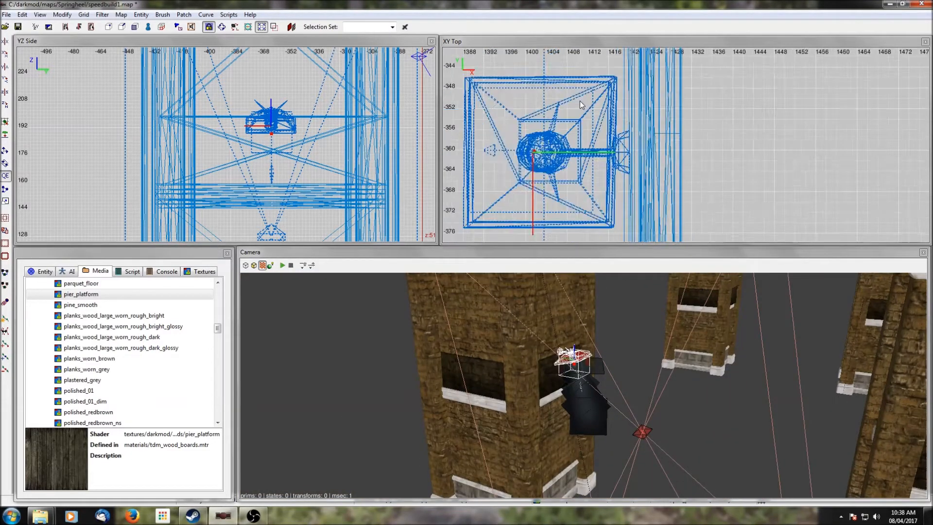
{"action": "right_click_drag", "start_coordinate": [600, 100], "coordinate": [591, 136]}
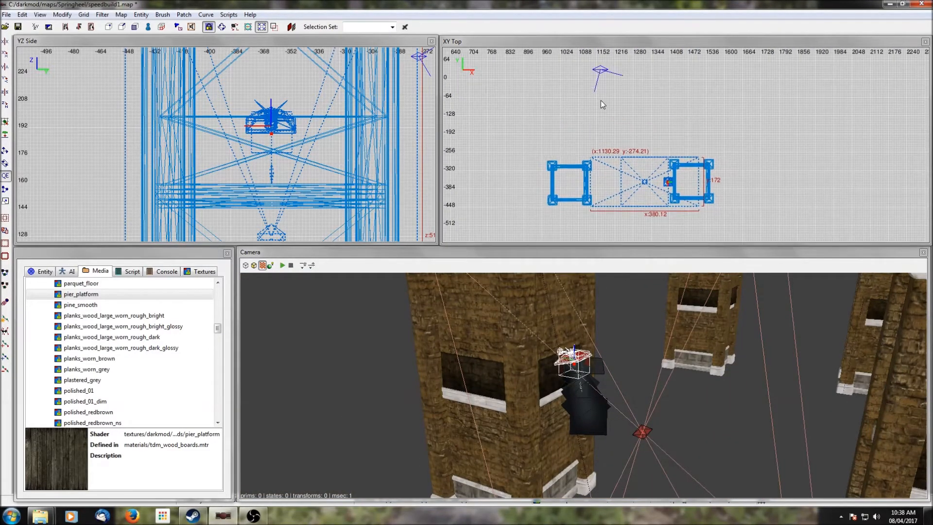
{"action": "left_click", "coordinate": [6, 151]}
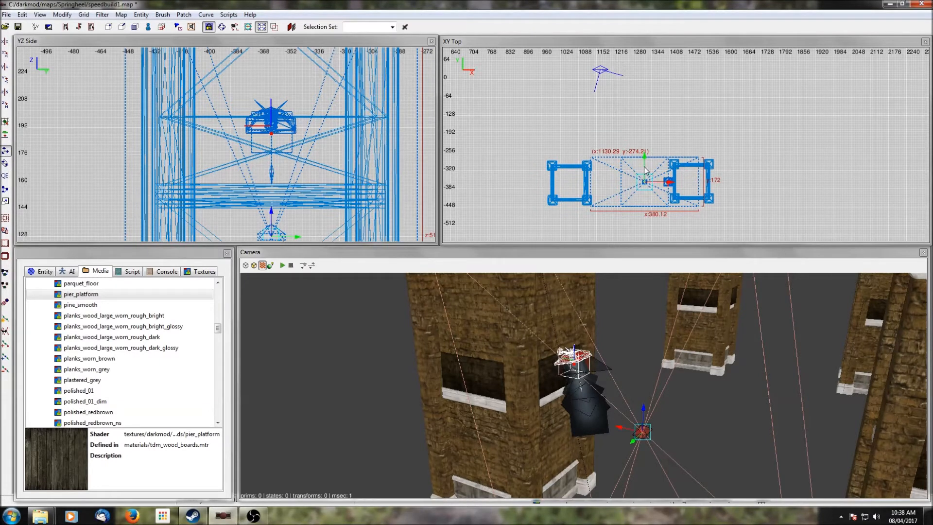
{"action": "left_click_drag", "start_coordinate": [648, 168], "coordinate": [721, 94]}
{"action": "scroll", "coordinate": [721, 97], "scroll_direction": "down", "scroll_amount": 2}
{"action": "scroll", "coordinate": [722, 97], "scroll_direction": "down", "scroll_amount": 4}
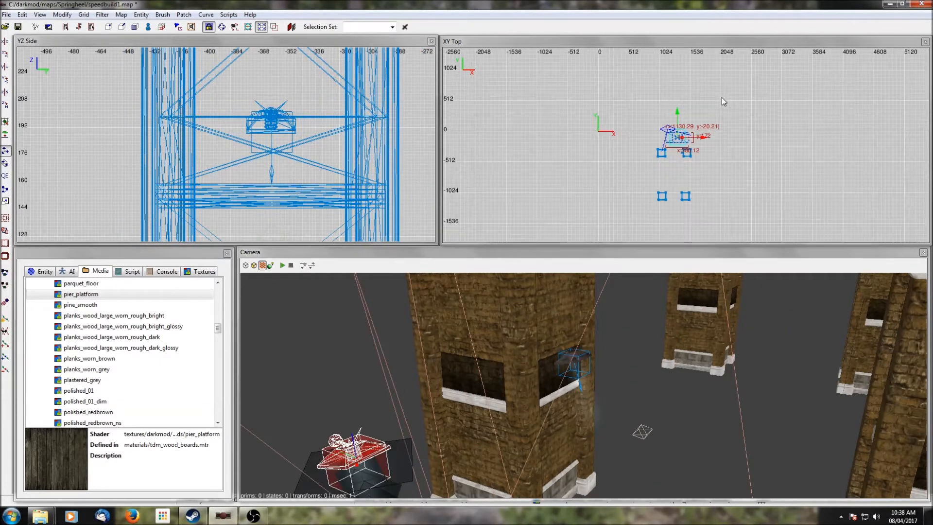
{"action": "scroll", "coordinate": [672, 122], "scroll_direction": "up", "scroll_amount": 2}
{"action": "left_click_drag", "start_coordinate": [672, 121], "coordinate": [664, 213]}
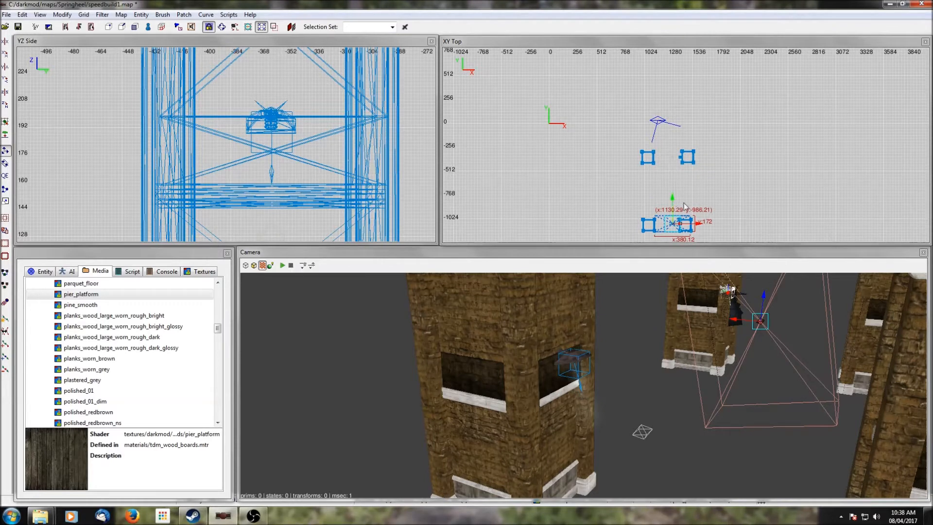
Step: Shift the copied light 16 units along Y to centre it on the far tower's wall
{"action": "scroll", "coordinate": [689, 176], "scroll_direction": "up", "scroll_amount": 3}
{"action": "scroll", "coordinate": [640, 131], "scroll_direction": "up", "scroll_amount": 5}
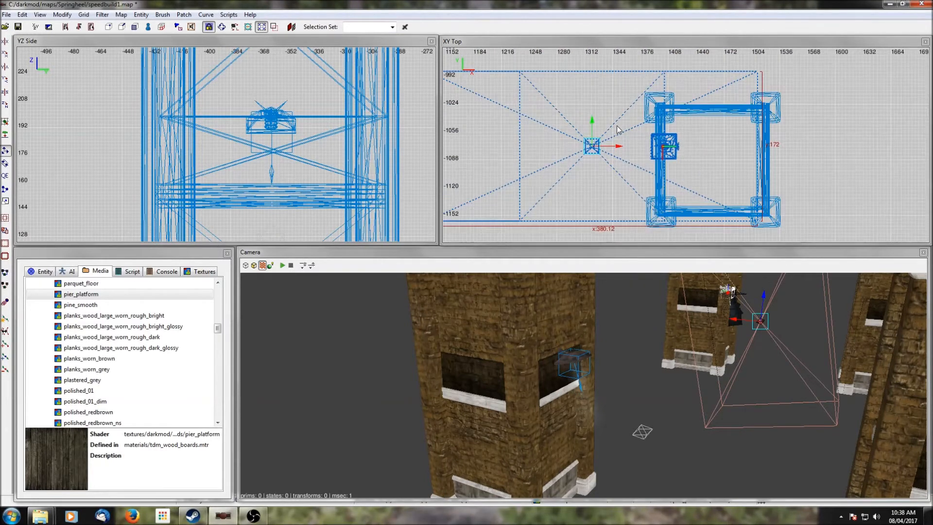
{"action": "scroll", "coordinate": [591, 124], "scroll_direction": "down", "scroll_amount": 4}
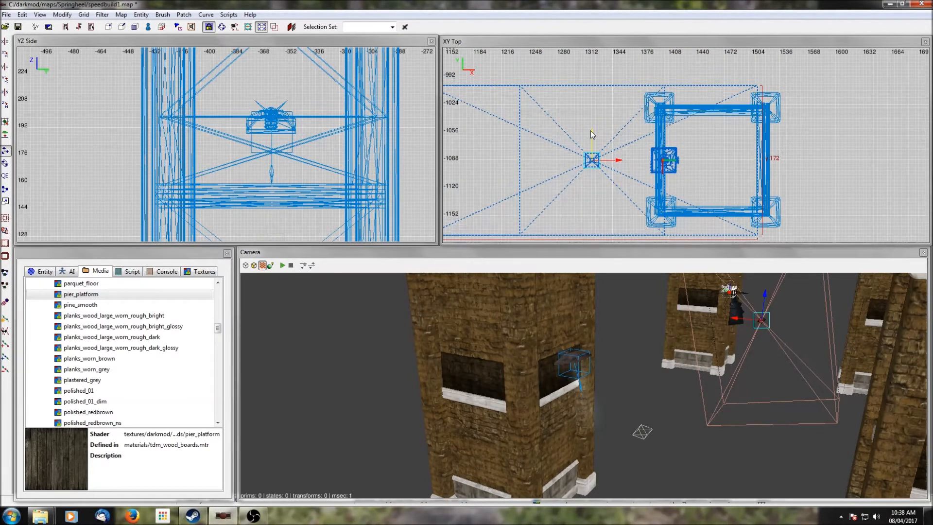
{"action": "scroll", "coordinate": [684, 79], "scroll_direction": "down", "scroll_amount": 3}
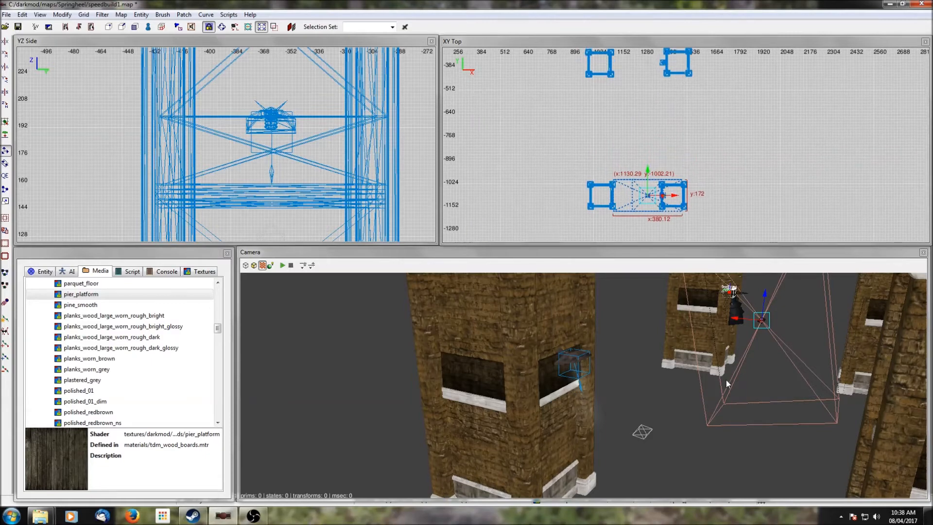
Step: Move the copied light 24 units along X out of the tower so its mount rests on the wall surface
{"action": "right_click", "coordinate": [728, 385]}
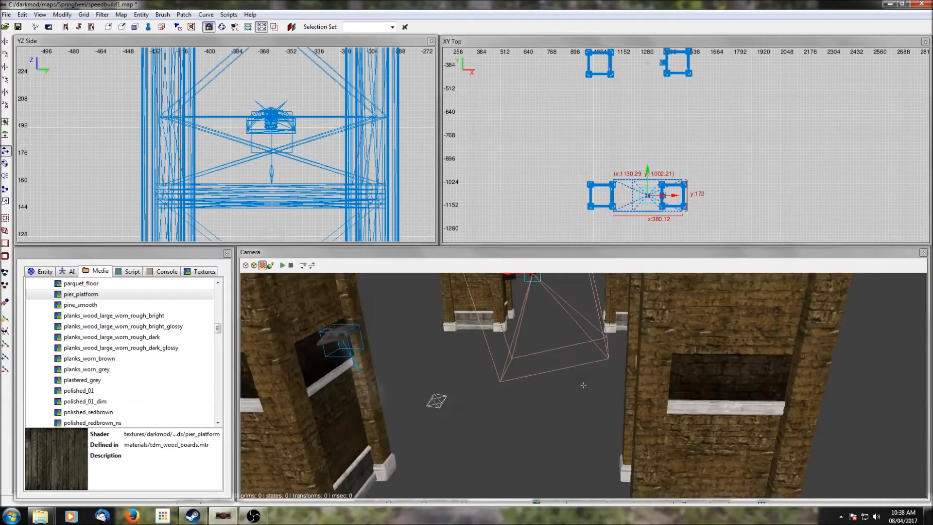
{"action": "right_click", "coordinate": [726, 381]}
{"action": "scroll", "coordinate": [726, 381], "scroll_direction": "up", "scroll_amount": 4}
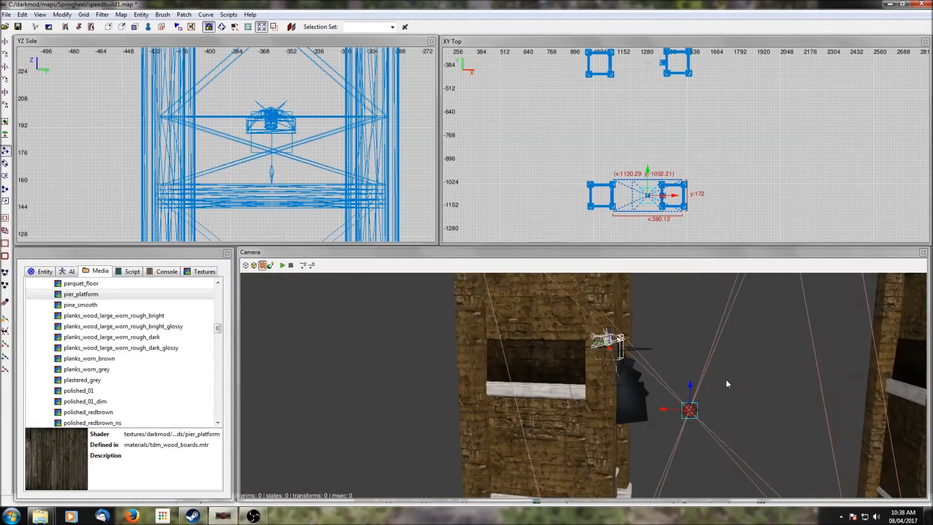
{"action": "scroll", "coordinate": [725, 381], "scroll_direction": "up", "scroll_amount": 4}
{"action": "right_click", "coordinate": [725, 381]}
{"action": "right_click", "coordinate": [725, 381]}
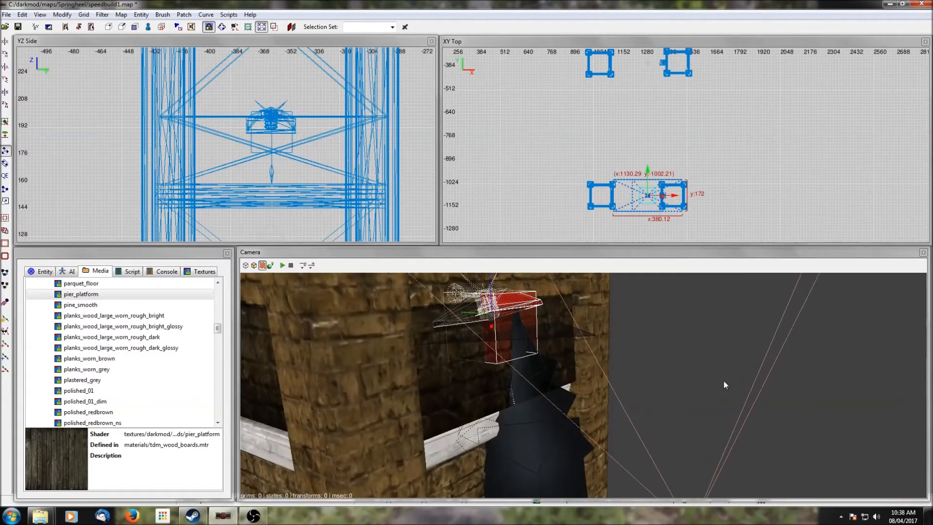
{"action": "scroll", "coordinate": [738, 200], "scroll_direction": "up", "scroll_amount": 1}
{"action": "scroll", "coordinate": [738, 200], "scroll_direction": "up", "scroll_amount": 6}
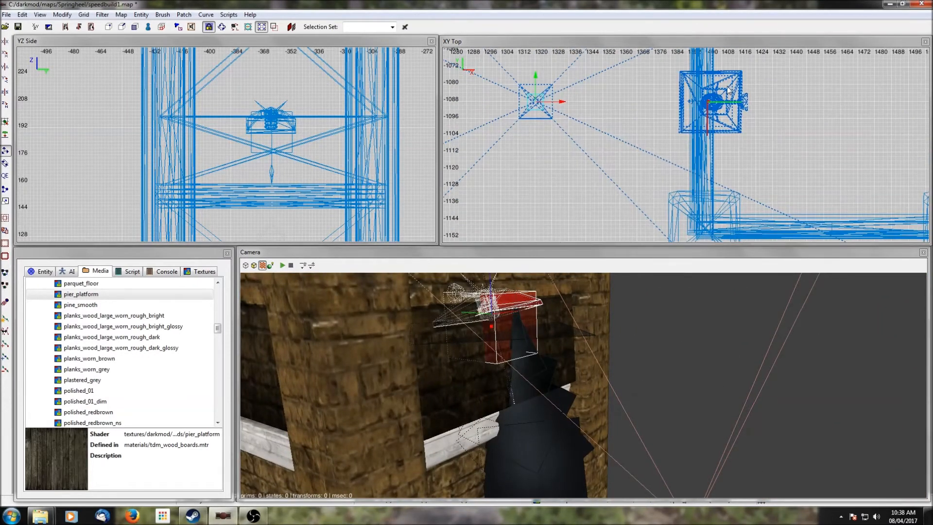
{"action": "left_click_drag", "start_coordinate": [567, 106], "coordinate": [513, 112]}
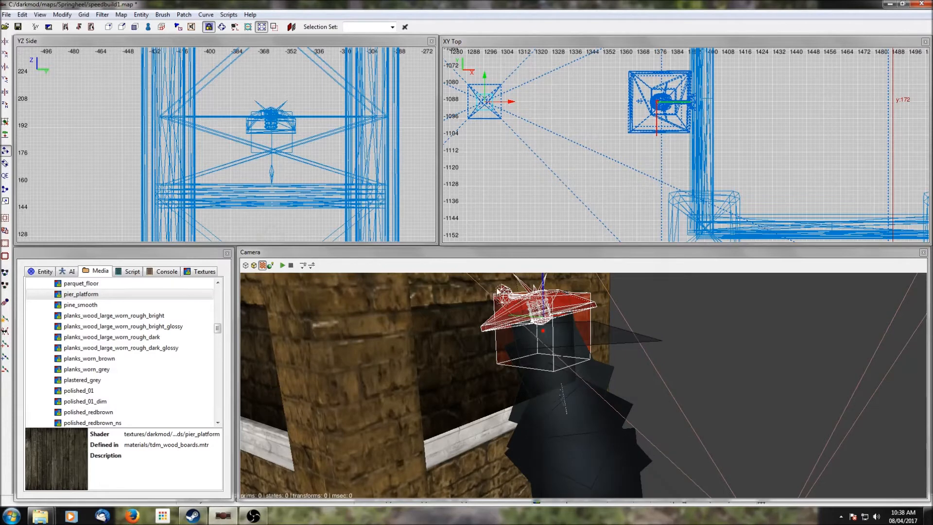
{"action": "key", "text": "Escape"}
Step: Duplicate the far tower's light and rotate the copy 180 degrees about the vertical axis
{"action": "right_click", "coordinate": [616, 360]}
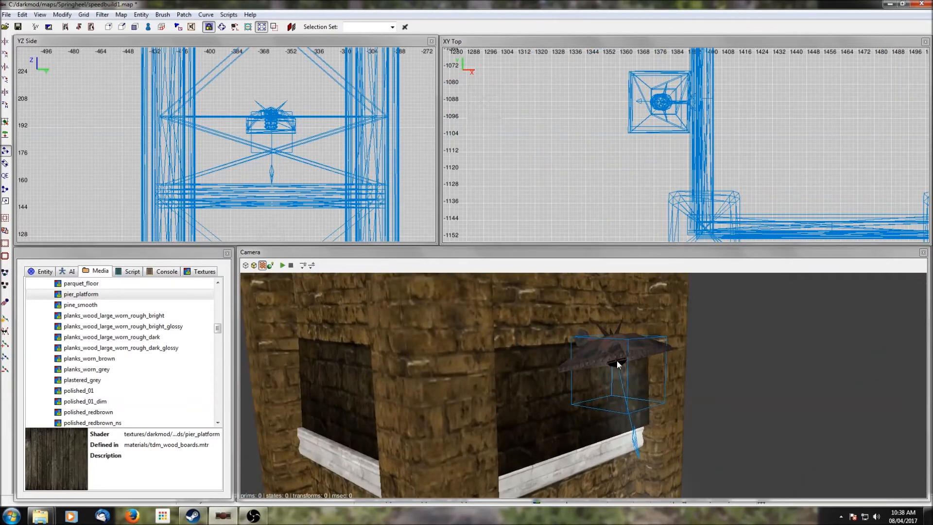
{"action": "scroll", "coordinate": [616, 361], "scroll_direction": "up", "scroll_amount": 5}
{"action": "scroll", "coordinate": [616, 360], "scroll_direction": "down", "scroll_amount": 5}
{"action": "right_click", "coordinate": [616, 361]}
{"action": "right_click", "coordinate": [616, 361]}
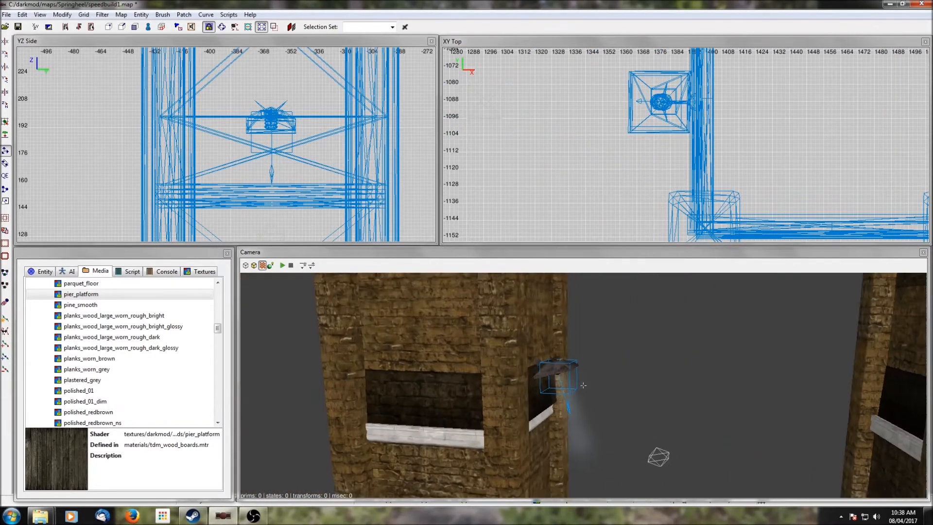
{"action": "right_click", "coordinate": [616, 360]}
{"action": "left_click", "coordinate": [500, 342], "text": "shift"}
{"action": "scroll", "coordinate": [631, 111], "scroll_direction": "down", "scroll_amount": 5}
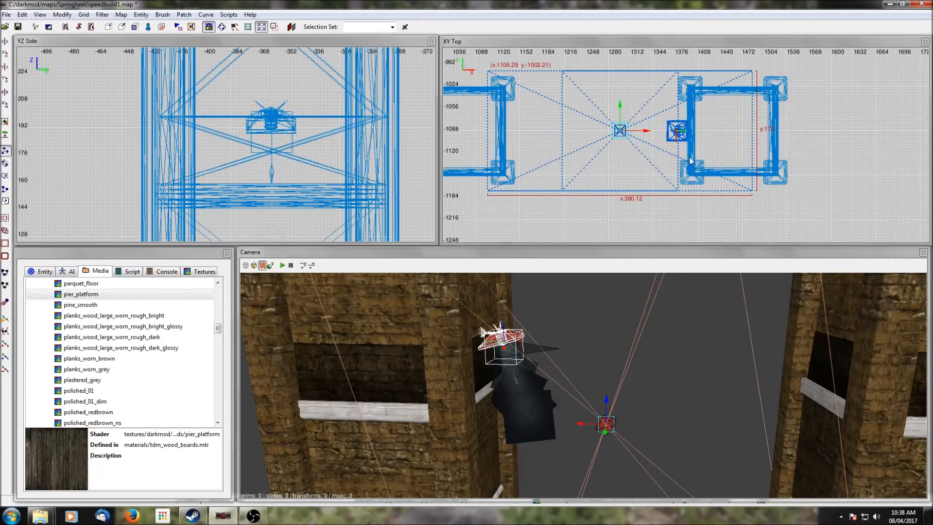
{"action": "left_click", "coordinate": [5, 104]}
{"action": "left_click", "coordinate": [5, 104]}
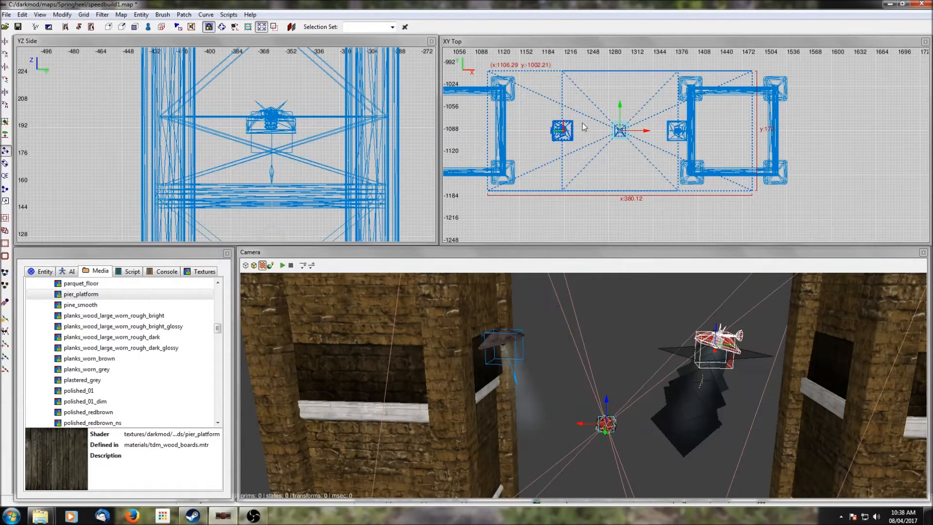
Step: Move the rotated light 68 units along X against the opposite tower of the far pair and check its fit
{"action": "left_click_drag", "start_coordinate": [647, 129], "coordinate": [599, 136]}
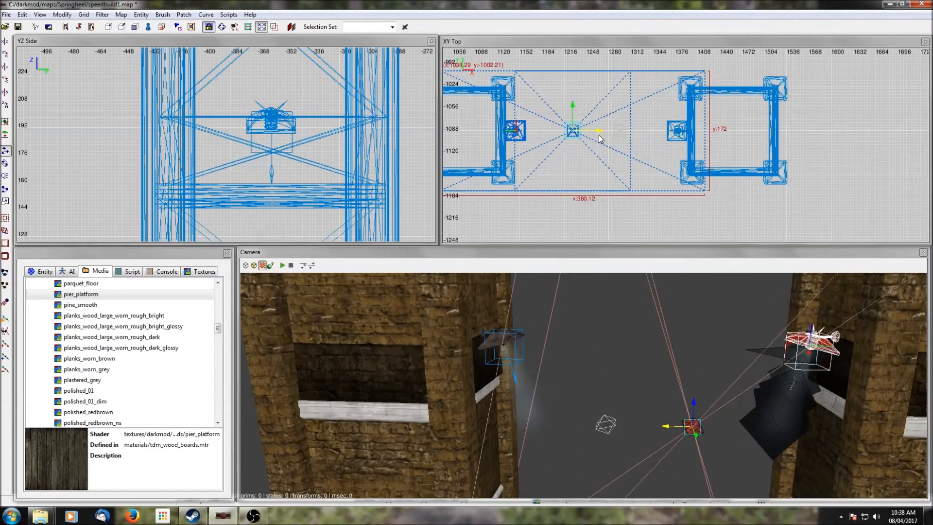
{"action": "right_click", "coordinate": [706, 410]}
{"action": "right_click", "coordinate": [707, 410]}
{"action": "scroll", "coordinate": [707, 410], "scroll_direction": "up", "scroll_amount": 3}
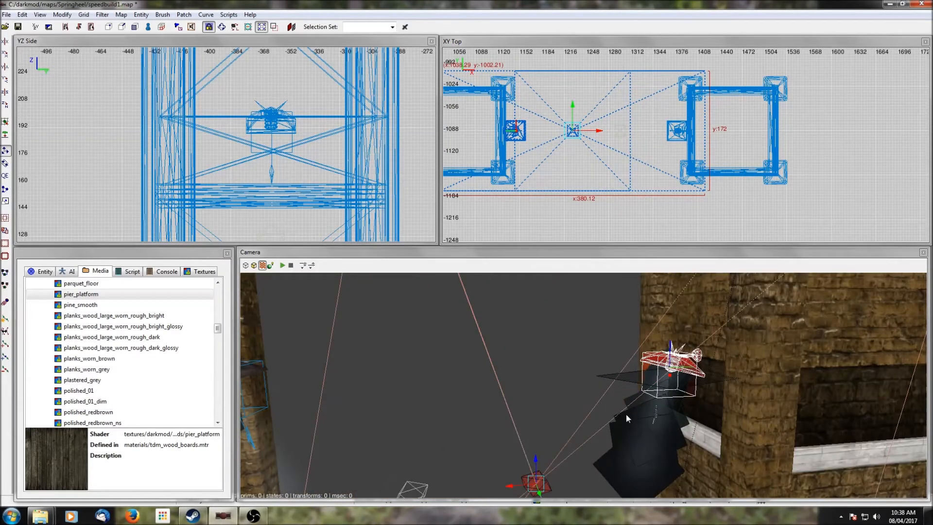
Step: Nudge the rotated light 4 units along X closer to the tower wall
{"action": "scroll", "coordinate": [622, 406], "scroll_direction": "up", "scroll_amount": 2}
{"action": "scroll", "coordinate": [634, 138], "scroll_direction": "up", "scroll_amount": 3}
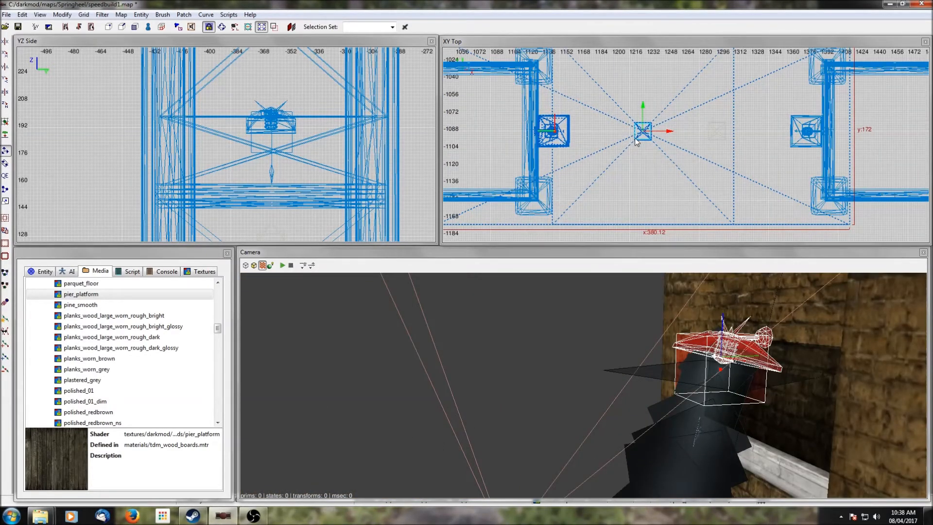
{"action": "left_click_drag", "start_coordinate": [666, 131], "coordinate": [665, 135]}
{"action": "scroll", "coordinate": [651, 91], "scroll_direction": "down", "scroll_amount": 6}
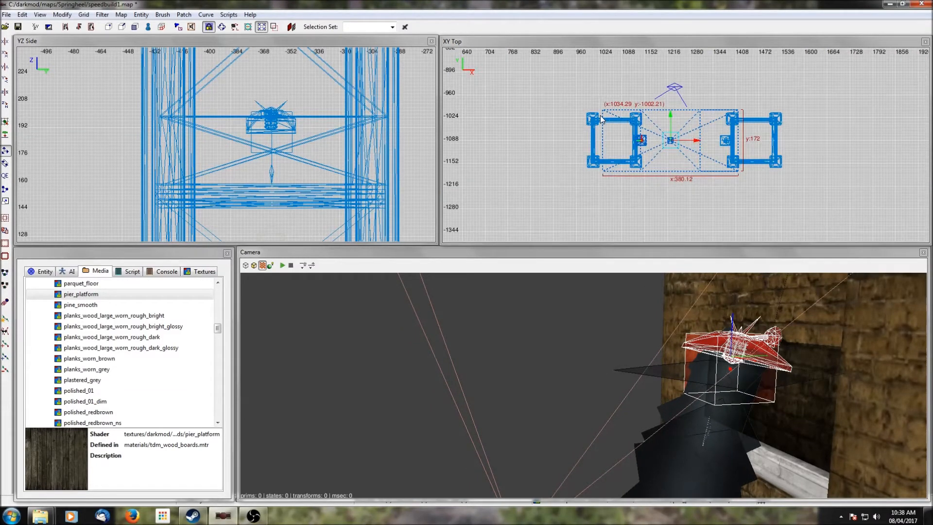
Step: Duplicate the light and move the copy 728 units along Y, centring it on the matching tower of the other pair
{"action": "scroll", "coordinate": [661, 146], "scroll_direction": "up", "scroll_amount": 3}
{"action": "scroll", "coordinate": [661, 139], "scroll_direction": "up", "scroll_amount": 3}
{"action": "right_click_drag", "start_coordinate": [661, 171], "coordinate": [728, 172]}
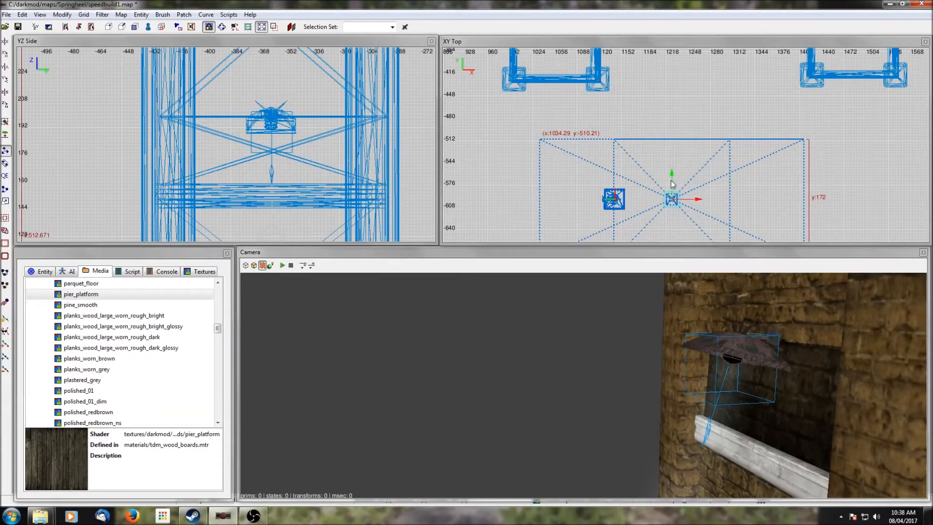
{"action": "left_click_drag", "start_coordinate": [671, 181], "coordinate": [671, 106]}
{"action": "right_click_drag", "start_coordinate": [683, 91], "coordinate": [700, 153]}
{"action": "left_click_drag", "start_coordinate": [685, 159], "coordinate": [684, 86]}
{"action": "right_click_drag", "start_coordinate": [685, 95], "coordinate": [725, 72]}
{"action": "scroll", "coordinate": [685, 94], "scroll_direction": "up", "scroll_amount": 3}
{"action": "left_click_drag", "start_coordinate": [701, 159], "coordinate": [702, 142]}
{"action": "scroll", "coordinate": [719, 138], "scroll_direction": "down", "scroll_amount": 3}
{"action": "right_click", "coordinate": [720, 139]}
{"action": "key", "text": "Escape"}
Step: Shift the copied light along X until its mount rests against the tower wall, then clear the selection
{"action": "left_click_drag", "start_coordinate": [697, 132], "coordinate": [719, 152]}
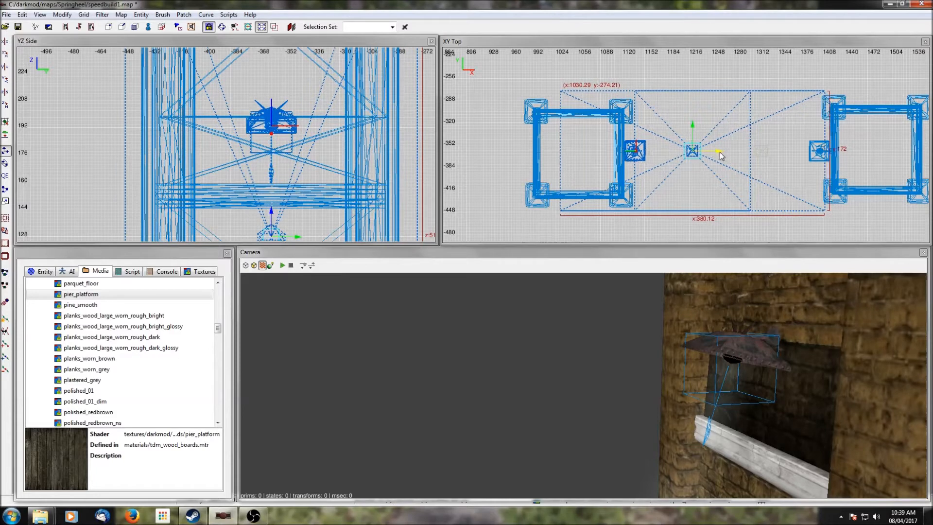
{"action": "right_click", "coordinate": [559, 334]}
{"action": "key", "text": "Down"}
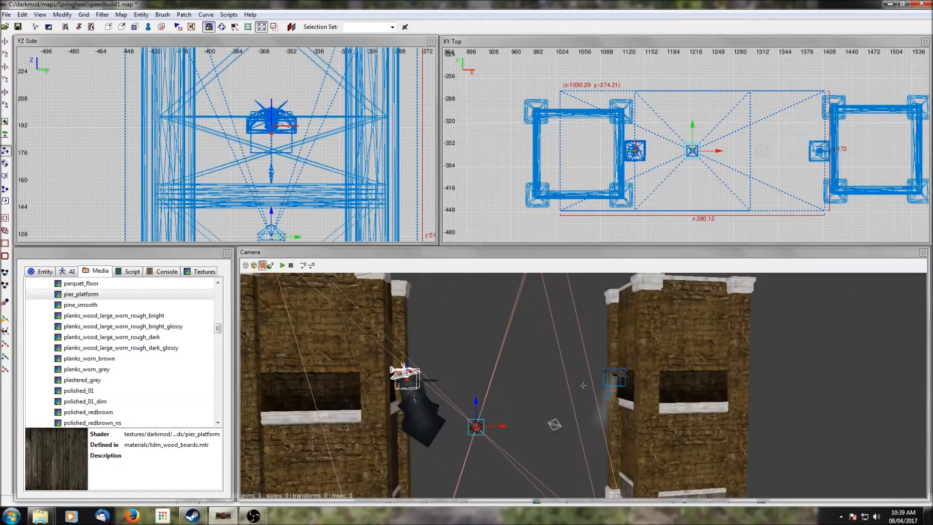
{"action": "key", "text": "Up"}
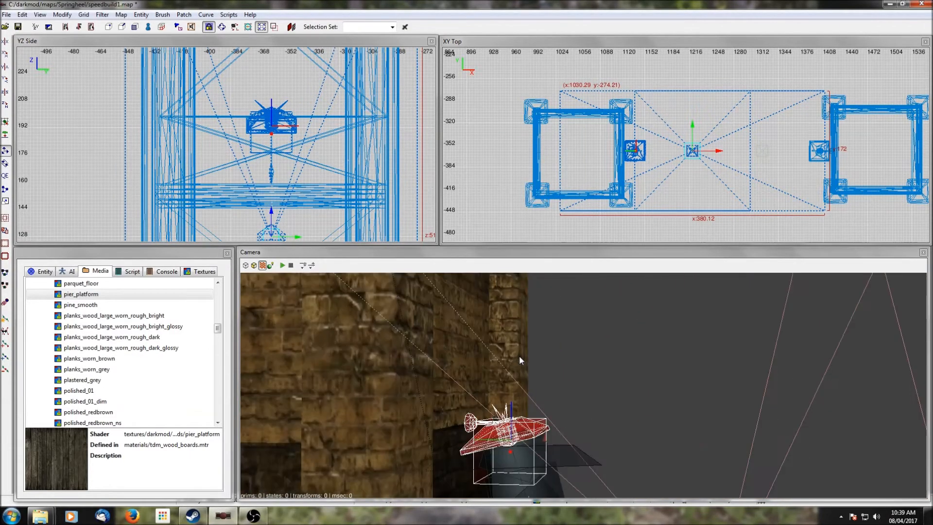
{"action": "scroll", "coordinate": [604, 134], "scroll_direction": "up", "scroll_amount": 5}
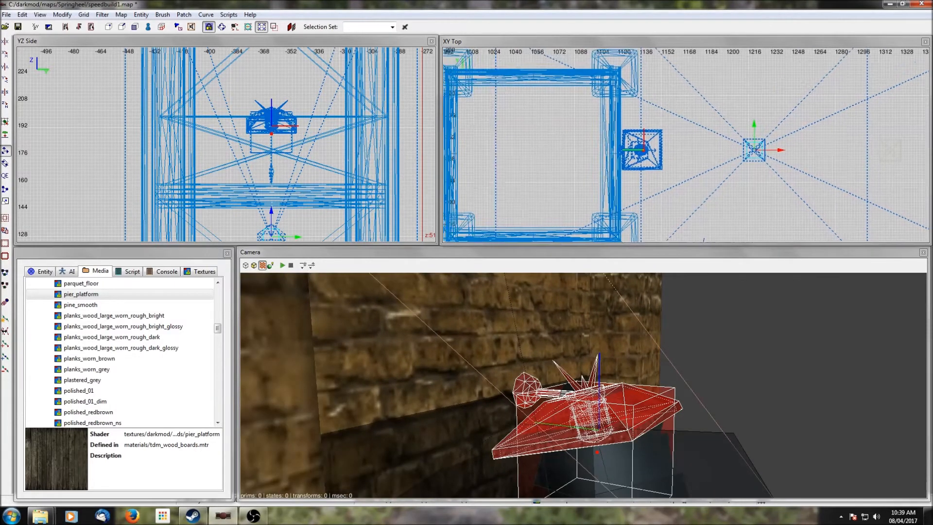
{"action": "left_click_drag", "start_coordinate": [707, 162], "coordinate": [699, 163]}
{"action": "key", "text": "Escape"}
{"action": "right_click", "coordinate": [754, 342]}
{"action": "key", "text": "Down"}
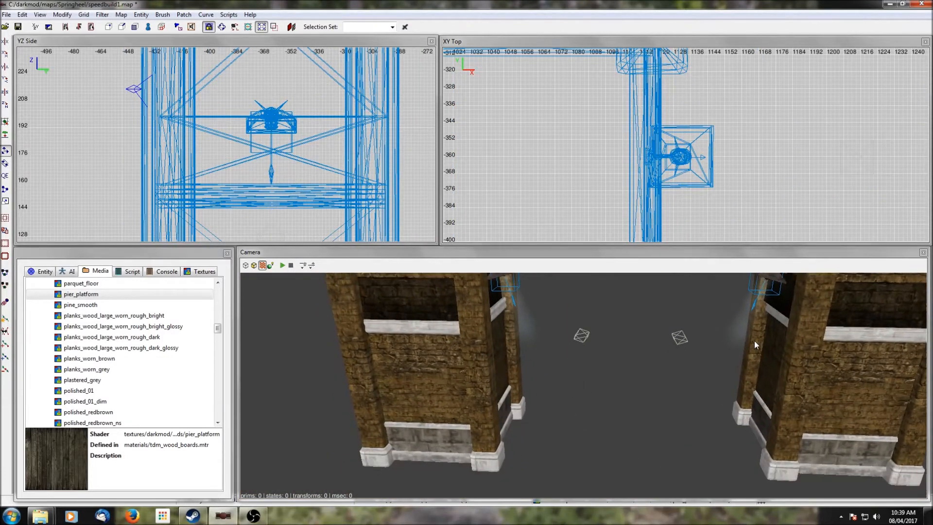
Step: Unhide the rest of the map and view the tower lights within the full warehouse interior
{"action": "key", "text": "shift+h"}
{"action": "right_click", "coordinate": [774, 380]}
{"action": "key", "text": "Down"}
{"action": "key", "text": "Down"}
{"action": "right_click", "coordinate": [774, 380]}
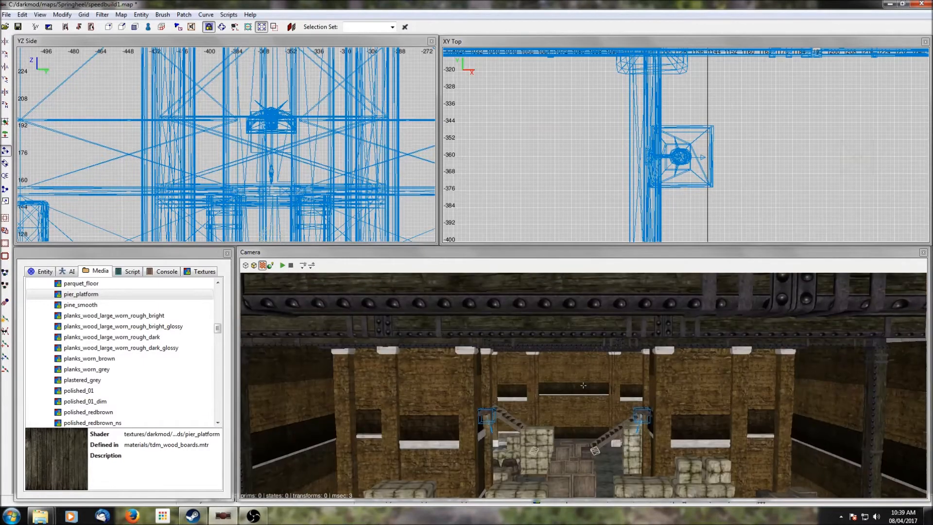
Step: Insert the industrial_hanging01.pfb light prefab among the cargo stacks south of the near tower pair
{"action": "scroll", "coordinate": [605, 121], "scroll_direction": "down", "scroll_amount": 4}
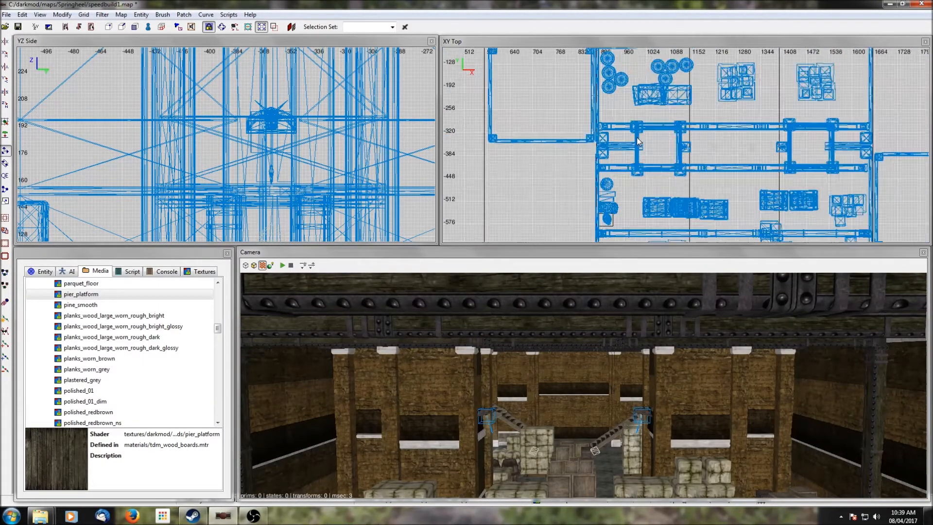
{"action": "scroll", "coordinate": [707, 182], "scroll_direction": "up", "scroll_amount": 1}
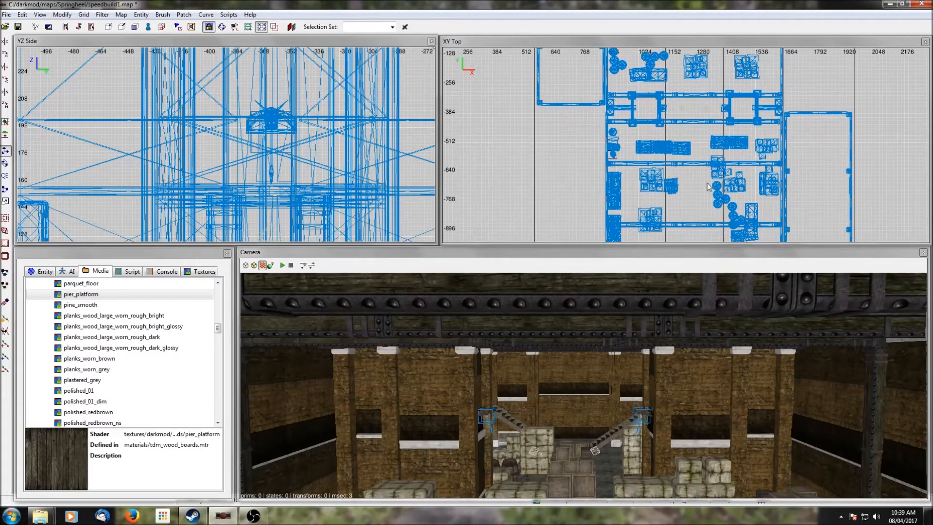
{"action": "right_click", "coordinate": [743, 167]}
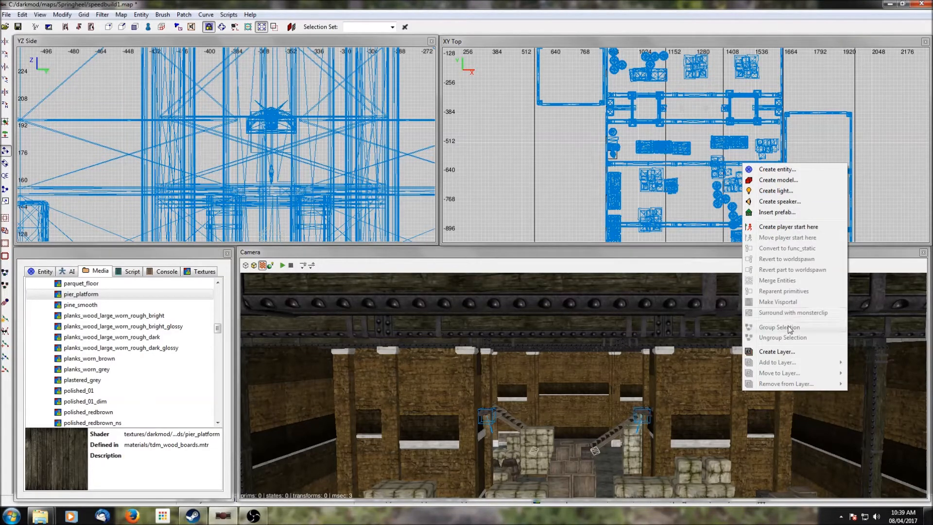
{"action": "left_click", "coordinate": [776, 214]}
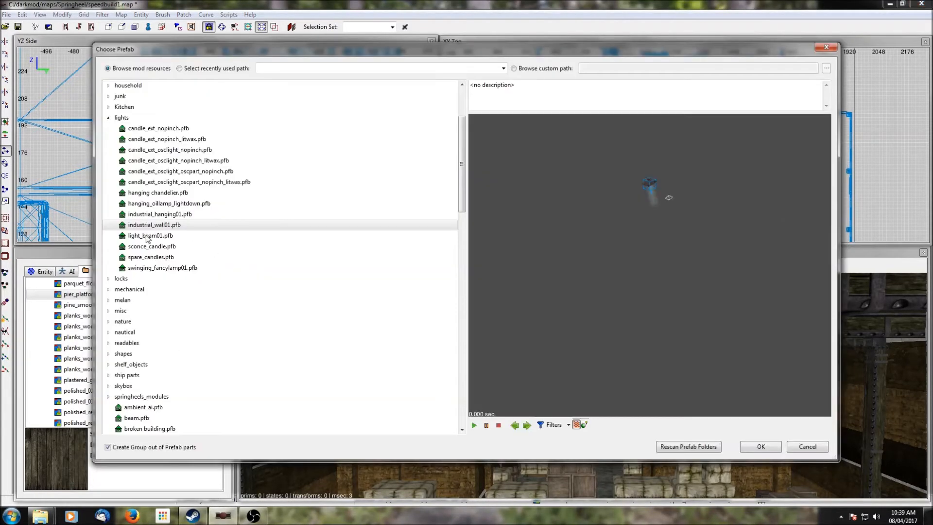
{"action": "left_click", "coordinate": [149, 215]}
{"action": "left_click", "coordinate": [760, 443]}
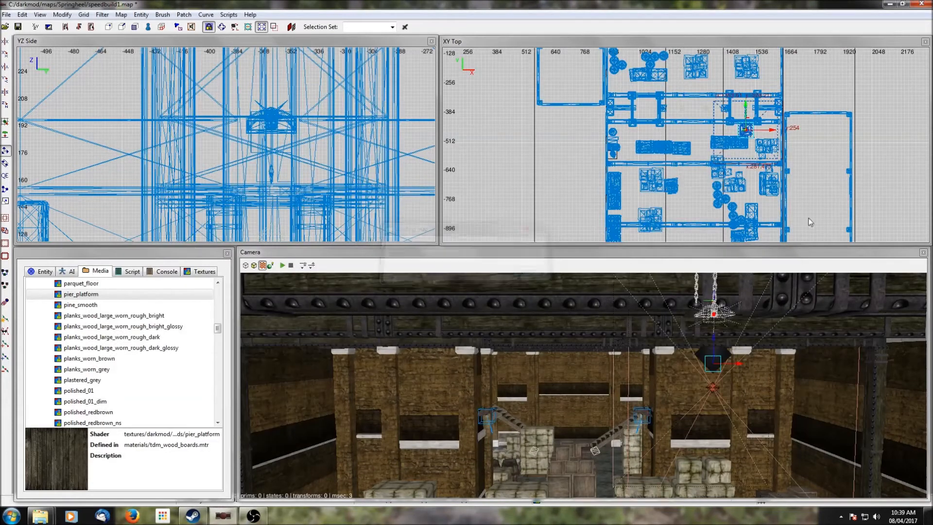
Step: Move the hanging light along Y in line with the roof beam and rotate it 90 degrees about the vertical axis
{"action": "left_click_drag", "start_coordinate": [742, 108], "coordinate": [747, 141]}
{"action": "right_click", "coordinate": [774, 398]}
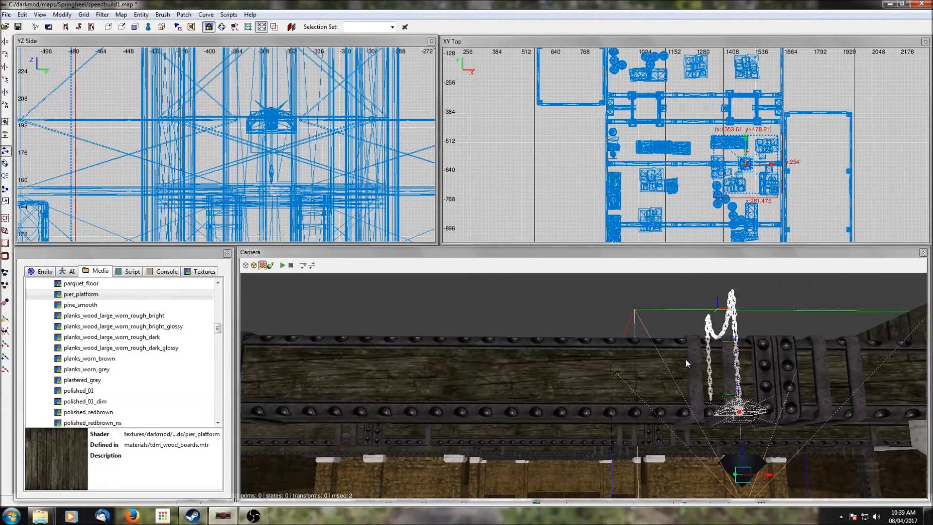
{"action": "left_click", "coordinate": [4, 106]}
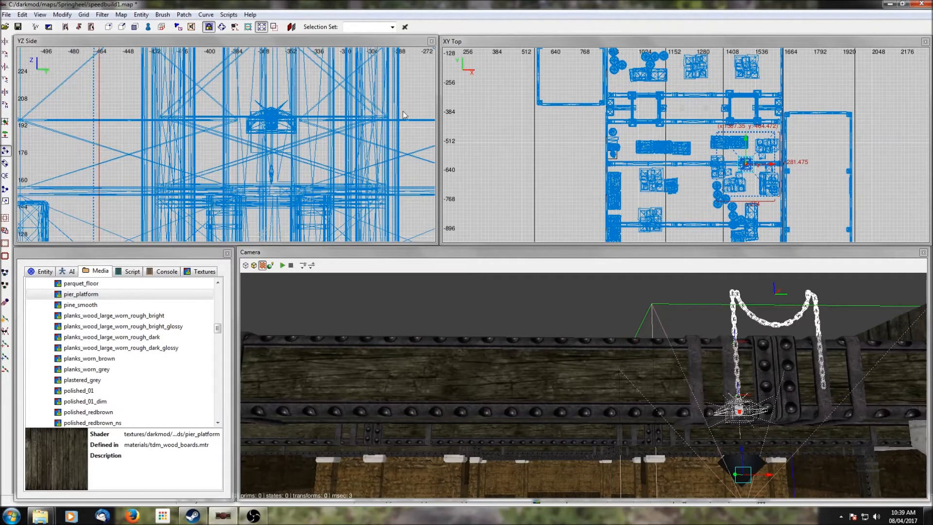
Step: Lower the hanging light until its chain tops reach the underside of the roof beam
{"action": "scroll", "coordinate": [281, 111], "scroll_direction": "down", "scroll_amount": 5}
{"action": "scroll", "coordinate": [229, 104], "scroll_direction": "down", "scroll_amount": 2}
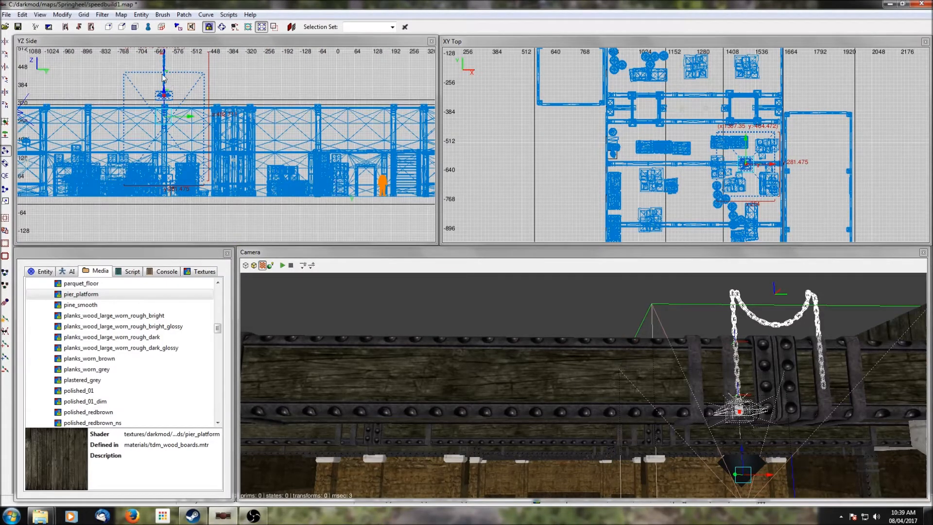
{"action": "left_click_drag", "start_coordinate": [165, 101], "coordinate": [162, 157]}
{"action": "right_click", "coordinate": [708, 426]}
{"action": "right_click", "coordinate": [708, 427]}
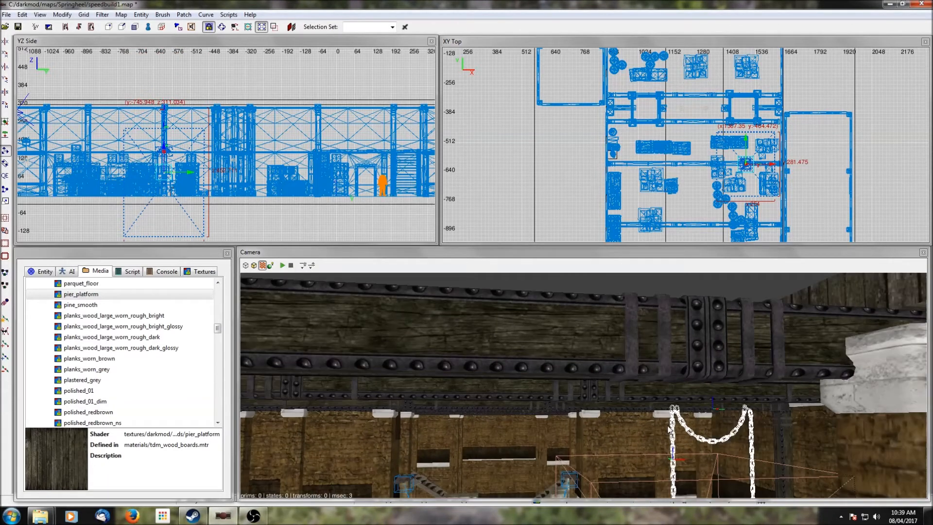
Step: Isolate the hanging light and its supporting beam by hiding everything else
{"action": "left_click", "coordinate": [700, 400], "text": "shift"}
{"action": "left_click_drag", "start_coordinate": [700, 400], "coordinate": [727, 426]}
{"action": "right_click", "coordinate": [728, 426]}
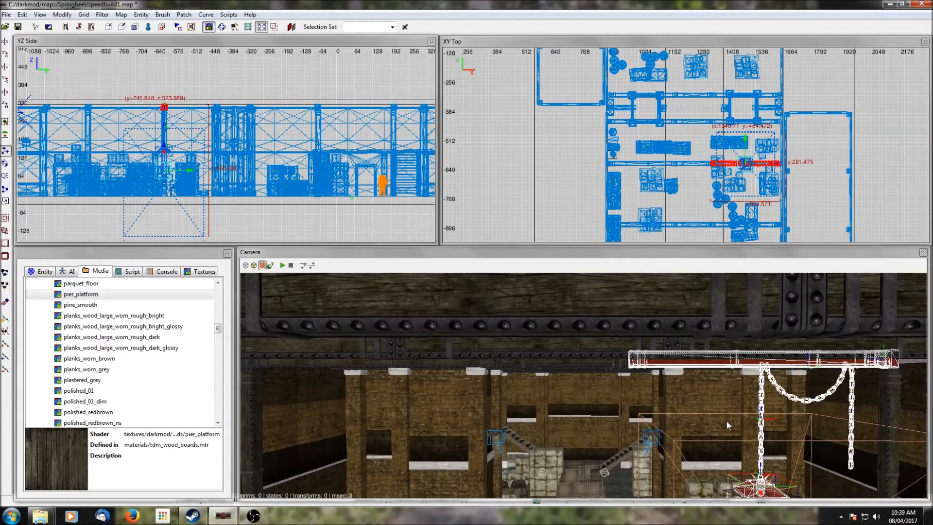
{"action": "key", "text": "ctrl+h"}
{"action": "scroll", "coordinate": [204, 108], "scroll_direction": "up", "scroll_amount": 2}
{"action": "key", "text": "Escape"}
Step: Nudge the hanging light vertically until its chain ends meet the beam's underside, then check the joint
{"action": "right_click_drag", "start_coordinate": [172, 95], "coordinate": [244, 95]}
{"action": "scroll", "coordinate": [173, 96], "scroll_direction": "up", "scroll_amount": 4}
{"action": "left_click", "coordinate": [233, 120], "text": "shift"}
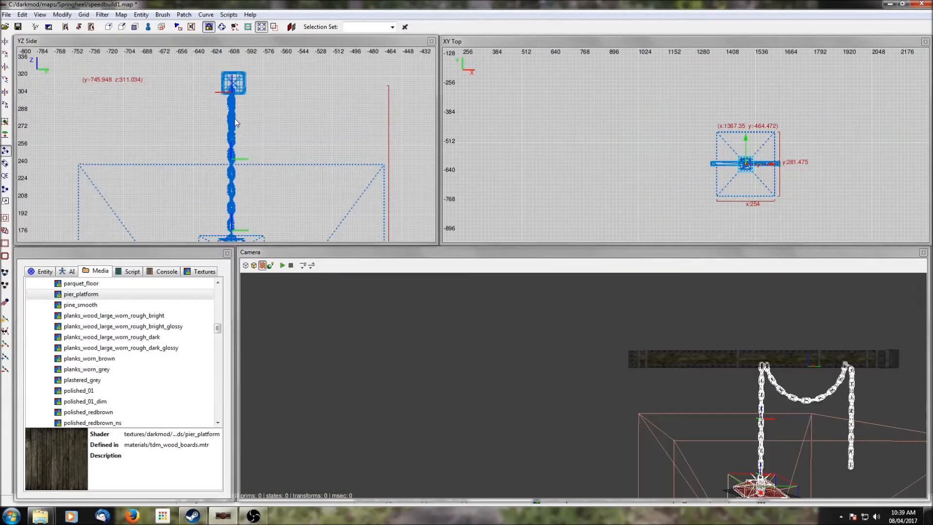
{"action": "scroll", "coordinate": [236, 122], "scroll_direction": "up", "scroll_amount": 2}
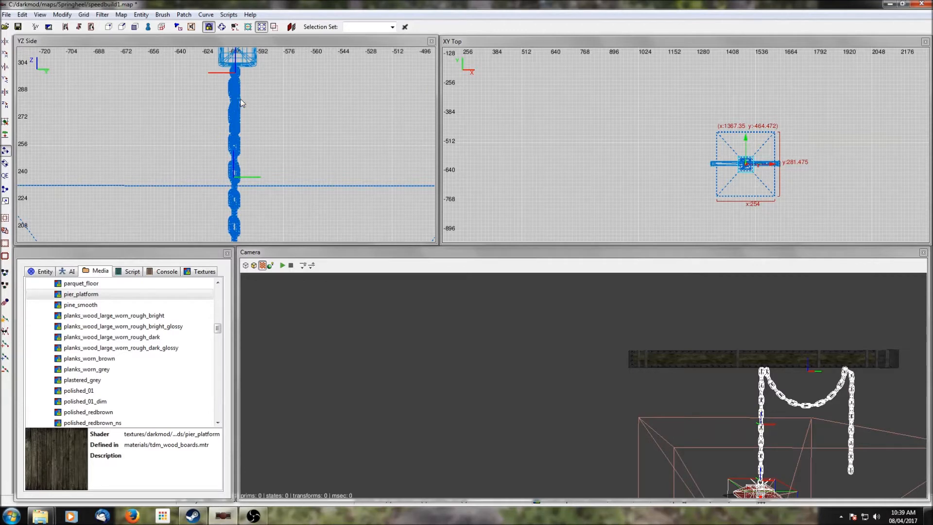
{"action": "key", "text": "alt+Up"}
{"action": "right_click", "coordinate": [692, 414]}
{"action": "right_click", "coordinate": [692, 414]}
{"action": "scroll", "coordinate": [692, 414], "scroll_direction": "up", "scroll_amount": 3}
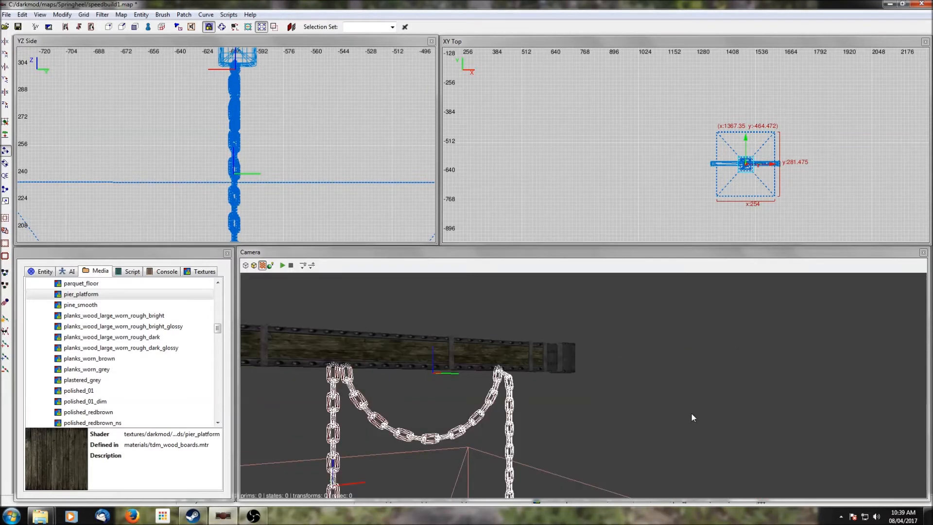
{"action": "scroll", "coordinate": [692, 417], "scroll_direction": "down", "scroll_amount": 1}
{"action": "key", "text": "Escape"}
{"action": "scroll", "coordinate": [692, 417], "scroll_direction": "up", "scroll_amount": 2}
{"action": "scroll", "coordinate": [692, 417], "scroll_direction": "down", "scroll_amount": 2}
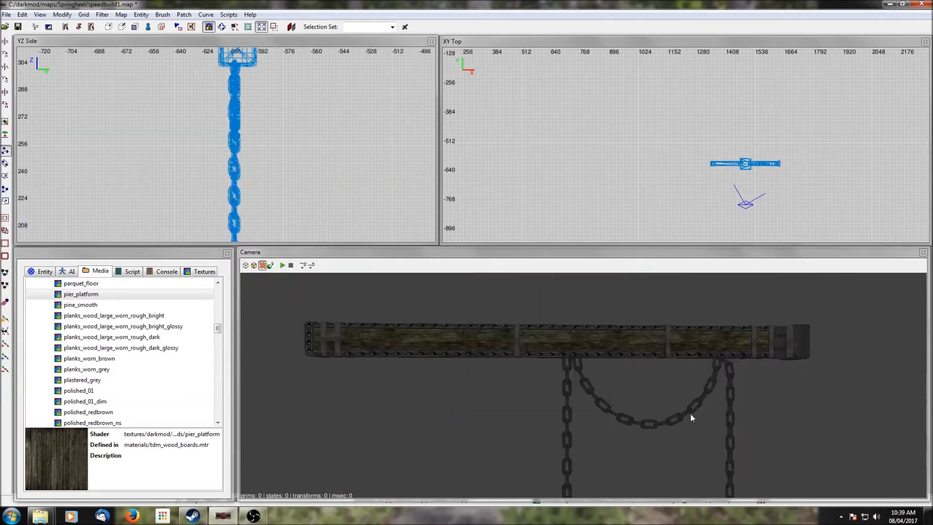
Step: Show all the hidden warehouse geometry again
{"action": "right_click", "coordinate": [692, 418]}
{"action": "right_click", "coordinate": [691, 418]}
{"action": "key", "text": "shift+h"}
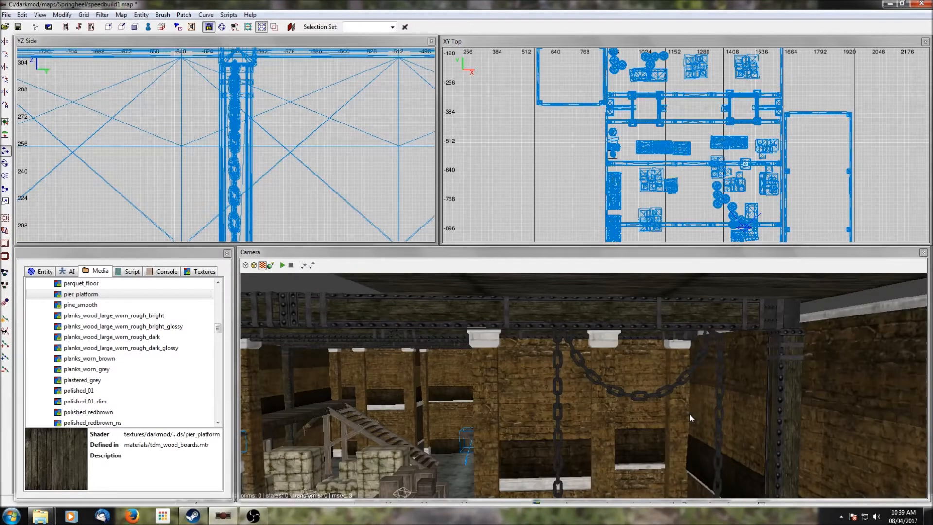
Step: Duplicate the hanging light and move the copy 388 units along X to the other side of the same beam line
{"action": "left_click", "coordinate": [670, 386], "text": "shift"}
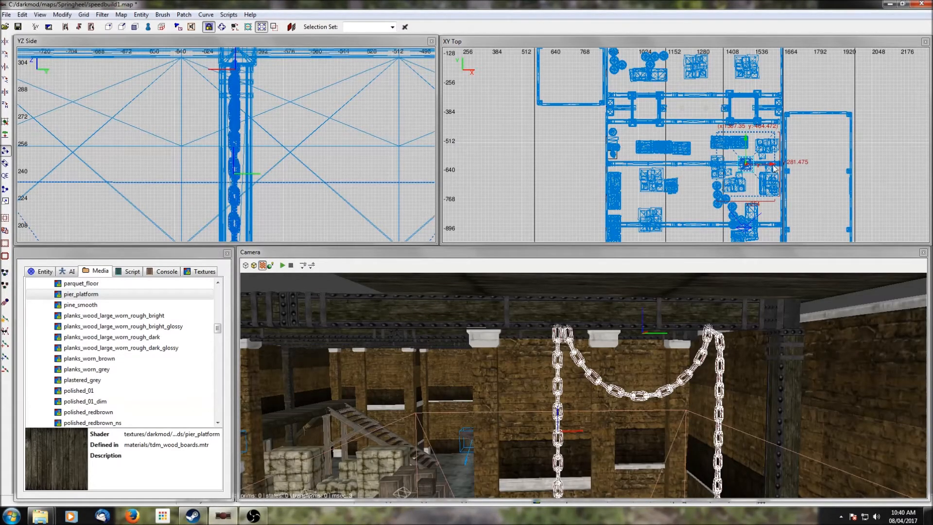
{"action": "key", "text": "space"}
{"action": "left_click_drag", "start_coordinate": [773, 166], "coordinate": [684, 166]}
{"action": "left_click", "coordinate": [680, 384], "text": "shift"}
{"action": "left_click", "coordinate": [680, 384], "text": "shift"}
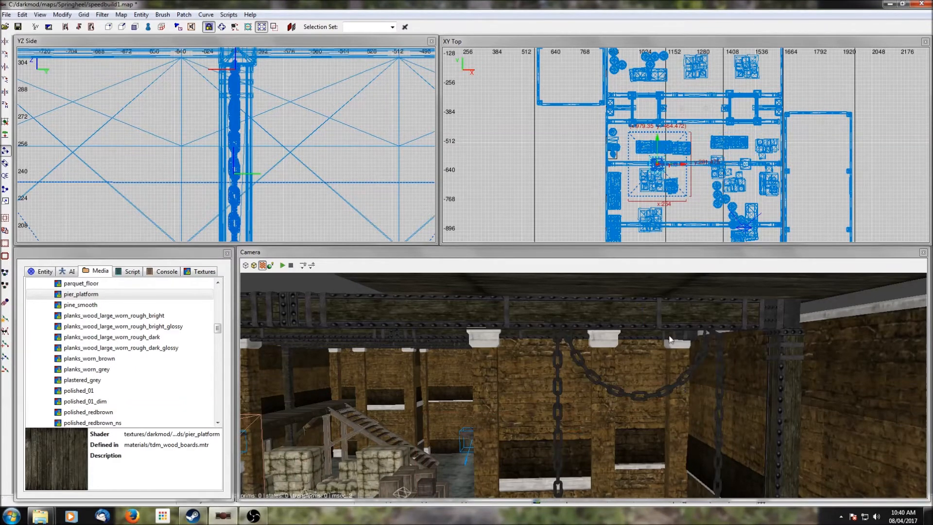
Step: Rotate the copied hanging light 180 degrees about the vertical axis and check it above the crates
{"action": "left_click", "coordinate": [4, 106]}
{"action": "left_click", "coordinate": [4, 106]}
{"action": "right_click", "coordinate": [381, 363]}
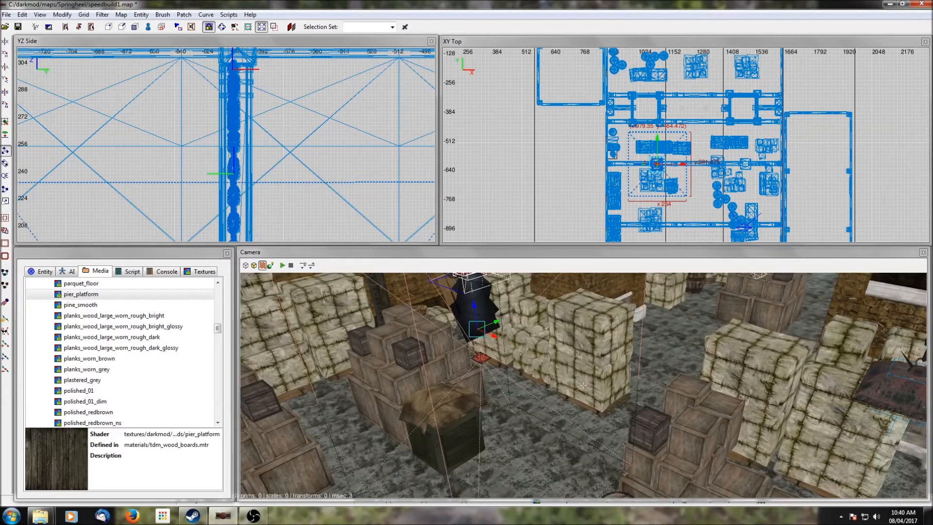
{"action": "right_click", "coordinate": [583, 384]}
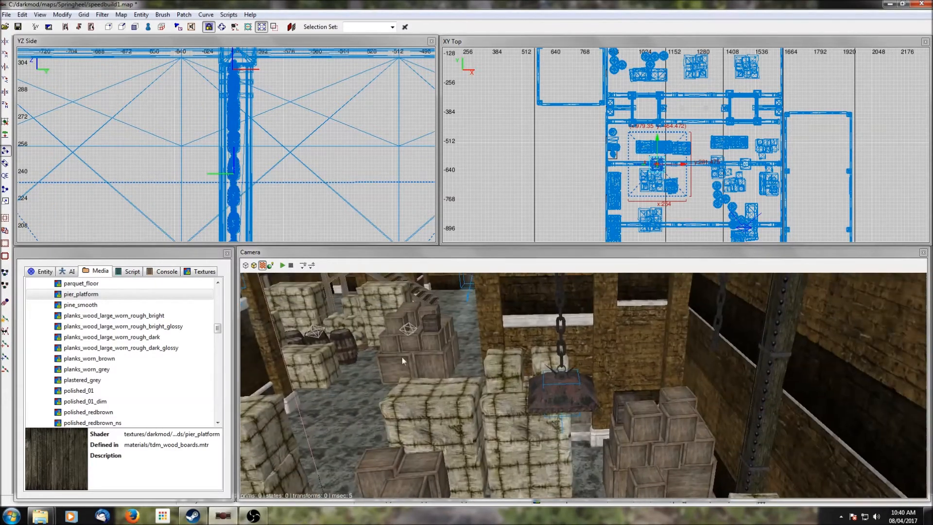
{"action": "right_click", "coordinate": [652, 381]}
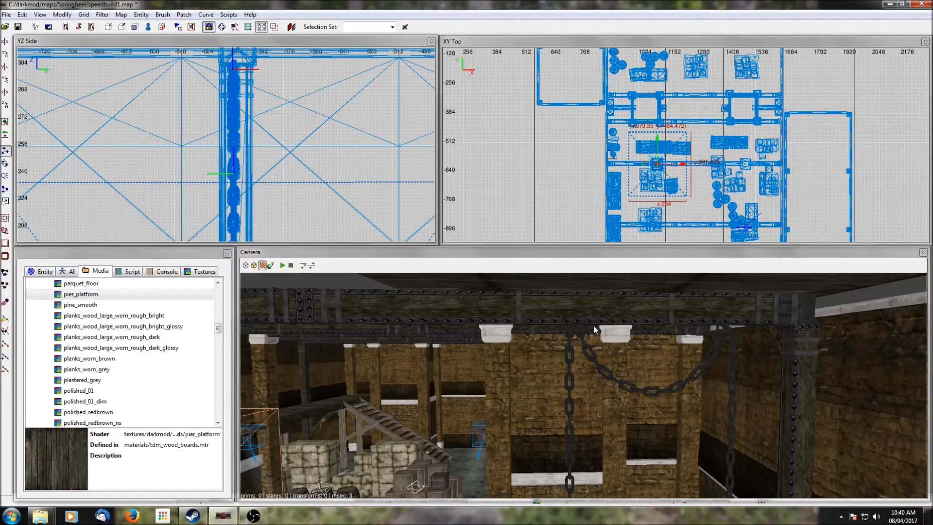
Step: Adjust the rotated copy's position along the beam by about 4 units in X
{"action": "left_click", "coordinate": [577, 335], "text": "shift"}
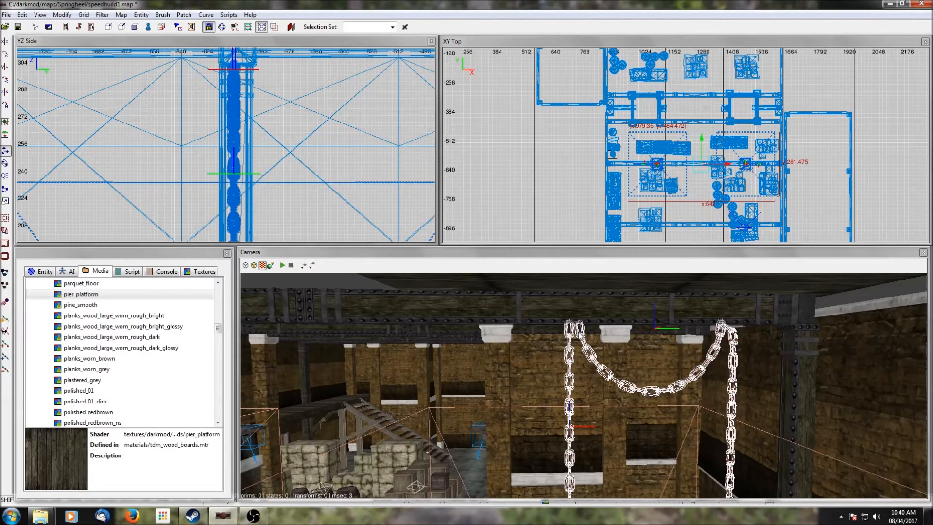
{"action": "left_click", "coordinate": [578, 335], "text": "shift"}
{"action": "left_click_drag", "start_coordinate": [683, 165], "coordinate": [677, 166]}
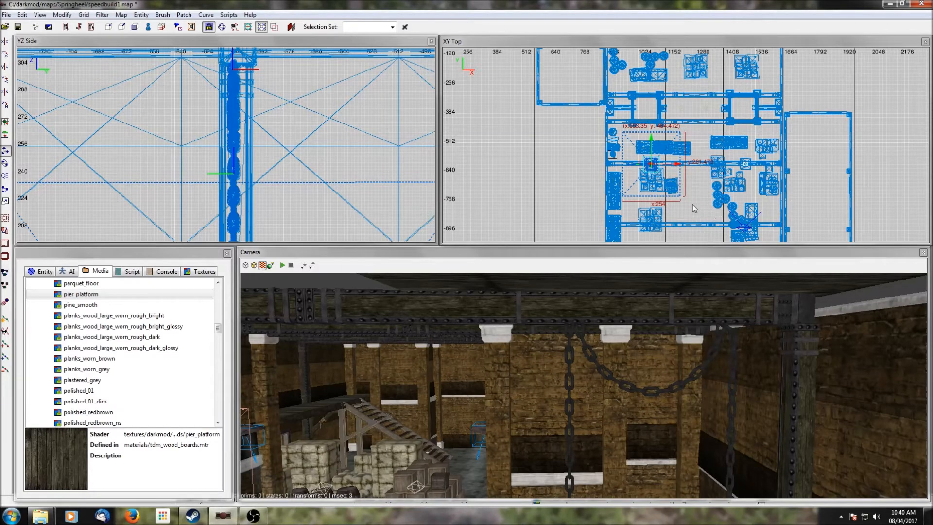
{"action": "left_click", "coordinate": [572, 384], "text": "shift"}
{"action": "left_click", "coordinate": [572, 384], "text": "shift"}
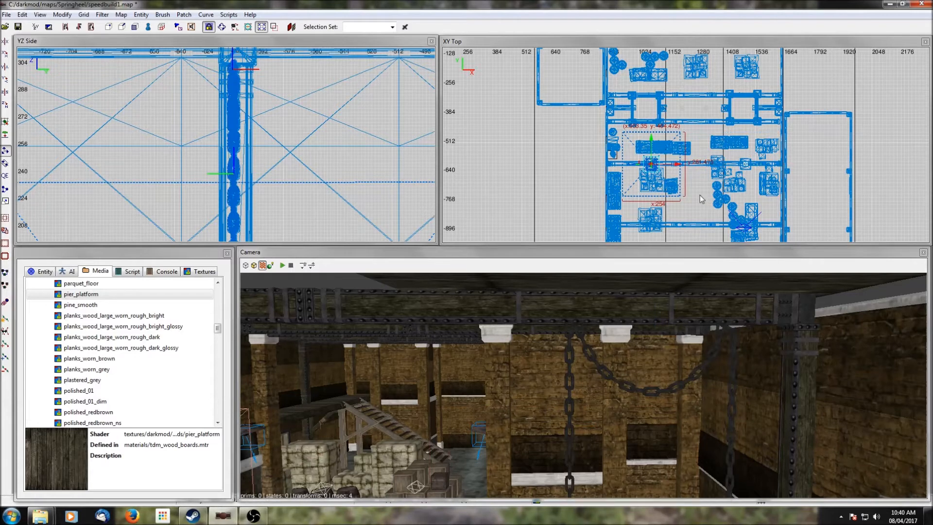
{"action": "left_click_drag", "start_coordinate": [680, 166], "coordinate": [686, 166]}
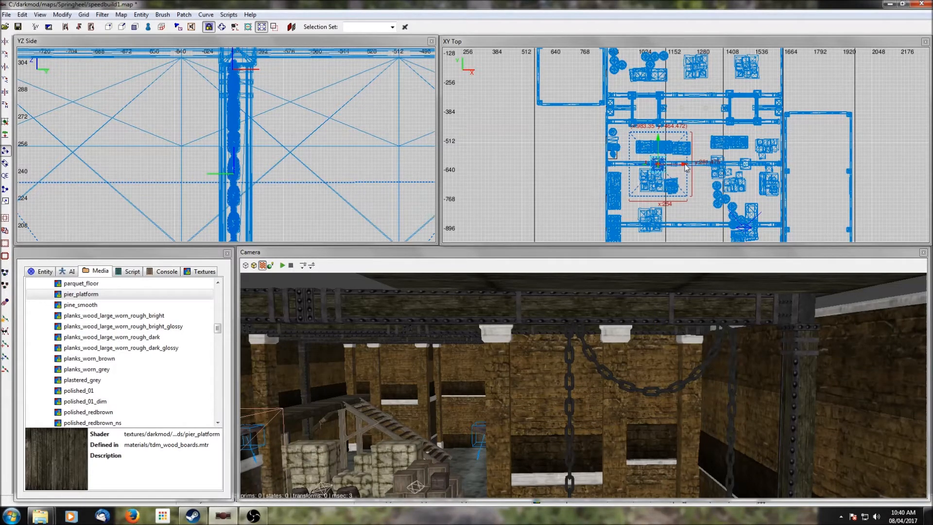
Step: Select only the original hanging light and move it 28 units along X toward the copy
{"action": "key", "text": "Escape"}
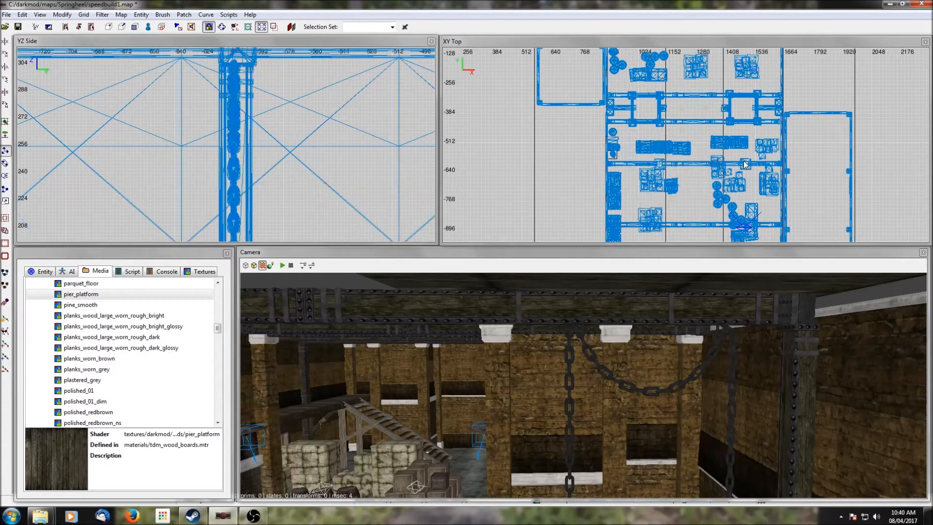
{"action": "left_click", "coordinate": [746, 165], "text": "shift"}
{"action": "left_click_drag", "start_coordinate": [773, 166], "coordinate": [766, 167]}
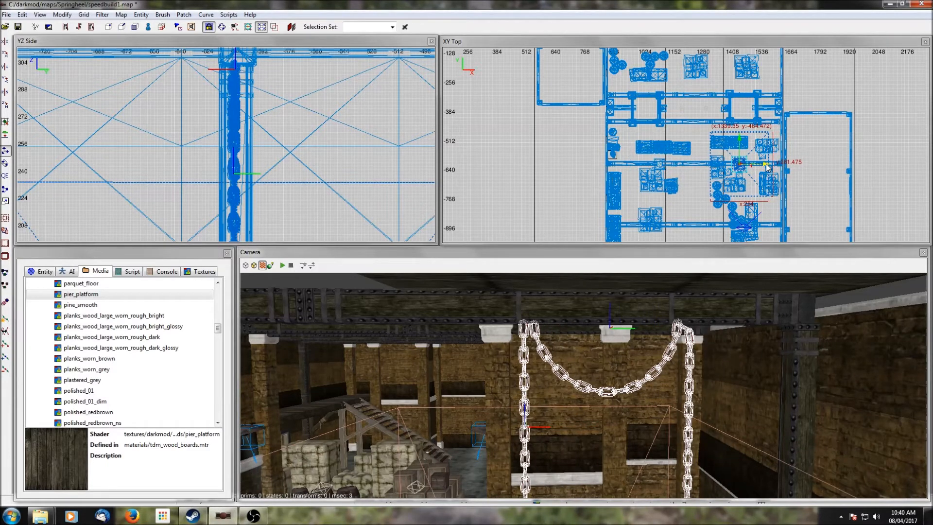
Step: Duplicate both hanging lights together and move the copies about 612 units along Y to the beam near the crate stacks
{"action": "key", "text": "Escape"}
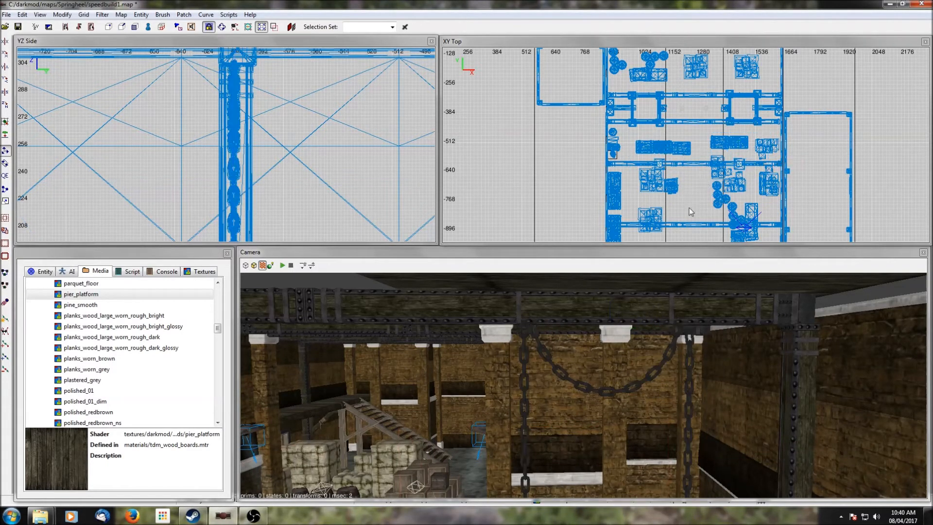
{"action": "left_click", "coordinate": [600, 389], "text": "shift"}
{"action": "key", "text": "Right"}
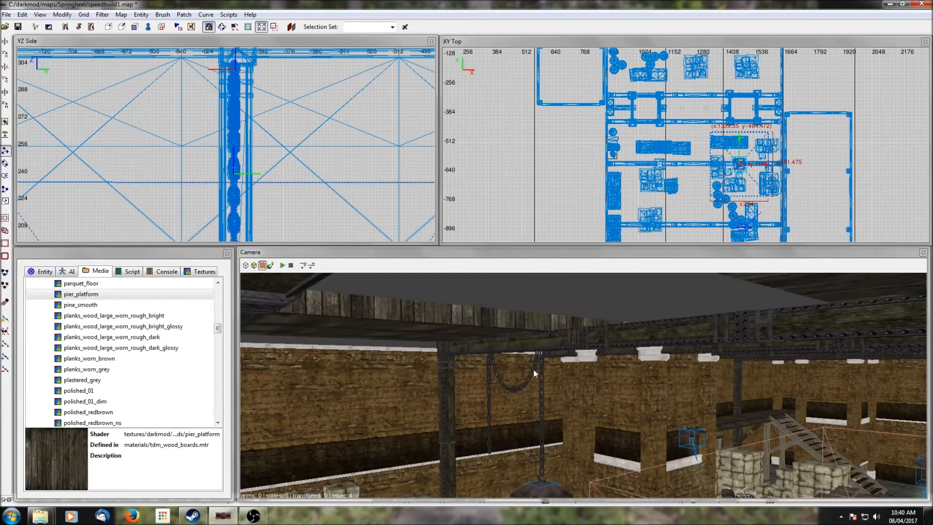
{"action": "left_click", "coordinate": [538, 366], "text": "shift"}
{"action": "scroll", "coordinate": [768, 106], "scroll_direction": "down", "scroll_amount": 2}
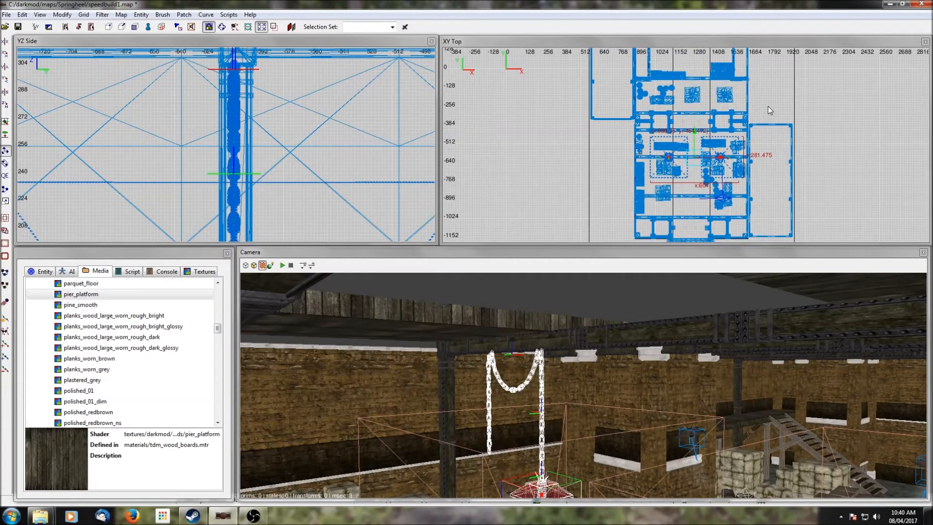
{"action": "scroll", "coordinate": [761, 92], "scroll_direction": "down", "scroll_amount": 1}
{"action": "left_click_drag", "start_coordinate": [684, 184], "coordinate": [688, 95]}
{"action": "scroll", "coordinate": [688, 95], "scroll_direction": "up", "scroll_amount": 4}
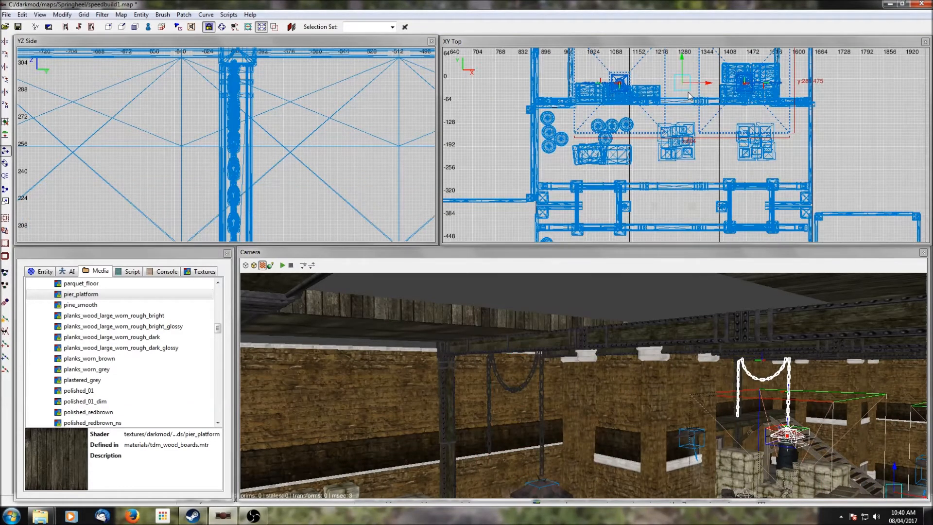
Step: Shift the copied pair of hanging lights back 50 units in Y to line up under the beam, and check them above the crates
{"action": "right_click_drag", "start_coordinate": [688, 95], "coordinate": [686, 128]}
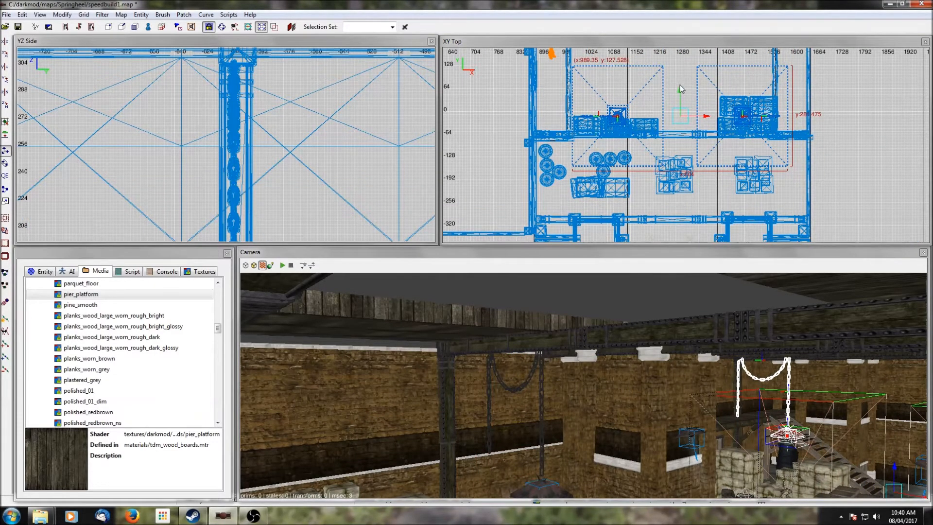
{"action": "left_click_drag", "start_coordinate": [680, 86], "coordinate": [680, 103]}
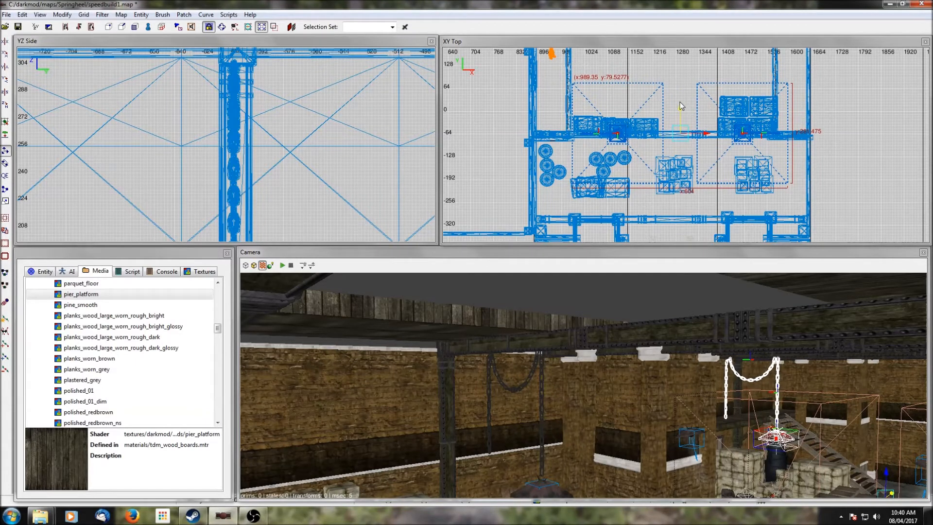
{"action": "left_click_drag", "start_coordinate": [681, 106], "coordinate": [681, 107]}
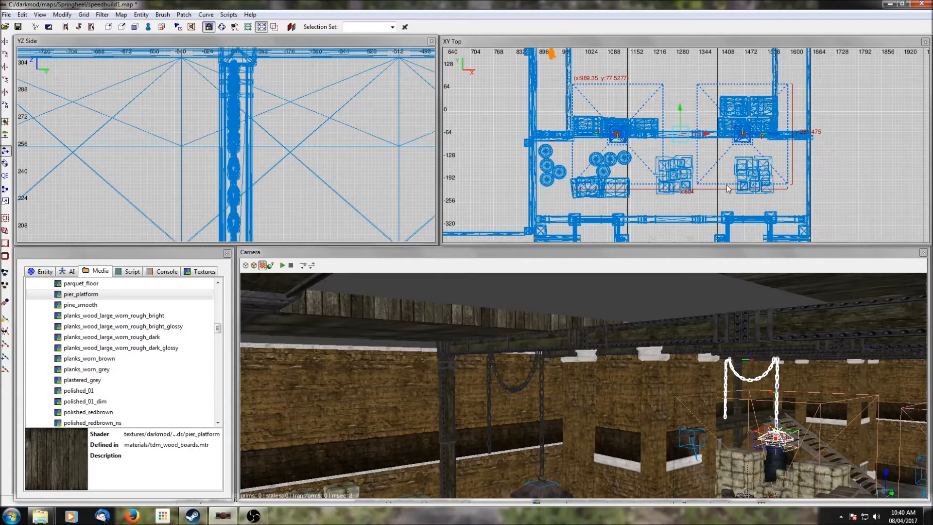
{"action": "scroll", "coordinate": [714, 130], "scroll_direction": "down", "scroll_amount": 2}
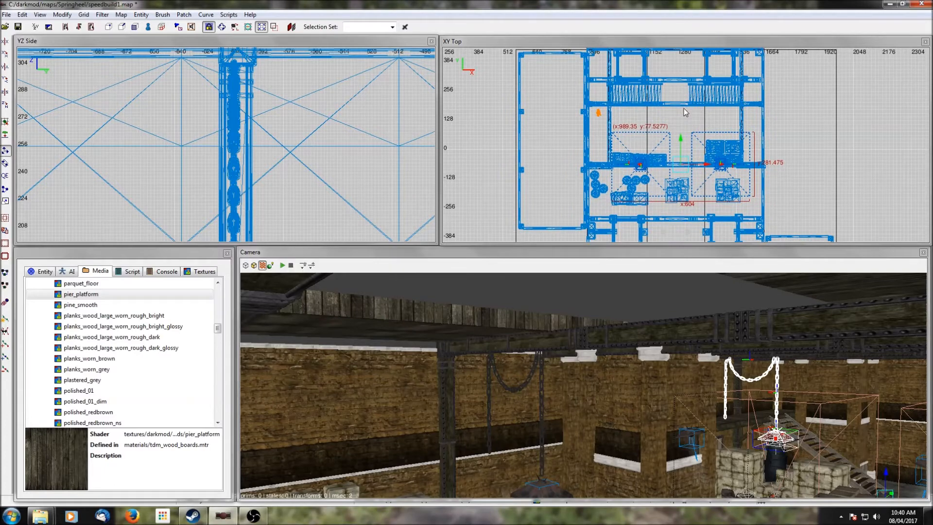
{"action": "right_click", "coordinate": [711, 337]}
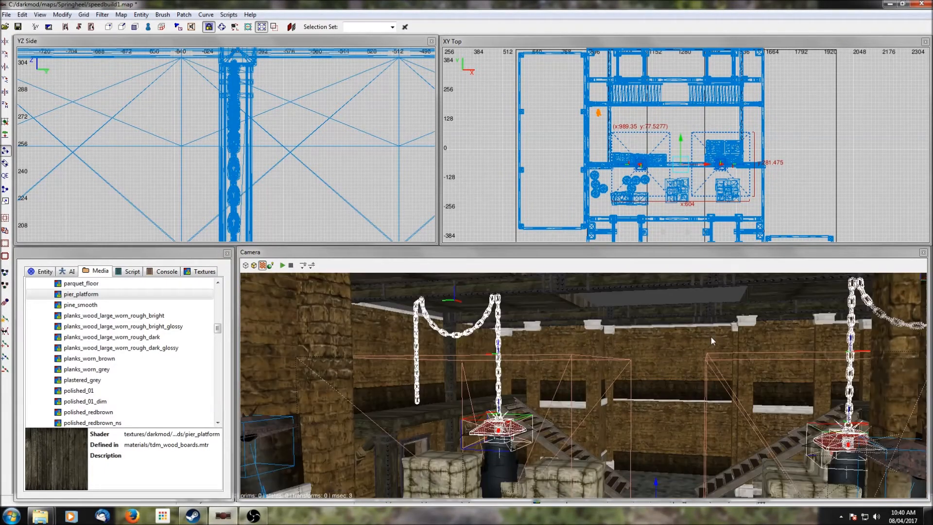
{"action": "right_click", "coordinate": [710, 336]}
{"action": "right_click", "coordinate": [710, 337]}
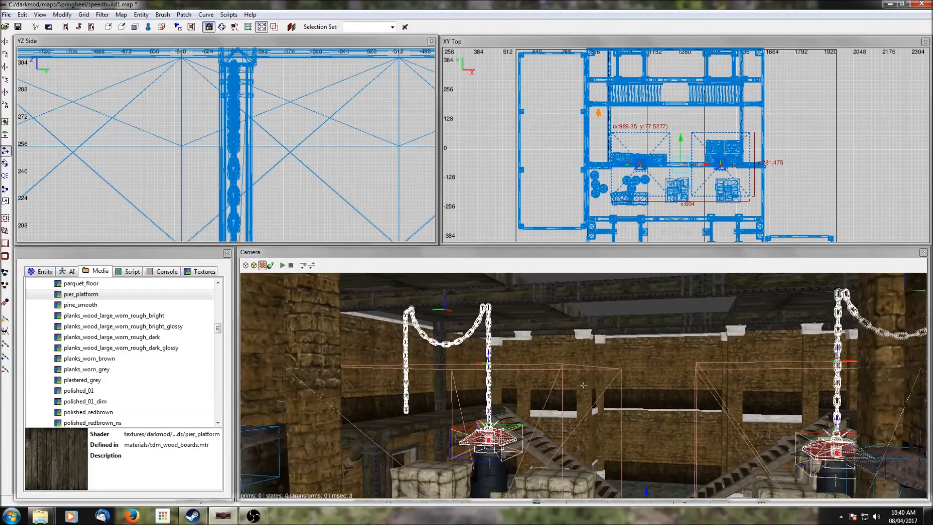
{"action": "right_click", "coordinate": [711, 336]}
{"action": "key", "text": "Escape"}
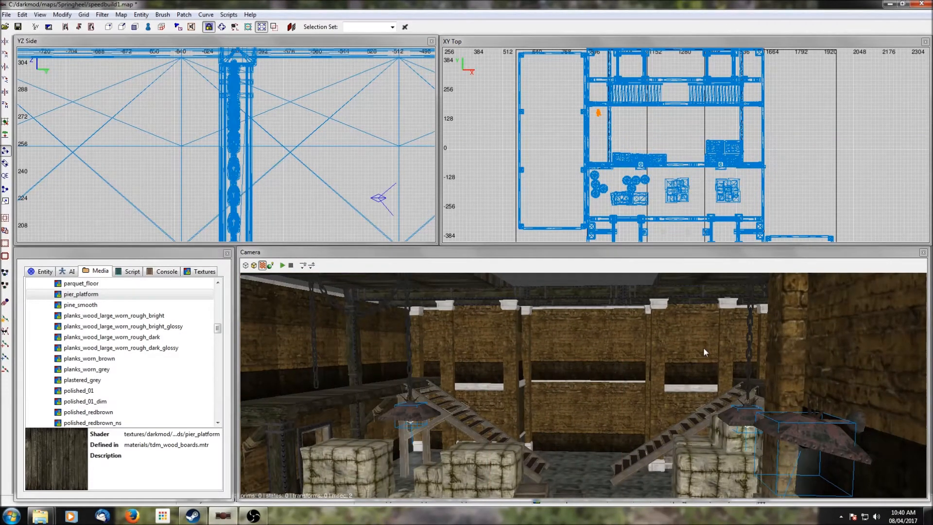
Step: Duplicate the industrial wall light on the nearby tower and move the copy about 696 units along Y to the far towers
{"action": "left_click", "coordinate": [816, 430], "text": "shift"}
{"action": "scroll", "coordinate": [746, 155], "scroll_direction": "down", "scroll_amount": 3}
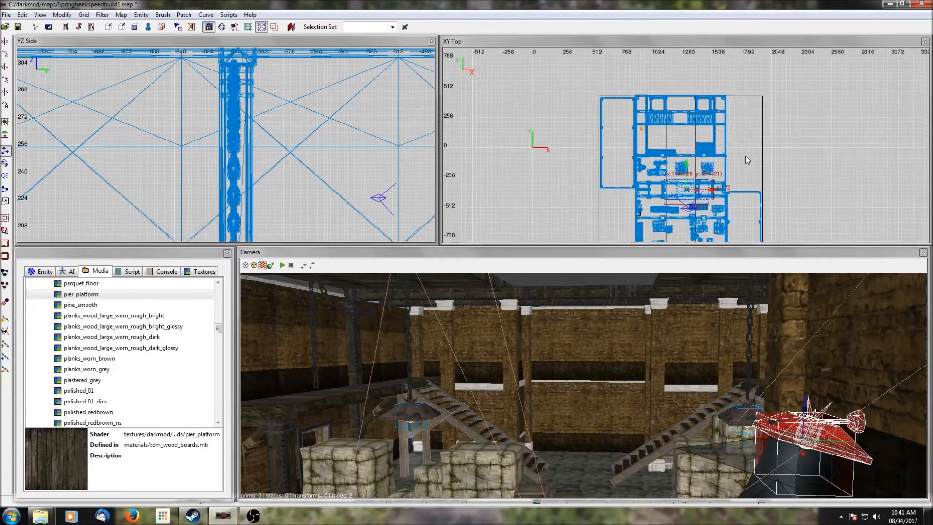
{"action": "key", "text": "space"}
{"action": "left_click_drag", "start_coordinate": [687, 165], "coordinate": [686, 86]}
{"action": "scroll", "coordinate": [687, 86], "scroll_direction": "up", "scroll_amount": 3}
{"action": "mouse_move", "coordinate": [687, 86]}
{"action": "right_mouse_down"}
{"action": "mouse_move", "coordinate": [667, 155]}
{"action": "mouse_move", "coordinate": [699, 107]}
{"action": "right_mouse_up"}
{"action": "scroll", "coordinate": [702, 94], "scroll_direction": "up", "scroll_amount": 2}
{"action": "left_click_drag", "start_coordinate": [657, 142], "coordinate": [656, 135]}
{"action": "scroll", "coordinate": [749, 173], "scroll_direction": "up", "scroll_amount": 3}
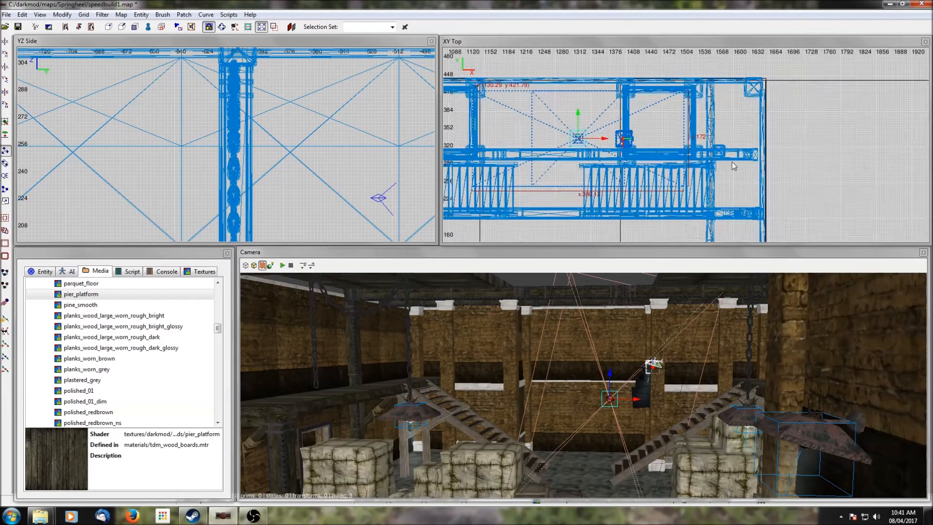
Step: Rotate the copied wall light 90 degrees about the vertical axis and place it against the far tower's wall above the stairs
{"action": "left_click", "coordinate": [7, 107]}
{"action": "left_click", "coordinate": [6, 108]}
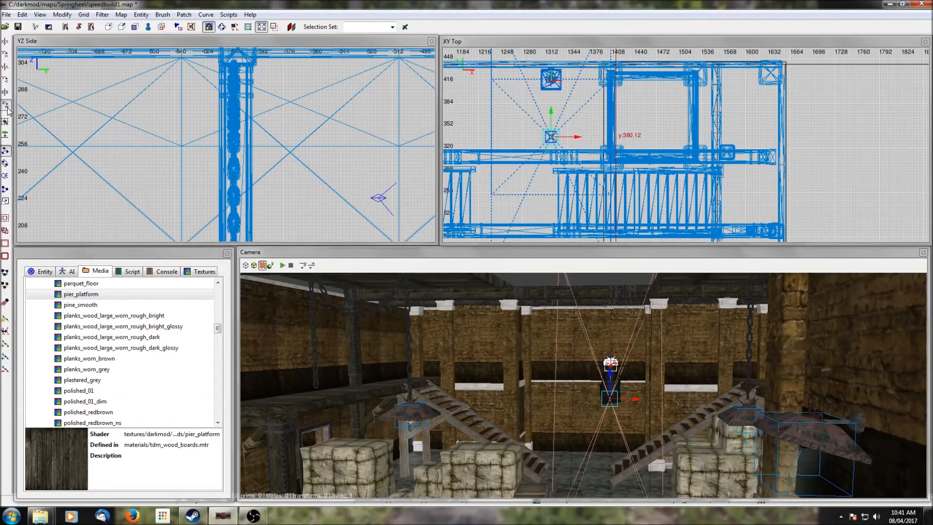
{"action": "left_click_drag", "start_coordinate": [552, 118], "coordinate": [656, 172]}
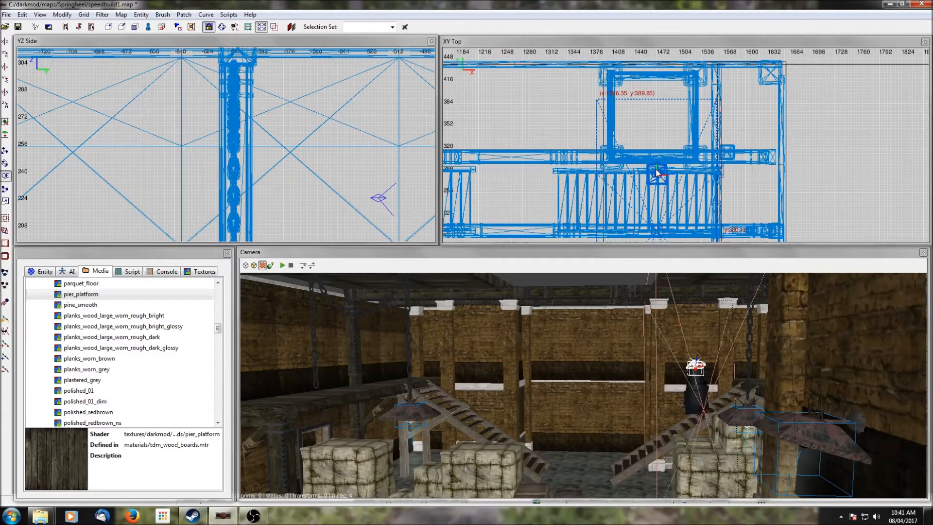
{"action": "right_click", "coordinate": [701, 393]}
{"action": "key", "text": "Up"}
{"action": "key", "text": "Up"}
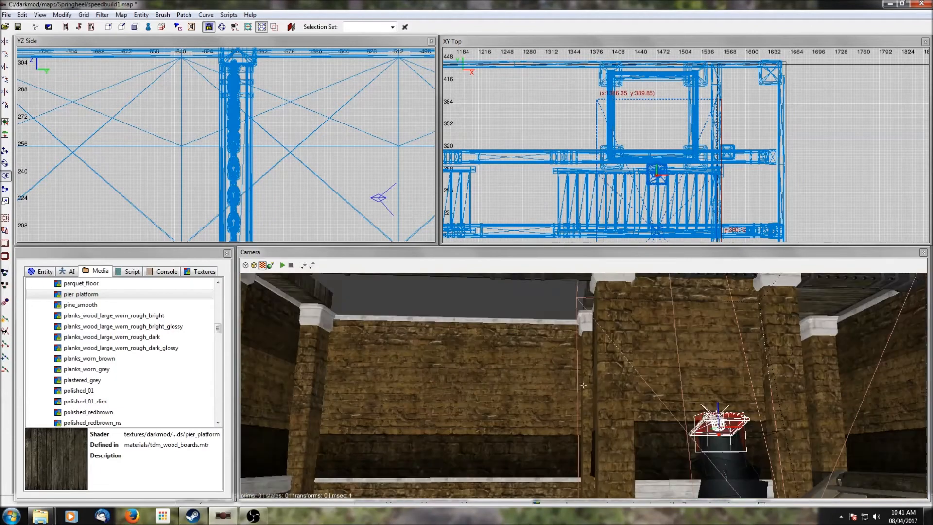
{"action": "key", "text": "Down"}
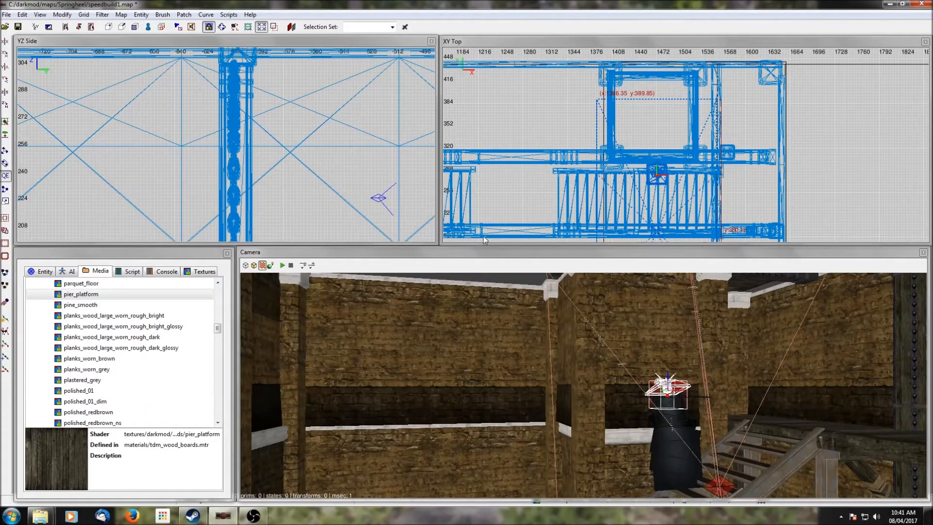
Step: Hide everything except the far brick tower and its wall light, keeping only the light selected
{"action": "scroll", "coordinate": [346, 153], "scroll_direction": "down", "scroll_amount": 7}
{"action": "right_click_drag", "start_coordinate": [353, 180], "coordinate": [241, 159]}
{"action": "scroll", "coordinate": [371, 179], "scroll_direction": "down", "scroll_amount": 1}
{"action": "left_click", "coordinate": [643, 344], "text": "shift"}
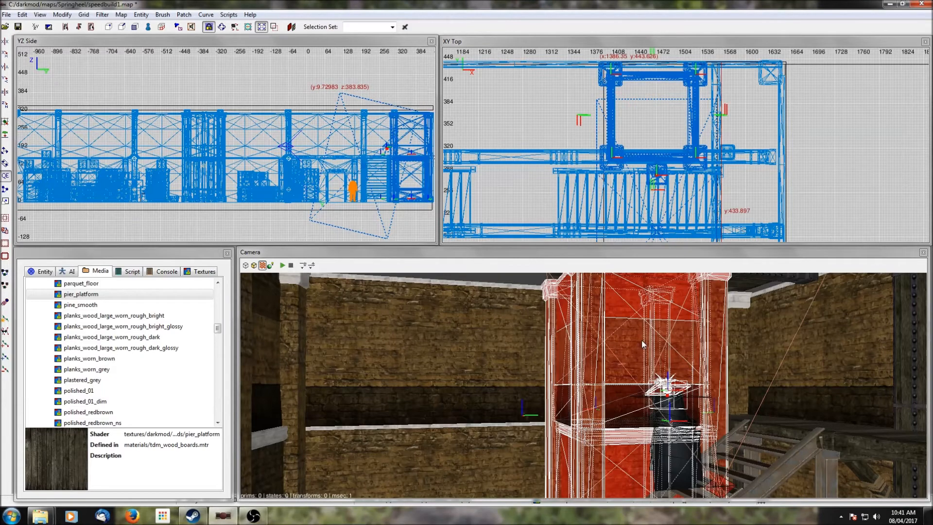
{"action": "key", "text": "ctrl+h"}
{"action": "key", "text": "Escape"}
{"action": "scroll", "coordinate": [610, 160], "scroll_direction": "up", "scroll_amount": 4}
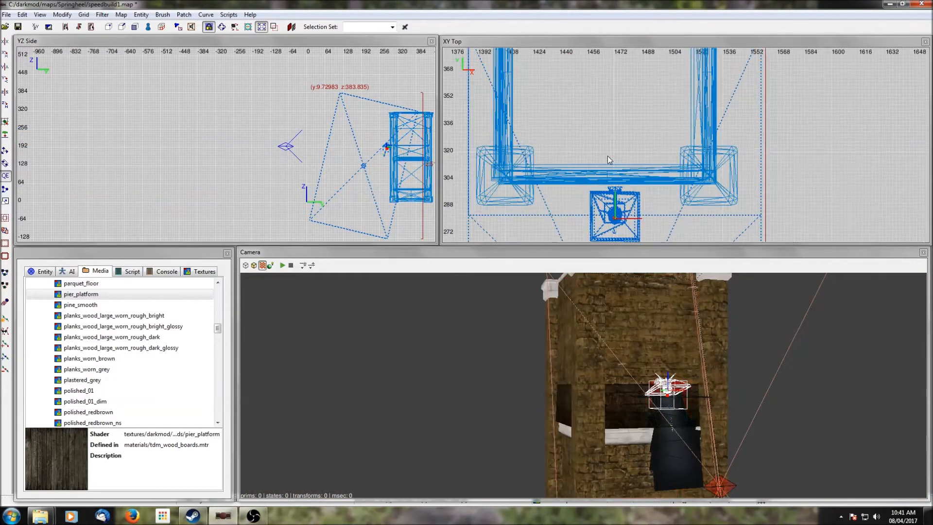
Step: Shift the wall light 4 units in X and 6 units in Y onto the tower wall, and raise it to about Z 256
{"action": "left_click_drag", "start_coordinate": [611, 218], "coordinate": [605, 208]}
{"action": "right_click_drag", "start_coordinate": [376, 159], "coordinate": [252, 187]}
{"action": "scroll", "coordinate": [376, 159], "scroll_direction": "up", "scroll_amount": 4}
{"action": "scroll", "coordinate": [325, 110], "scroll_direction": "up", "scroll_amount": 3}
{"action": "left_click_drag", "start_coordinate": [317, 209], "coordinate": [317, 127]}
{"action": "scroll", "coordinate": [656, 172], "scroll_direction": "up", "scroll_amount": 2}
Step: Examine close up how the wall light's bracket meets the isolated tower's brick face
{"action": "right_click", "coordinate": [673, 345]}
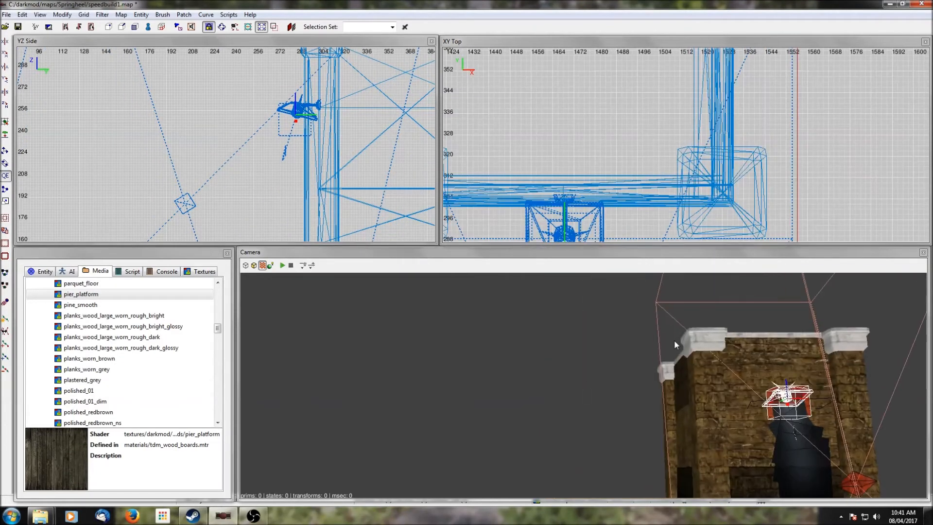
{"action": "scroll", "coordinate": [672, 345], "scroll_direction": "up", "scroll_amount": 3}
{"action": "right_click", "coordinate": [672, 345]}
{"action": "right_click", "coordinate": [672, 345]}
{"action": "right_click", "coordinate": [684, 329]}
{"action": "right_click", "coordinate": [685, 330]}
{"action": "scroll", "coordinate": [684, 329], "scroll_direction": "up", "scroll_amount": 3}
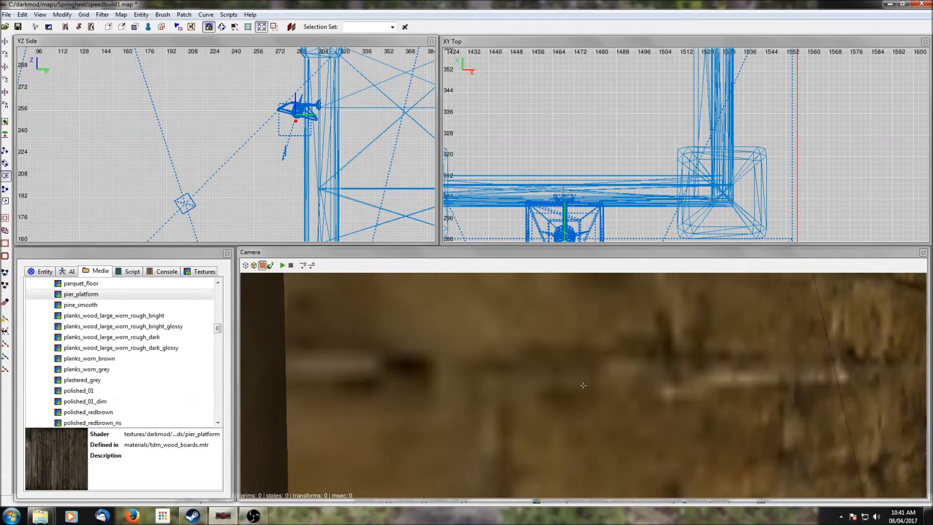
{"action": "right_click", "coordinate": [684, 329]}
{"action": "scroll", "coordinate": [684, 330], "scroll_direction": "down", "scroll_amount": 2}
{"action": "right_click", "coordinate": [684, 329]}
{"action": "scroll", "coordinate": [628, 206], "scroll_direction": "down", "scroll_amount": 8}
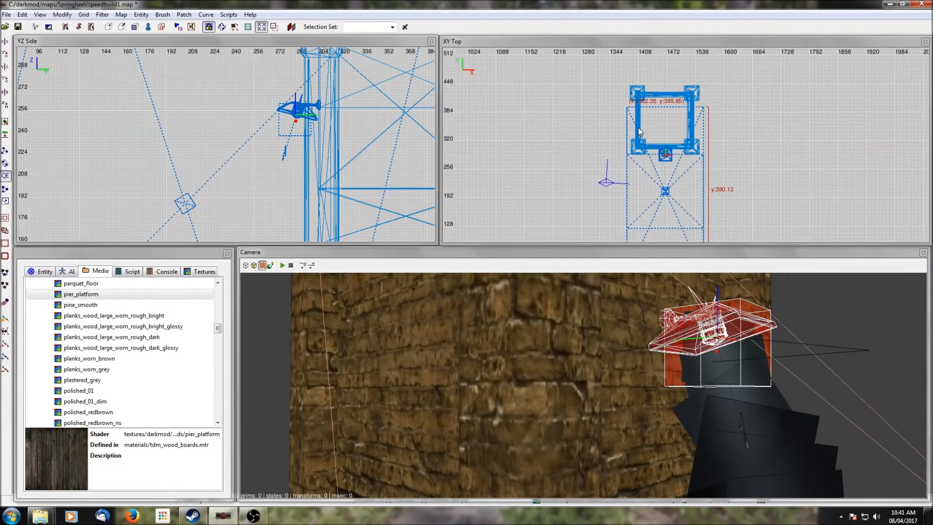
Step: Duplicate the wall light along X to the matching spot on the other far tower, and show the hidden geometry again
{"action": "left_click", "coordinate": [6, 151]}
{"action": "left_click_drag", "start_coordinate": [690, 193], "coordinate": [574, 197]}
{"action": "key", "text": "shift+h"}
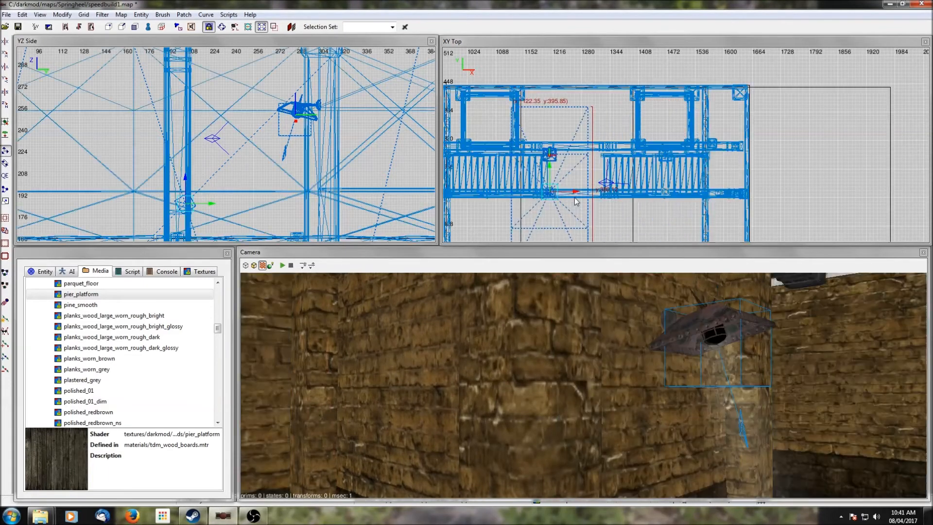
{"action": "right_click_drag", "start_coordinate": [543, 202], "coordinate": [708, 181]}
{"action": "left_click_drag", "start_coordinate": [719, 195], "coordinate": [659, 193]}
{"action": "right_click", "coordinate": [588, 350]}
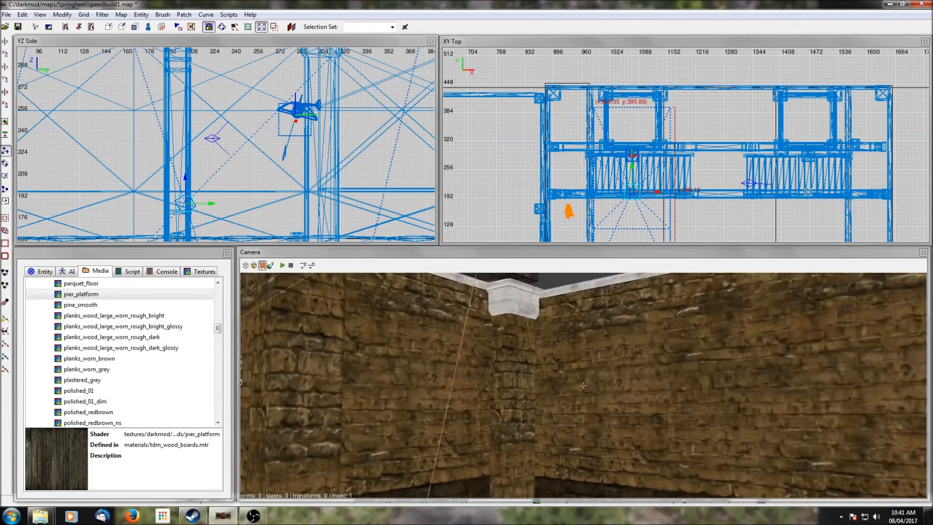
{"action": "right_click", "coordinate": [588, 351]}
{"action": "scroll", "coordinate": [587, 349], "scroll_direction": "up", "scroll_amount": 1}
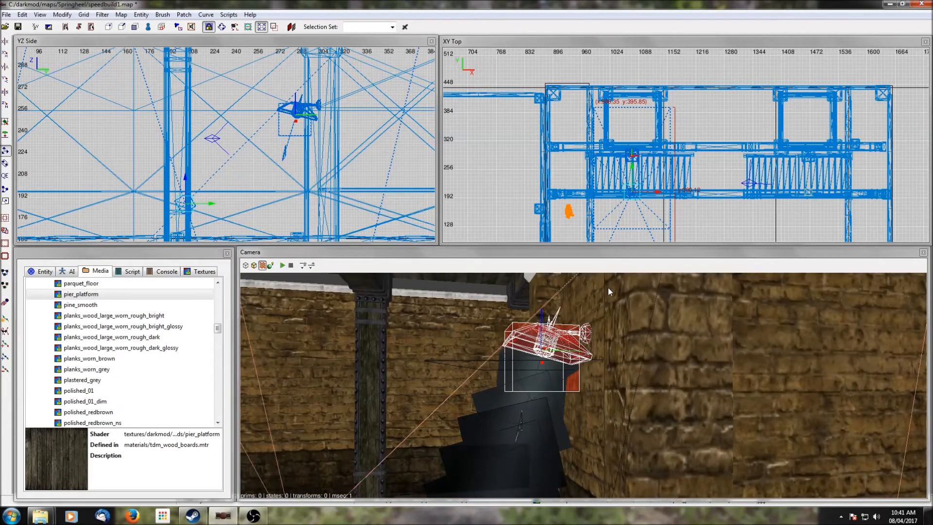
{"action": "left_click", "coordinate": [642, 346], "text": "shift"}
{"action": "left_click", "coordinate": [645, 346], "text": "shift"}
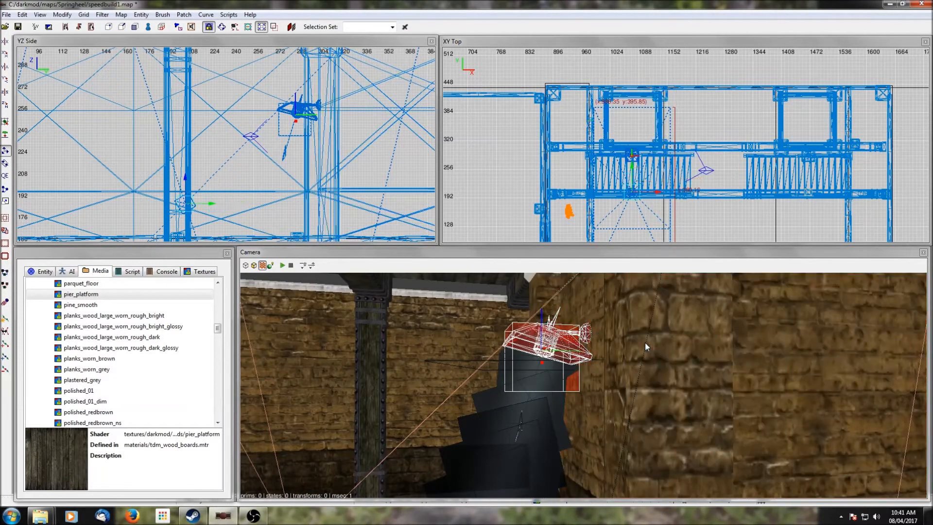
{"action": "key", "text": "Escape"}
Step: Examine the far end of the warehouse, checking both tower lights and the brick wall between the towers
{"action": "right_click", "coordinate": [645, 346]}
{"action": "right_click", "coordinate": [645, 346]}
{"action": "scroll", "coordinate": [645, 346], "scroll_direction": "down", "scroll_amount": 3}
{"action": "right_click", "coordinate": [645, 346]}
{"action": "right_click", "coordinate": [645, 343]}
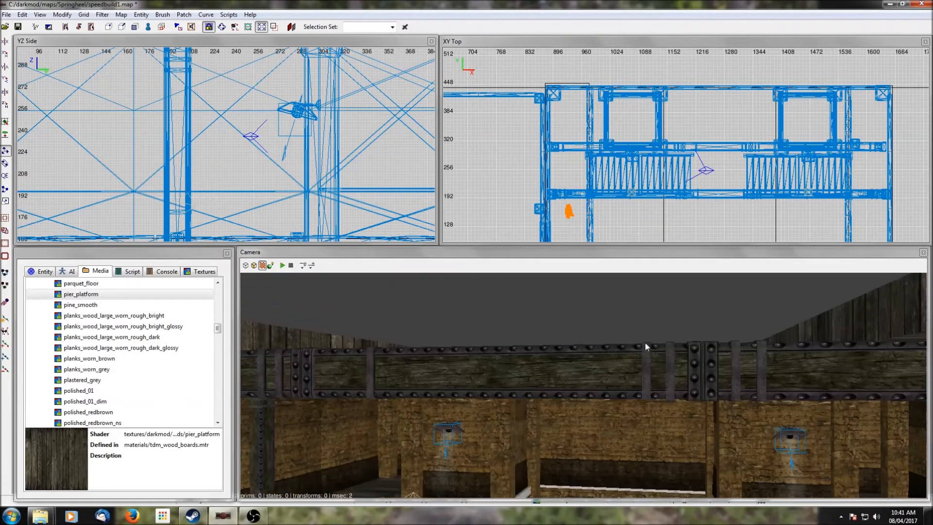
{"action": "right_click", "coordinate": [645, 343]}
{"action": "scroll", "coordinate": [646, 343], "scroll_direction": "down", "scroll_amount": 3}
{"action": "scroll", "coordinate": [645, 343], "scroll_direction": "up", "scroll_amount": 2}
{"action": "right_click", "coordinate": [646, 343]}
{"action": "right_click", "coordinate": [645, 343]}
{"action": "scroll", "coordinate": [645, 343], "scroll_direction": "down", "scroll_amount": 1}
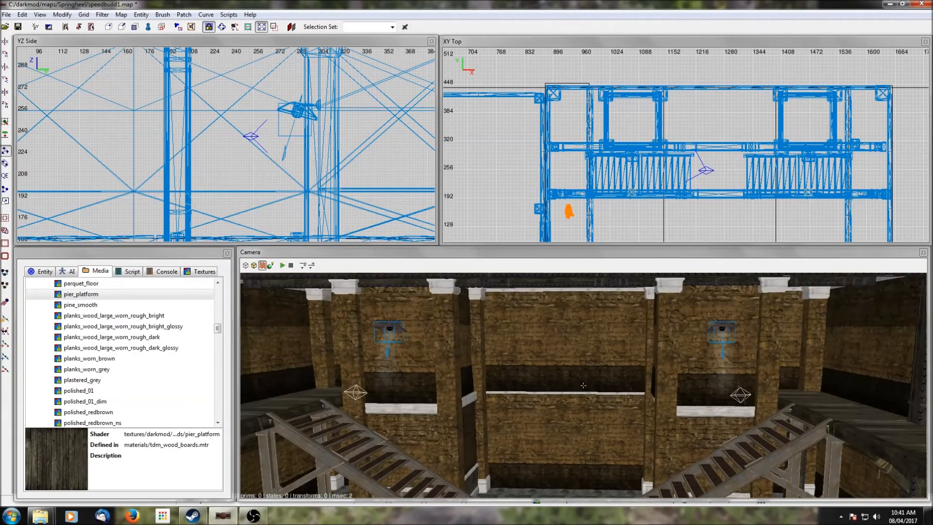
{"action": "scroll", "coordinate": [646, 343], "scroll_direction": "up", "scroll_amount": 4}
{"action": "right_click", "coordinate": [646, 343]}
{"action": "right_click", "coordinate": [645, 343]}
{"action": "right_click", "coordinate": [583, 385]}
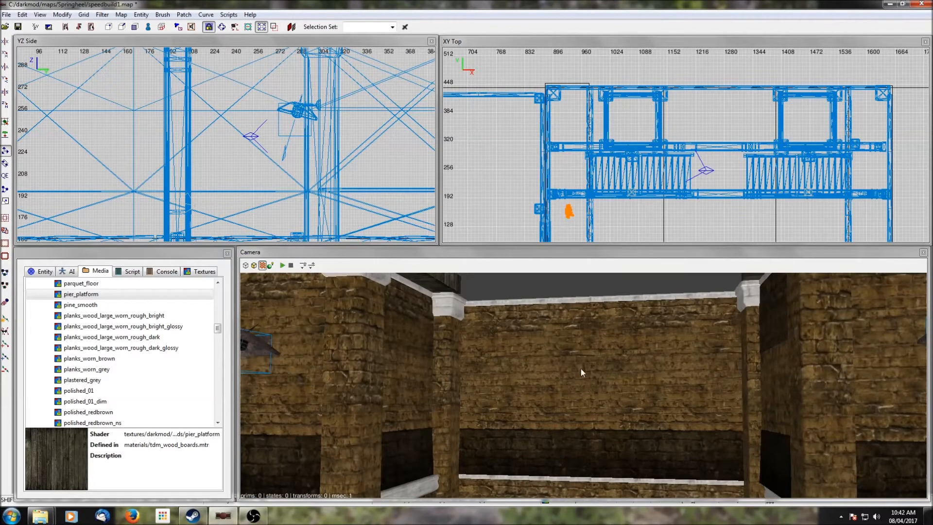
Step: Swap the plain upper wall panel between the two far towers for the ext_stone03_window01.lwo model
{"action": "left_click", "coordinate": [581, 372], "text": "shift"}
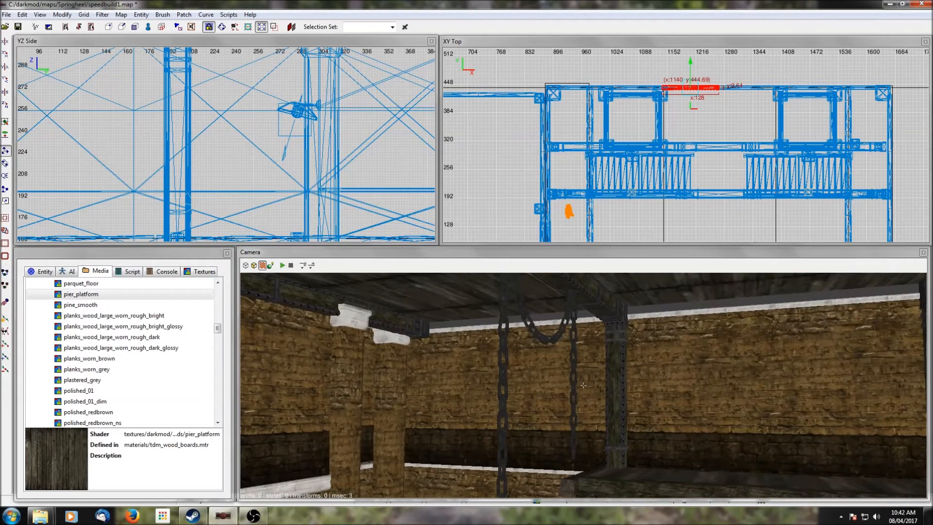
{"action": "right_click", "coordinate": [611, 389]}
{"action": "left_click", "coordinate": [45, 271]}
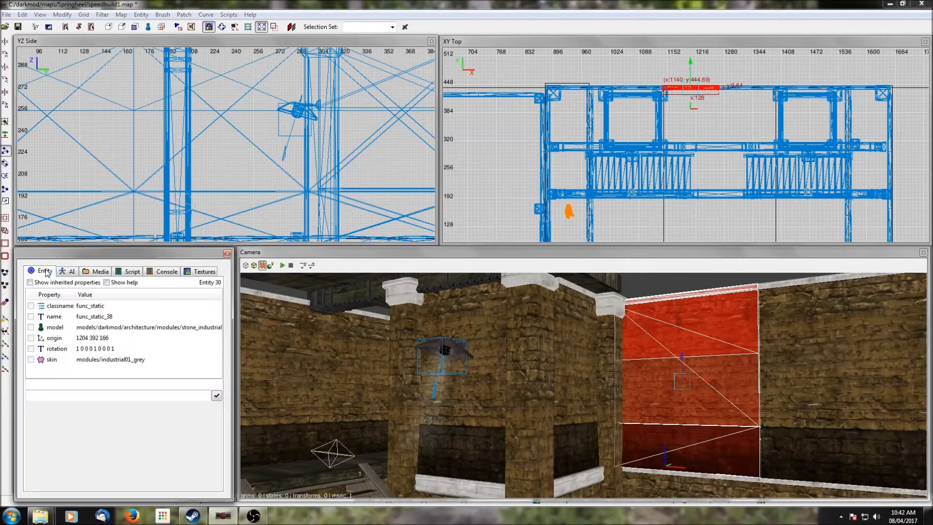
{"action": "left_click", "coordinate": [55, 327]}
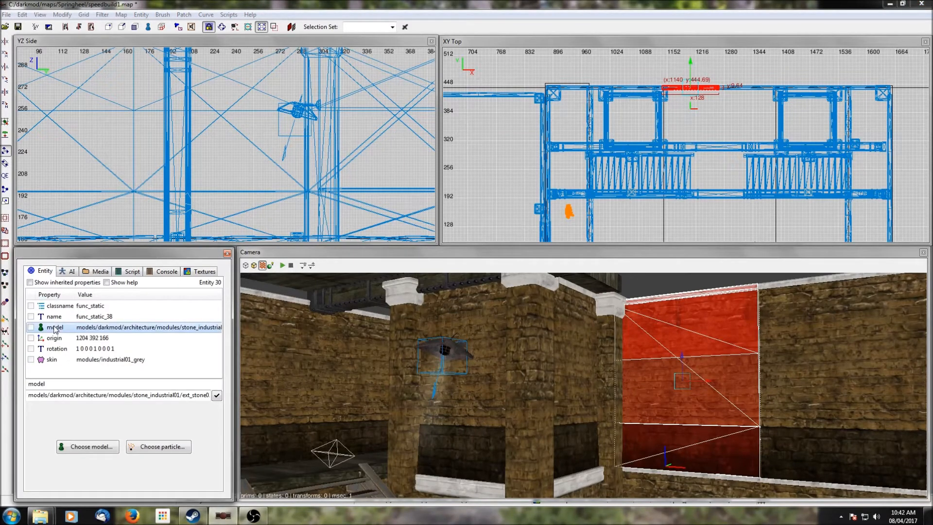
{"action": "left_click", "coordinate": [92, 447]}
{"action": "scroll", "coordinate": [212, 154], "scroll_direction": "up", "scroll_amount": 3}
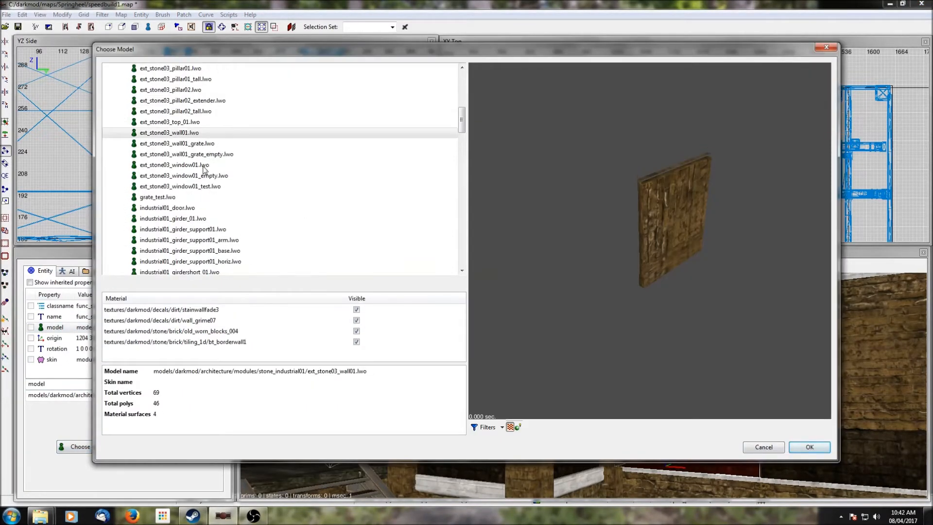
{"action": "scroll", "coordinate": [191, 122], "scroll_direction": "up", "scroll_amount": 1}
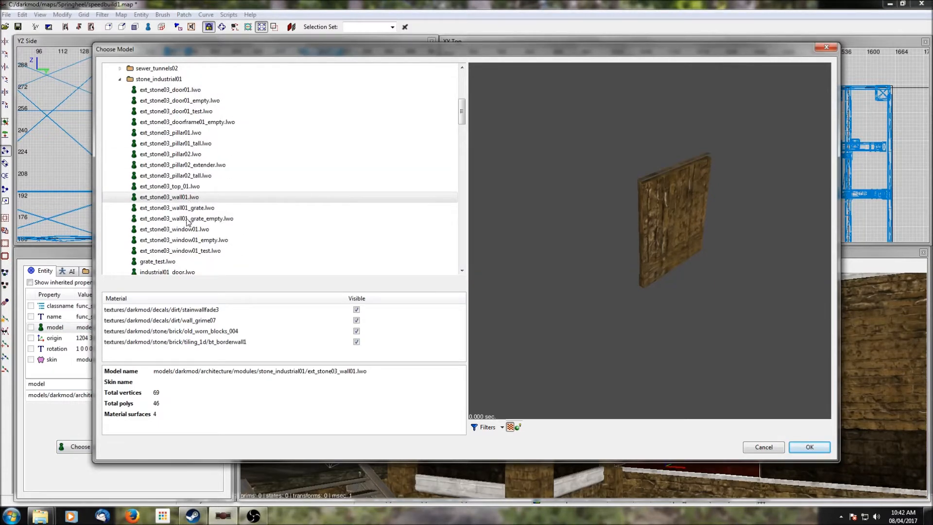
{"action": "left_click", "coordinate": [193, 240]}
{"action": "left_click", "coordinate": [189, 230]}
{"action": "left_click_drag", "start_coordinate": [597, 246], "coordinate": [696, 289]}
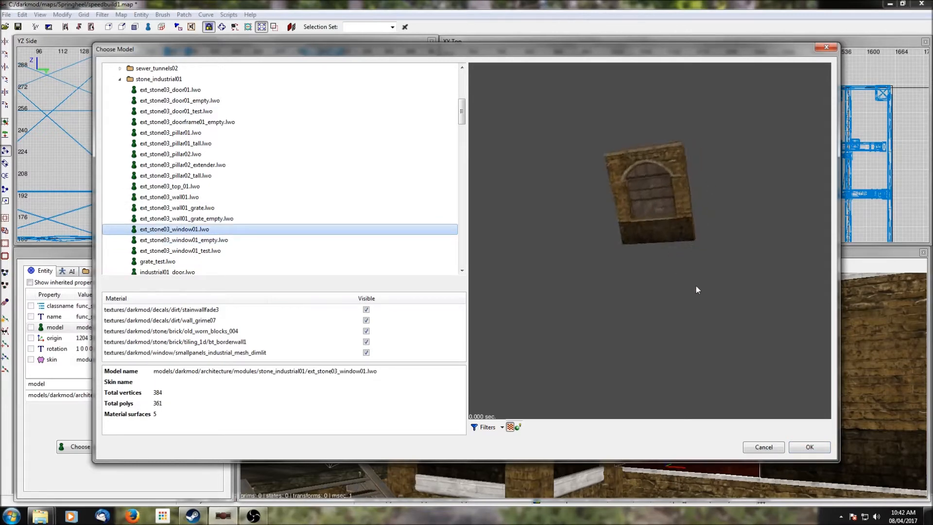
{"action": "left_click", "coordinate": [809, 447]}
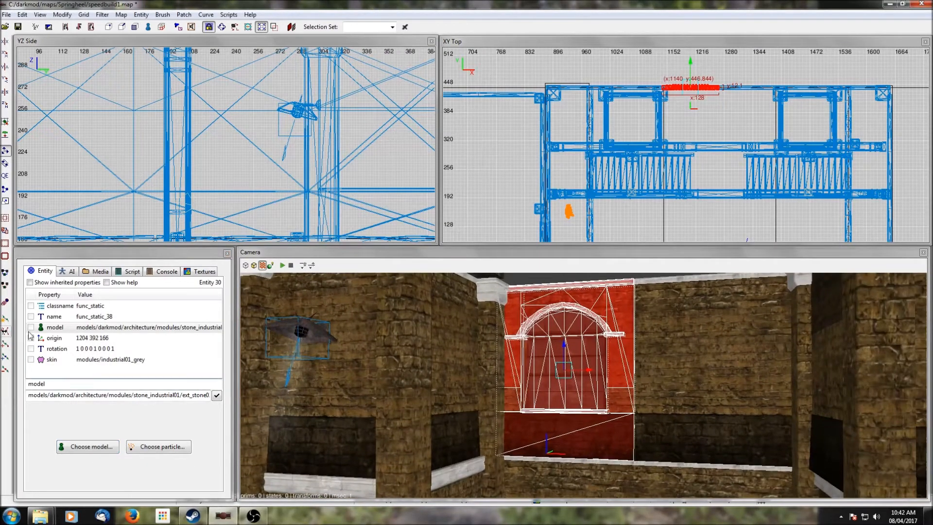
Step: Give the adjacent upper panel between the far towers the same ext_stone03_window01.lwo window model
{"action": "left_click", "coordinate": [52, 329]}
{"action": "key", "text": "Escape"}
{"action": "left_click", "coordinate": [734, 372], "text": "shift"}
{"action": "right_click", "coordinate": [735, 371]}
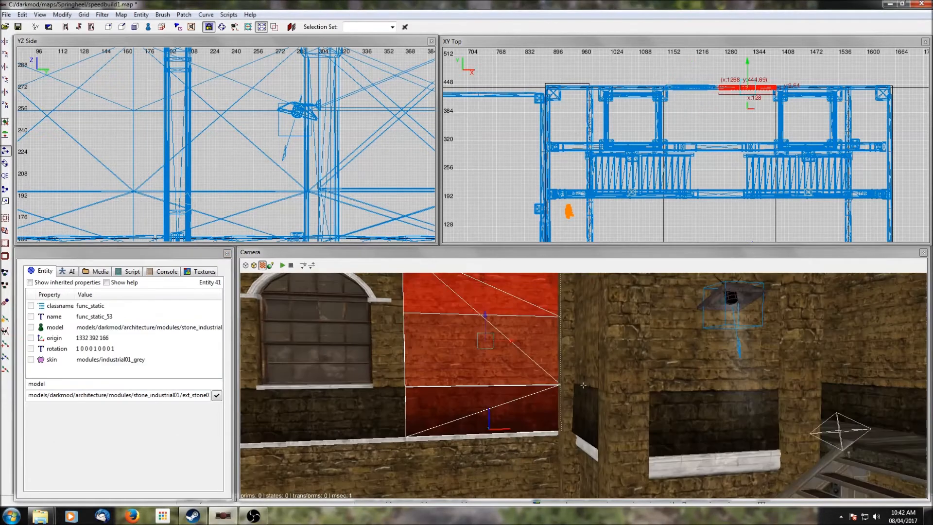
{"action": "left_click", "coordinate": [218, 398]}
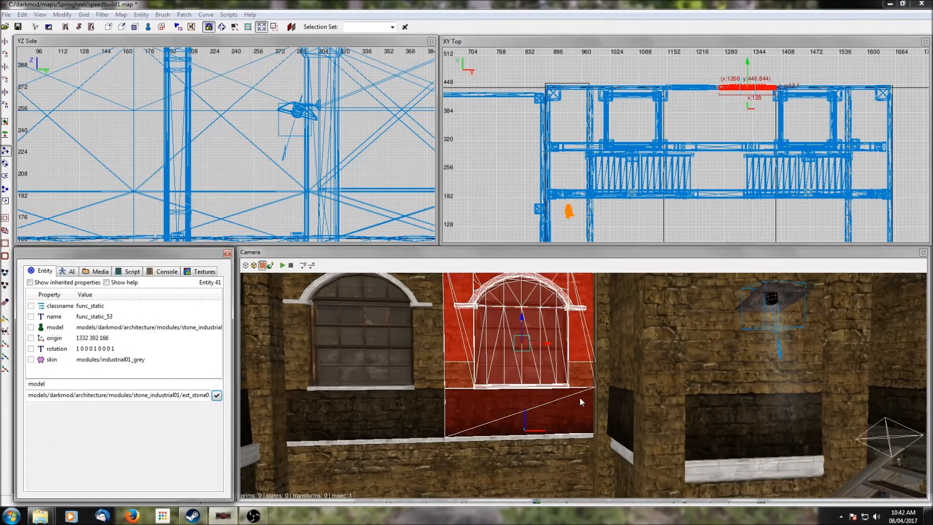
{"action": "key", "text": "Escape"}
Step: Apply the window model to two upper panels on the high-X side wall near the far end, one above the wooden platform
{"action": "right_click", "coordinate": [577, 395]}
{"action": "right_click", "coordinate": [507, 367]}
{"action": "left_click", "coordinate": [507, 365], "text": "shift"}
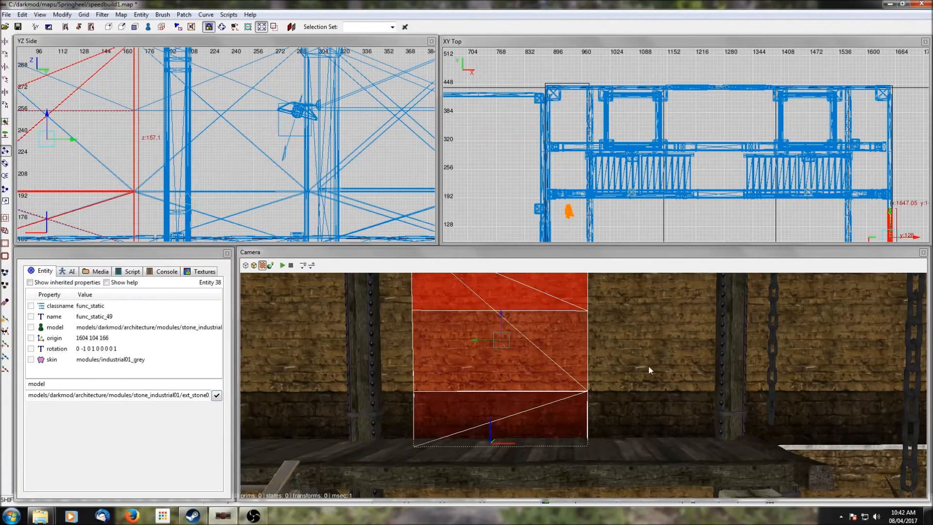
{"action": "right_click", "coordinate": [648, 366]}
{"action": "right_click", "coordinate": [643, 376]}
{"action": "left_click", "coordinate": [629, 376], "text": "shift"}
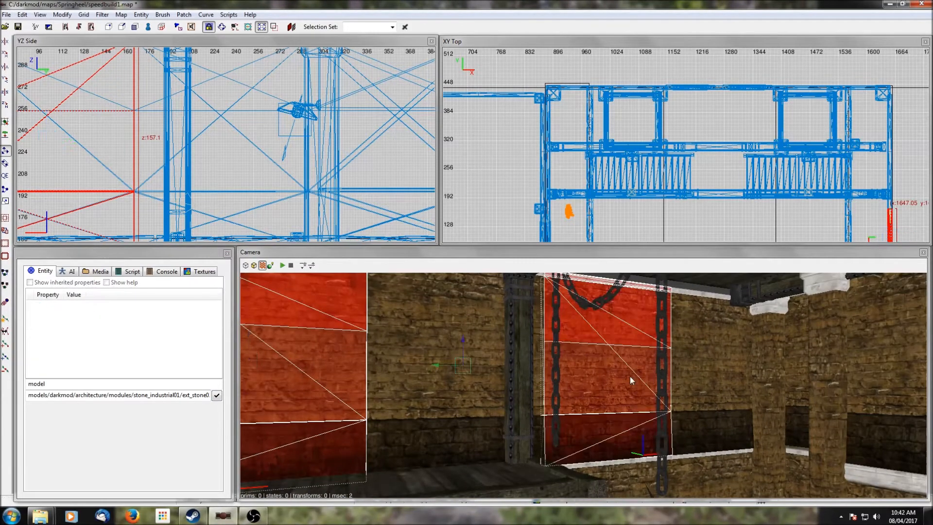
{"action": "left_click", "coordinate": [217, 398]}
{"action": "key", "text": "Escape"}
Step: Apply the window model to the two matching upper panels on the low-X side wall near the far end
{"action": "right_click", "coordinate": [583, 385]}
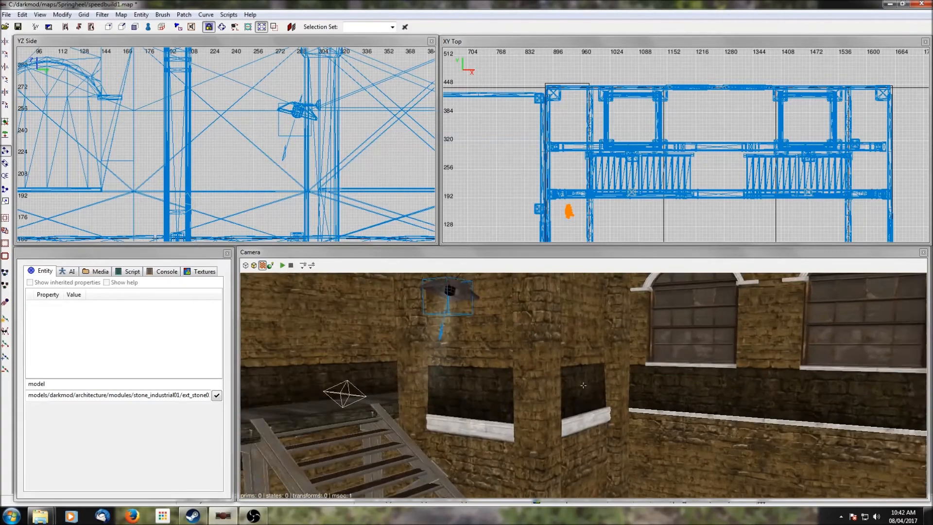
{"action": "right_click", "coordinate": [583, 386]}
{"action": "left_click", "coordinate": [531, 369], "text": "shift"}
{"action": "right_click", "coordinate": [531, 370]}
{"action": "right_click", "coordinate": [584, 385]}
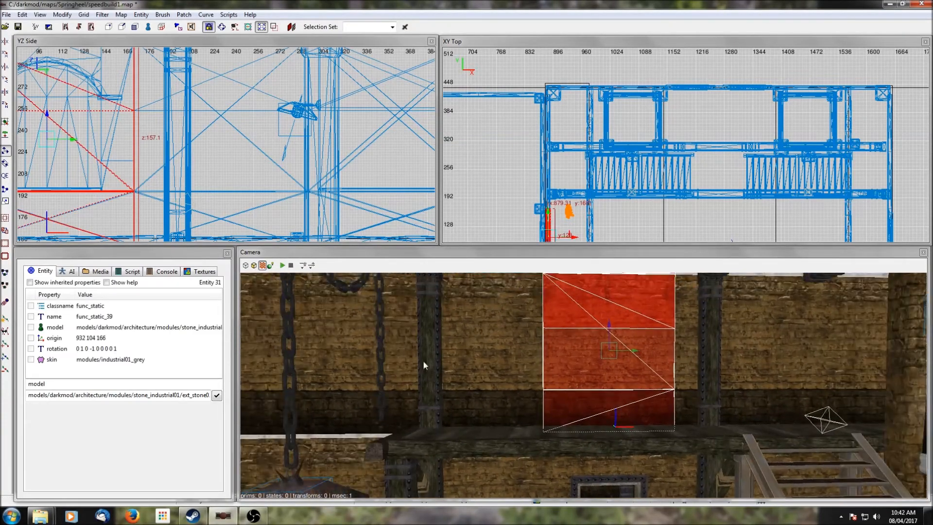
{"action": "left_click", "coordinate": [402, 358], "text": "shift"}
{"action": "left_click", "coordinate": [216, 395]}
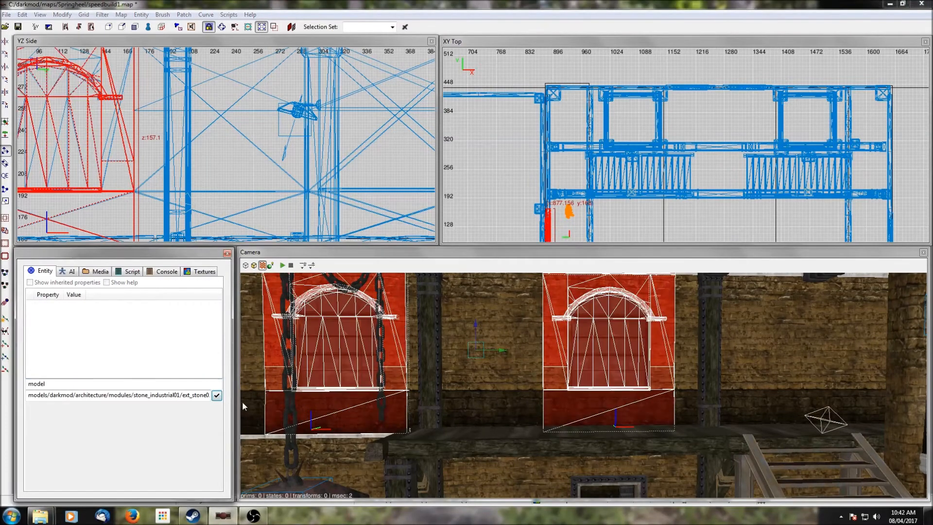
{"action": "key", "text": "Escape"}
Step: Select spaced upper panels along one long side wall in the gate half of the warehouse and swap them for the window model
{"action": "right_click", "coordinate": [583, 386]}
{"action": "right_click", "coordinate": [583, 386]}
{"action": "scroll", "coordinate": [768, 401], "scroll_direction": "up", "scroll_amount": 5}
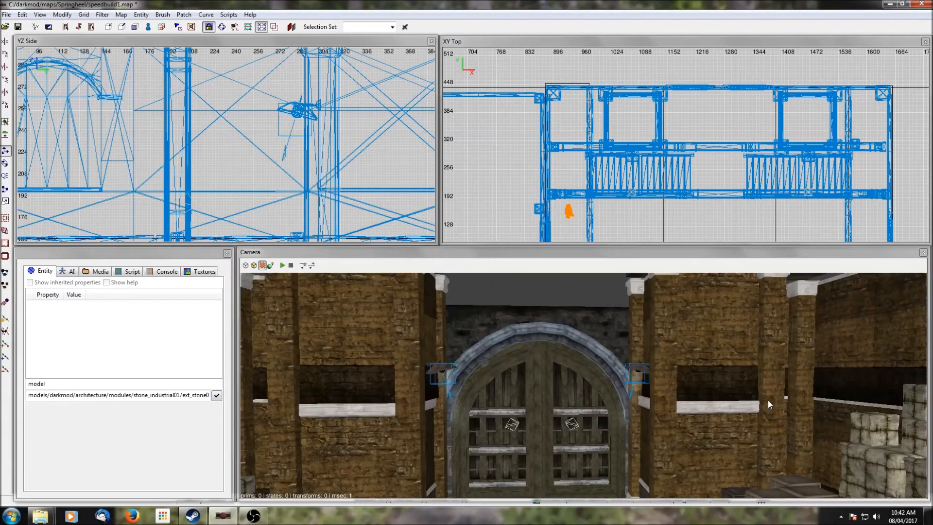
{"action": "right_click", "coordinate": [767, 401]}
{"action": "left_click", "coordinate": [555, 374], "text": "shift"}
{"action": "left_click", "coordinate": [617, 375], "text": "shift"}
{"action": "left_click", "coordinate": [658, 377], "text": "shift"}
{"action": "left_click", "coordinate": [692, 378], "text": "shift"}
{"action": "right_click", "coordinate": [692, 378]}
{"action": "right_click", "coordinate": [692, 376]}
{"action": "left_click", "coordinate": [659, 371], "text": "shift"}
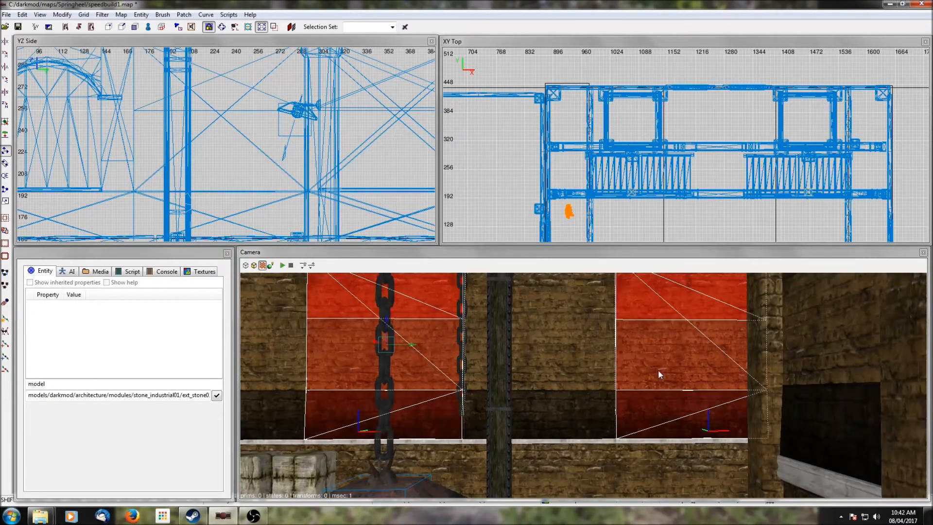
{"action": "left_click", "coordinate": [217, 397]}
{"action": "key", "text": "Escape"}
Step: Swap three spaced upper panels on the opposite long side wall for the window model
{"action": "right_click", "coordinate": [689, 398]}
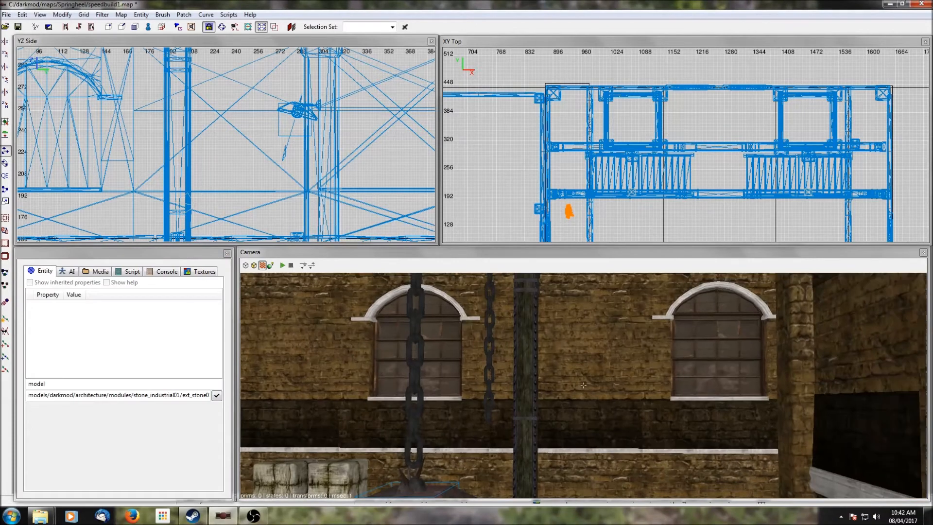
{"action": "right_click", "coordinate": [687, 394]}
{"action": "right_click", "coordinate": [867, 384]}
{"action": "right_click", "coordinate": [868, 384]}
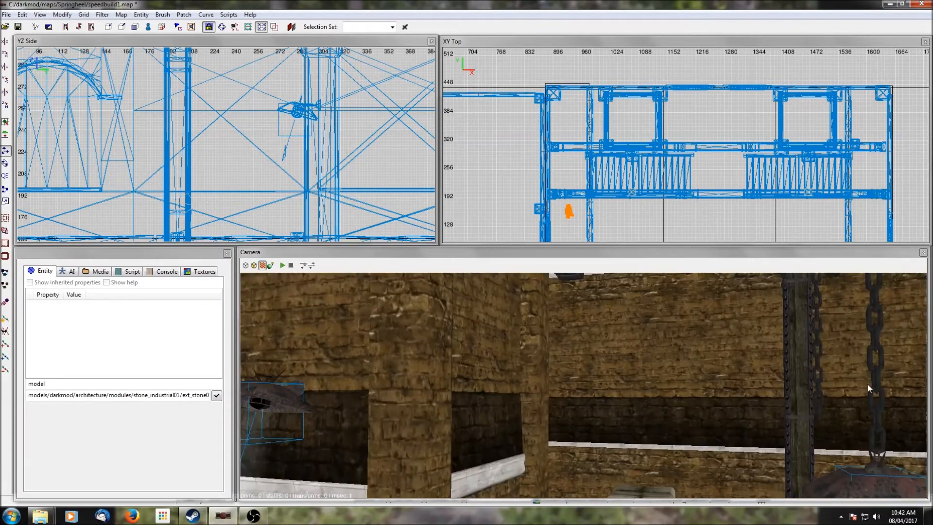
{"action": "left_click", "coordinate": [624, 356], "text": "shift"}
{"action": "left_click", "coordinate": [844, 366], "text": "shift"}
{"action": "right_click", "coordinate": [844, 367]}
{"action": "right_click", "coordinate": [840, 366]}
{"action": "left_click", "coordinate": [747, 361], "text": "shift"}
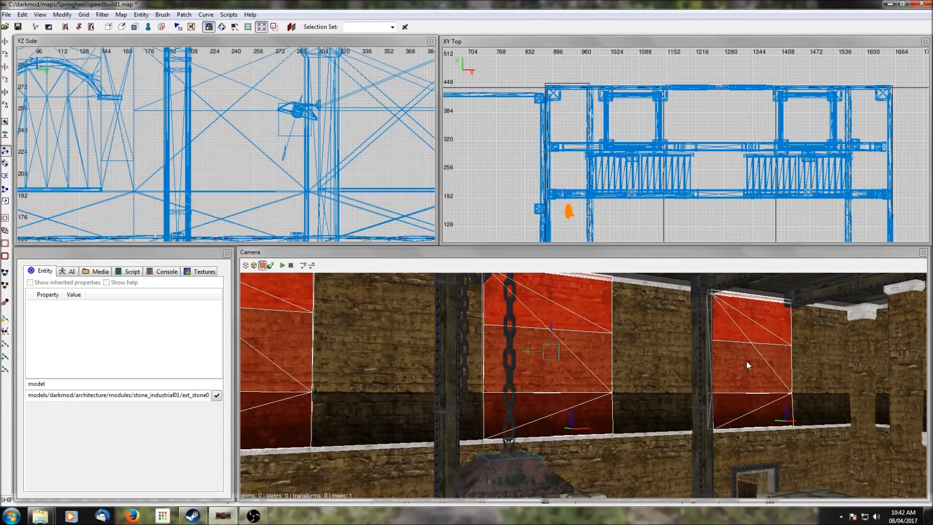
{"action": "left_click", "coordinate": [220, 396]}
{"action": "key", "text": "Escape"}
Step: Examine the new windows on the far wall and side walls alongside the tower and hanging lights
{"action": "right_click", "coordinate": [643, 359]}
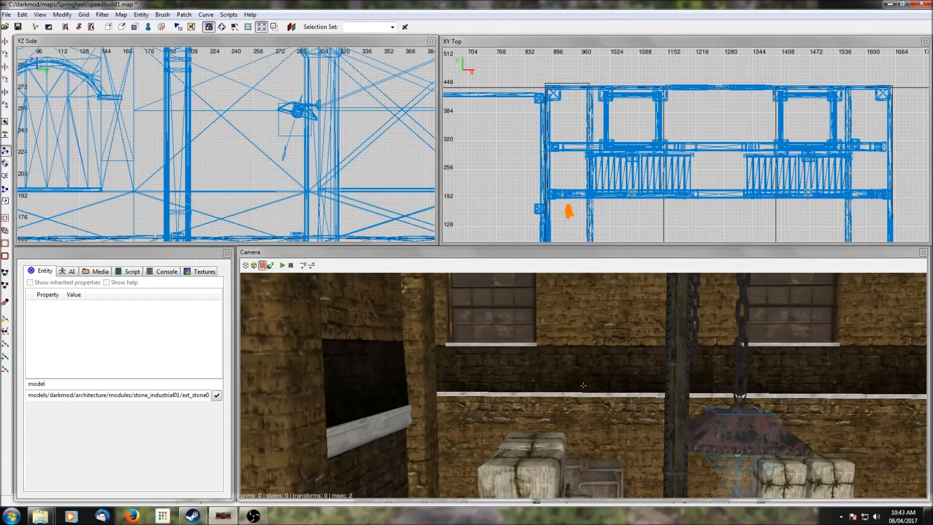
{"action": "right_click", "coordinate": [583, 385]}
{"action": "right_click", "coordinate": [644, 358]}
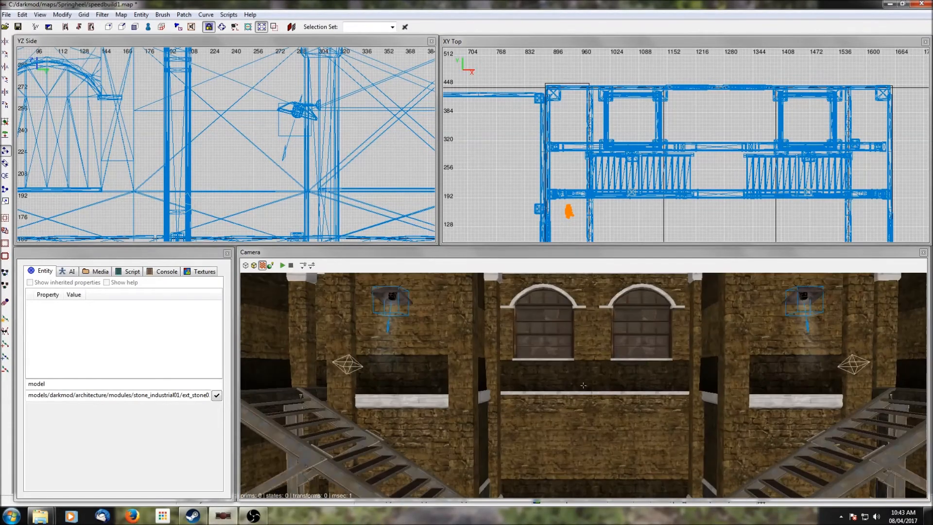
{"action": "right_click", "coordinate": [652, 359]}
{"action": "right_click", "coordinate": [432, 313]}
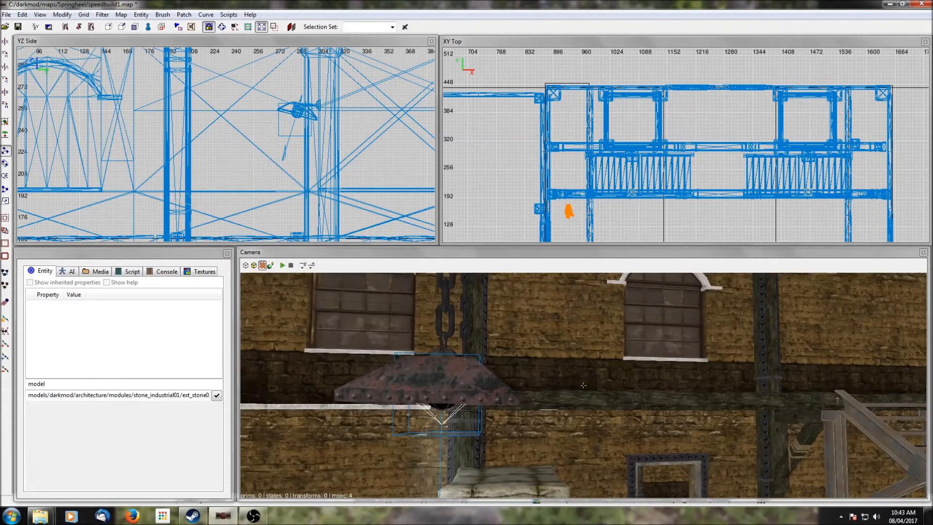
{"action": "right_click", "coordinate": [403, 311]}
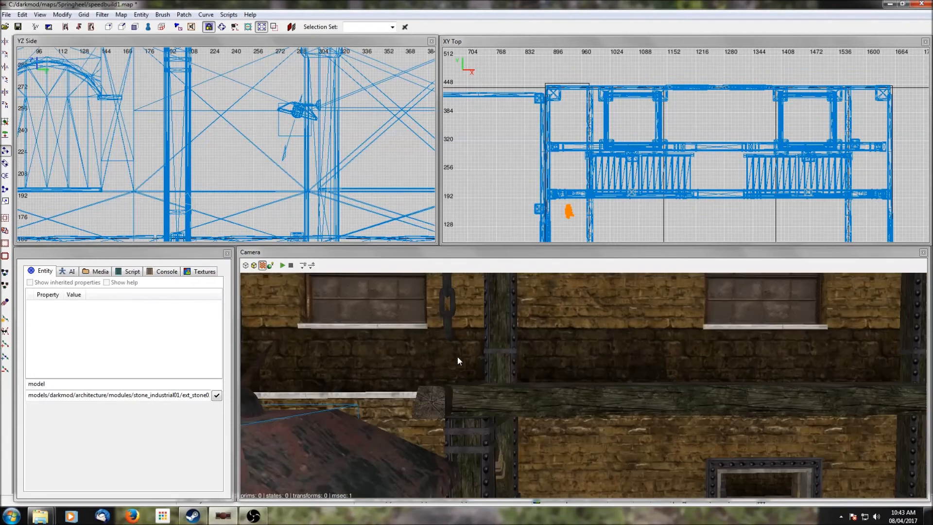
{"action": "right_click", "coordinate": [774, 388]}
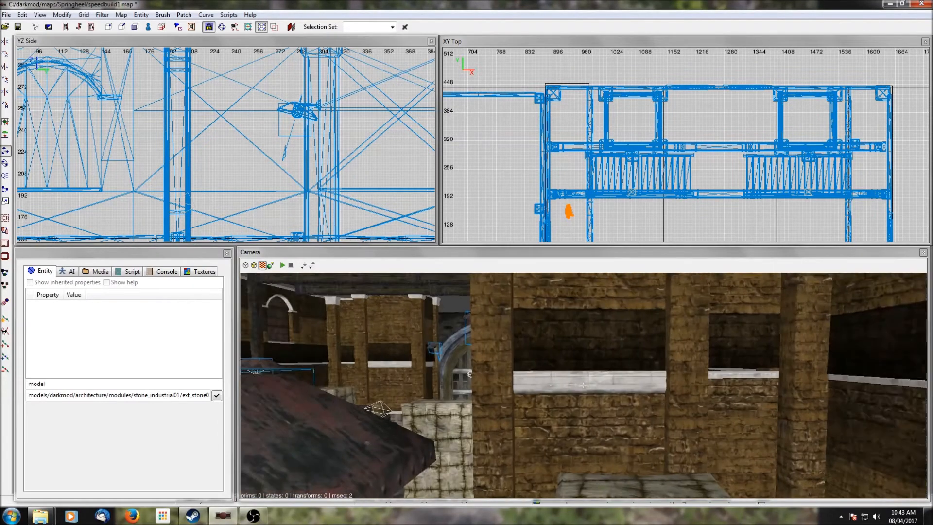
{"action": "right_click", "coordinate": [528, 385]}
Step: Examine the gate end, stacked crates, lights and windows, and the empty side room outside the main hall
{"action": "scroll", "coordinate": [528, 385], "scroll_direction": "up", "scroll_amount": 3}
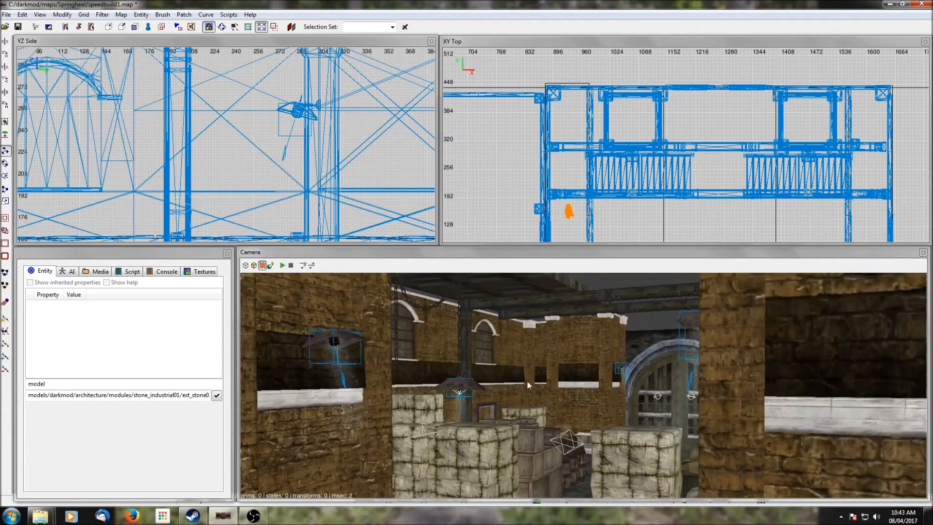
{"action": "right_click", "coordinate": [528, 385]}
{"action": "right_click", "coordinate": [528, 385]}
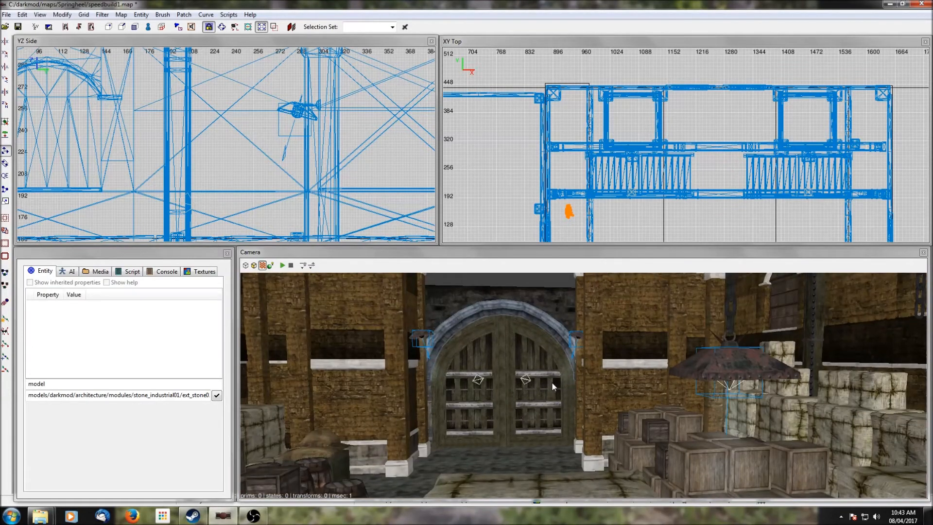
{"action": "right_click", "coordinate": [552, 381]}
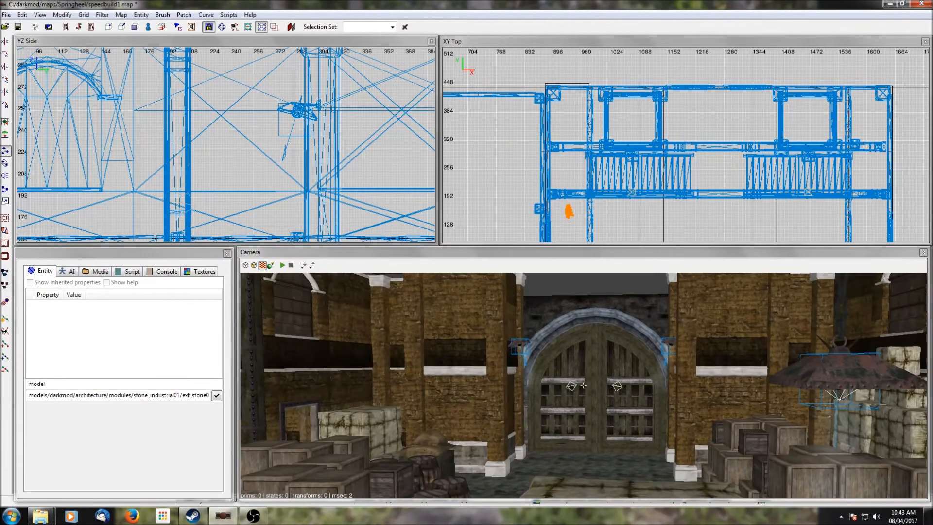
{"action": "right_click", "coordinate": [552, 381]}
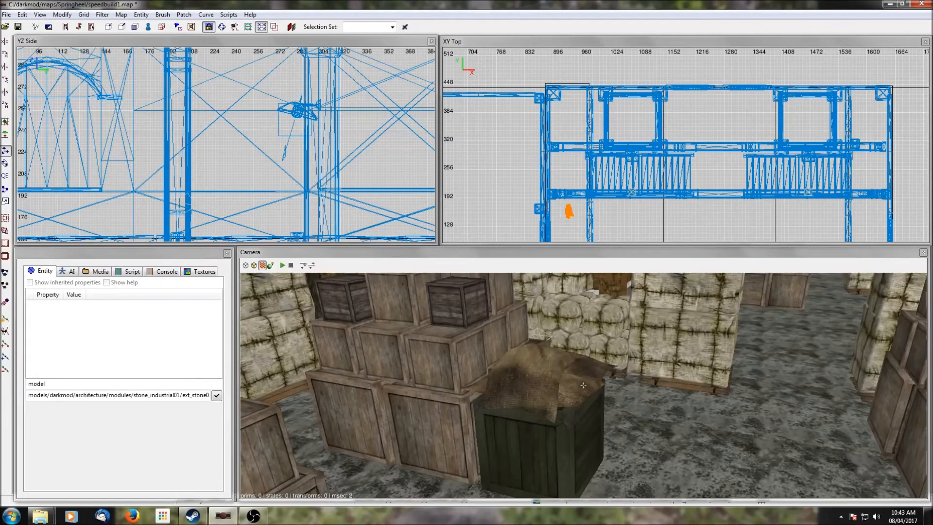
{"action": "right_click", "coordinate": [552, 381]}
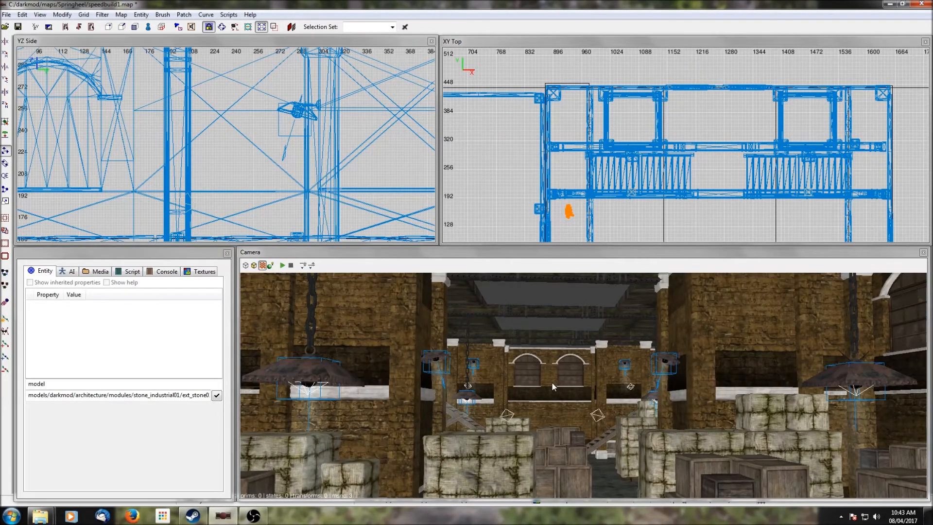
{"action": "right_click", "coordinate": [552, 381]}
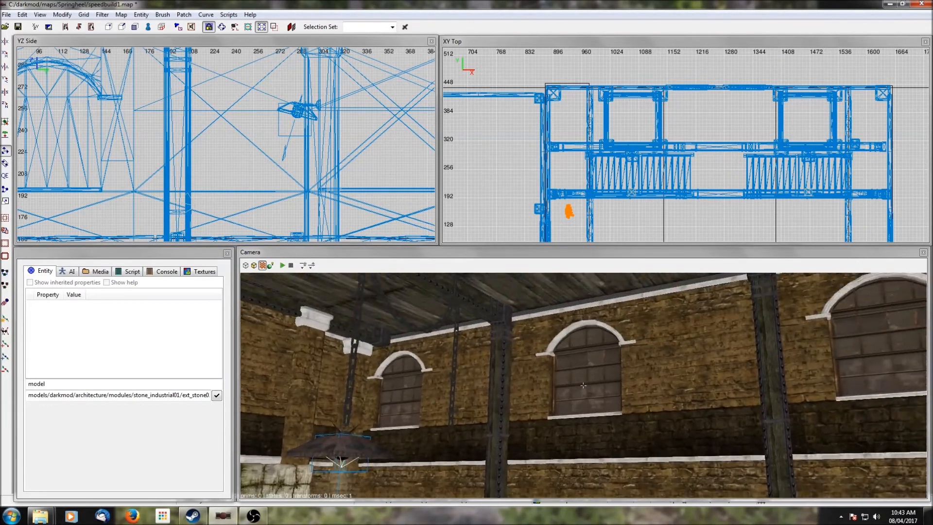
{"action": "right_click", "coordinate": [552, 383]}
{"action": "scroll", "coordinate": [552, 383], "scroll_direction": "up", "scroll_amount": 5}
{"action": "right_click", "coordinate": [552, 382]}
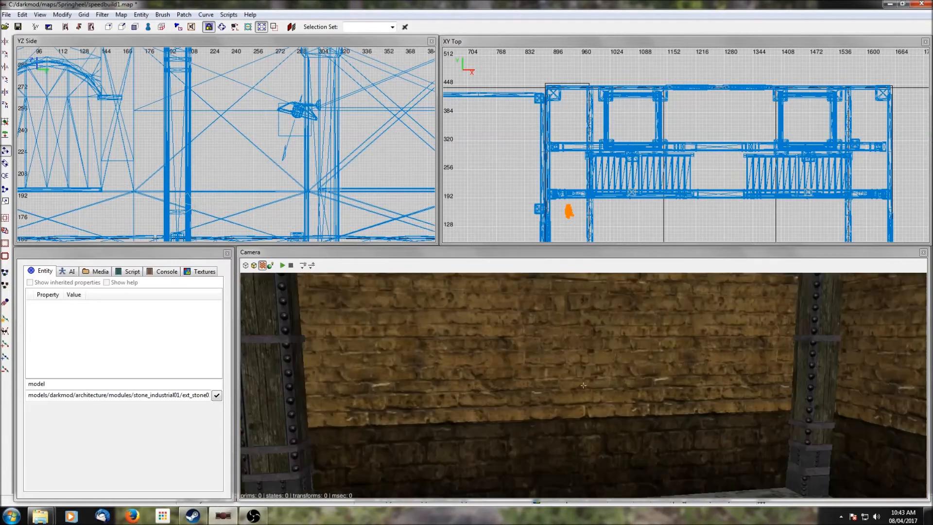
Step: Create a player start in the empty side room at about X 1784, Y -806, and lower it to Z 44
{"action": "scroll", "coordinate": [628, 151], "scroll_direction": "down", "scroll_amount": 5}
{"action": "right_click_drag", "start_coordinate": [622, 119], "coordinate": [701, 179]}
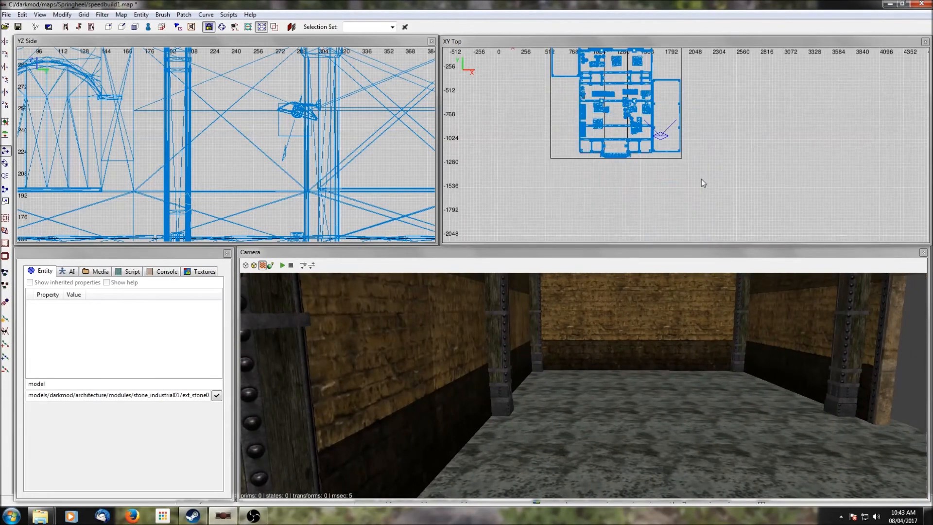
{"action": "right_click", "coordinate": [664, 122]}
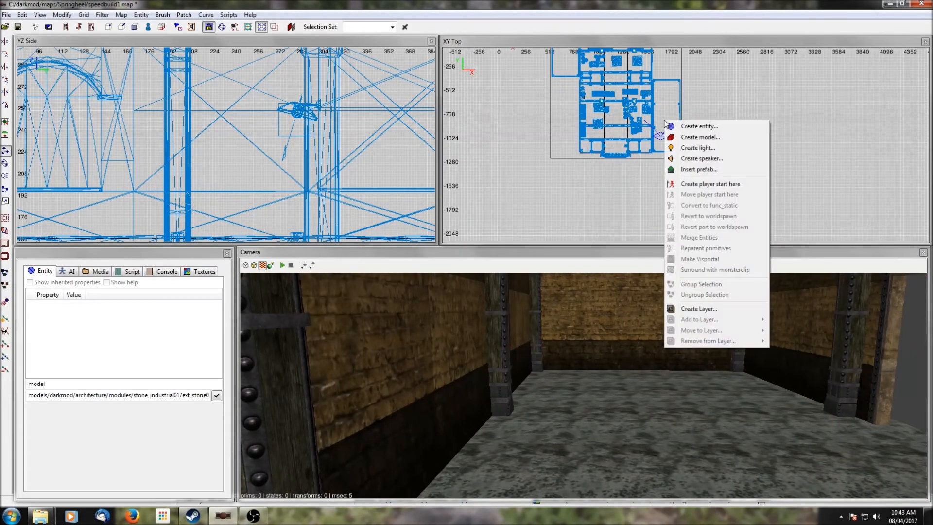
{"action": "left_click", "coordinate": [685, 184]}
{"action": "scroll", "coordinate": [223, 144], "scroll_direction": "down", "scroll_amount": 4}
{"action": "scroll", "coordinate": [224, 144], "scroll_direction": "down", "scroll_amount": 3}
{"action": "right_click_drag", "start_coordinate": [81, 126], "coordinate": [192, 140]}
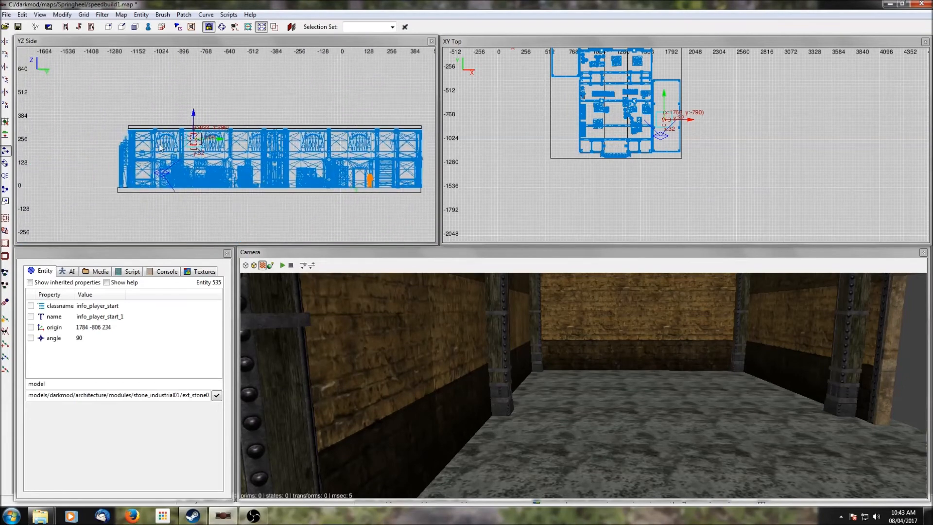
{"action": "left_click_drag", "start_coordinate": [192, 133], "coordinate": [193, 147]}
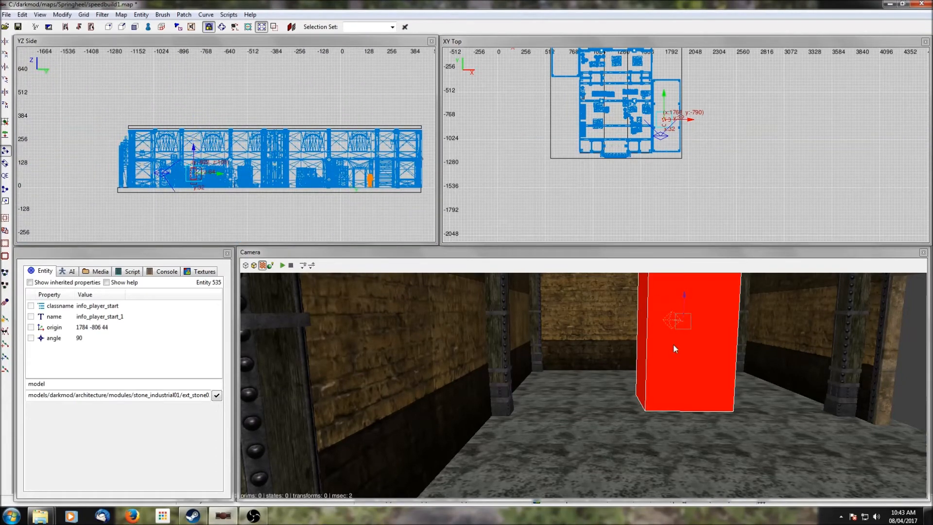
Step: Examine the side room around the player start, including its walls, doorway and the adjoining warehouse area
{"action": "key", "text": "Escape"}
{"action": "right_click", "coordinate": [731, 388]}
{"action": "key", "text": "Up"}
{"action": "key", "text": "Up"}
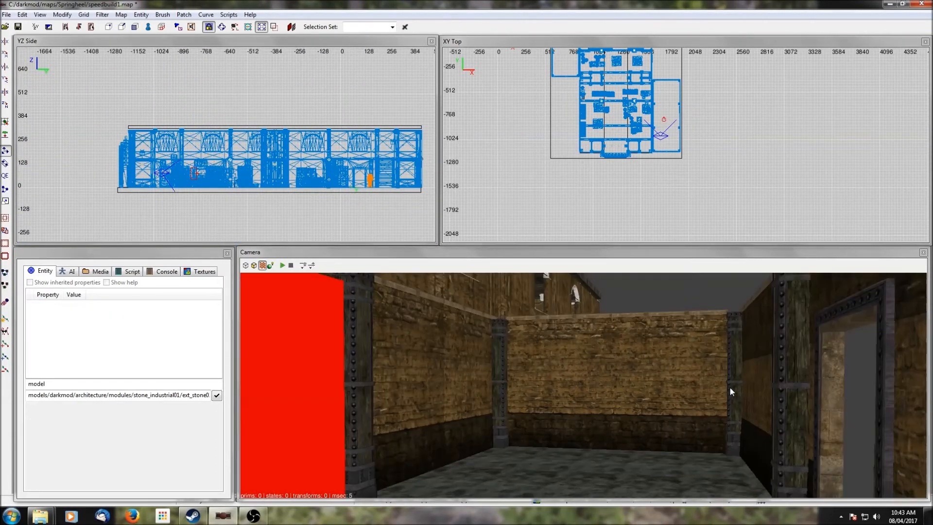
{"action": "key", "text": "Up"}
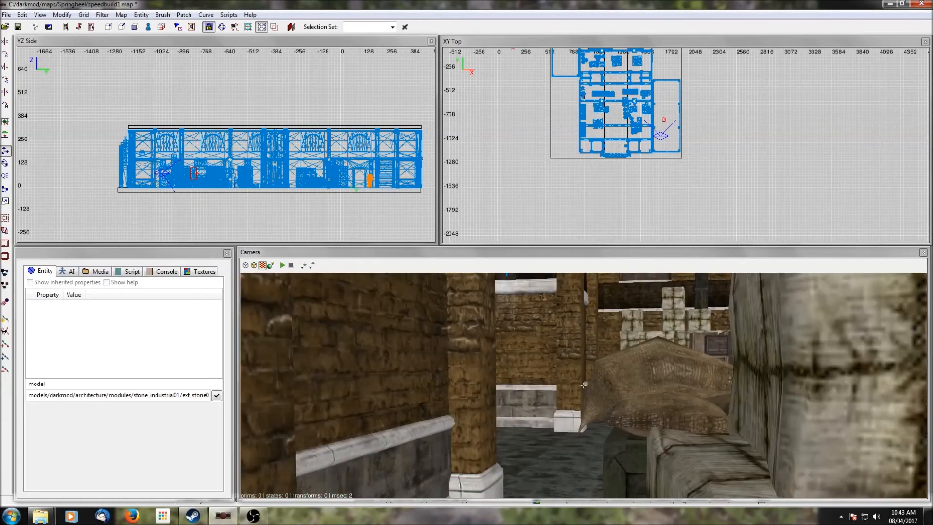
{"action": "right_click", "coordinate": [729, 387]}
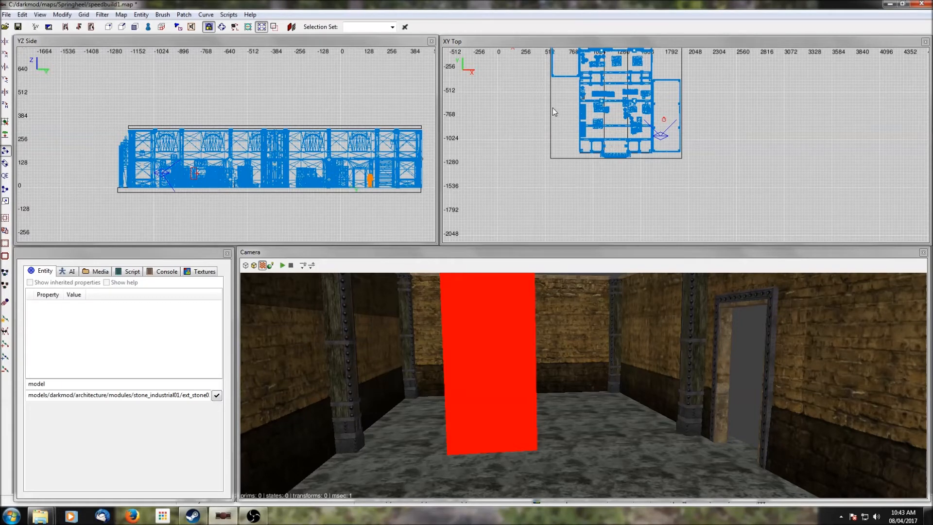
{"action": "scroll", "coordinate": [697, 128], "scroll_direction": "down", "scroll_amount": 3}
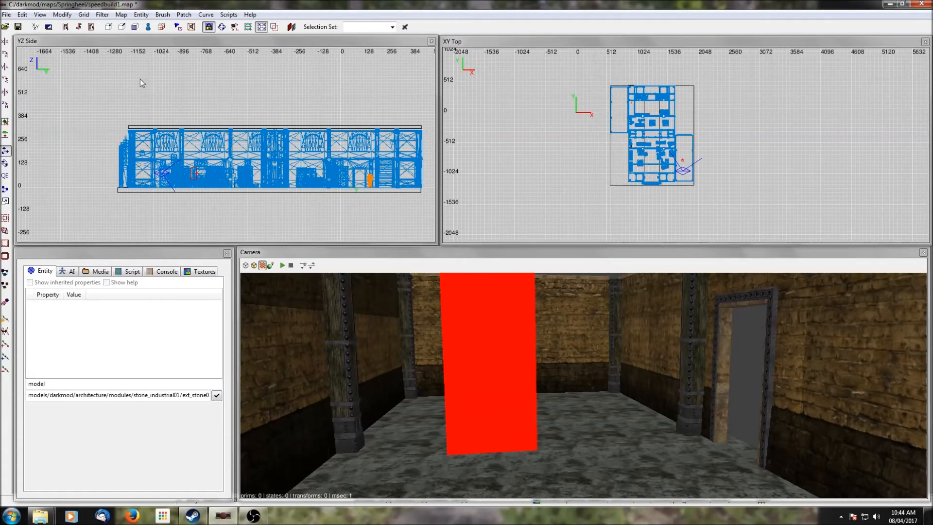
Step: Save the map under the new name speedbuild2.map in the maps folder
{"action": "left_click", "coordinate": [6, 15]}
{"action": "left_click", "coordinate": [27, 83]}
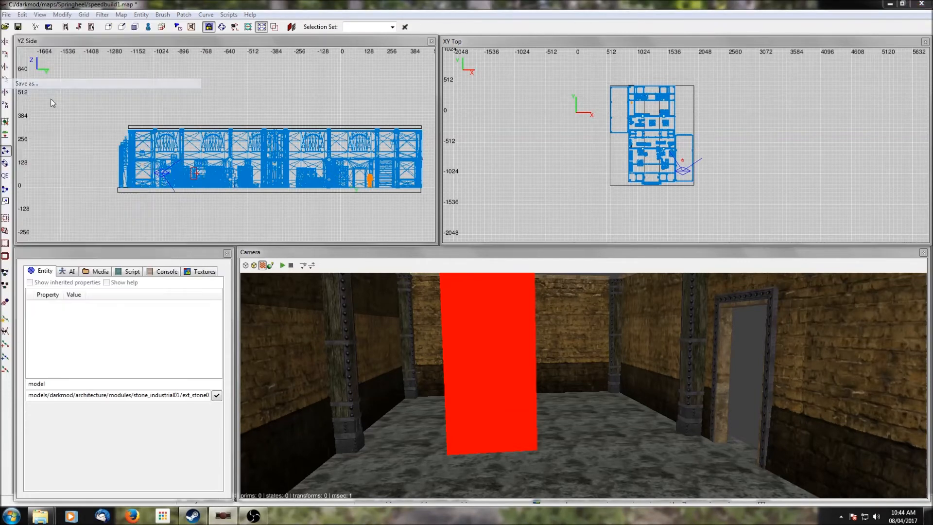
{"action": "left_click", "coordinate": [455, 332]}
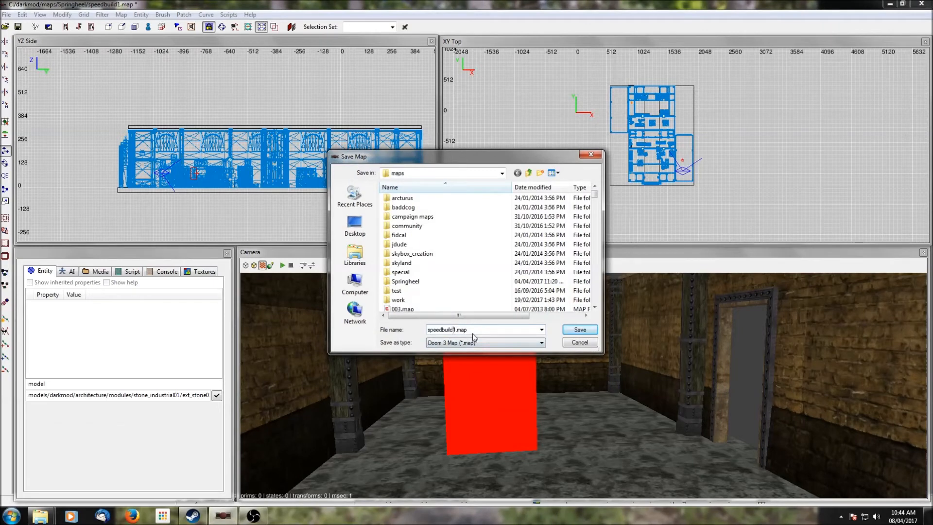
{"action": "key", "text": "Delete"}
{"action": "type", "text": "2"}
{"action": "key", "text": "Return"}
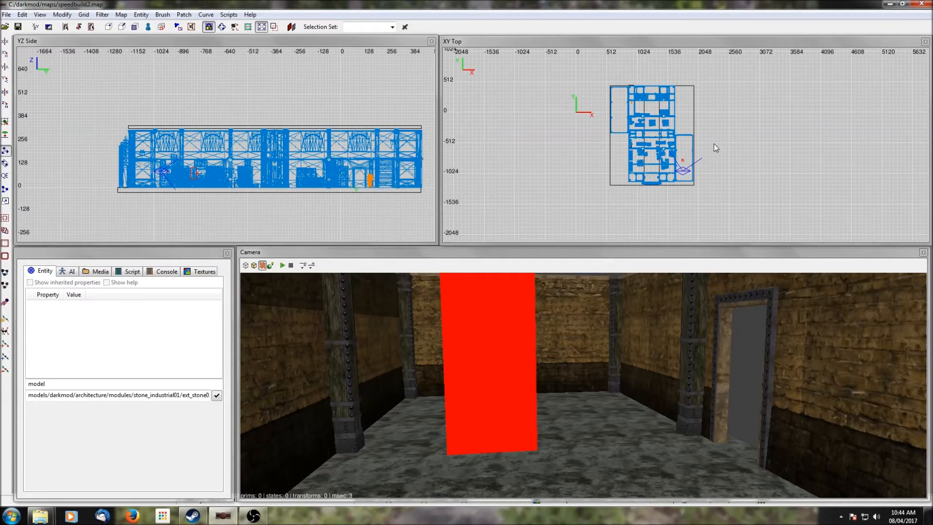
Step: Draw a brush enclosing the whole map, about 2046 by 2220 units in plan and 772 units tall
{"action": "left_click_drag", "start_coordinate": [593, 68], "coordinate": [631, 112]}
{"action": "left_click_drag", "start_coordinate": [662, 142], "coordinate": [714, 199]}
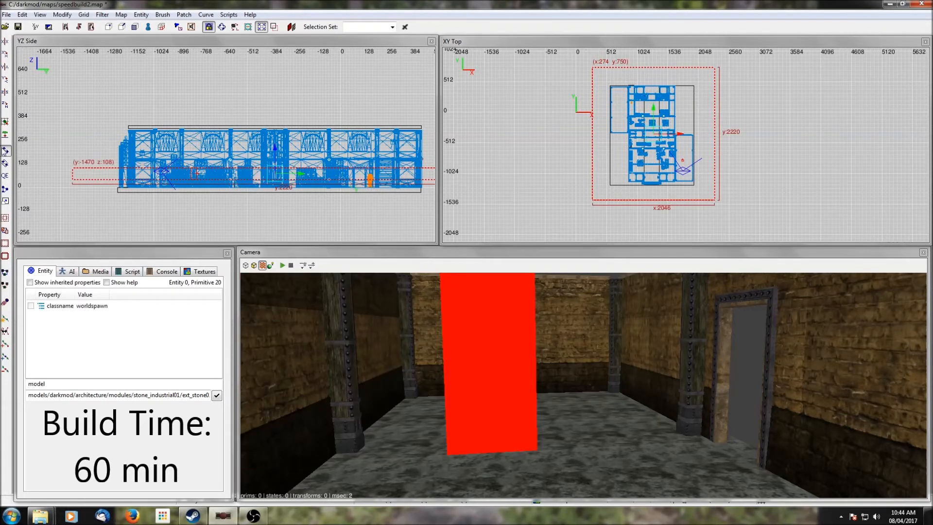
{"action": "left_click", "coordinate": [3, 177]}
{"action": "left_click_drag", "start_coordinate": [219, 150], "coordinate": [223, 86]}
{"action": "scroll", "coordinate": [224, 90], "scroll_direction": "down", "scroll_amount": 2}
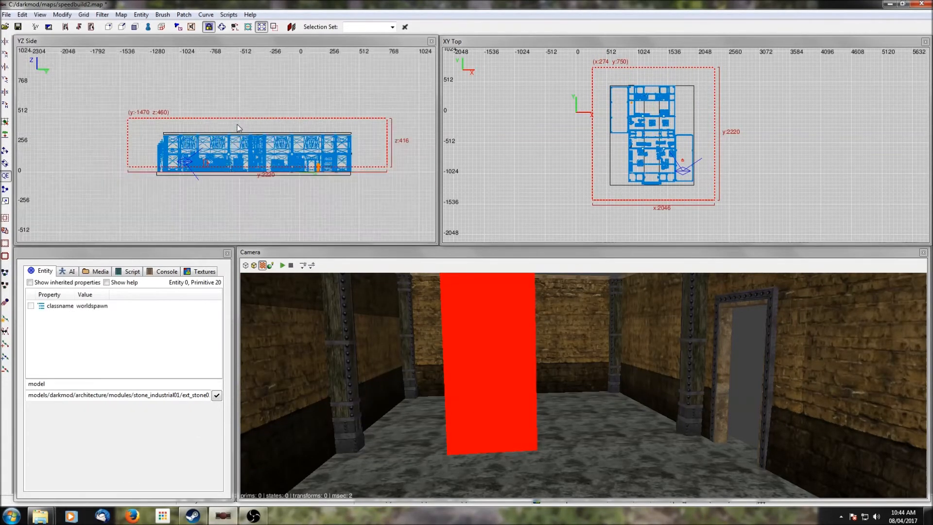
{"action": "left_click_drag", "start_coordinate": [249, 174], "coordinate": [255, 208]}
{"action": "left_click_drag", "start_coordinate": [267, 98], "coordinate": [269, 88]}
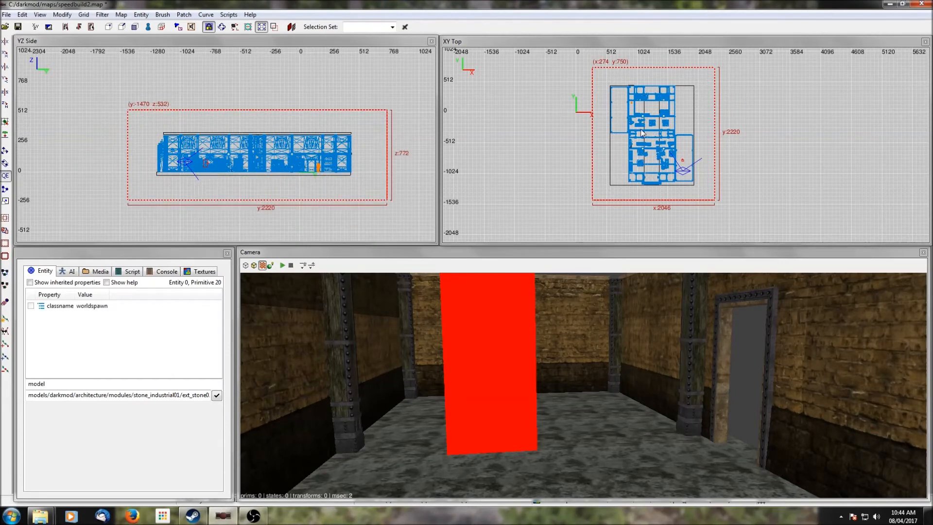
{"action": "scroll", "coordinate": [649, 131], "scroll_direction": "down", "scroll_amount": 2}
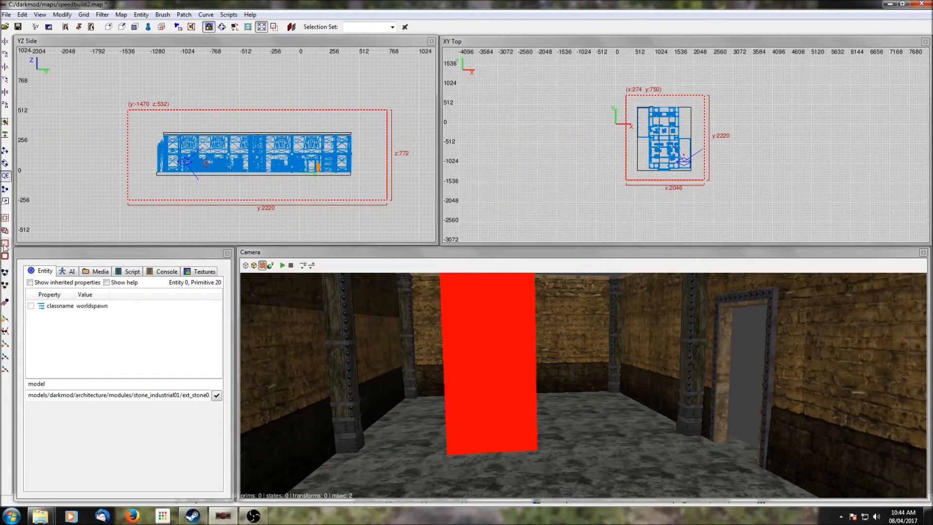
Step: Turn the enclosing brush into a hollow room and apply the concrete_mildew texture to it
{"action": "left_click", "coordinate": [5, 243]}
{"action": "left_click", "coordinate": [200, 271]}
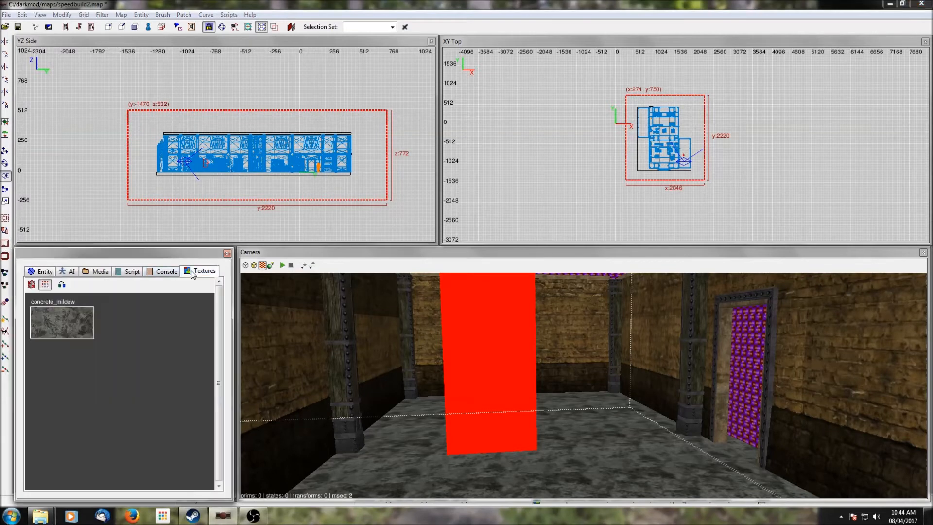
{"action": "left_click", "coordinate": [74, 328]}
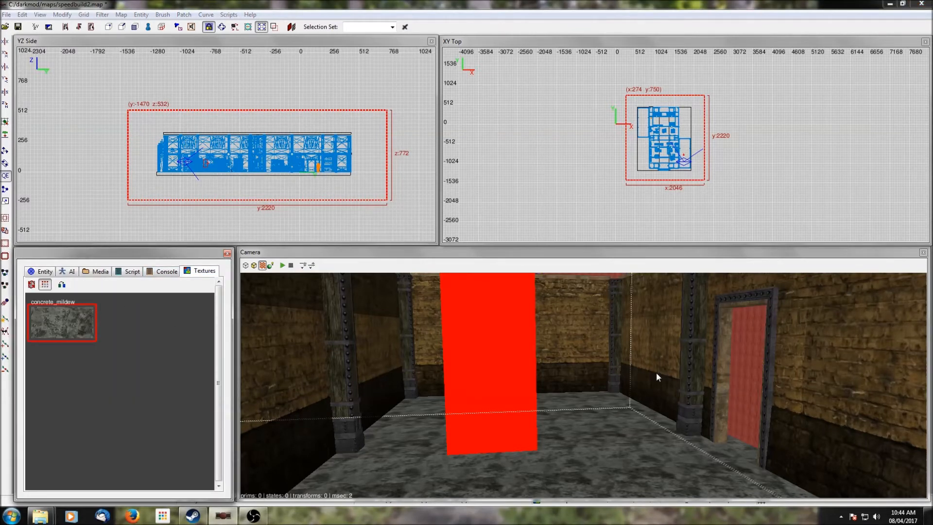
{"action": "scroll", "coordinate": [797, 108], "scroll_direction": "up", "scroll_amount": 3}
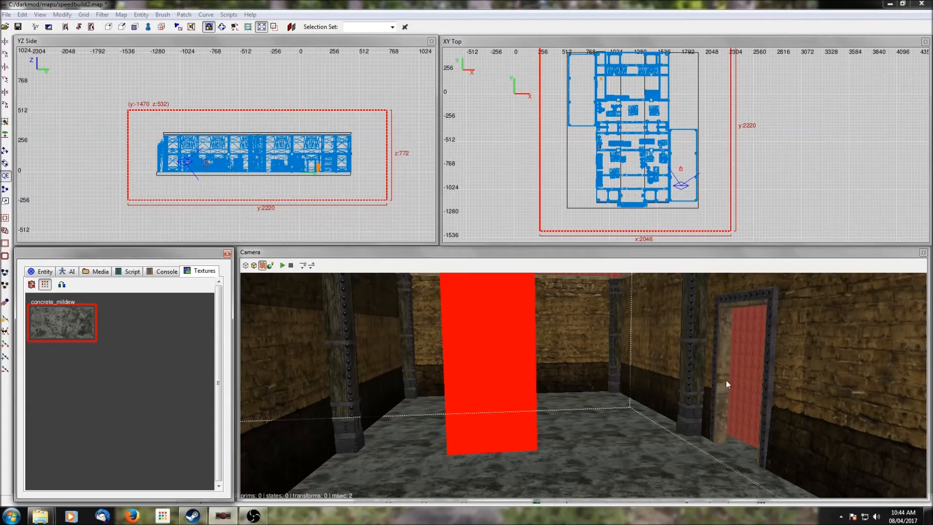
{"action": "key", "text": "Escape"}
{"action": "scroll", "coordinate": [674, 151], "scroll_direction": "down", "scroll_amount": 2}
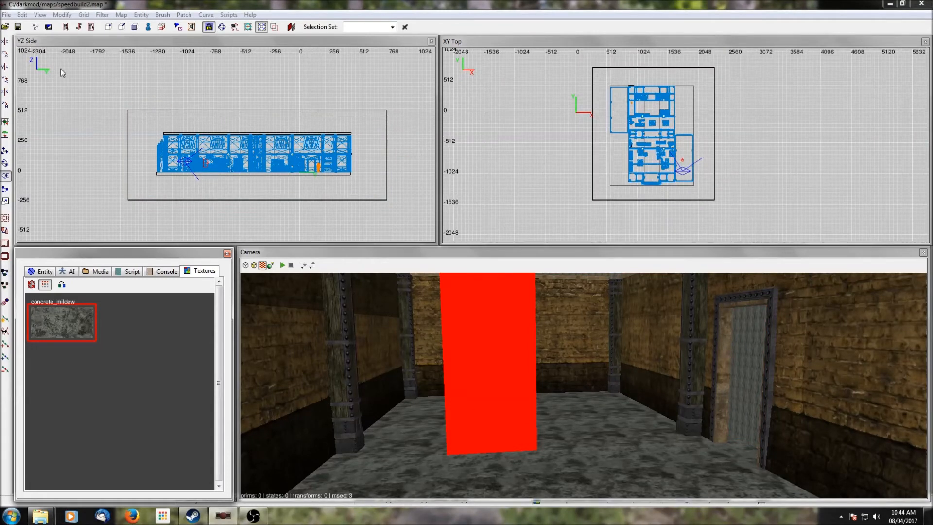
Step: Save the map and try to launch The Dark Mod
{"action": "left_click", "coordinate": [18, 26]}
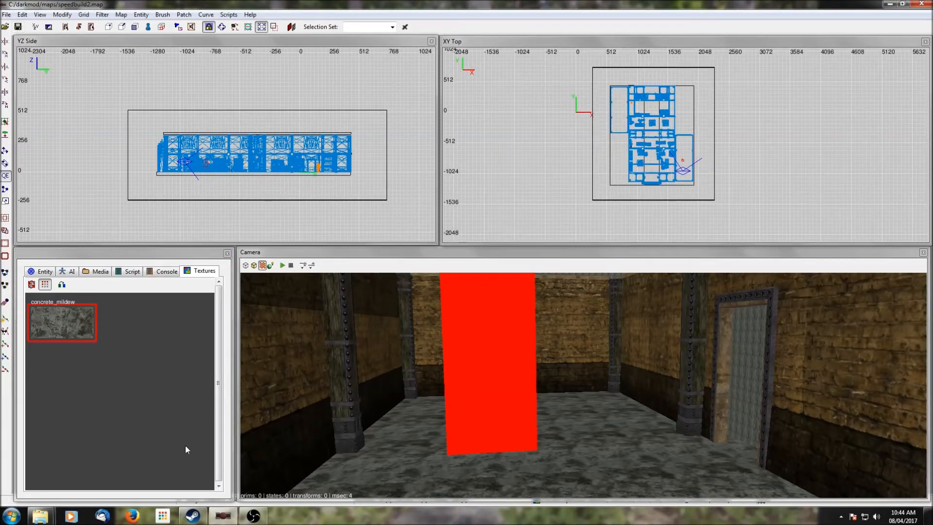
{"action": "mouse_move", "coordinate": [253, 517]}
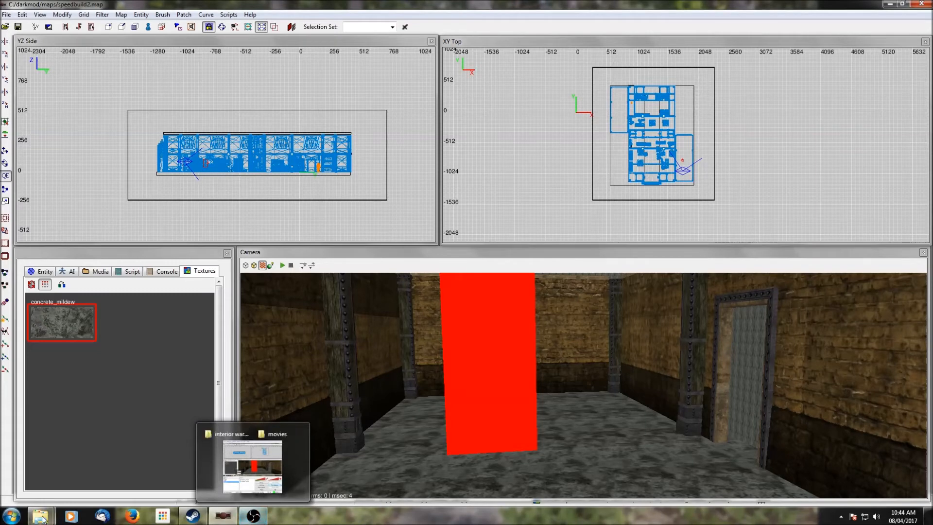
{"action": "left_click", "coordinate": [10, 516]}
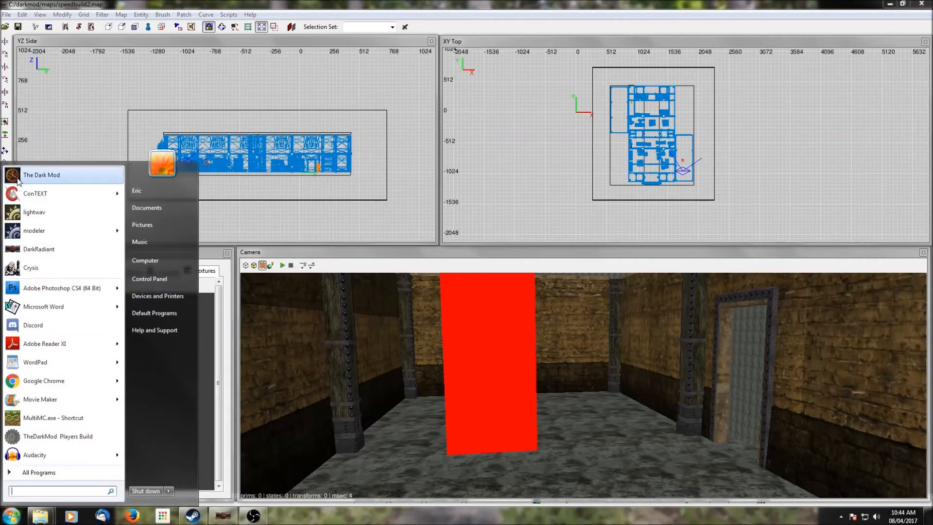
{"action": "left_click", "coordinate": [203, 166]}
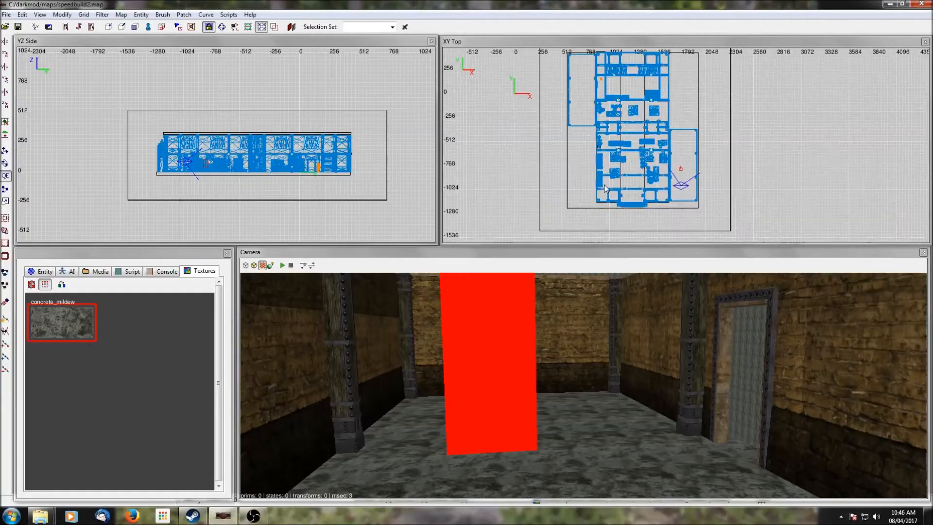
Step: Create a light at the middle of the warehouse and enlarge its volume beyond the outer room, to about 2740 by 2996 units in plan
{"action": "right_click", "coordinate": [641, 129]}
{"action": "left_click", "coordinate": [676, 158]}
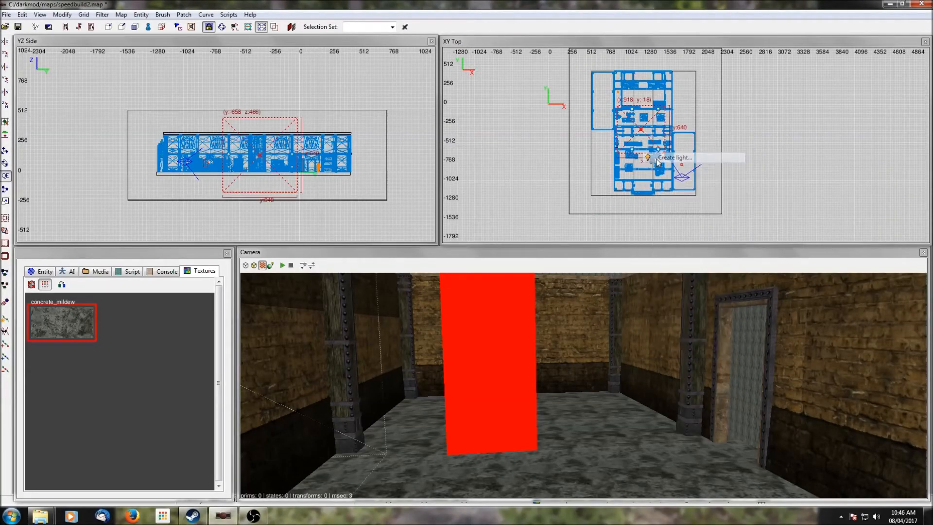
{"action": "scroll", "coordinate": [742, 138], "scroll_direction": "down", "scroll_amount": 2}
{"action": "scroll", "coordinate": [741, 138], "scroll_direction": "down", "scroll_amount": 2}
{"action": "left_click_drag", "start_coordinate": [682, 120], "coordinate": [671, 85]}
{"action": "left_click_drag", "start_coordinate": [324, 105], "coordinate": [322, 71]}
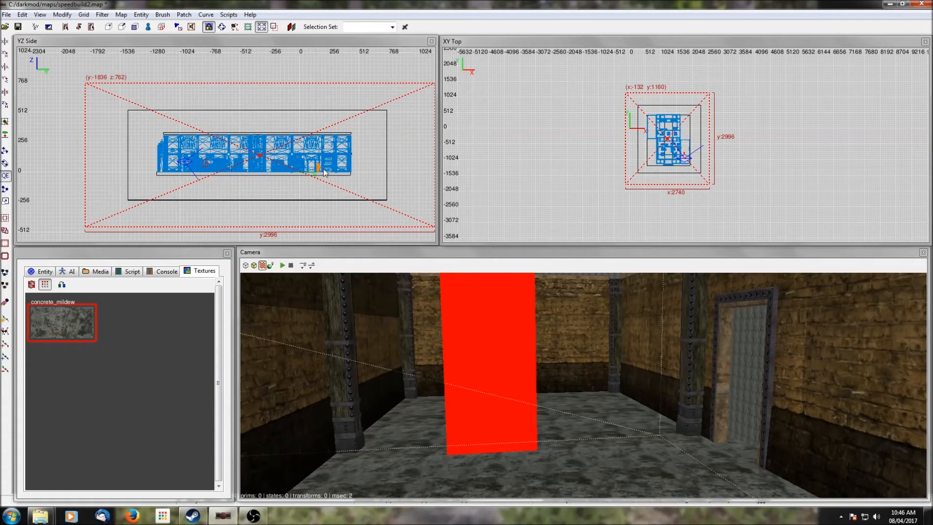
{"action": "scroll", "coordinate": [741, 156], "scroll_direction": "up", "scroll_amount": 2}
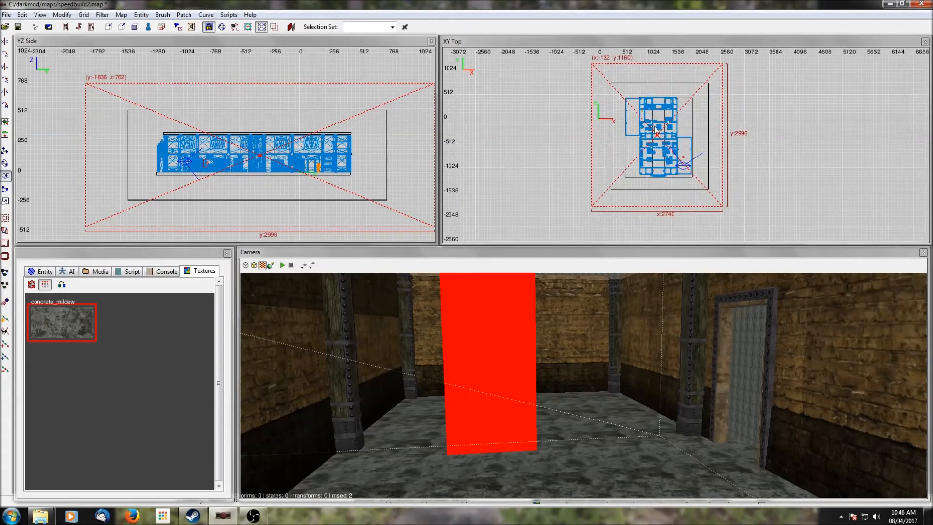
{"action": "left_click_drag", "start_coordinate": [657, 137], "coordinate": [659, 138]}
Step: Give the large light the ambientlightnfo texture and the dark grey colour rgb(12, 12, 12)
{"action": "key", "text": "j"}
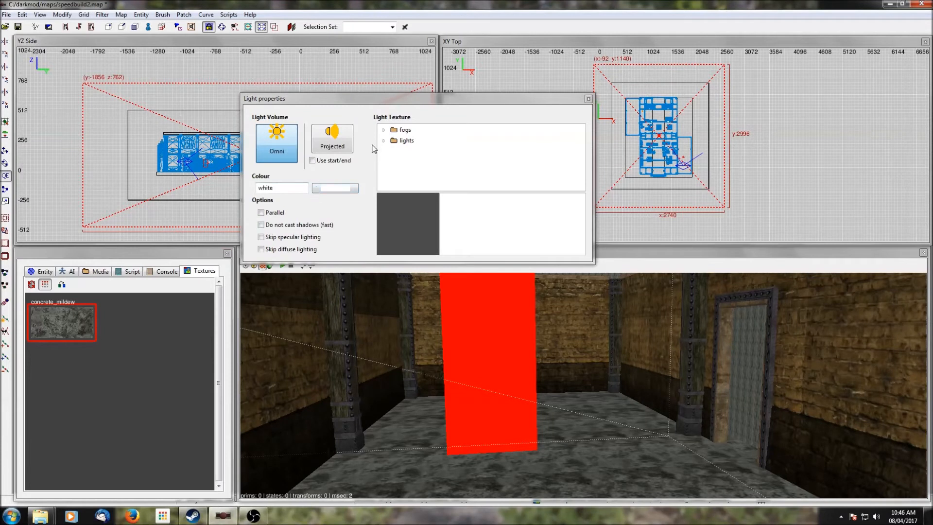
{"action": "left_click", "coordinate": [384, 140]}
{"action": "scroll", "coordinate": [460, 166], "scroll_direction": "down", "scroll_amount": 5}
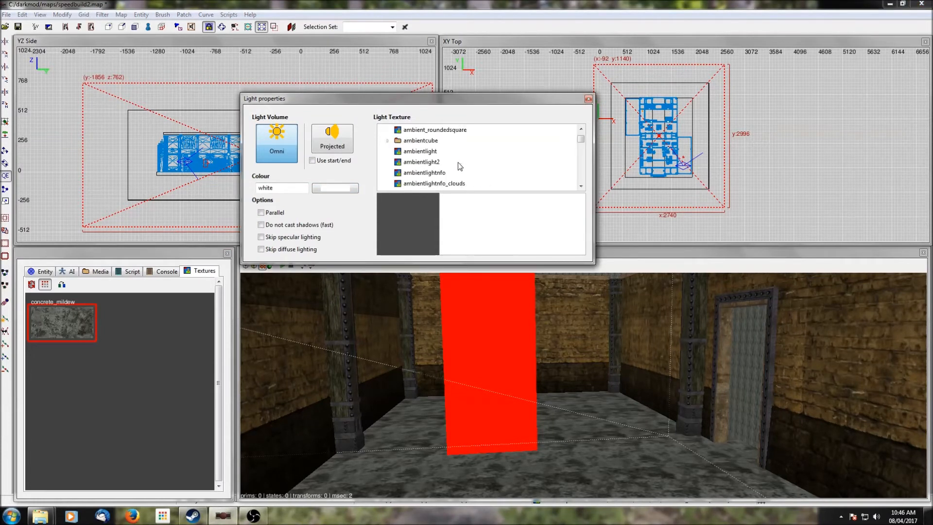
{"action": "left_click", "coordinate": [444, 173]}
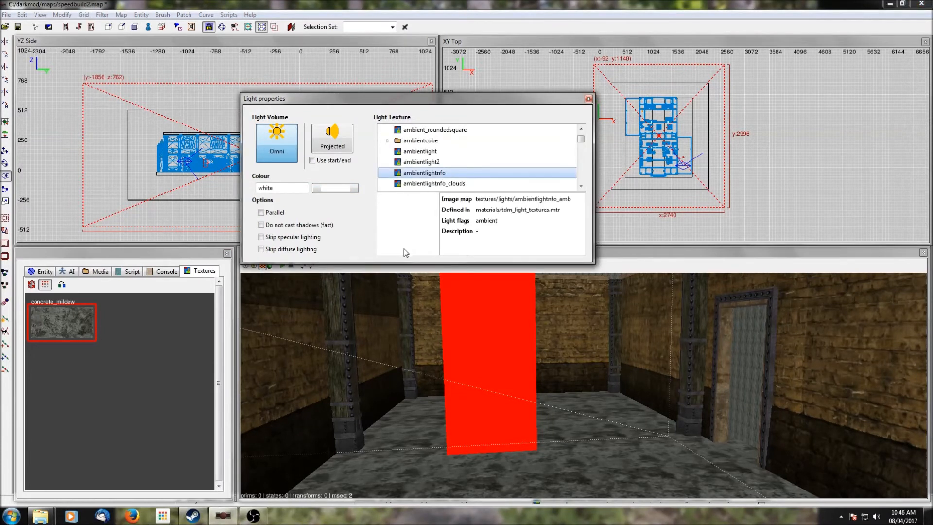
{"action": "left_click", "coordinate": [335, 189]}
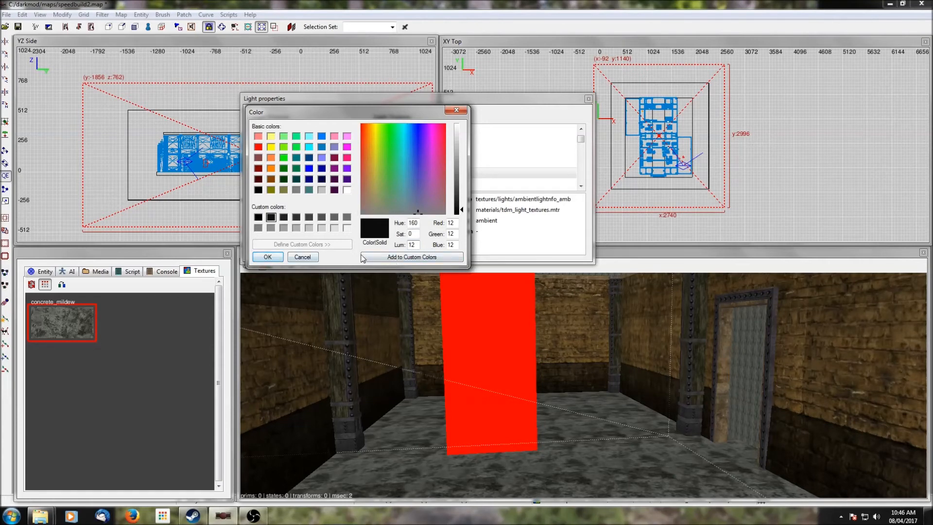
{"action": "left_click", "coordinate": [267, 257]}
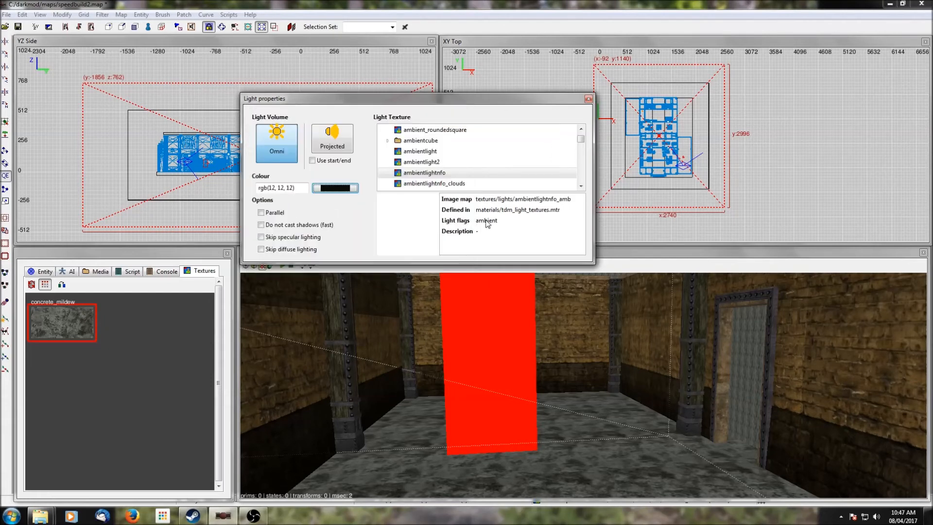
{"action": "left_click", "coordinate": [588, 99]}
Step: Rename the large light ambient_world and save the map
{"action": "key", "text": "n"}
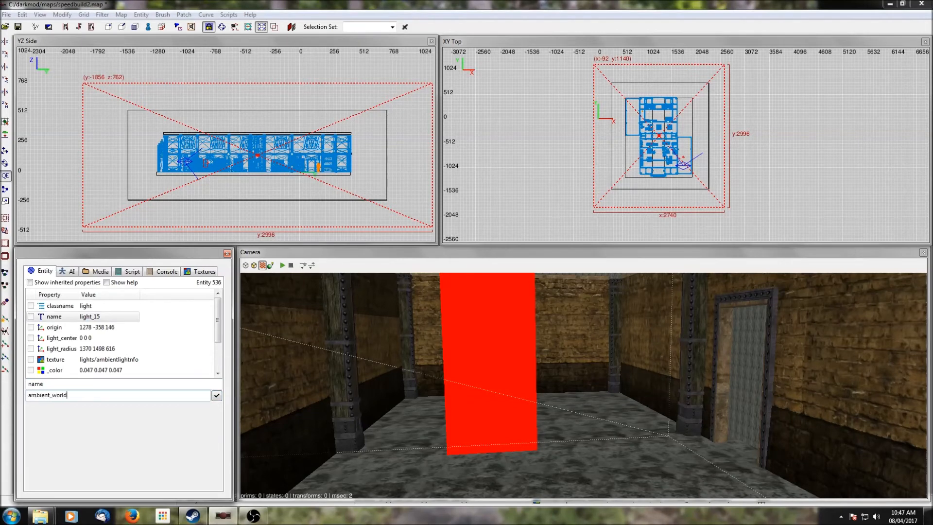
{"action": "left_click", "coordinate": [18, 27]}
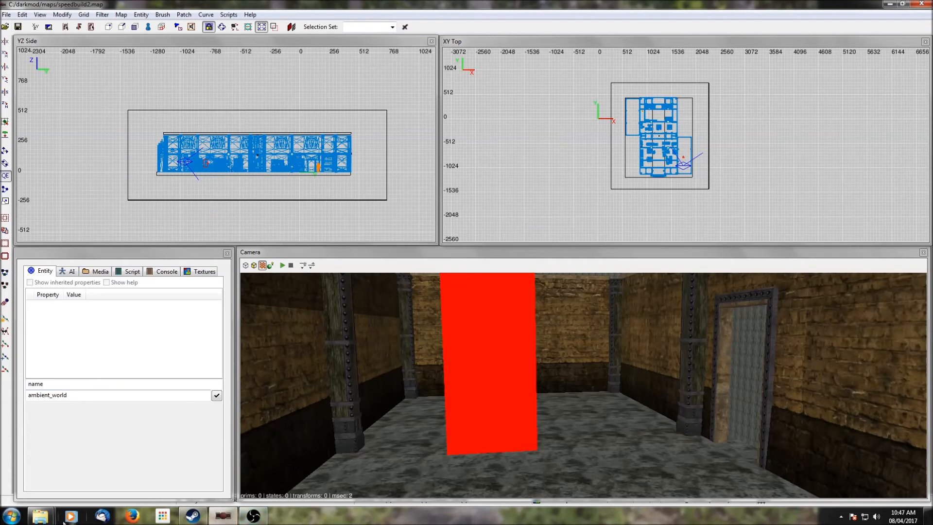
Step: Switch to The Dark Mod and load the map from its console with the command map speedbuild2
{"action": "left_click", "coordinate": [13, 518]}
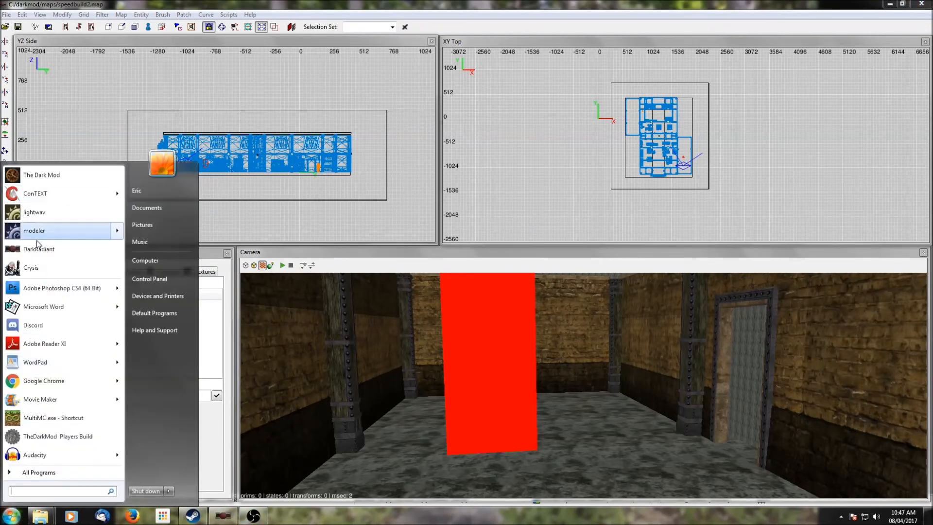
{"action": "left_click", "coordinate": [43, 176]}
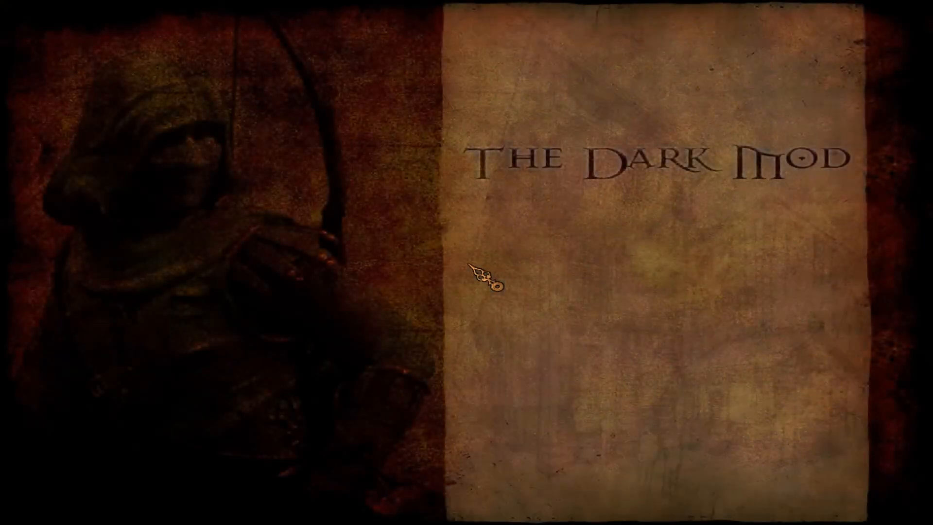
{"action": "key", "text": "ctrl+alt+grave"}
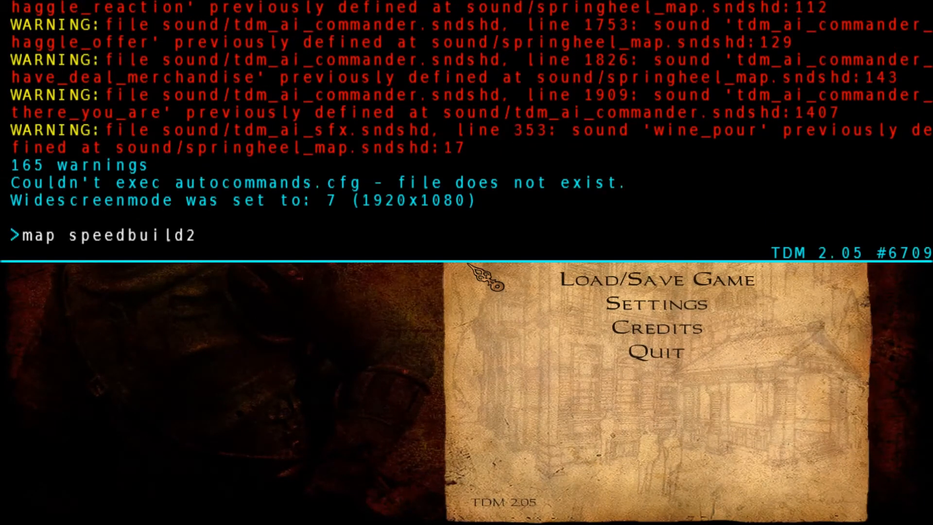
{"action": "key", "text": "Return"}
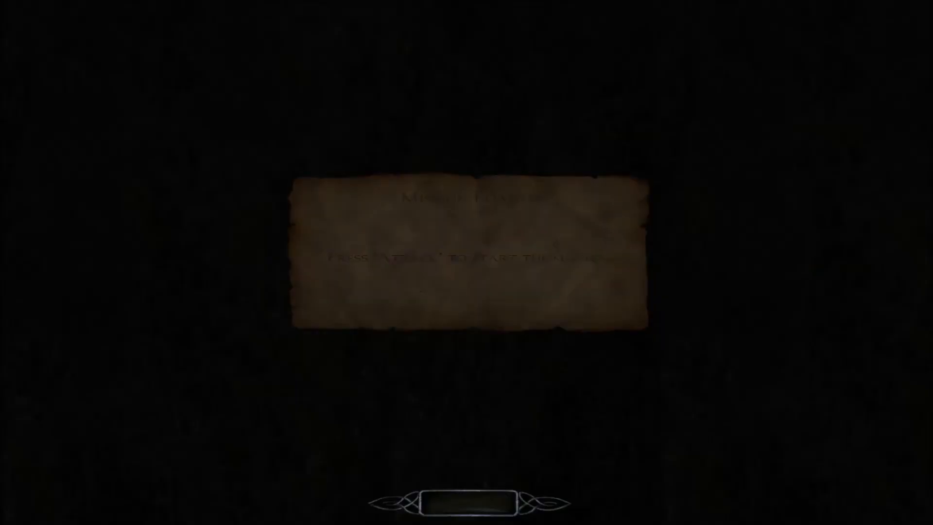
Step: Start the mission and walk from the player start to the large gate, checking the lit stone alcove in front of it
{"action": "left_click", "coordinate": [466, 262]}
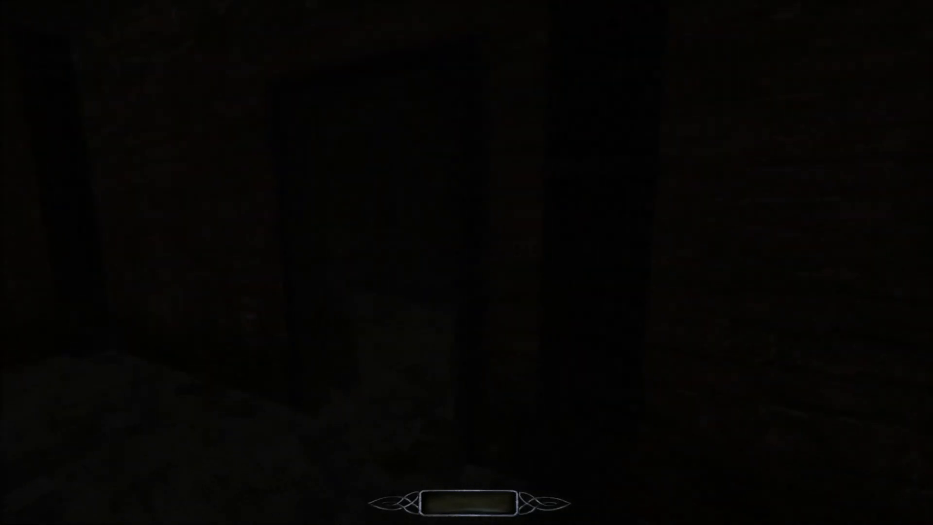
{"action": "key", "text": "a"}
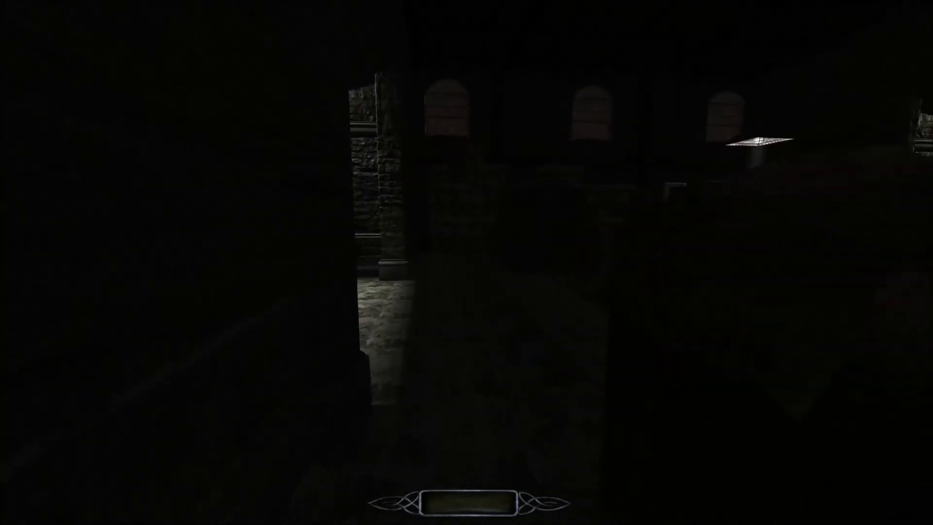
{"action": "key", "text": "w"}
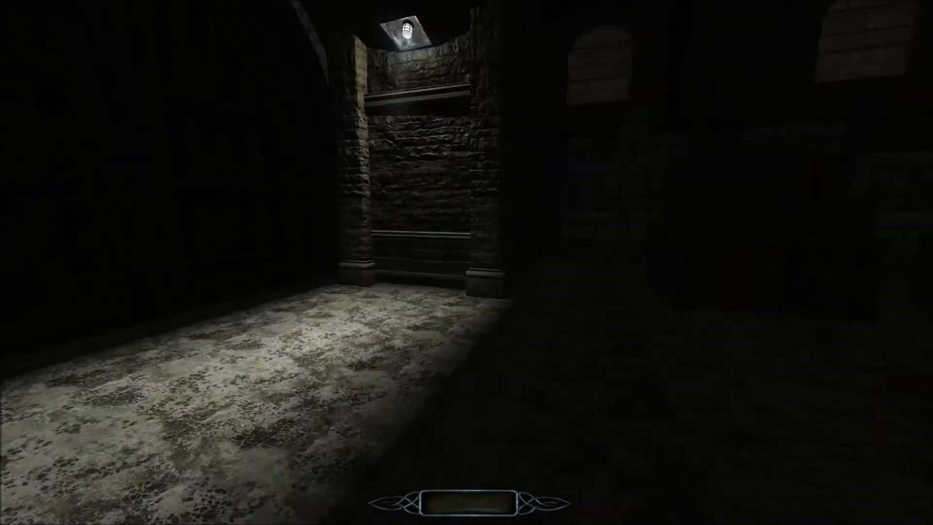
{"action": "key", "text": "d"}
{"action": "key", "text": "w"}
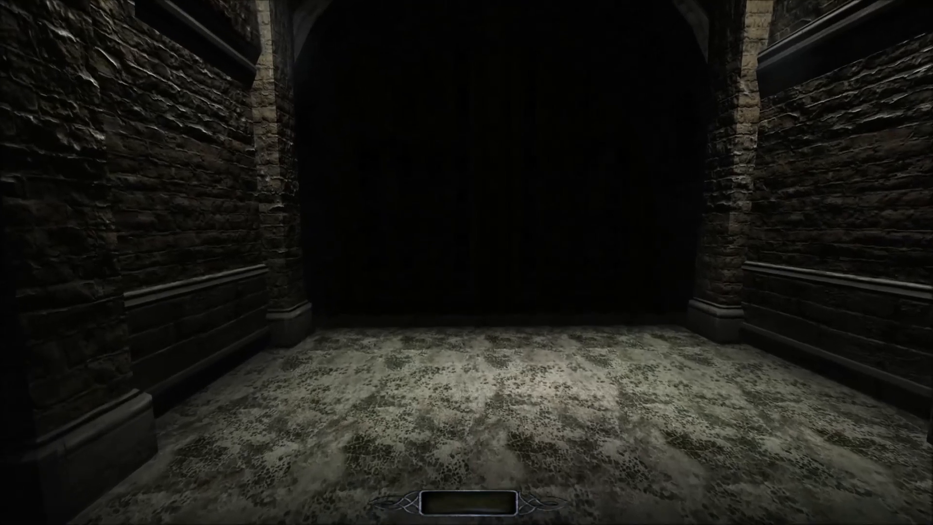
{"action": "key", "text": "w"}
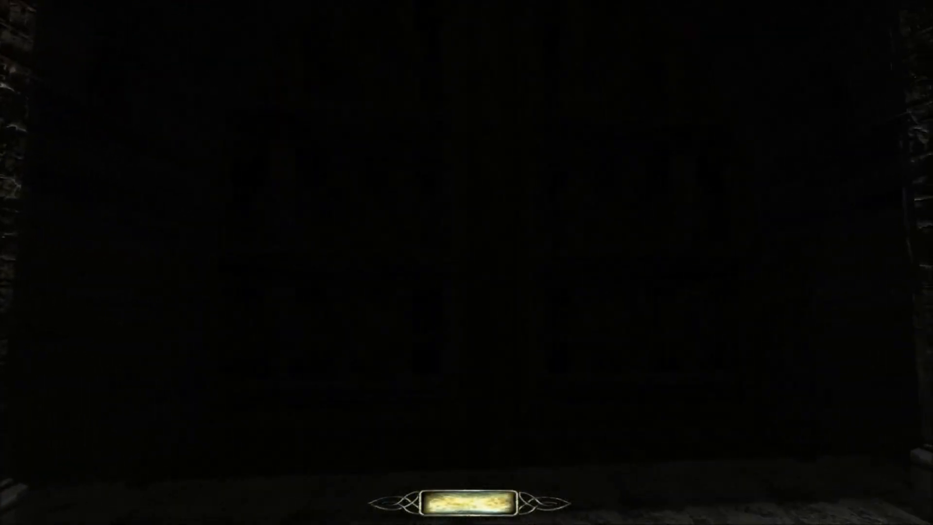
{"action": "key", "text": "w"}
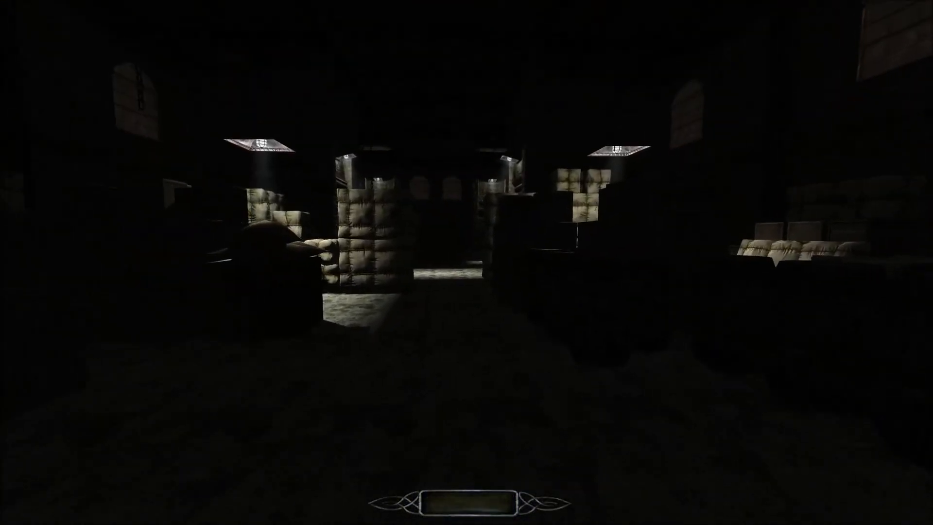
Step: Examine the lighting and shadows on the cargo bales, crates and barrels in the warehouse section near the large gate
{"action": "key", "text": "w"}
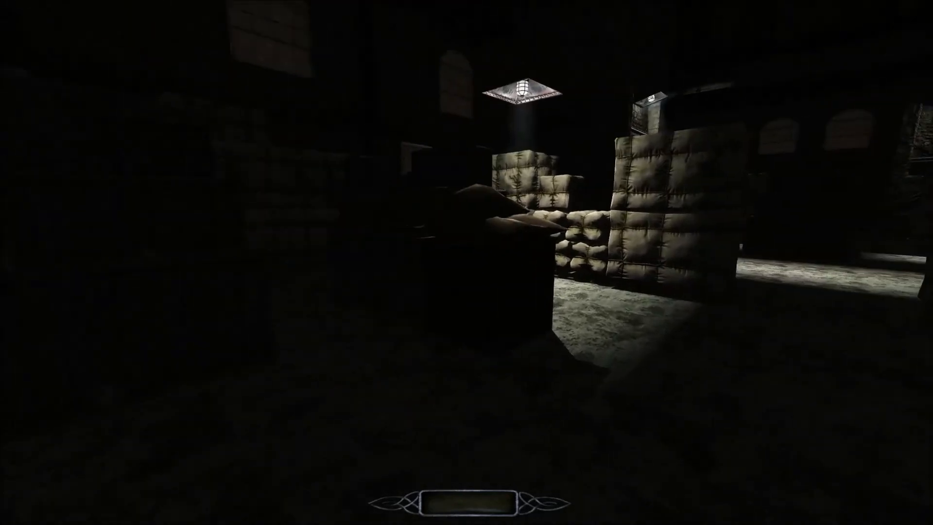
{"action": "key", "text": "w"}
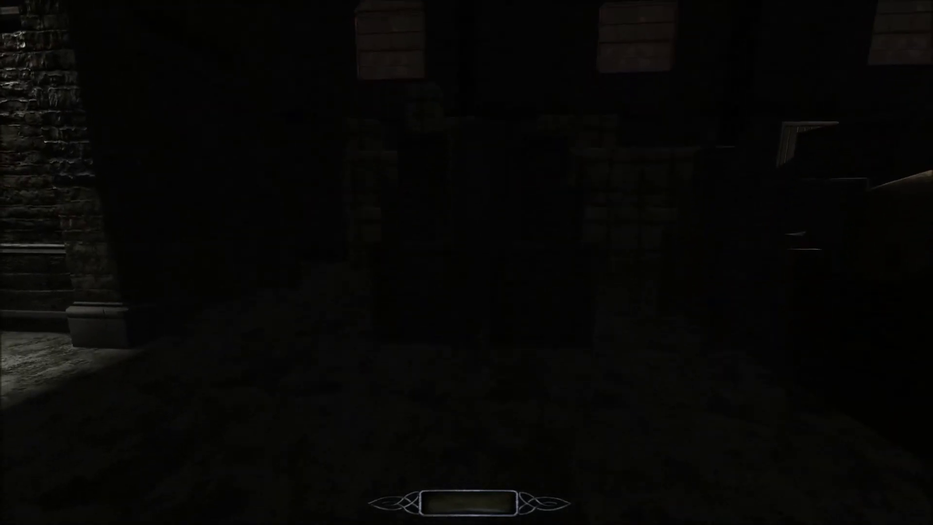
{"action": "key", "text": "w"}
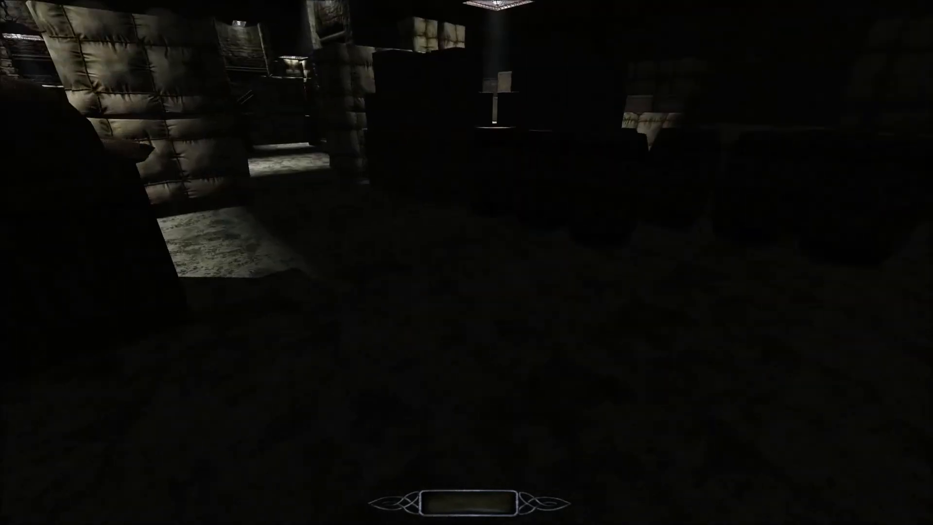
{"action": "key", "text": "w"}
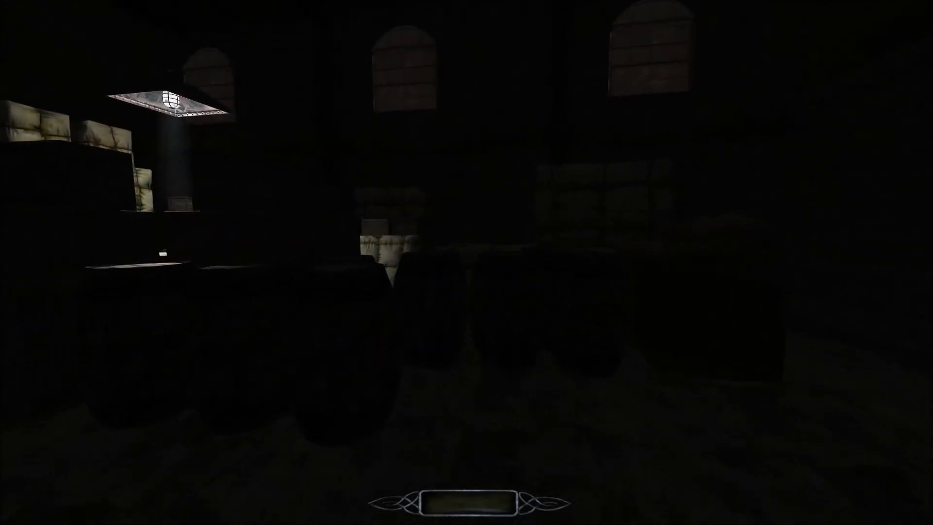
{"action": "key", "text": "w"}
{"action": "key", "text": "d"}
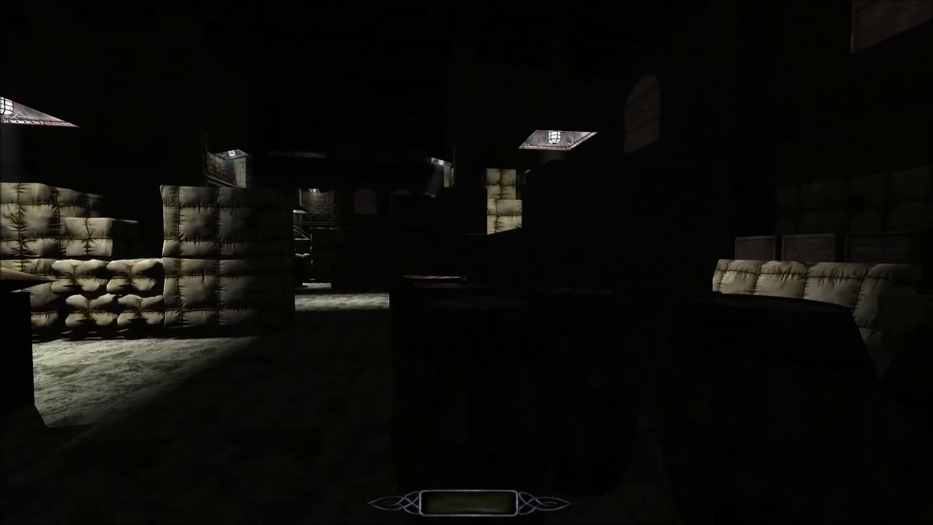
{"action": "key", "text": "w"}
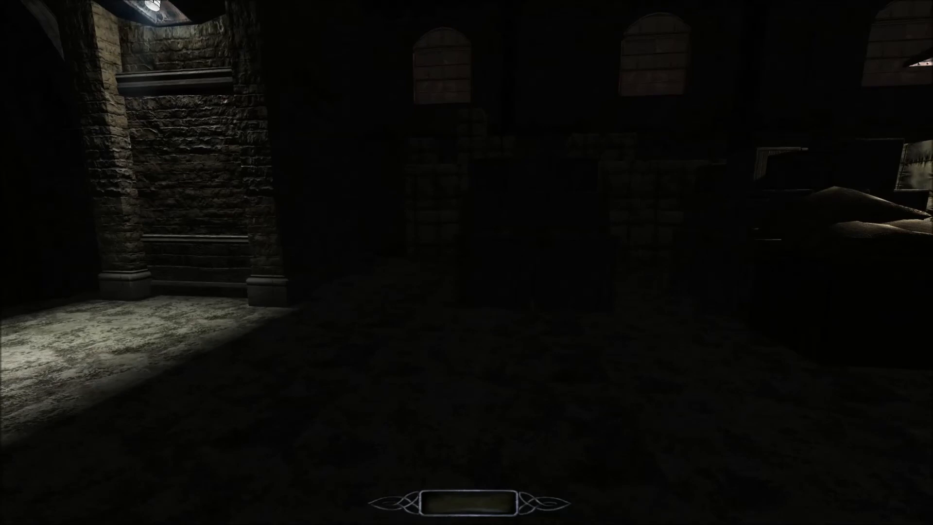
{"action": "key", "text": "w"}
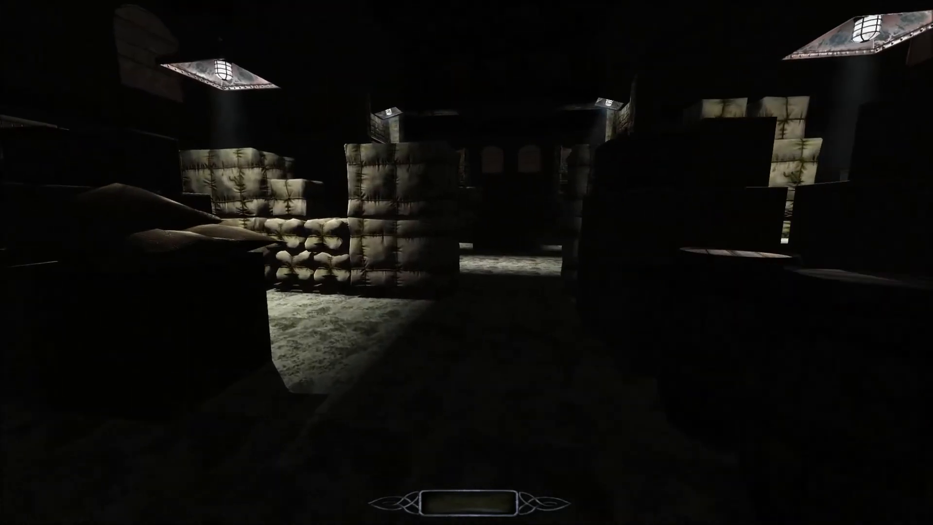
{"action": "key", "text": "w"}
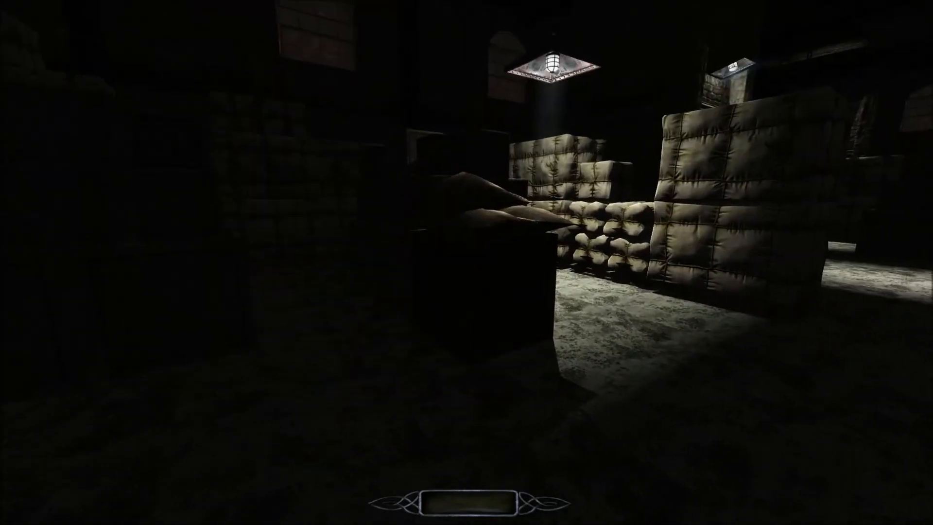
{"action": "key", "text": "w"}
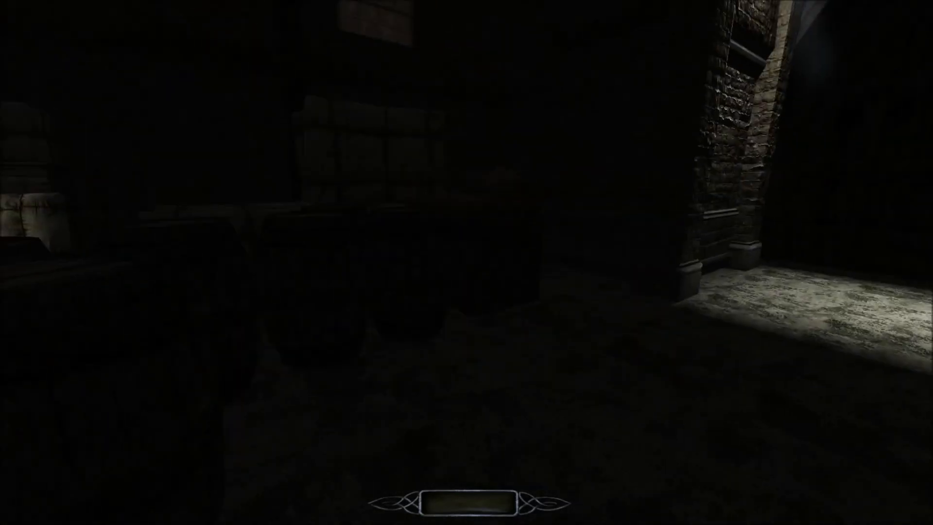
{"action": "key", "text": "w"}
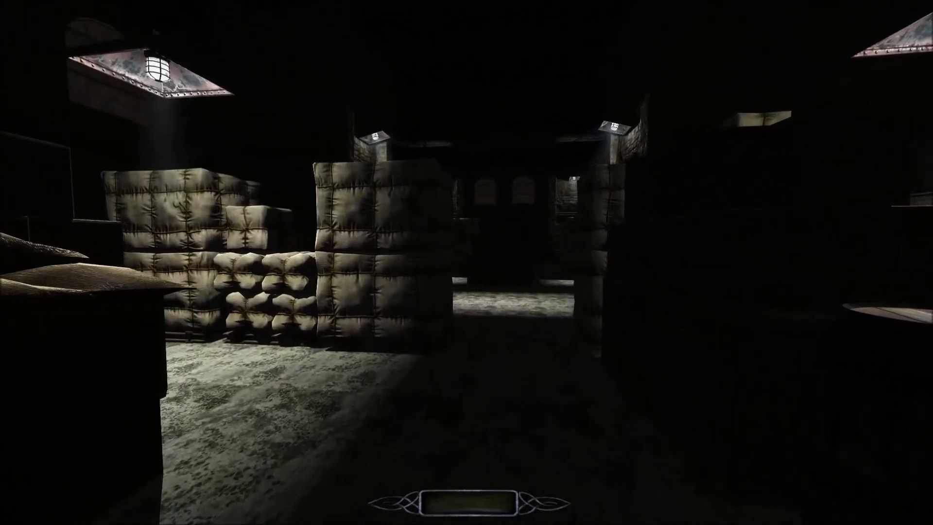
{"action": "key", "text": "w"}
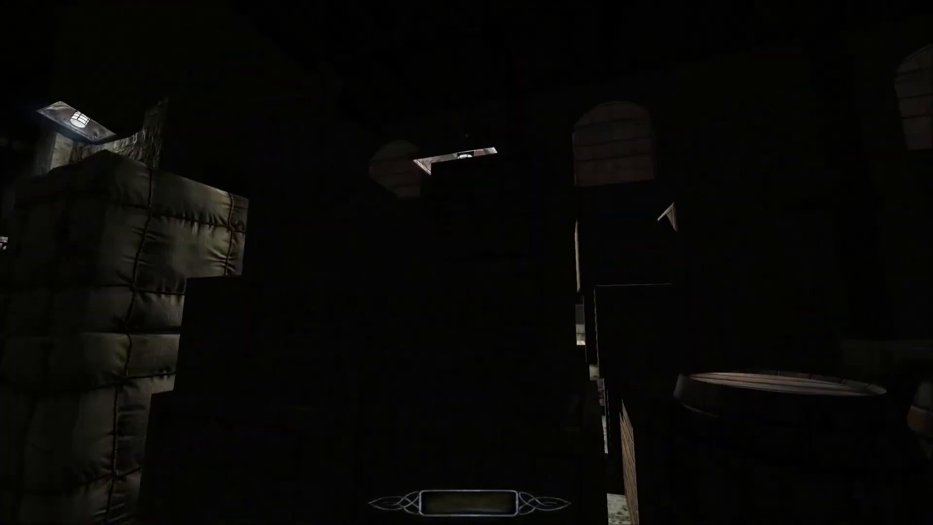
Step: Walk through the gap between the cargo bales and inspect the lit stone alcoves and pillars in the central bay
{"action": "key", "text": "w"}
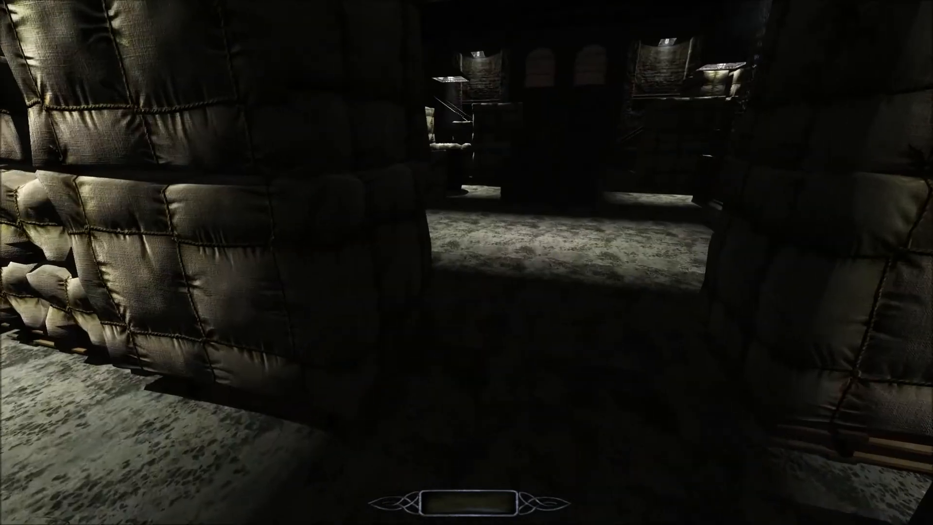
{"action": "key", "text": "w"}
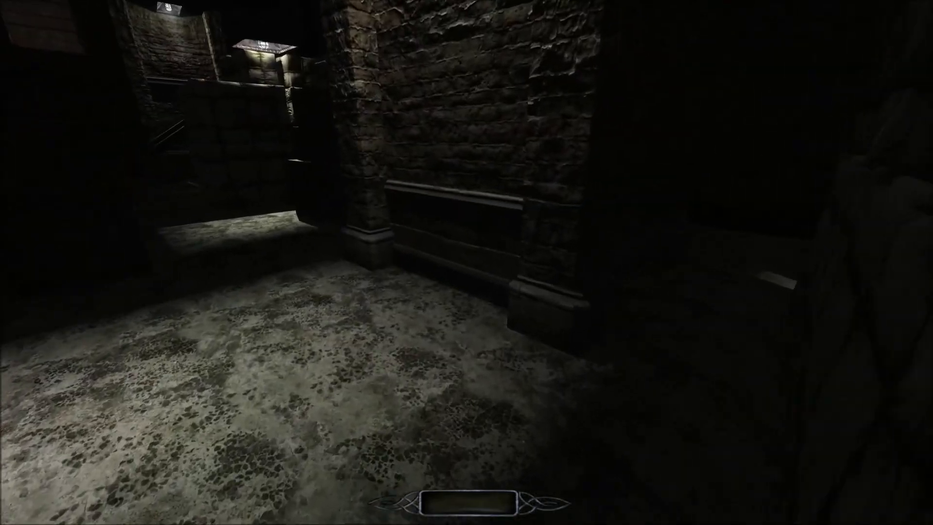
{"action": "key", "text": "w"}
{"action": "key", "text": "w"}
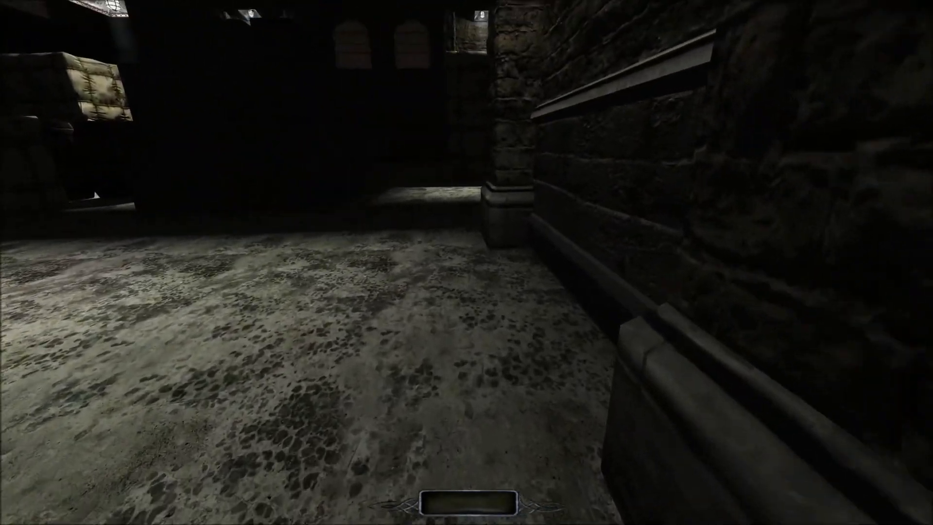
{"action": "key", "text": "w"}
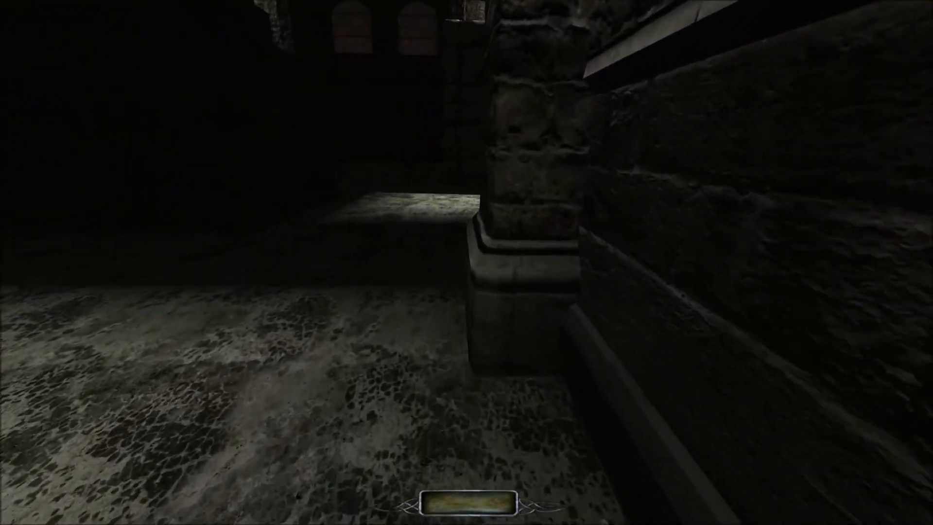
{"action": "key", "text": "w"}
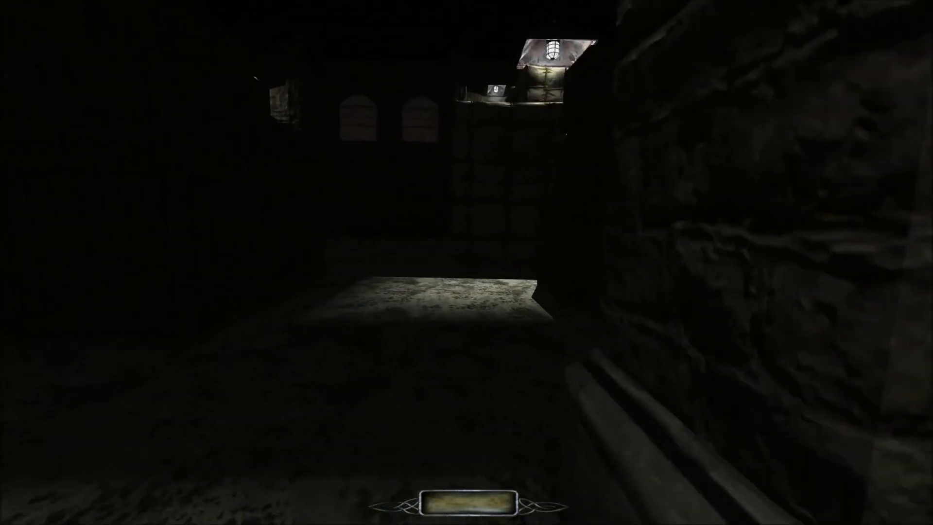
{"action": "key", "text": "w"}
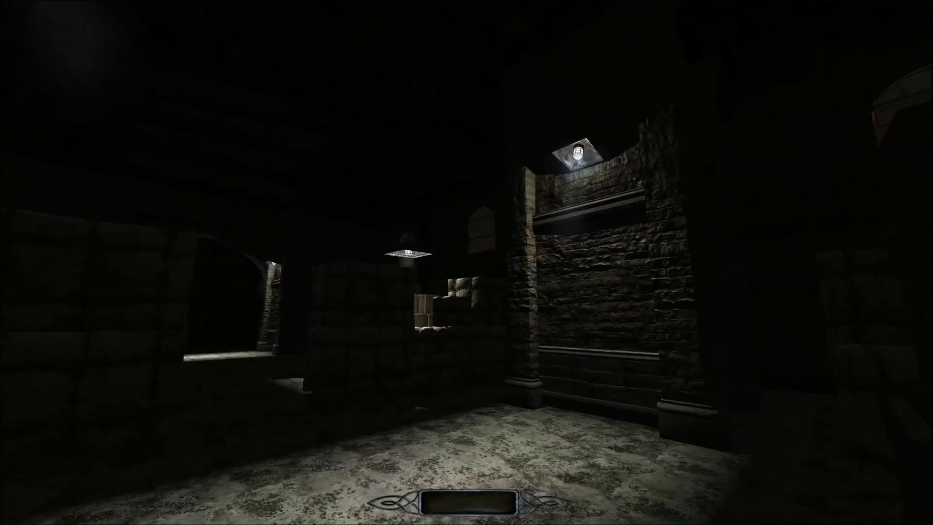
{"action": "key", "text": "s"}
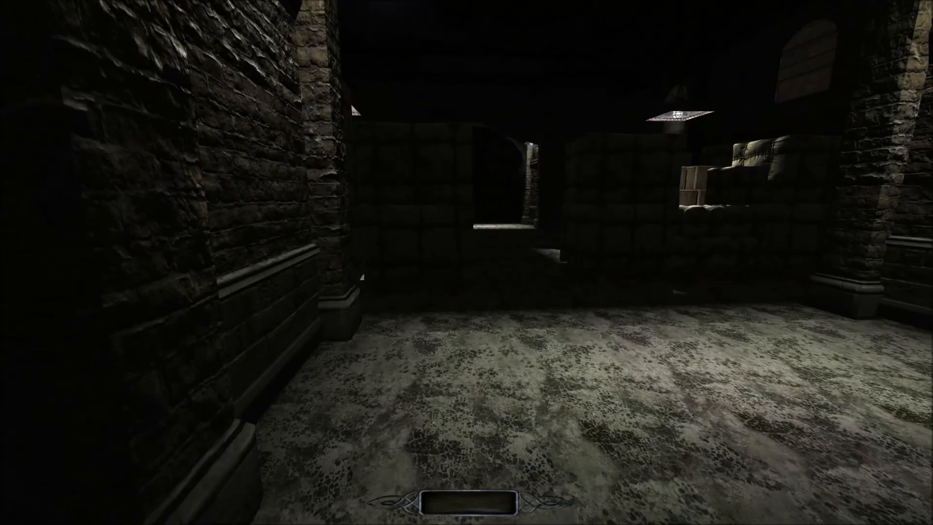
{"action": "key", "text": "w"}
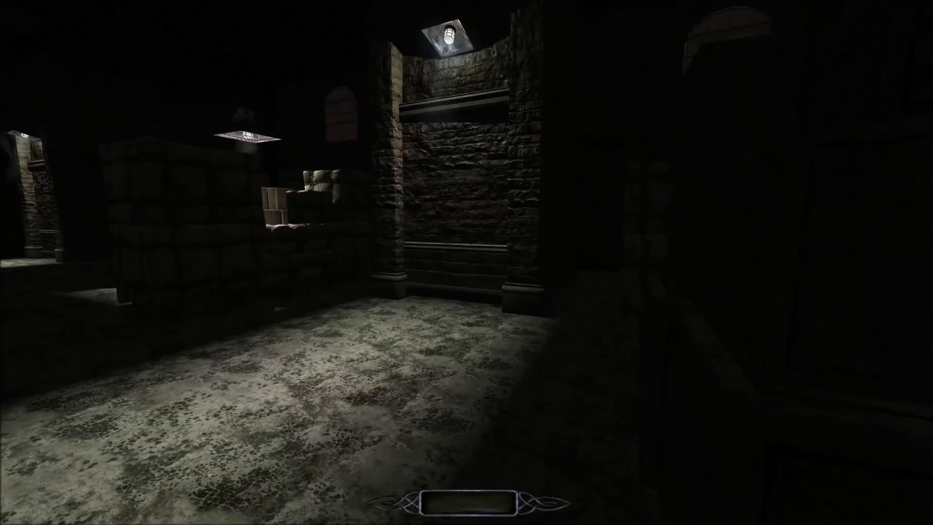
{"action": "key", "text": "s"}
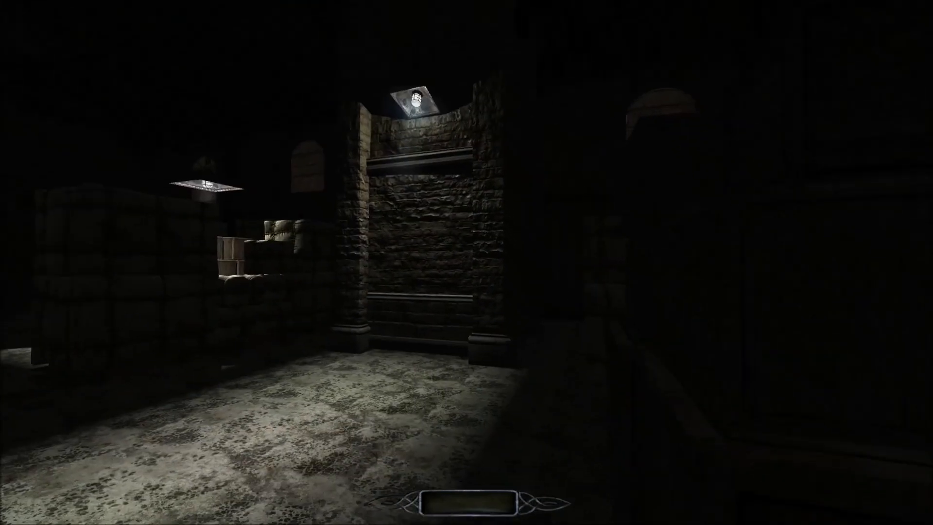
{"action": "key", "text": "w"}
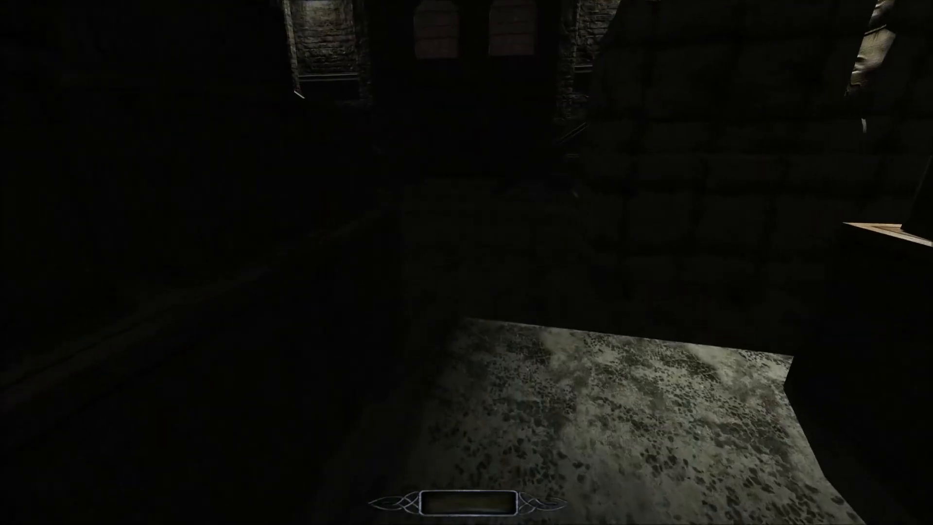
Step: Inspect the stacked bales, crates and hanging lamps in the far section, and walk onto the metal staircase
{"action": "key", "text": "w"}
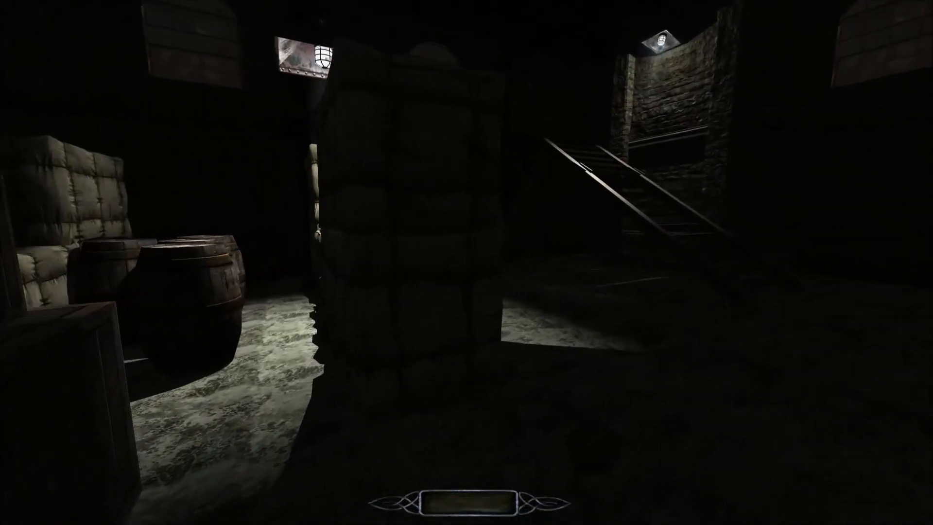
{"action": "key", "text": "w"}
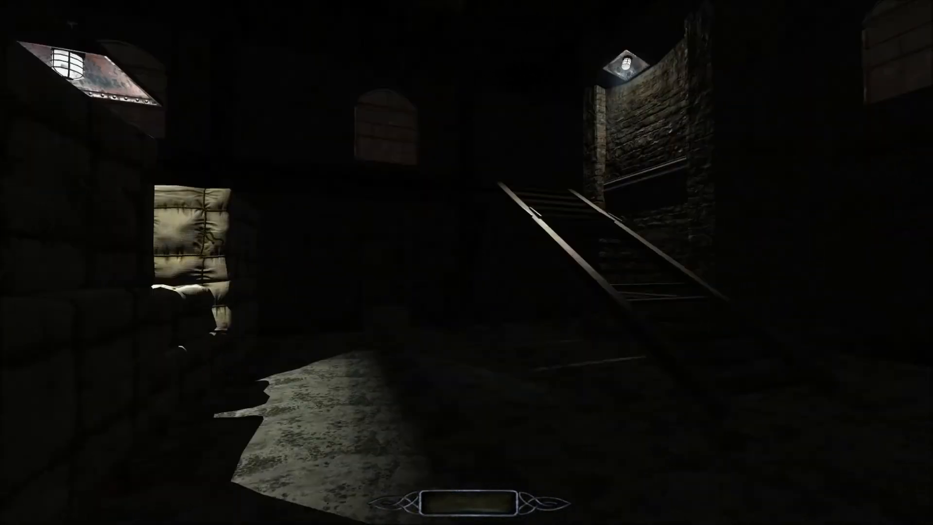
{"action": "key", "text": "w"}
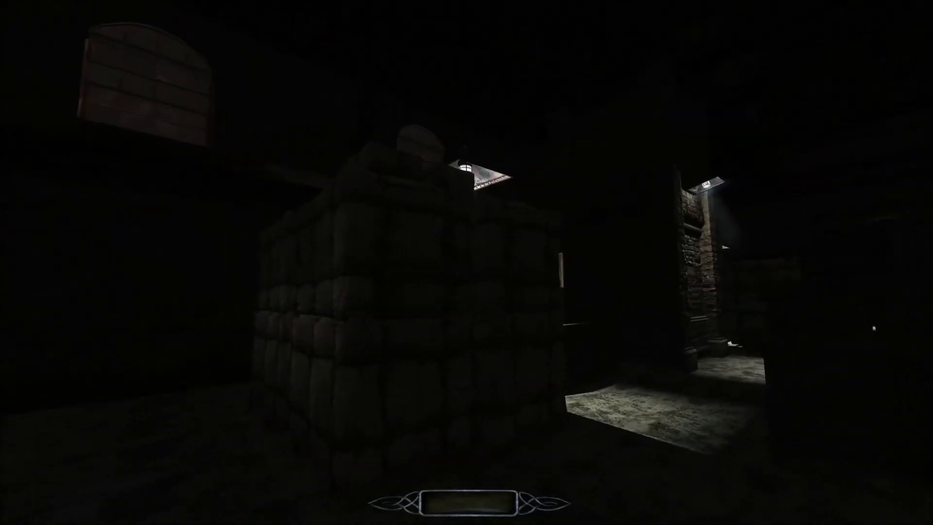
{"action": "key", "text": "w"}
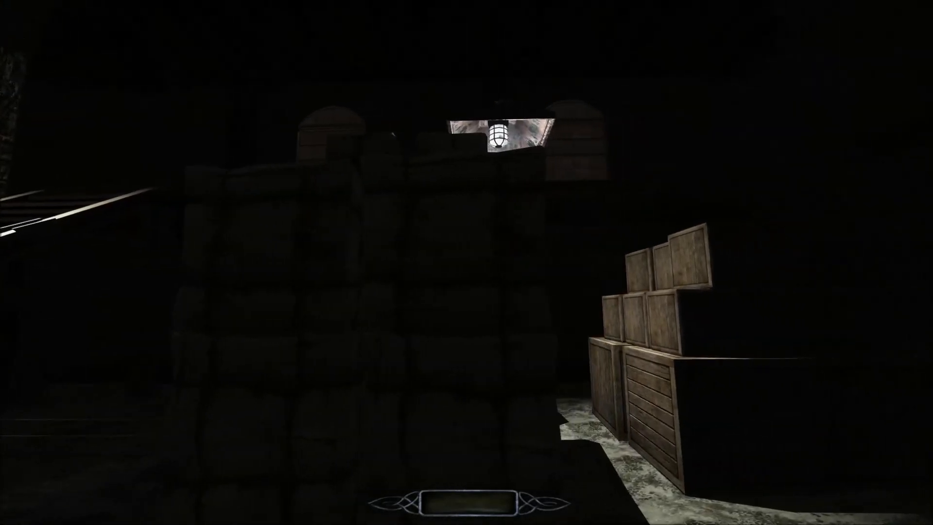
{"action": "key", "text": "w"}
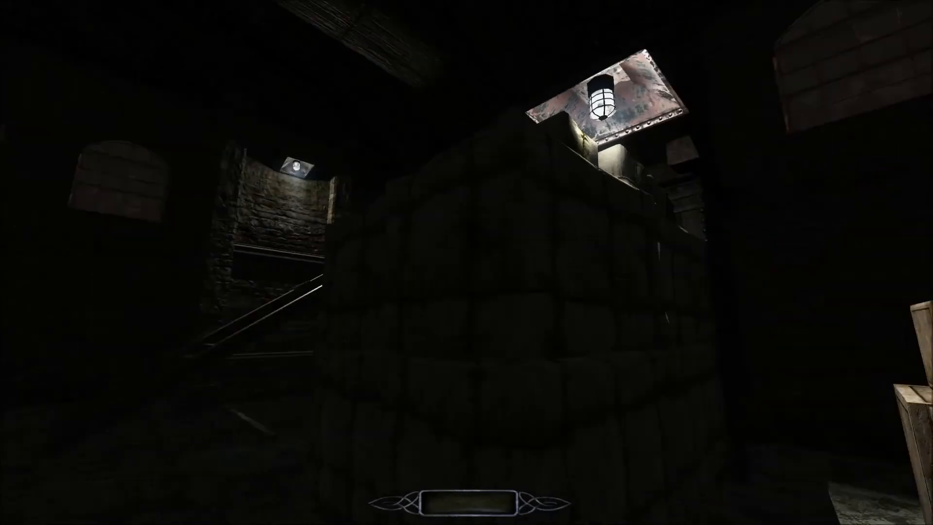
{"action": "key", "text": "w"}
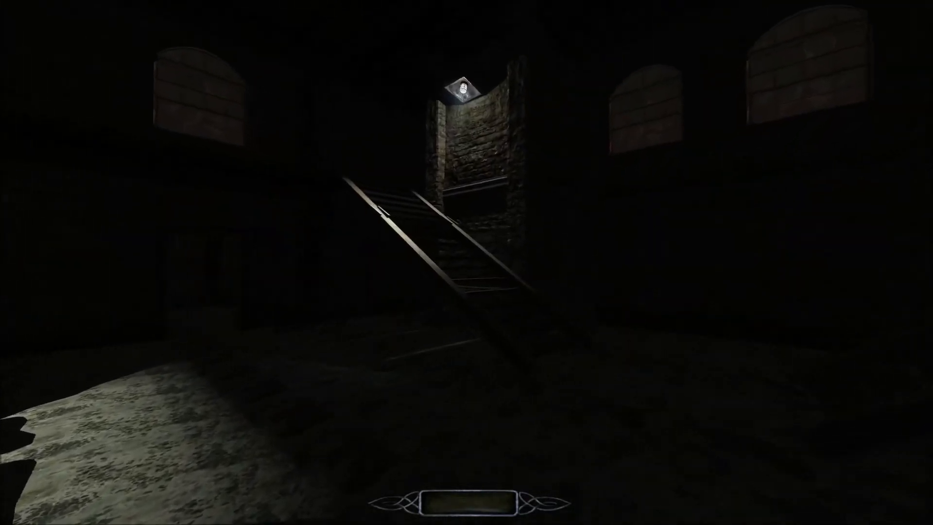
{"action": "key", "text": "w"}
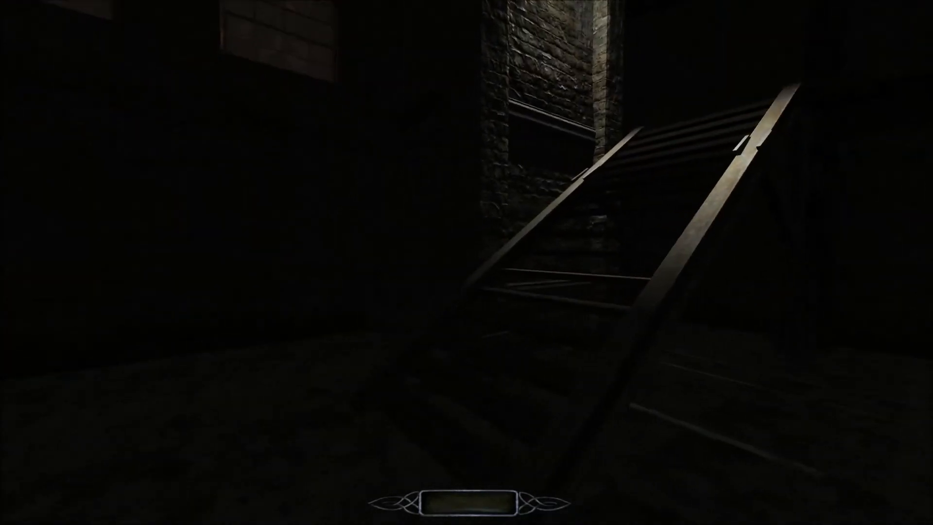
{"action": "key", "text": "w"}
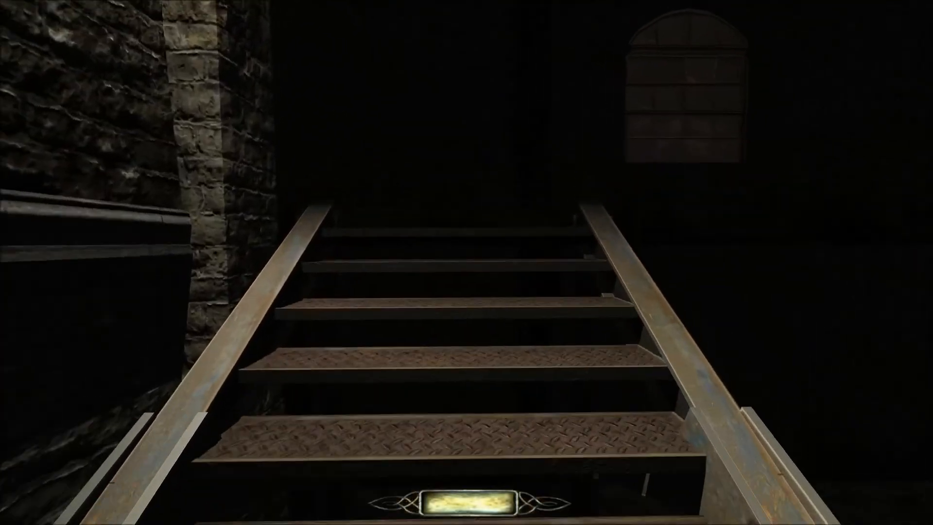
Step: Climb the metal staircase and survey the bales, crates and arched windows of the far section from above
{"action": "key", "text": "w"}
{"action": "key", "text": "w"}
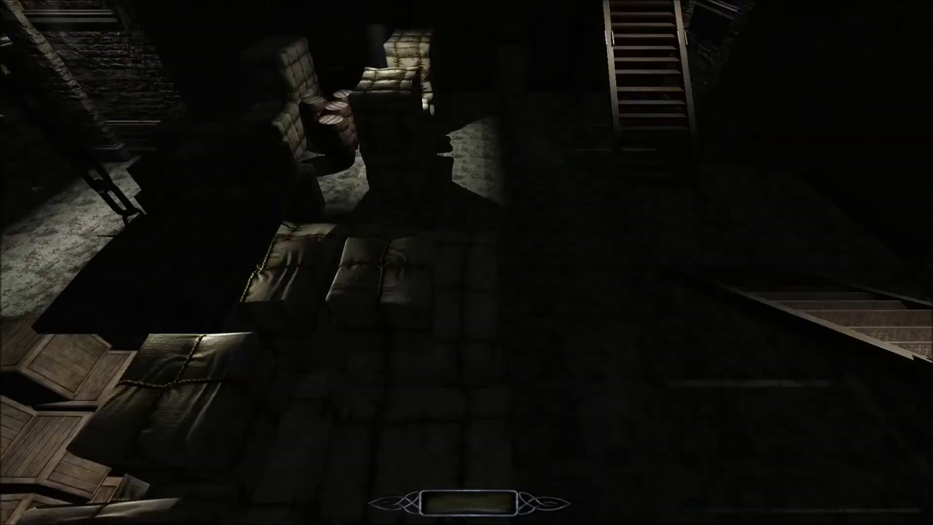
{"action": "key", "text": "w"}
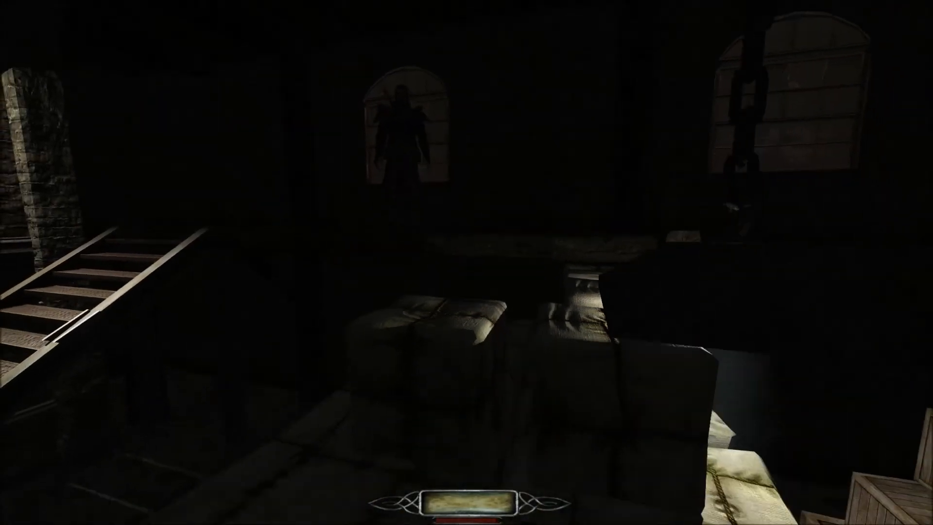
{"action": "key", "text": "w"}
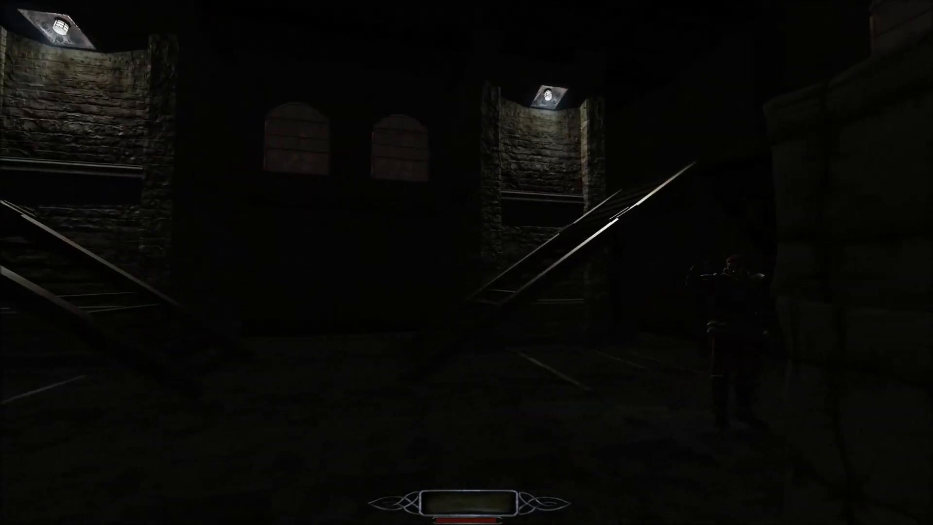
Step: Move across the warehouse floor past the patrolling guard, checking the shadows around the crates, bale stacks and stone alcoves
{"action": "key", "text": "w"}
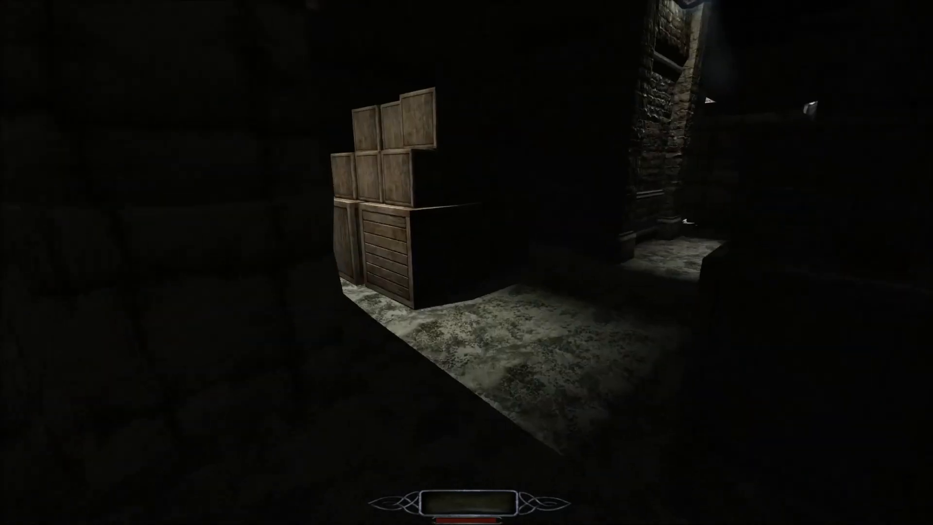
{"action": "key", "text": "w"}
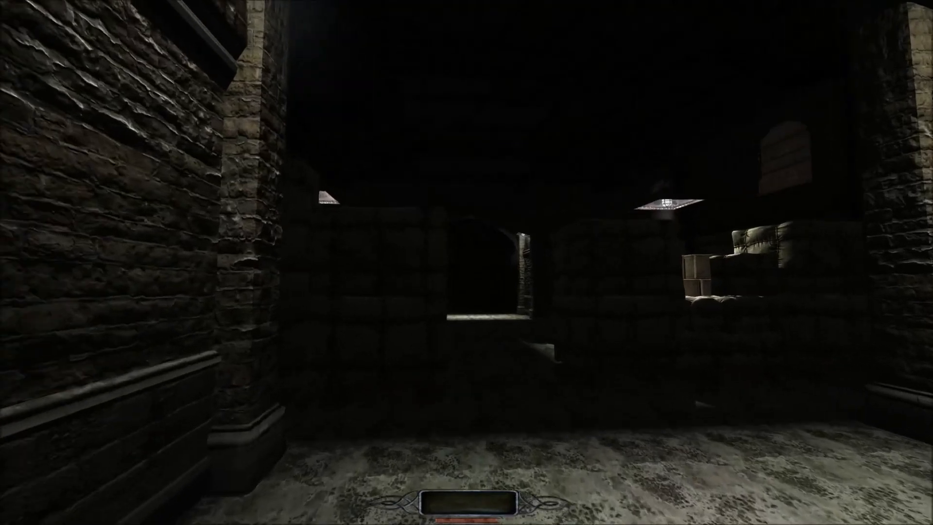
{"action": "key", "text": "w"}
{"action": "key", "text": "w"}
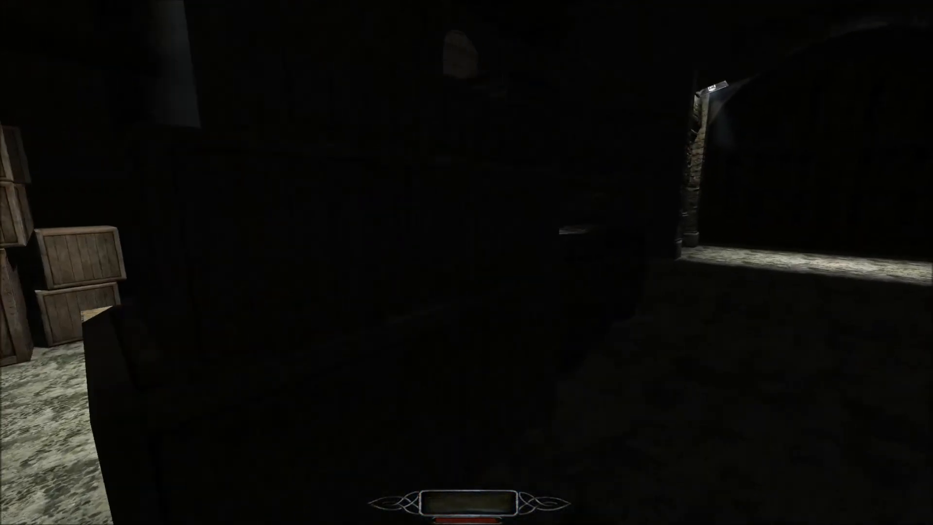
{"action": "key", "text": "w"}
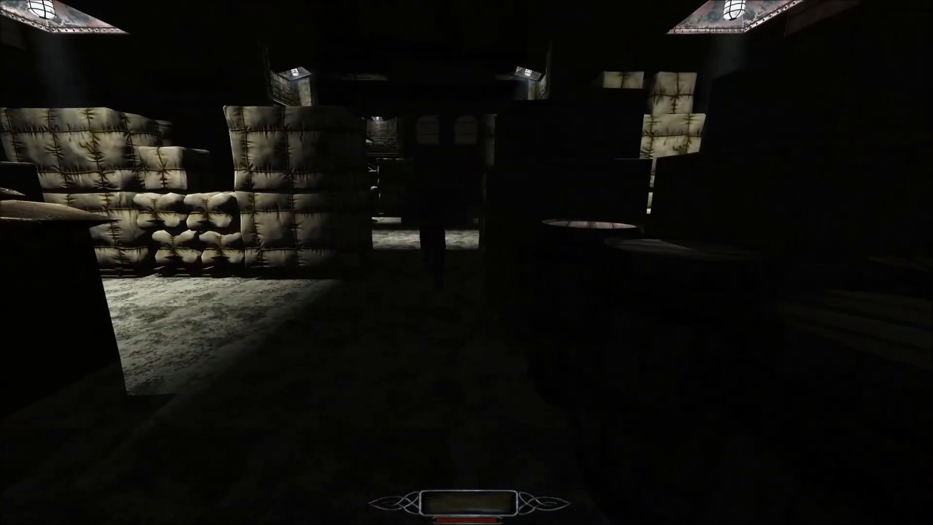
{"action": "key", "text": "w"}
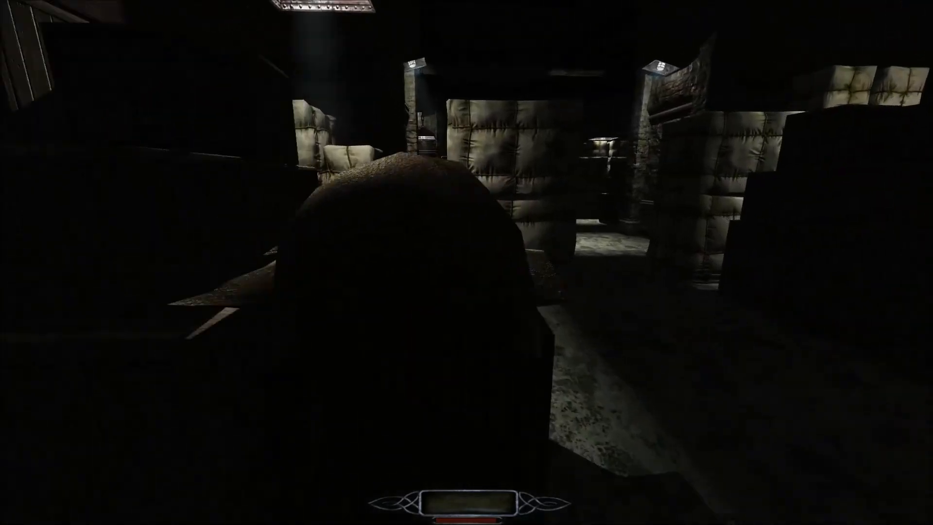
{"action": "key", "text": "w"}
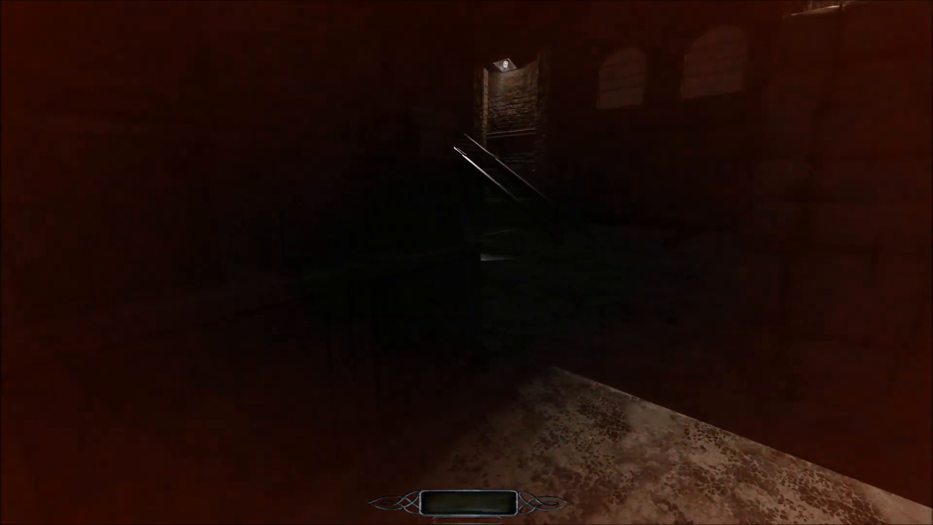
Step: Quit the mission and exit the game, returning to the speedbuild2 map in DarkRadiant
{"action": "key", "text": "Escape"}
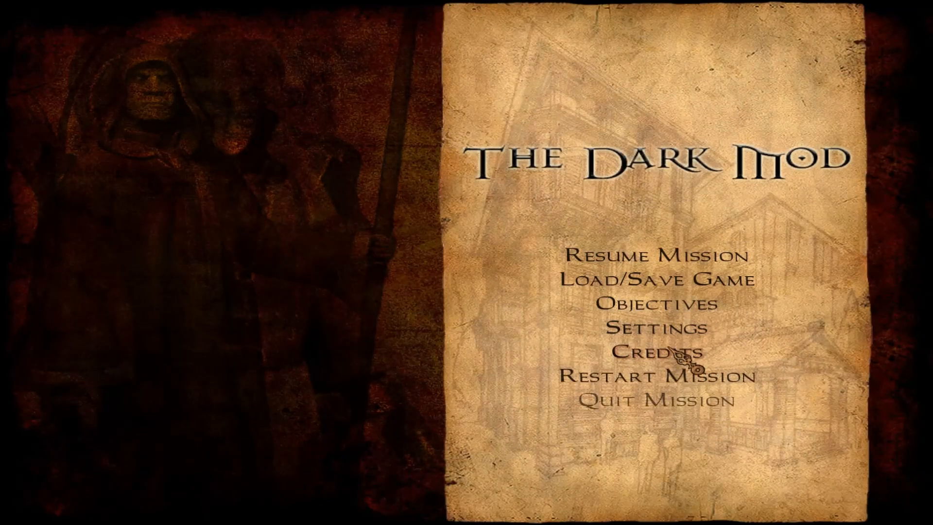
{"action": "left_click", "coordinate": [659, 398]}
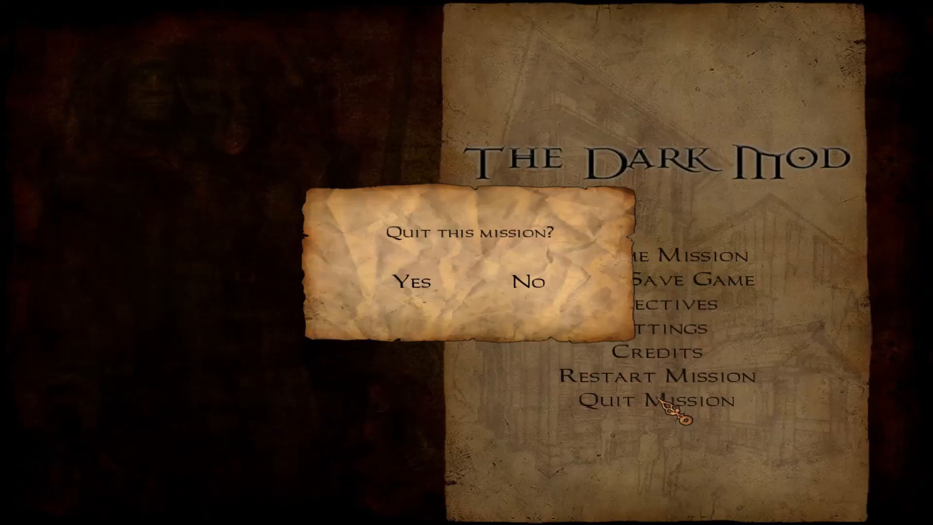
{"action": "left_click", "coordinate": [418, 288]}
{"action": "left_click", "coordinate": [684, 349]}
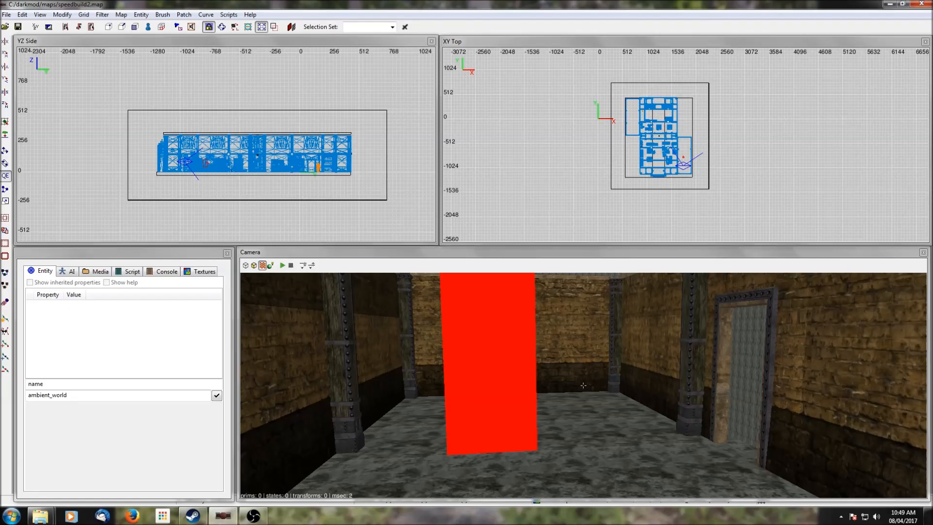
Step: Examine the warehouse interior in the editor's 3D view, covering the crates, cargo bales, hanging lamps and ceiling panels
{"action": "scroll", "coordinate": [559, 354], "scroll_direction": "down", "scroll_amount": 10}
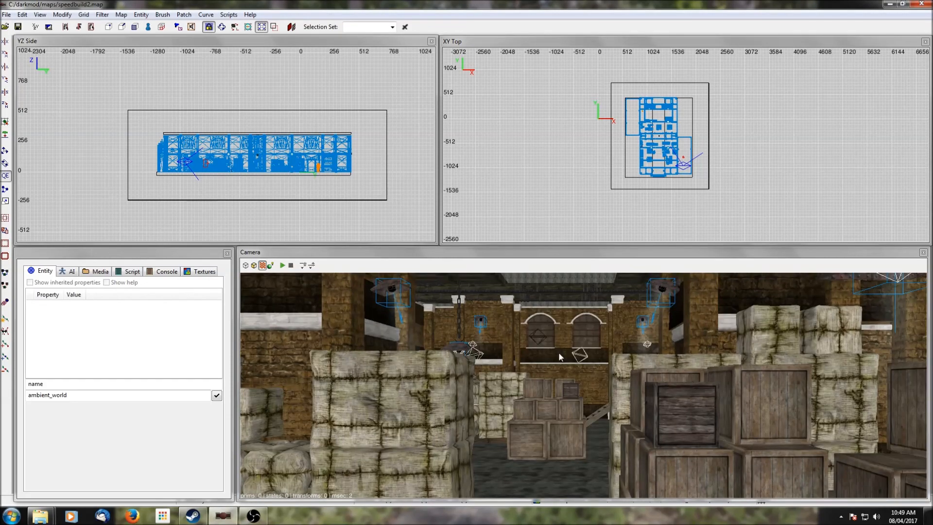
{"action": "right_click", "coordinate": [559, 354]}
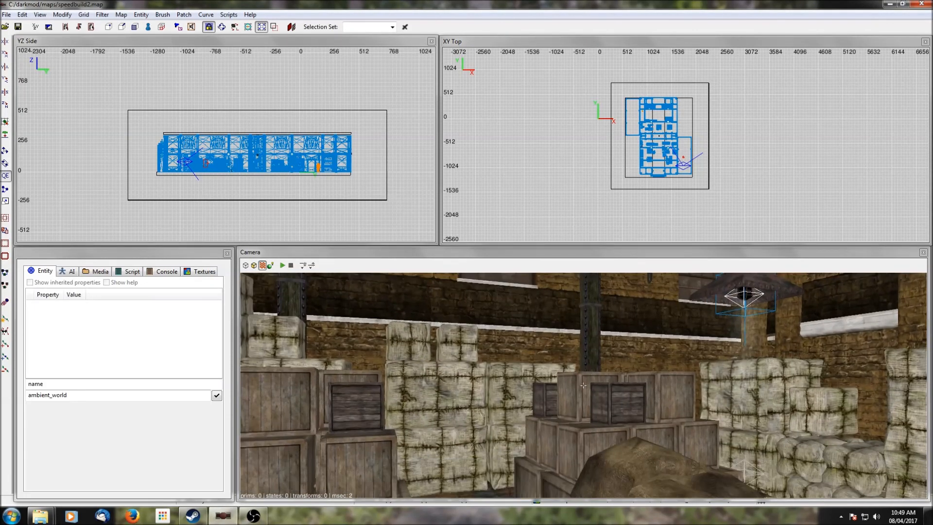
{"action": "right_click", "coordinate": [559, 352]}
{"action": "right_click", "coordinate": [558, 351]}
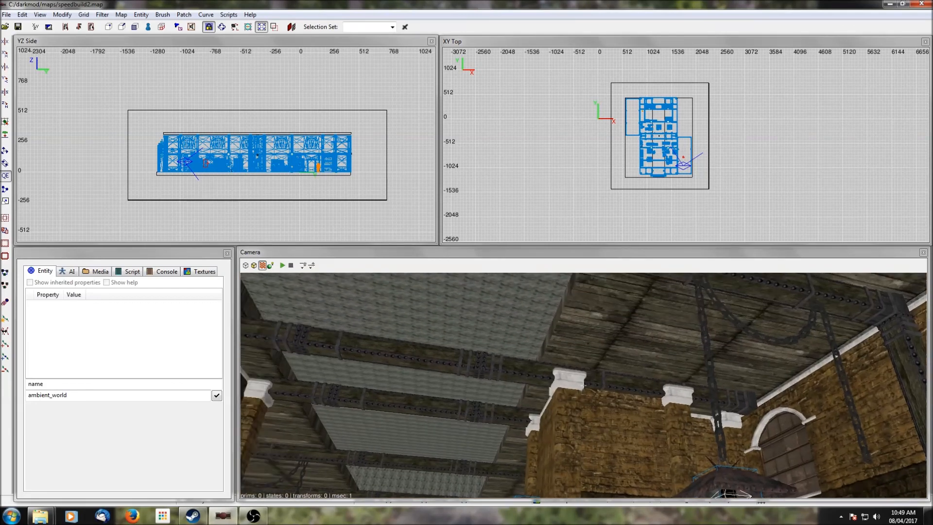
{"action": "right_click", "coordinate": [558, 352]}
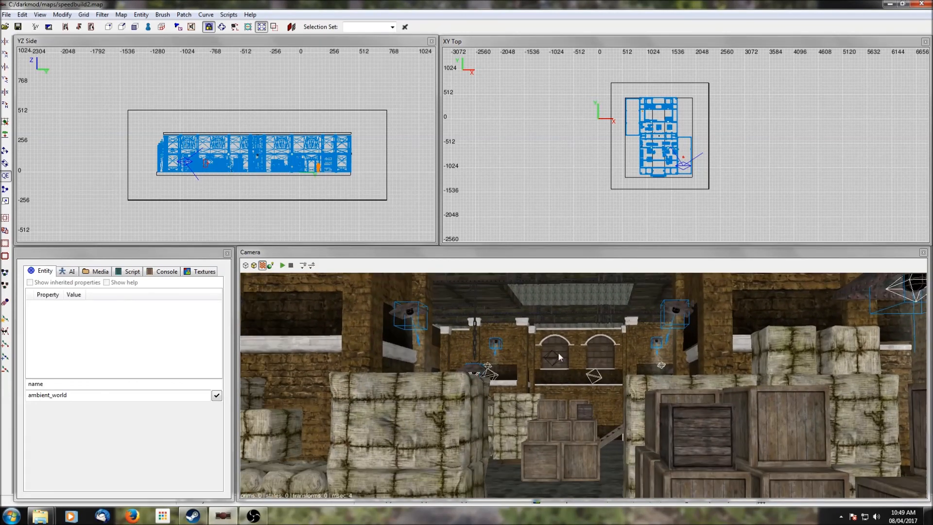